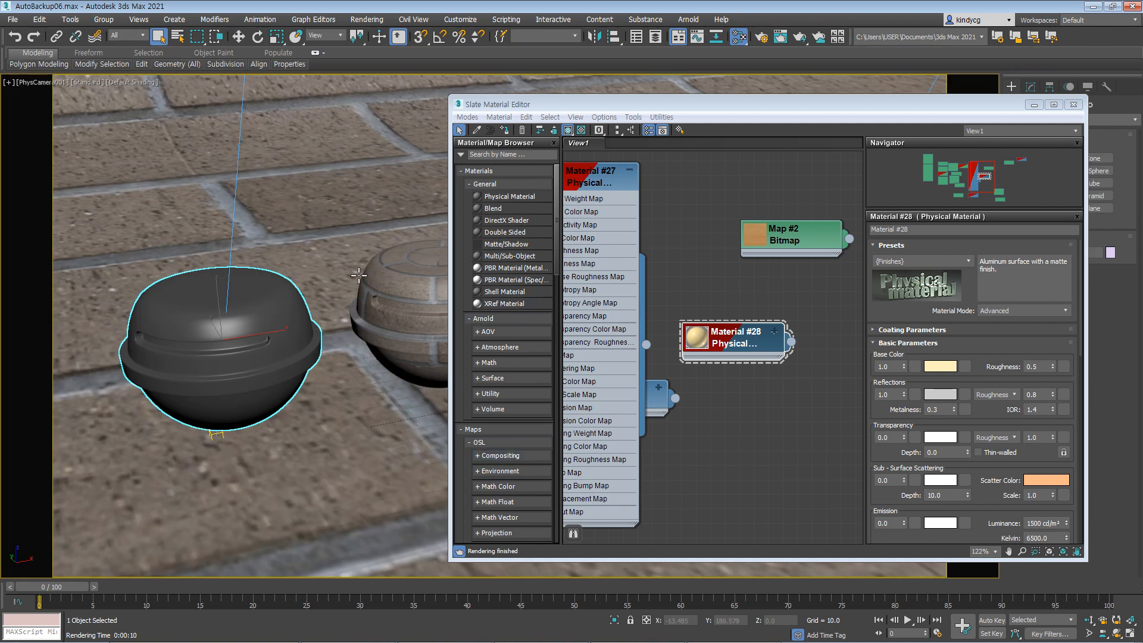
Step: Examine the transparent glass presets offered for Material #28
{"action": "left_click_drag", "start_coordinate": [716, 104], "coordinate": [758, 97]}
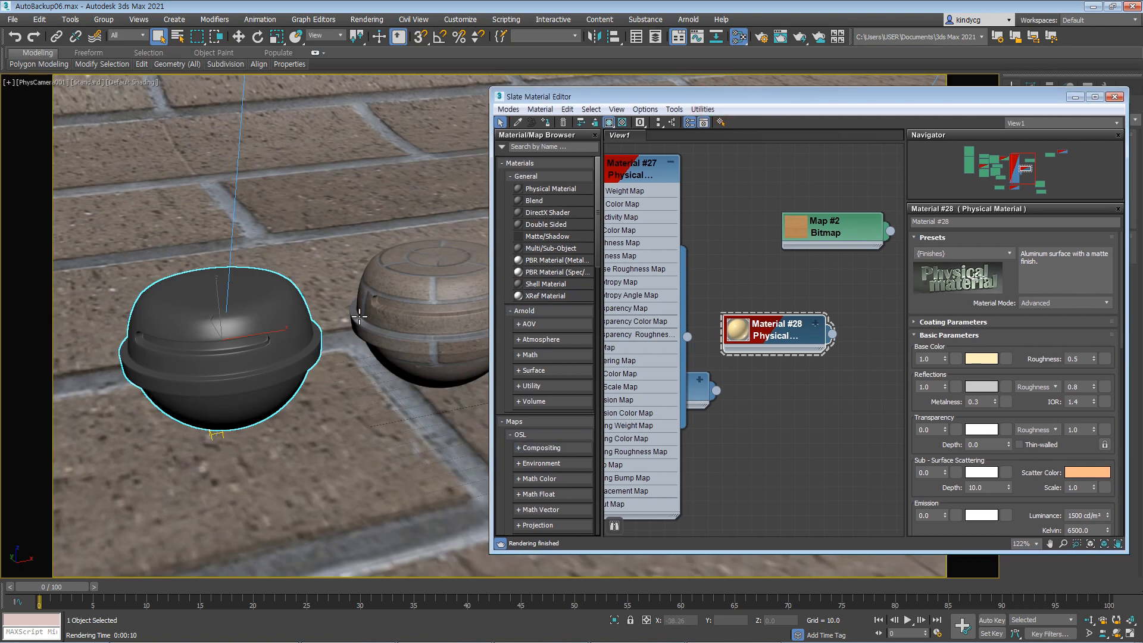
{"action": "left_click", "coordinate": [427, 329]}
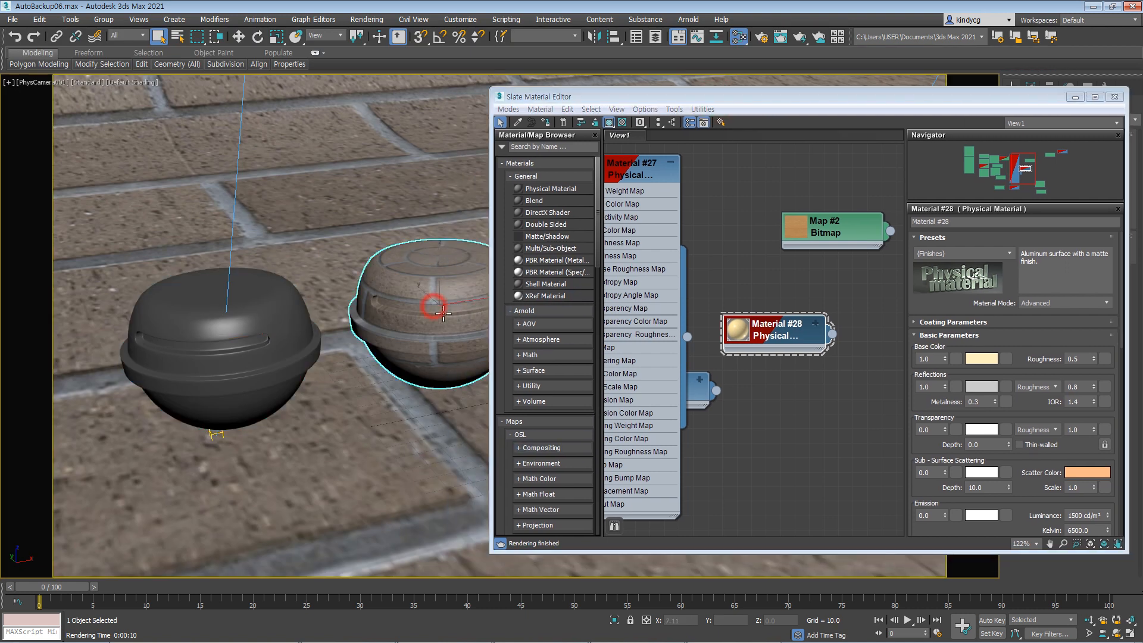
{"action": "left_click", "coordinate": [999, 255]}
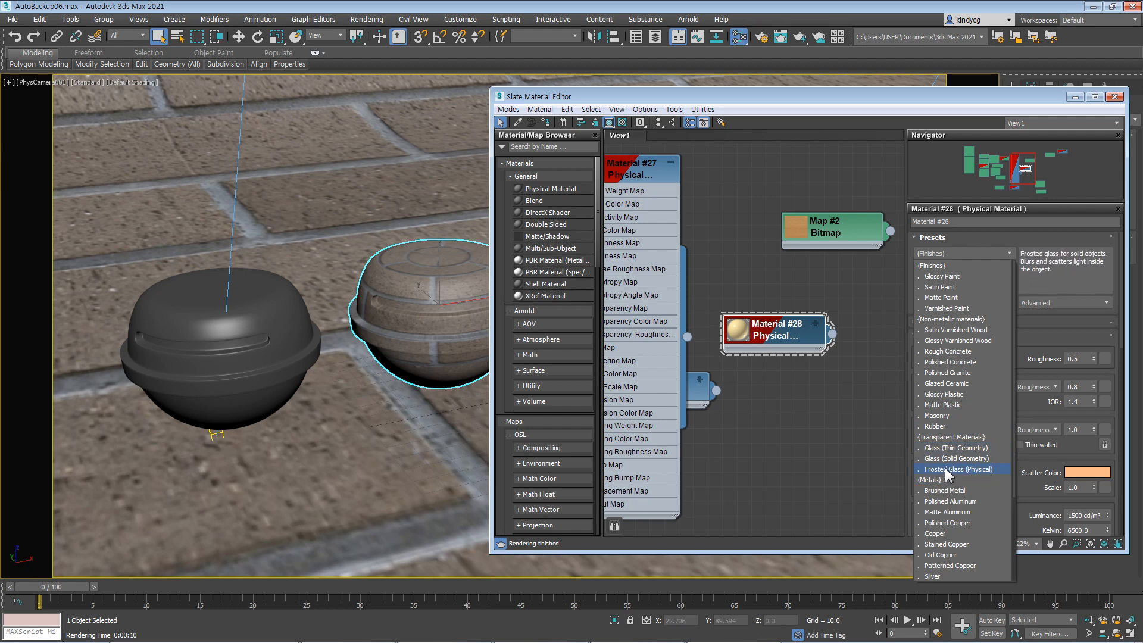
{"action": "left_click", "coordinate": [383, 315]}
{"action": "left_click", "coordinate": [238, 336]}
{"action": "left_click", "coordinate": [405, 307]}
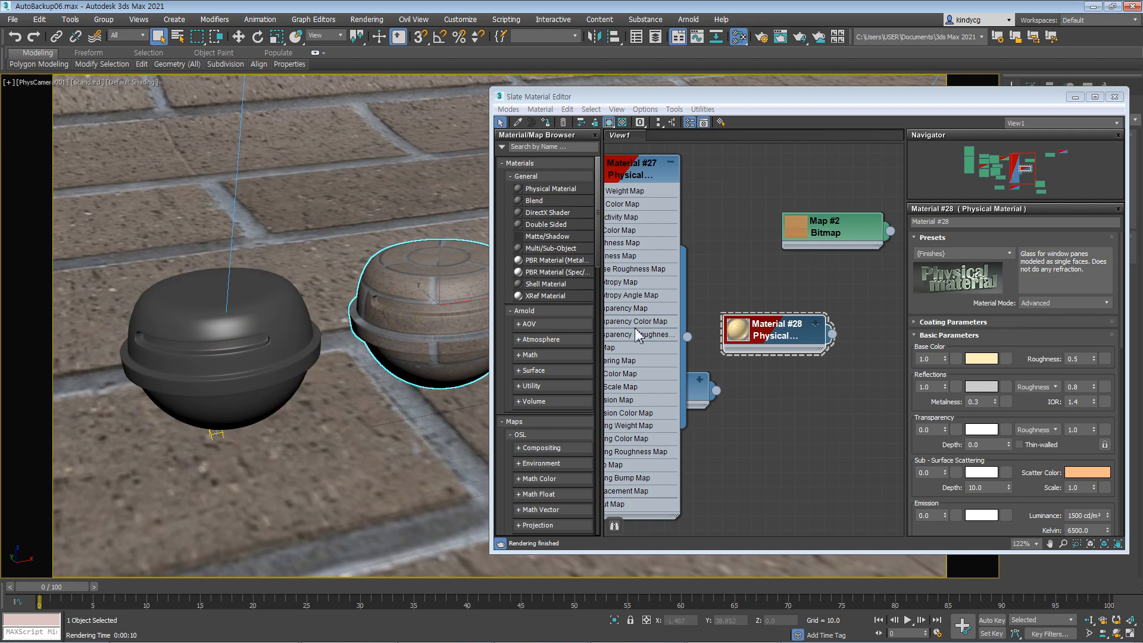
Step: Add a new Physical Material node to the graph and place it just below Material #28
{"action": "left_click_drag", "start_coordinate": [785, 342], "coordinate": [797, 329]}
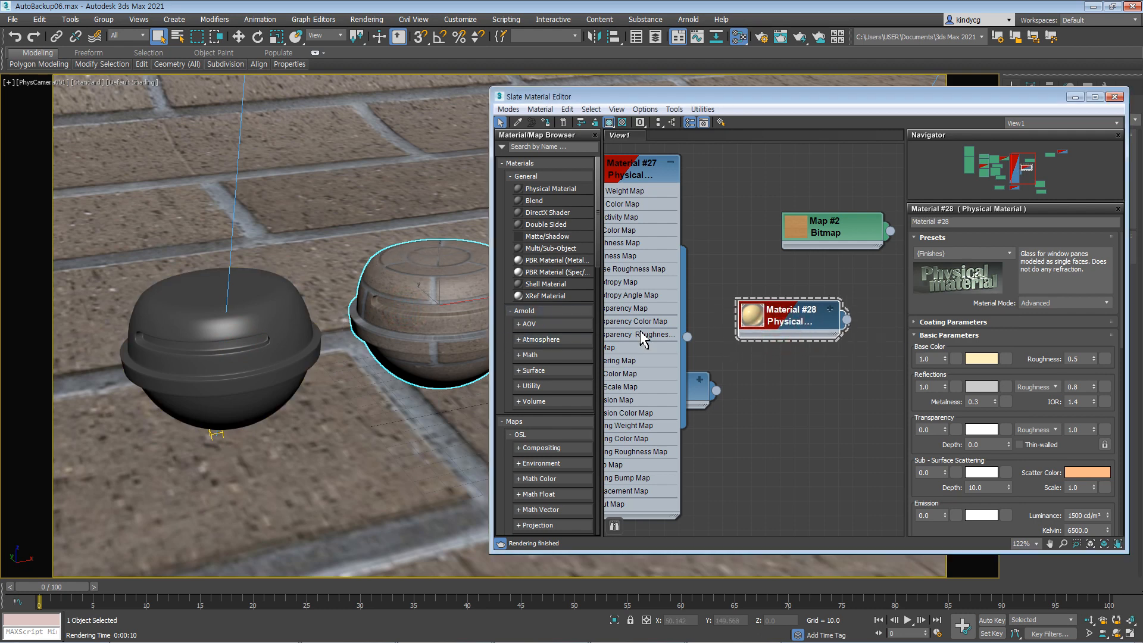
{"action": "right_click", "coordinate": [798, 364]}
{"action": "mouse_move", "coordinate": [833, 371]}
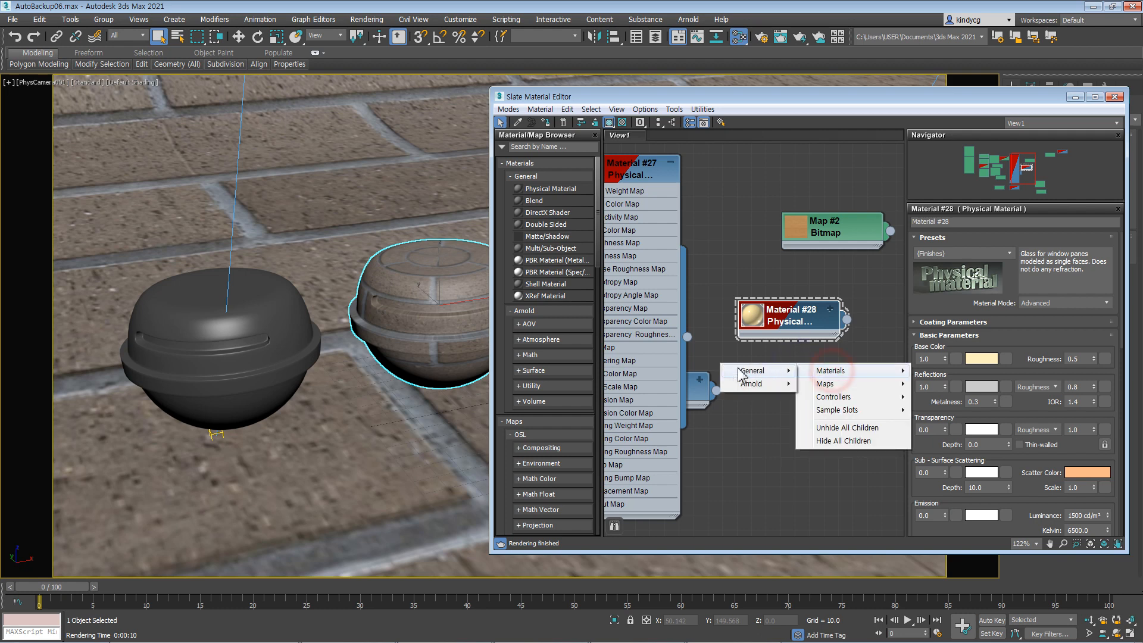
{"action": "mouse_move", "coordinate": [753, 371]}
{"action": "left_click", "coordinate": [663, 368]}
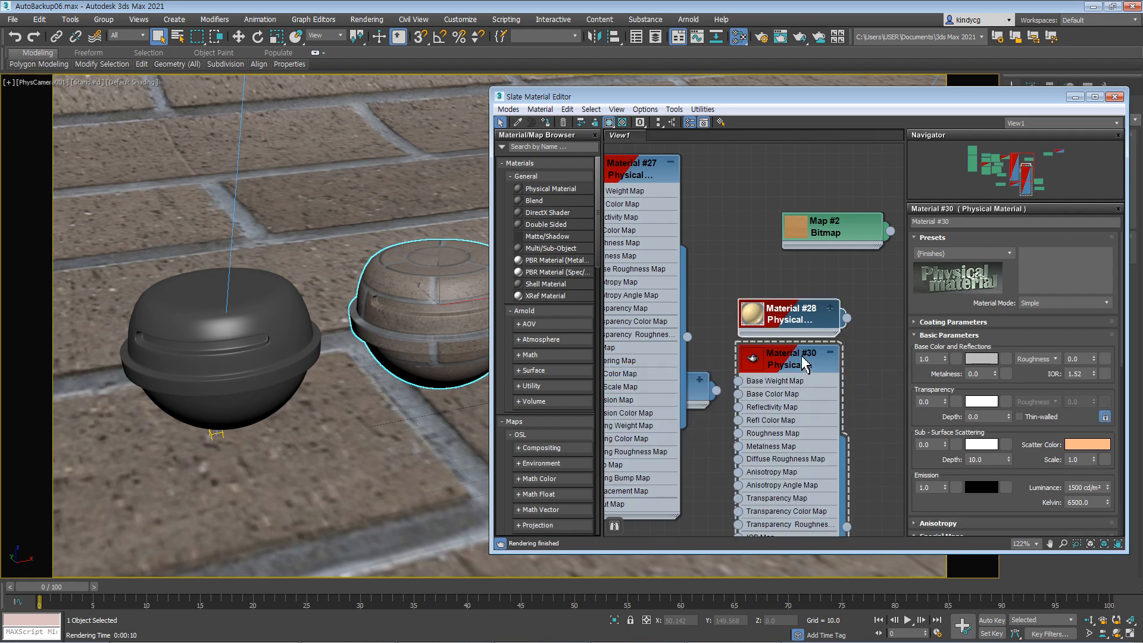
{"action": "left_click_drag", "start_coordinate": [768, 380], "coordinate": [768, 394]}
Step: Assign Material #30 to the black object and Material #28 to the brick-textured object beside it
{"action": "left_click", "coordinate": [234, 336]}
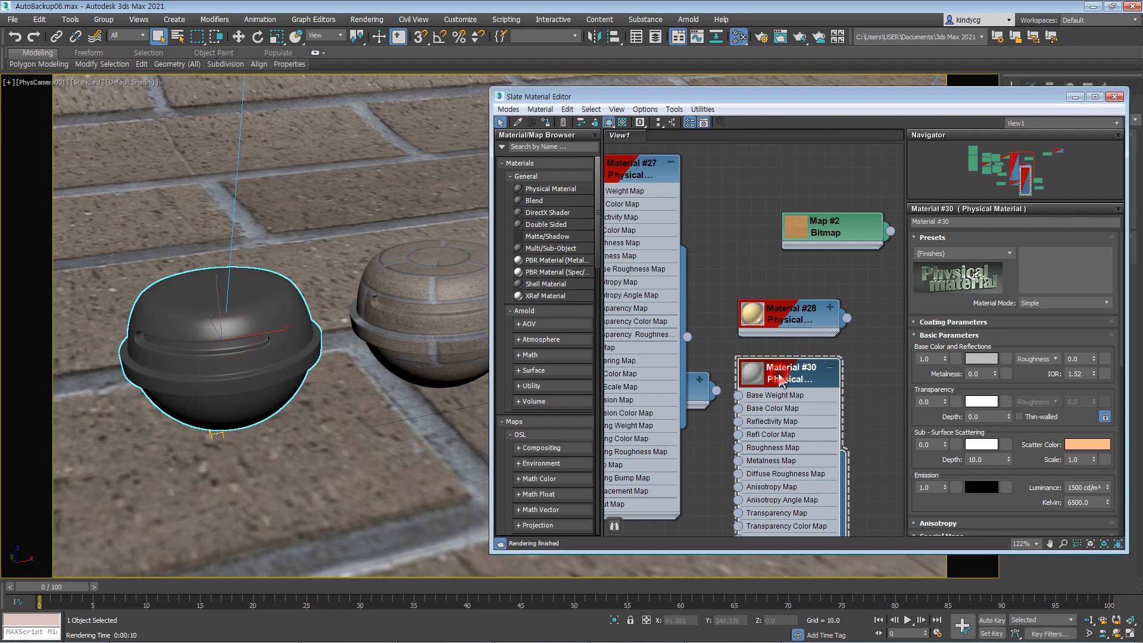
{"action": "left_click", "coordinate": [545, 122]}
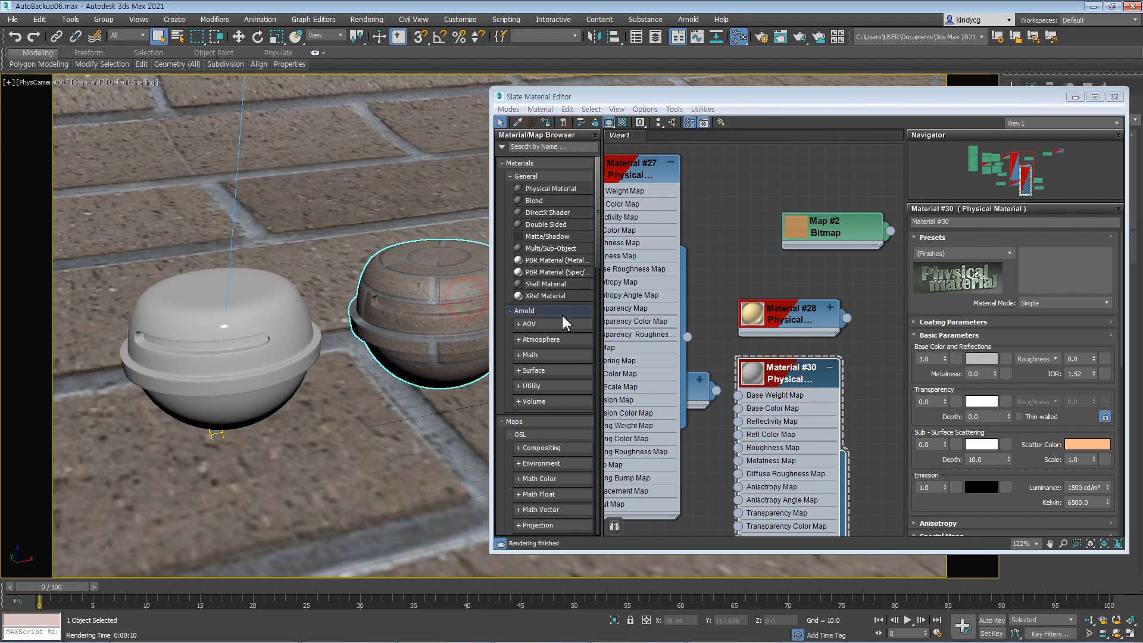
{"action": "left_click", "coordinate": [428, 292]}
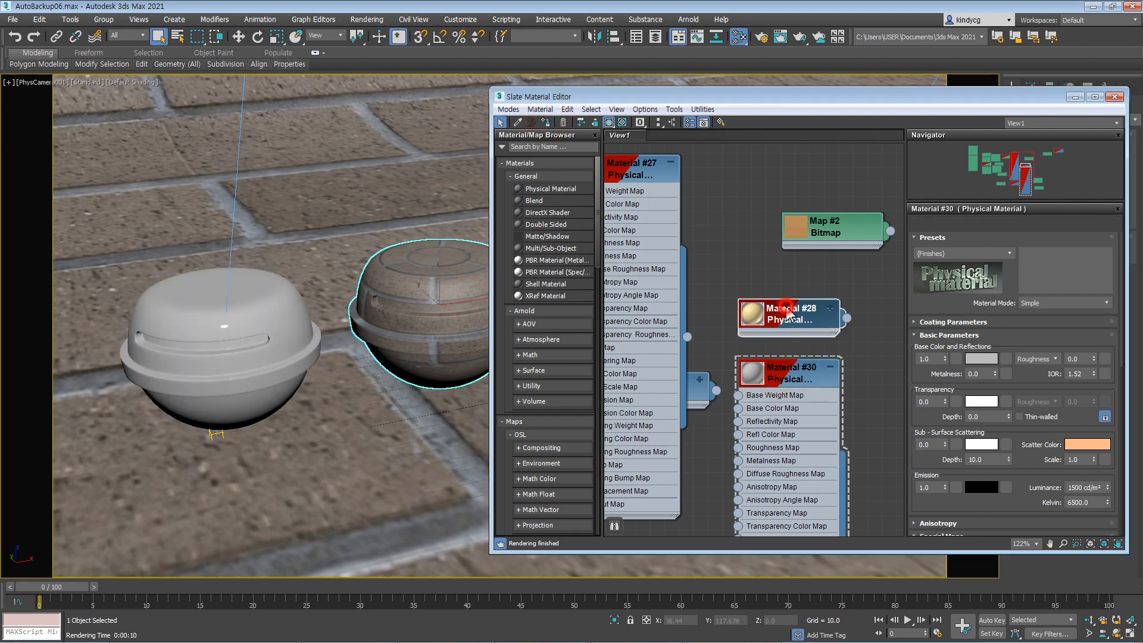
{"action": "left_click", "coordinate": [545, 122]}
Step: Apply the Glass (Thin Geometry) preset to Material #30 and the Glass (Solid Geometry) preset to Material #28
{"action": "left_click", "coordinate": [792, 370]}
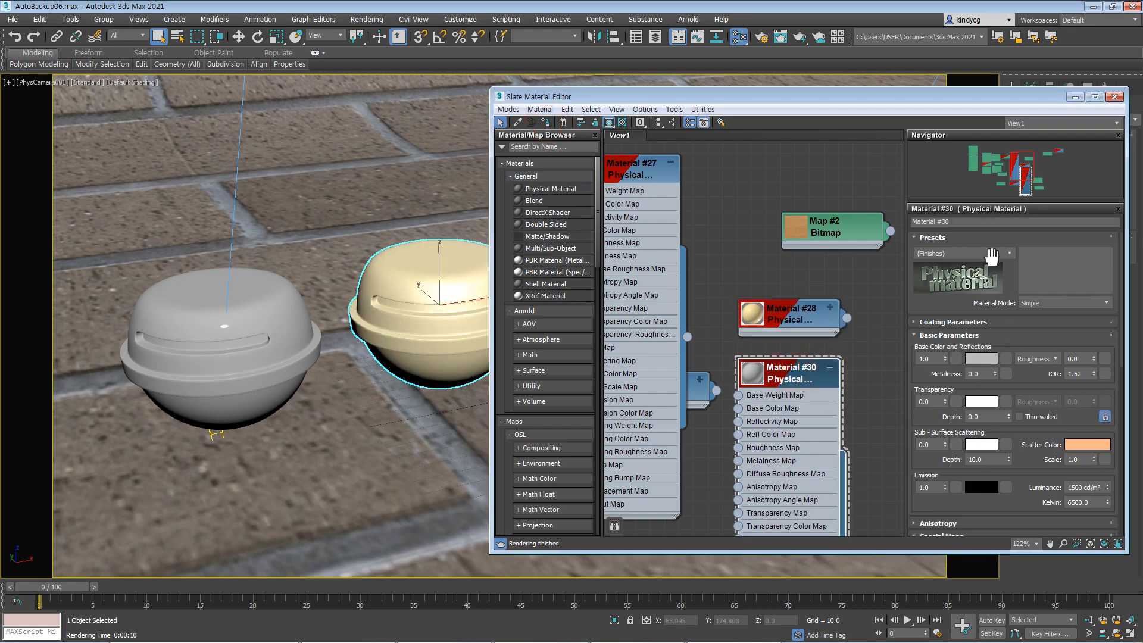
{"action": "left_click", "coordinate": [990, 254]}
{"action": "left_click", "coordinate": [975, 450]}
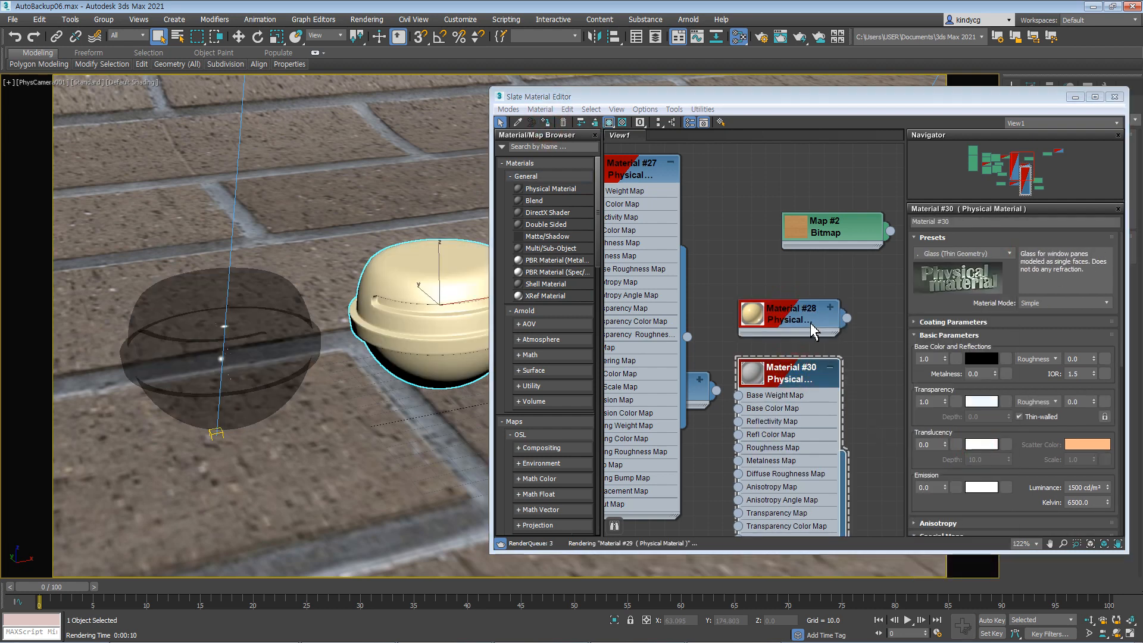
{"action": "left_click", "coordinate": [798, 318]}
{"action": "left_click", "coordinate": [968, 254]}
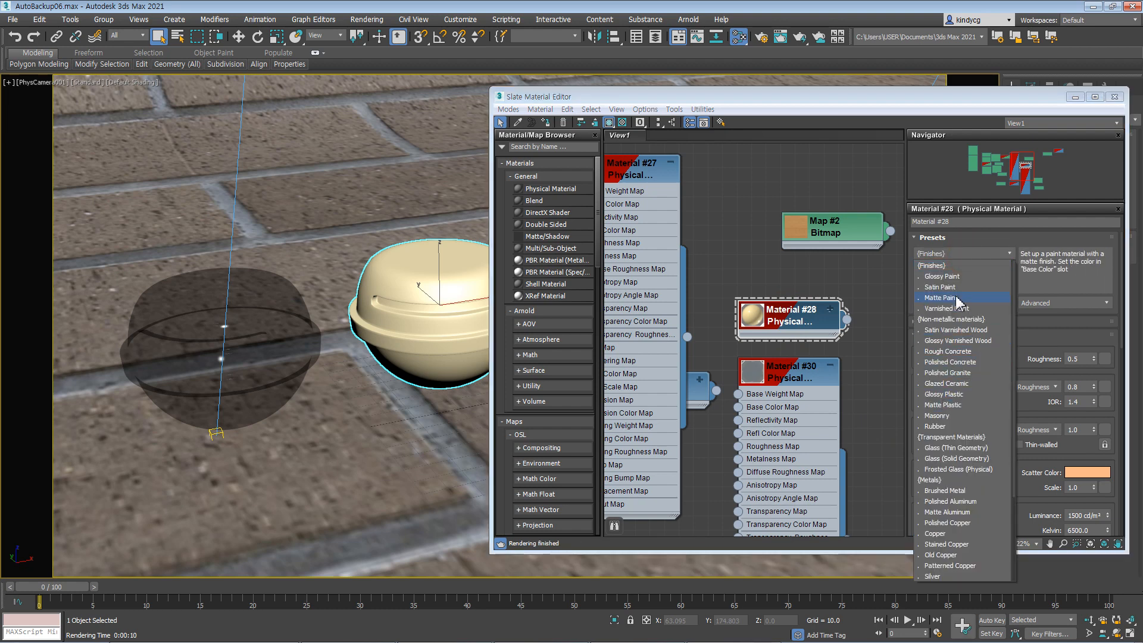
{"action": "left_click", "coordinate": [964, 458]}
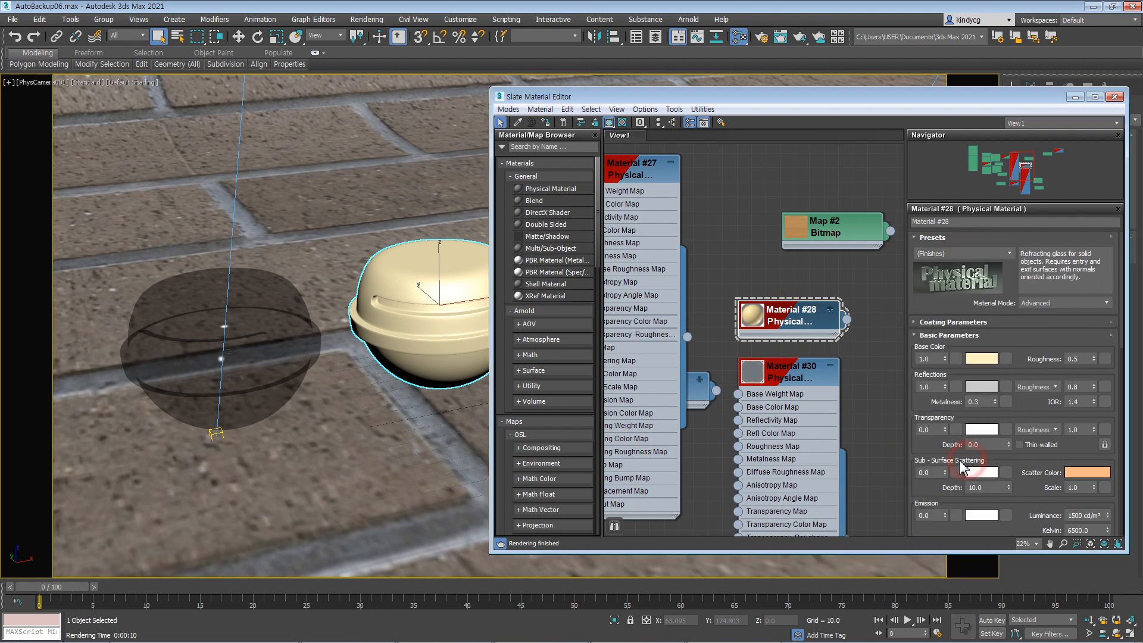
Step: Render the camera view to compare the two glass materials, and close the render windows
{"action": "key", "text": "shift+q"}
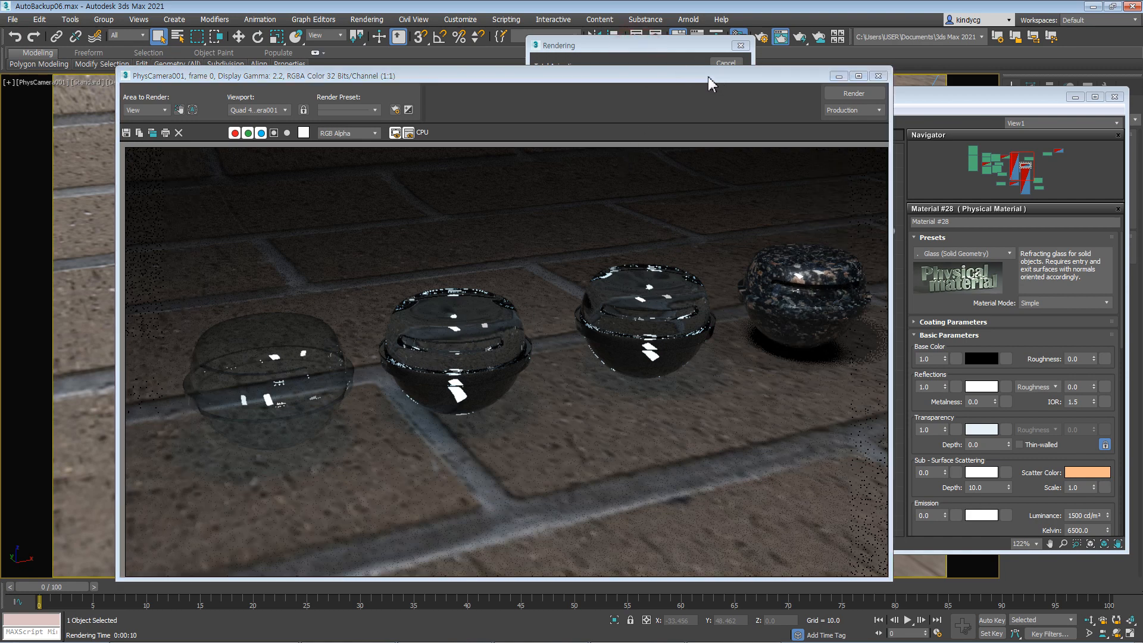
{"action": "left_click", "coordinate": [683, 52]}
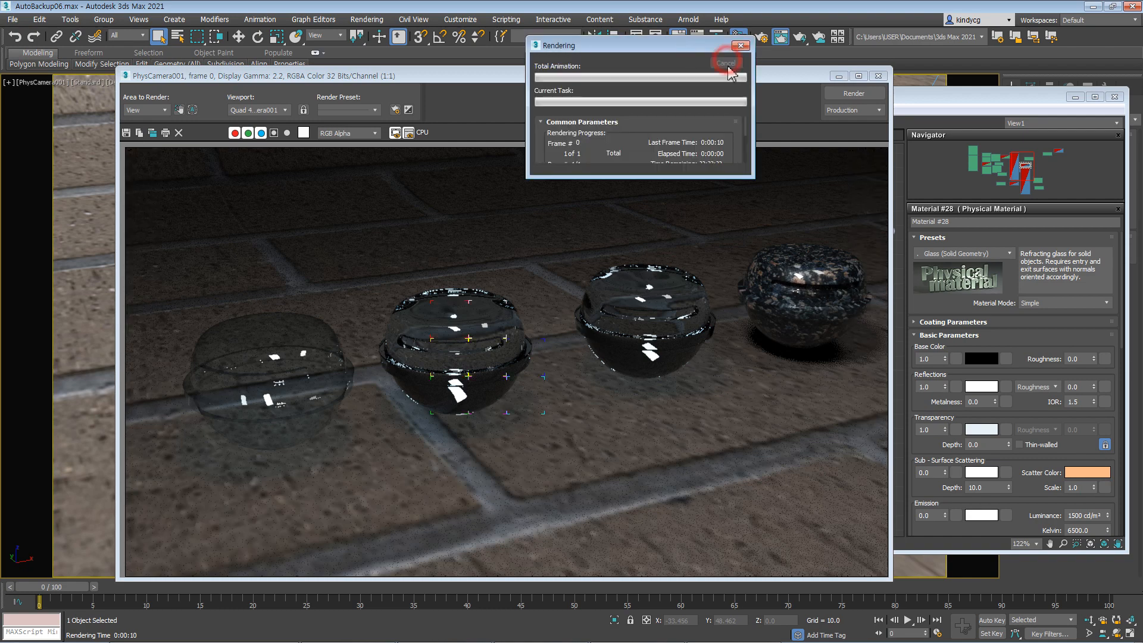
{"action": "left_click", "coordinate": [740, 46]}
{"action": "left_click", "coordinate": [877, 77]}
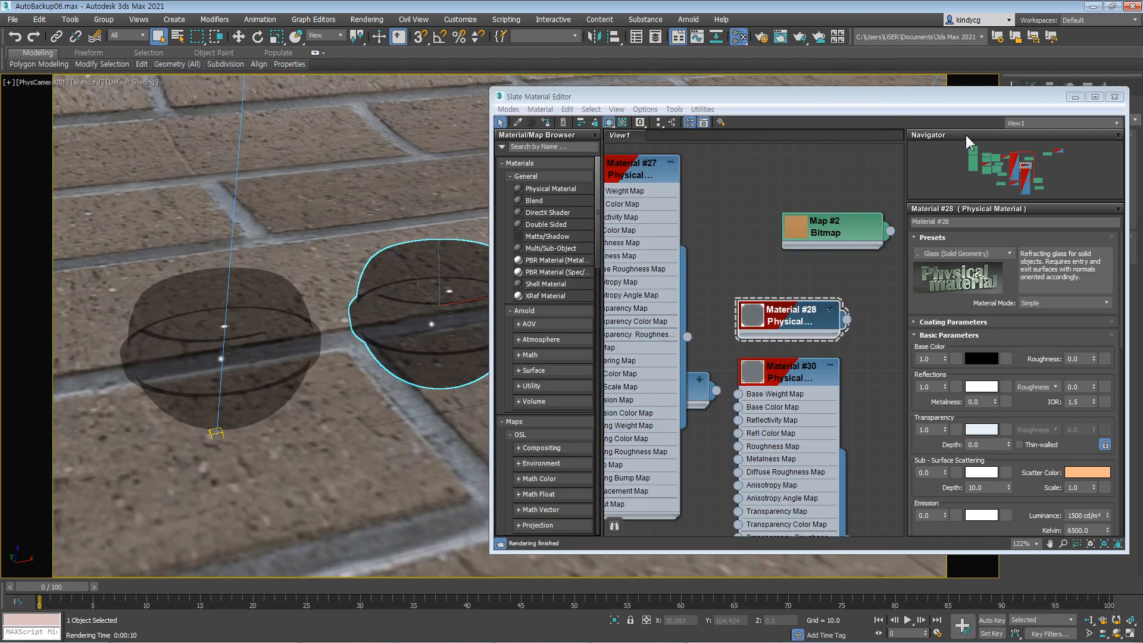
Step: Delete the third glass object and the dark granite object from the scene
{"action": "left_click_drag", "start_coordinate": [851, 102], "coordinate": [1086, 107]}
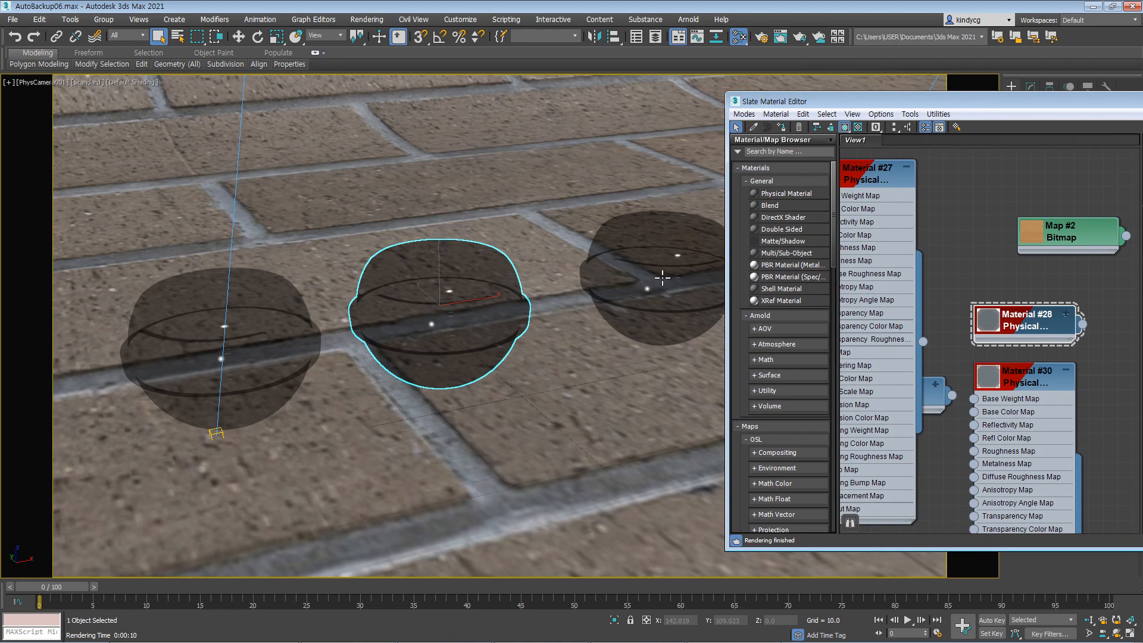
{"action": "left_click", "coordinate": [667, 284]}
{"action": "key", "text": "Delete"}
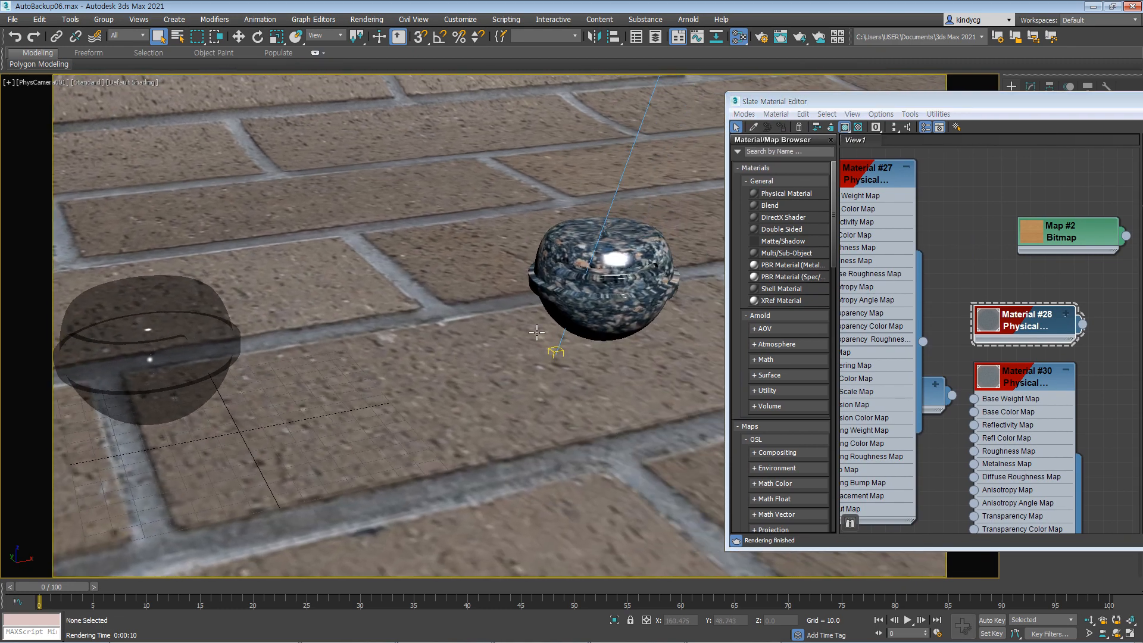
{"action": "left_click", "coordinate": [654, 274]}
{"action": "key", "text": "Delete"}
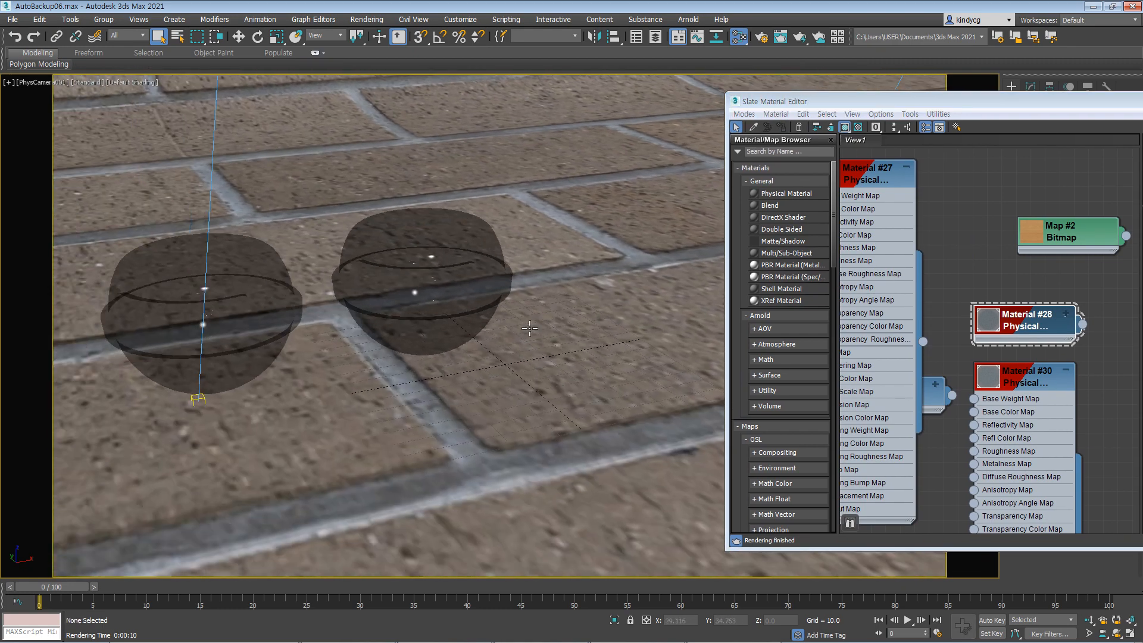
Step: Assign the existing physical material with the yellow and blue checker map to the brick floor
{"action": "left_click", "coordinate": [578, 355]}
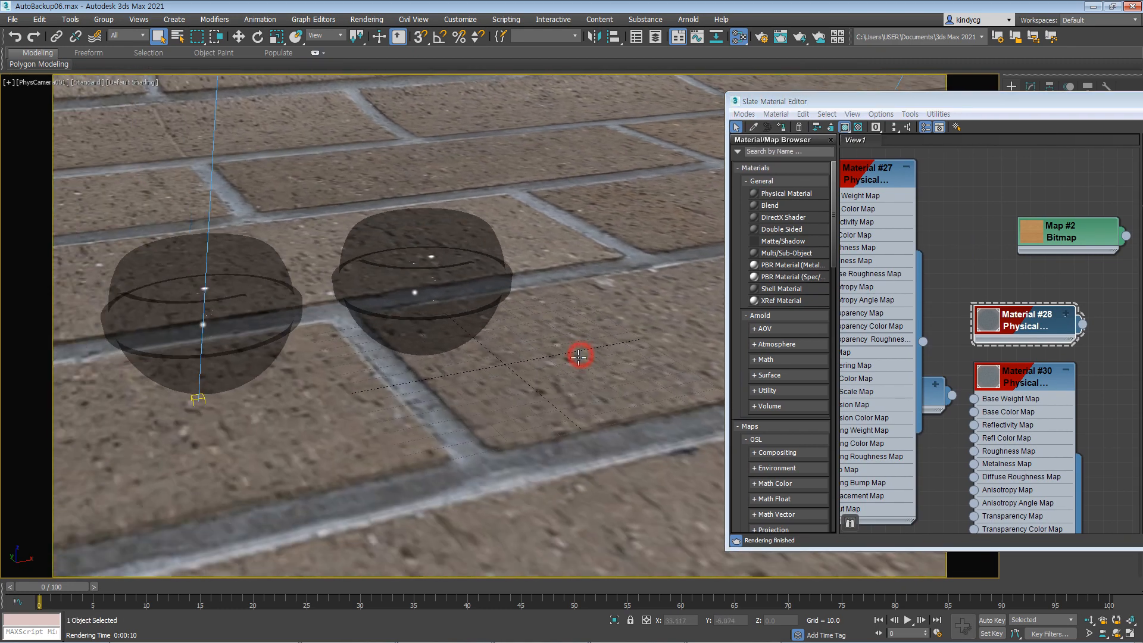
{"action": "middle_click_drag", "start_coordinate": [995, 282], "coordinate": [869, 262]}
{"action": "middle_click_drag", "start_coordinate": [1065, 302], "coordinate": [897, 294]}
{"action": "scroll", "coordinate": [962, 281], "scroll_direction": "down", "scroll_amount": 6}
{"action": "scroll", "coordinate": [960, 285], "scroll_direction": "down", "scroll_amount": 5}
{"action": "scroll", "coordinate": [936, 287], "scroll_direction": "up", "scroll_amount": 8}
{"action": "mouse_move", "coordinate": [964, 326]}
{"action": "middle_mouse_down"}
{"action": "mouse_move", "coordinate": [891, 264]}
{"action": "mouse_move", "coordinate": [767, 235]}
{"action": "middle_mouse_up"}
{"action": "middle_click_drag", "start_coordinate": [982, 280], "coordinate": [977, 301]}
{"action": "left_click", "coordinate": [1029, 234]}
{"action": "left_click", "coordinate": [781, 126]}
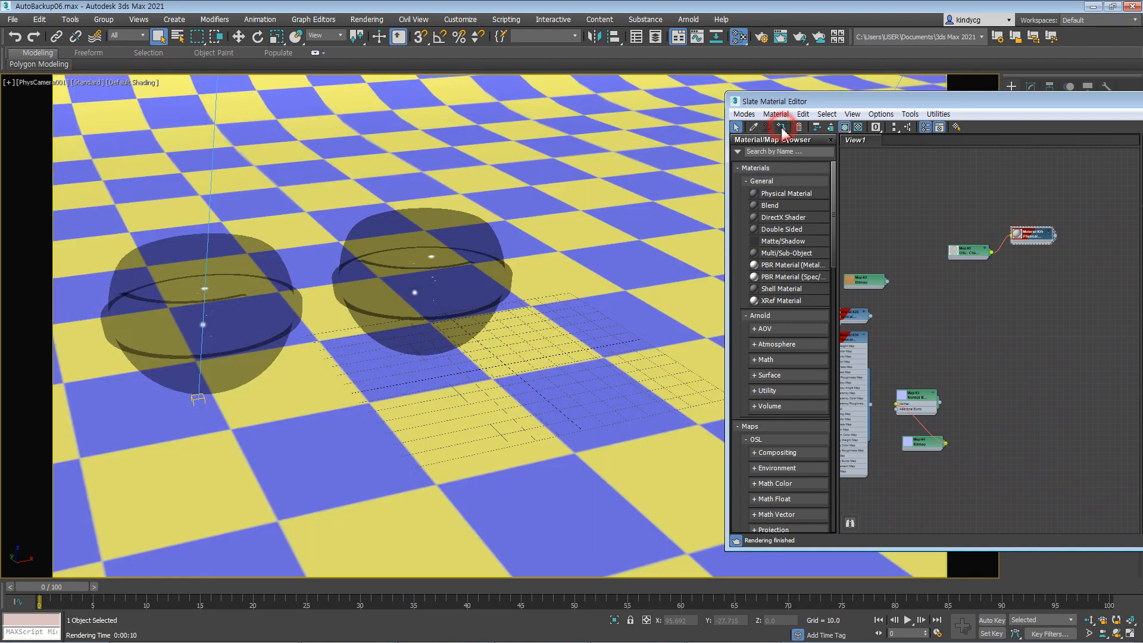
Step: Merge Object006 from 주사위.max in the 3D_집기류 folder into the scene
{"action": "left_click", "coordinate": [427, 326]}
{"action": "scroll", "coordinate": [427, 326], "scroll_direction": "down", "scroll_amount": 3}
{"action": "scroll", "coordinate": [365, 357], "scroll_direction": "up", "scroll_amount": 5}
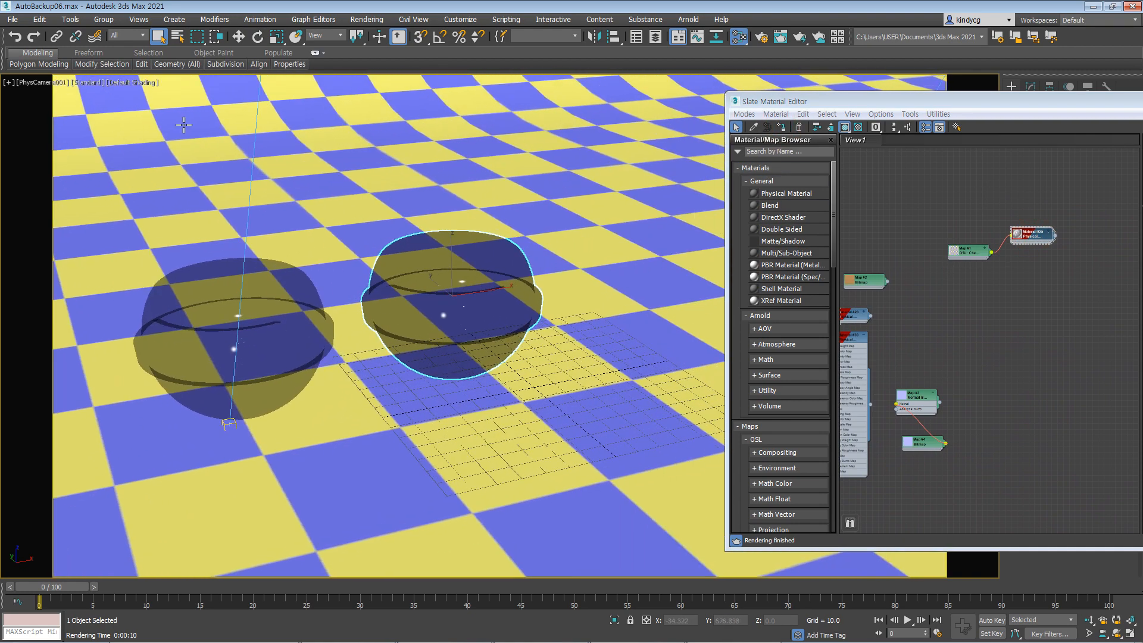
{"action": "left_click", "coordinate": [13, 19]}
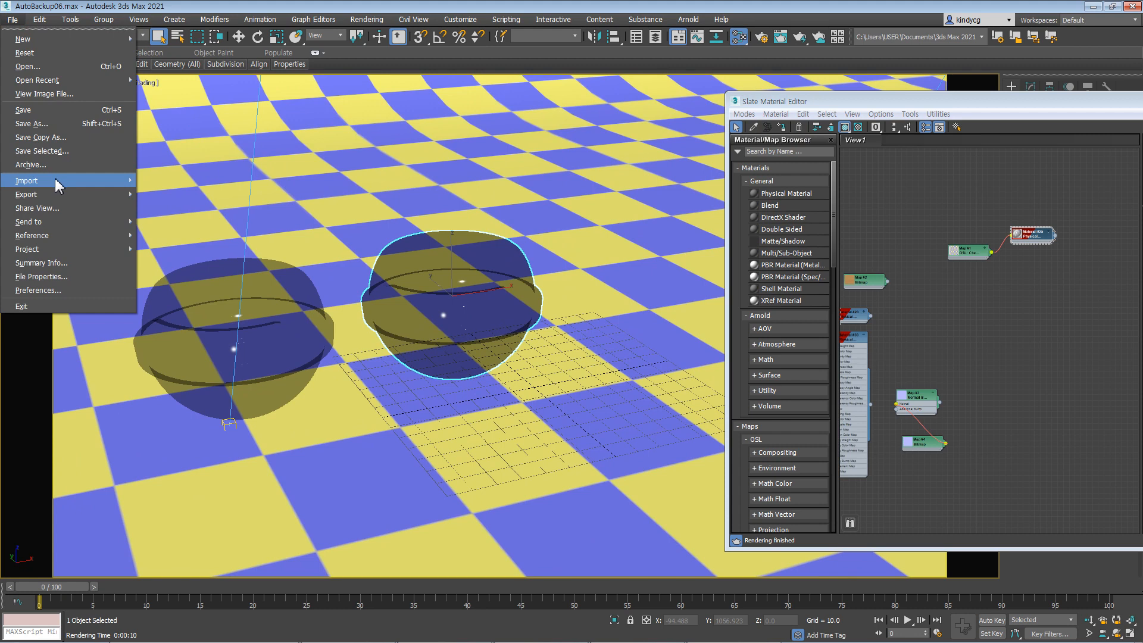
{"action": "mouse_move", "coordinate": [63, 180]}
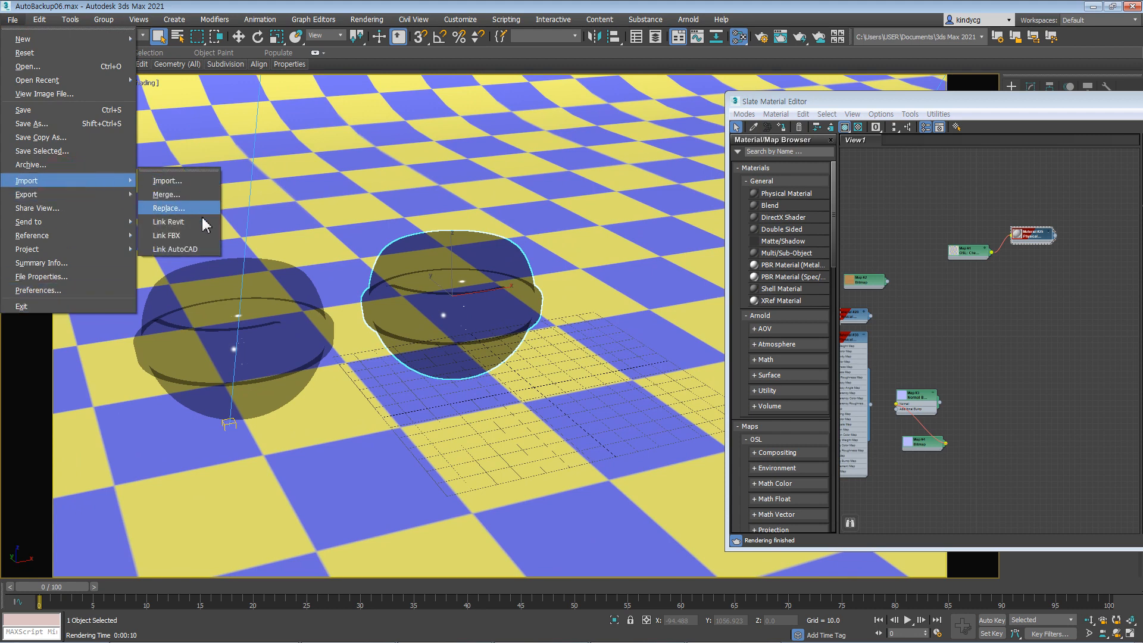
{"action": "left_click", "coordinate": [166, 195]}
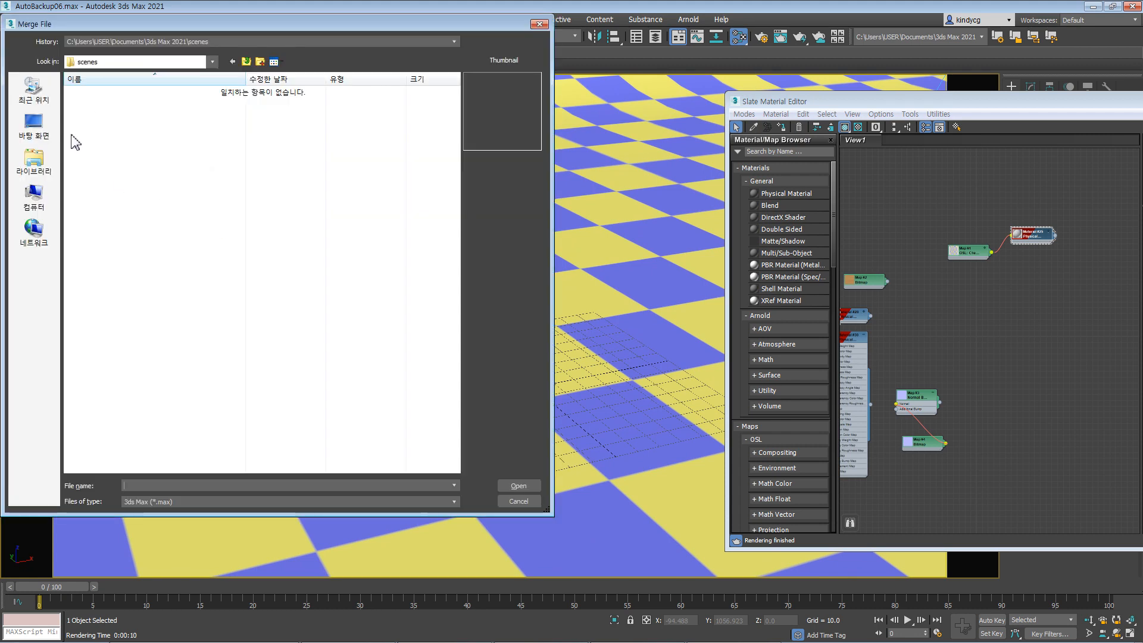
{"action": "left_click", "coordinate": [158, 41]}
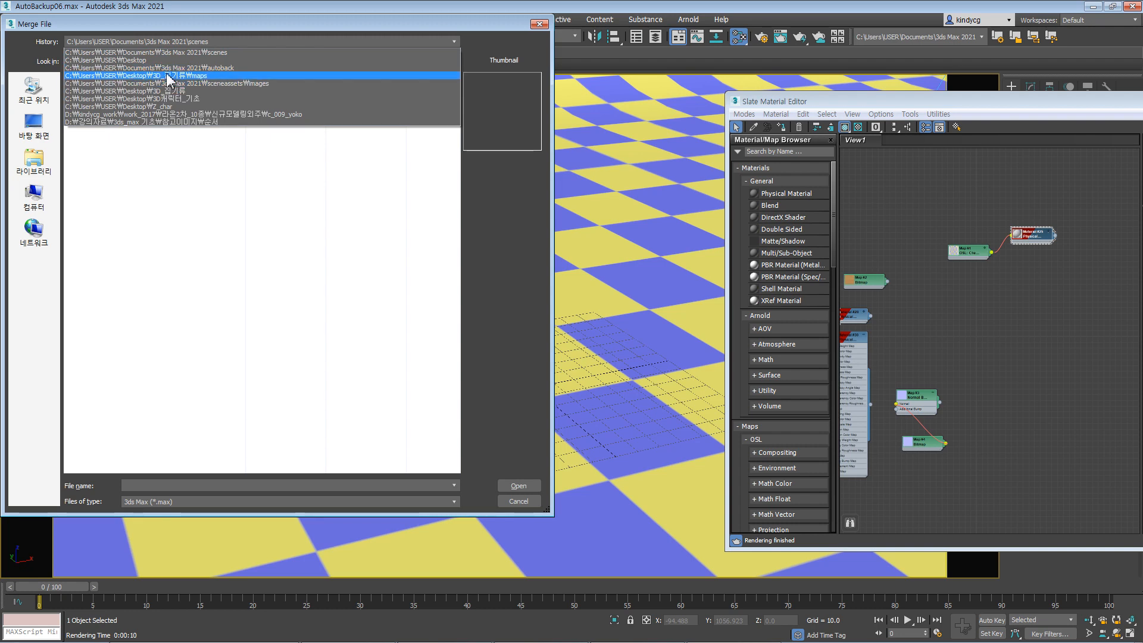
{"action": "left_click", "coordinate": [166, 91]}
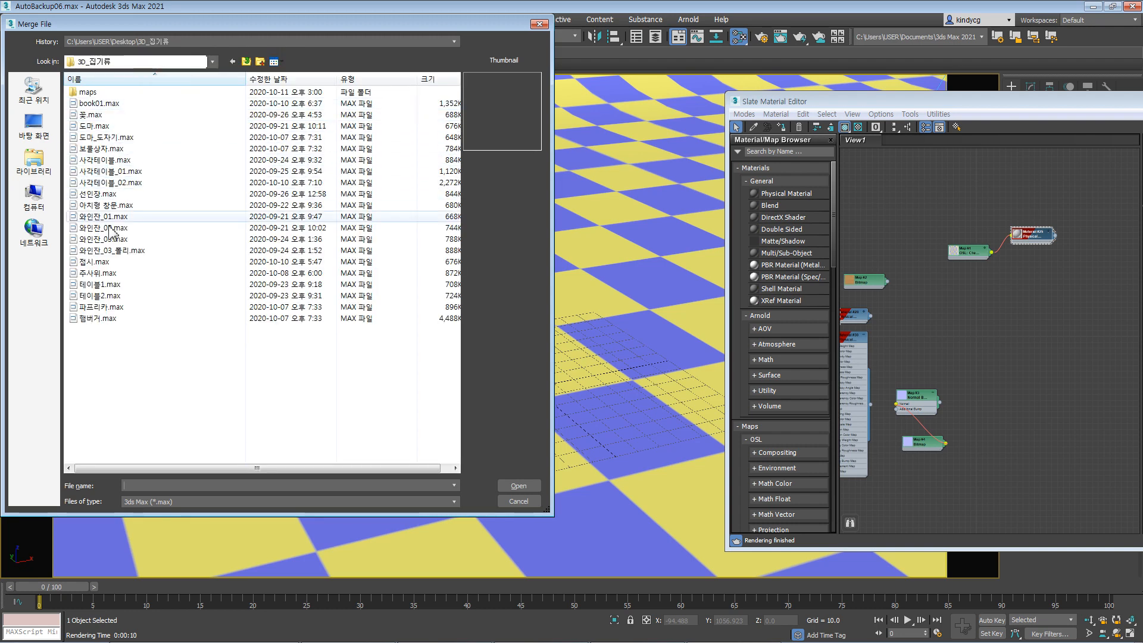
{"action": "left_click", "coordinate": [97, 273]}
{"action": "left_click", "coordinate": [519, 485]}
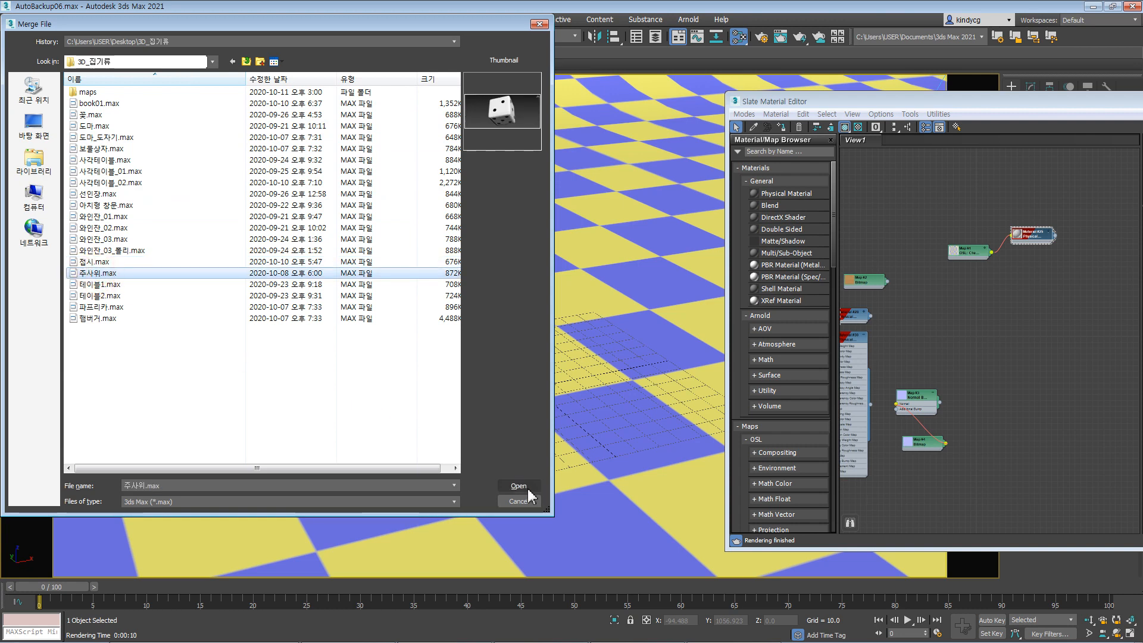
{"action": "left_click", "coordinate": [484, 220]}
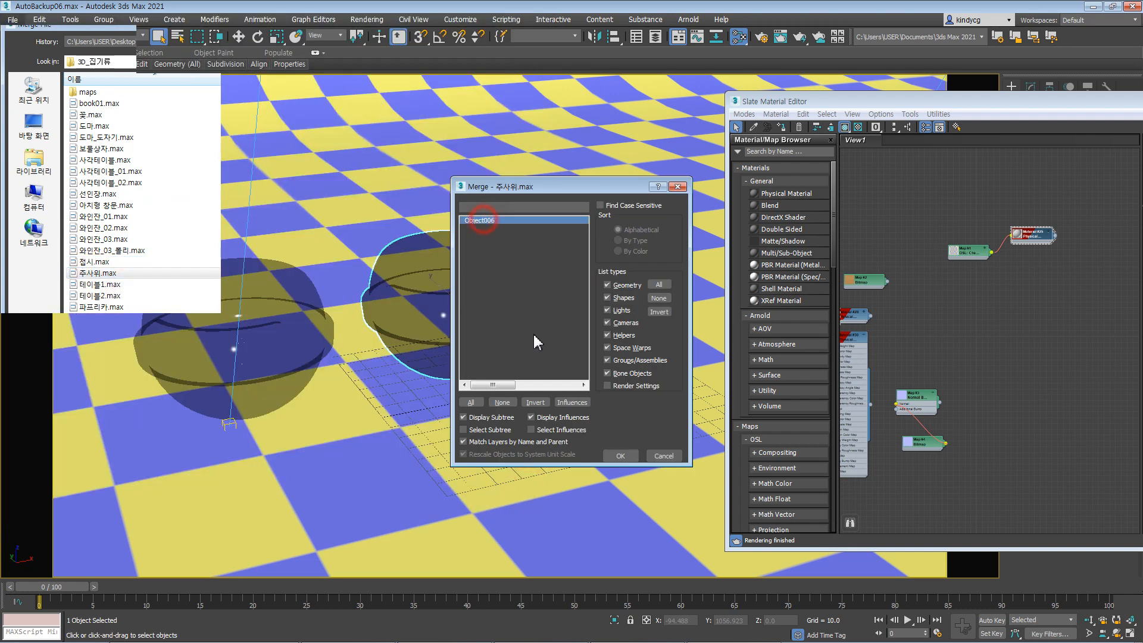
{"action": "left_click", "coordinate": [619, 455]}
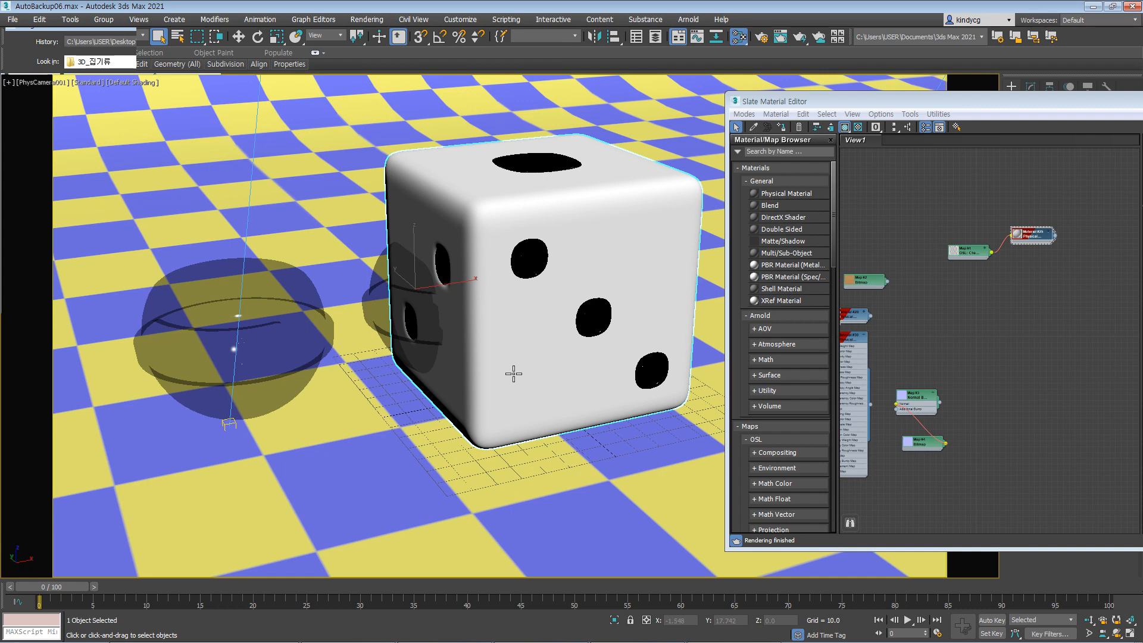
Step: Rotate the merged die so that it stands tilted on the checker floor
{"action": "key", "text": "e"}
{"action": "left_click_drag", "start_coordinate": [490, 291], "coordinate": [469, 334]}
{"action": "key", "text": "w"}
{"action": "middle_click_drag", "start_coordinate": [470, 334], "coordinate": [530, 397]}
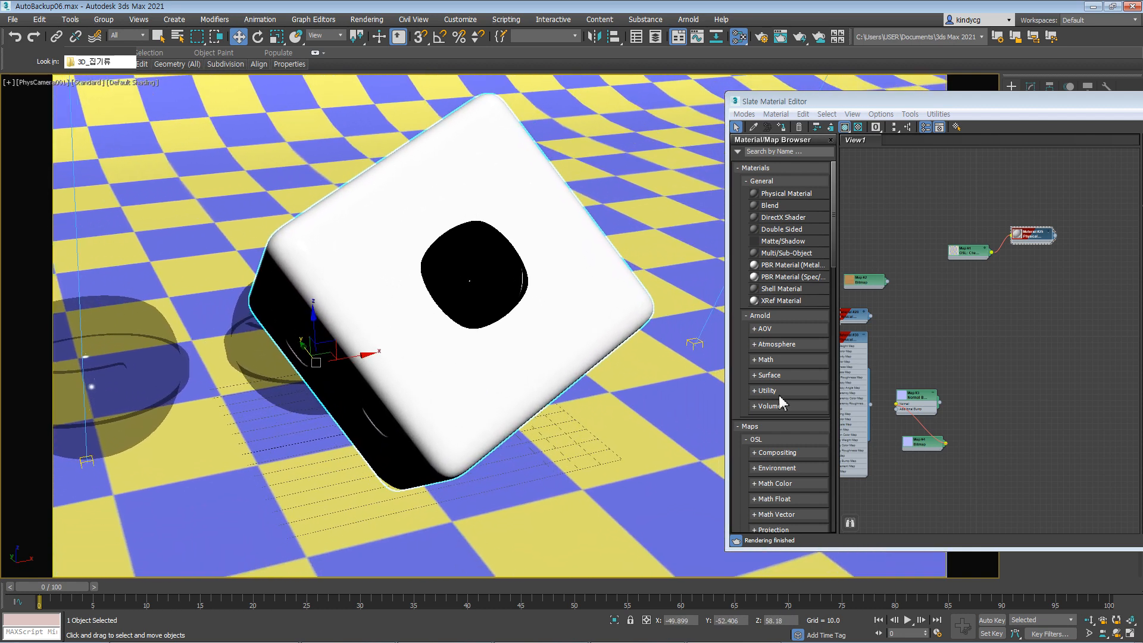
{"action": "left_click", "coordinate": [563, 360]}
Step: Add a new Physical Material node in an empty area of the material graph
{"action": "scroll", "coordinate": [959, 291], "scroll_direction": "up", "scroll_amount": 4}
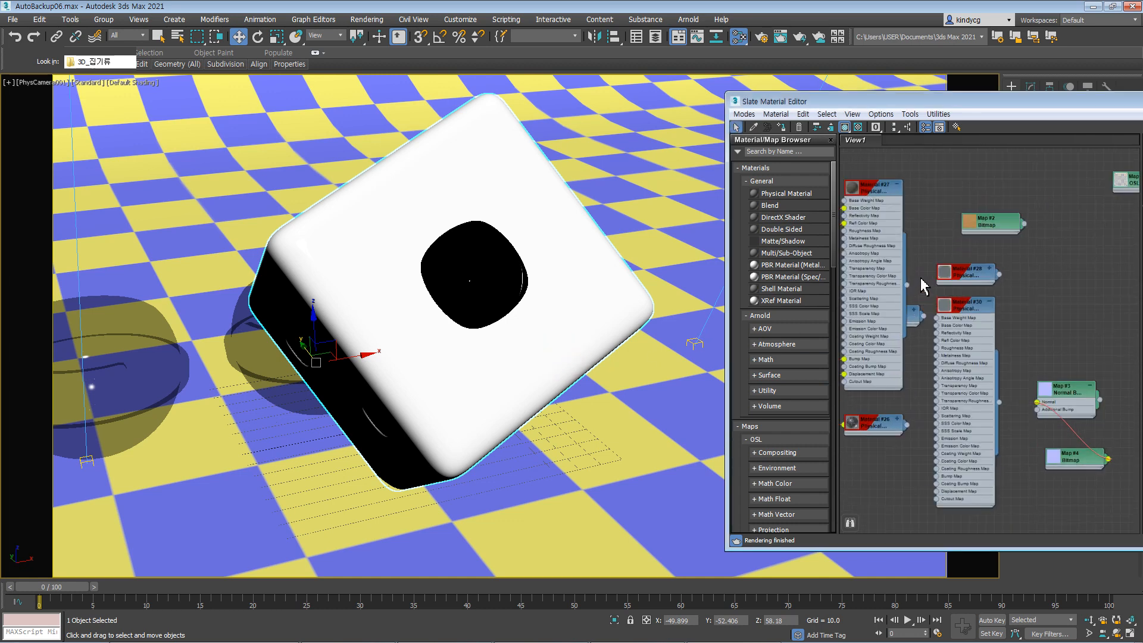
{"action": "scroll", "coordinate": [921, 293], "scroll_direction": "up", "scroll_amount": 3}
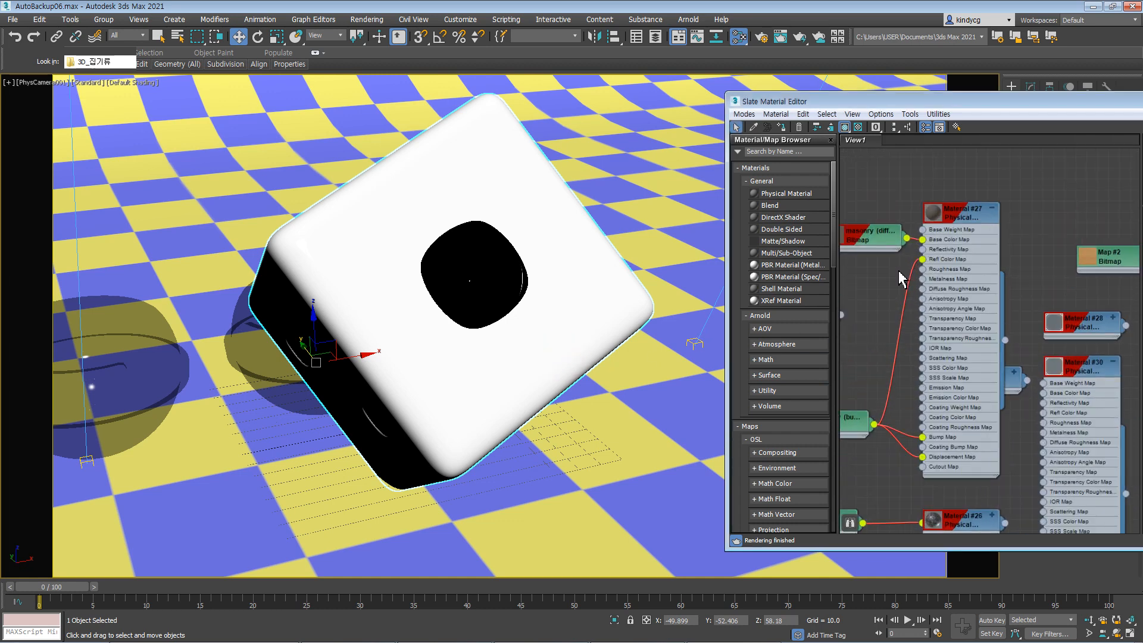
{"action": "scroll", "coordinate": [1050, 315], "scroll_direction": "up", "scroll_amount": 5, "text": "ctrl"}
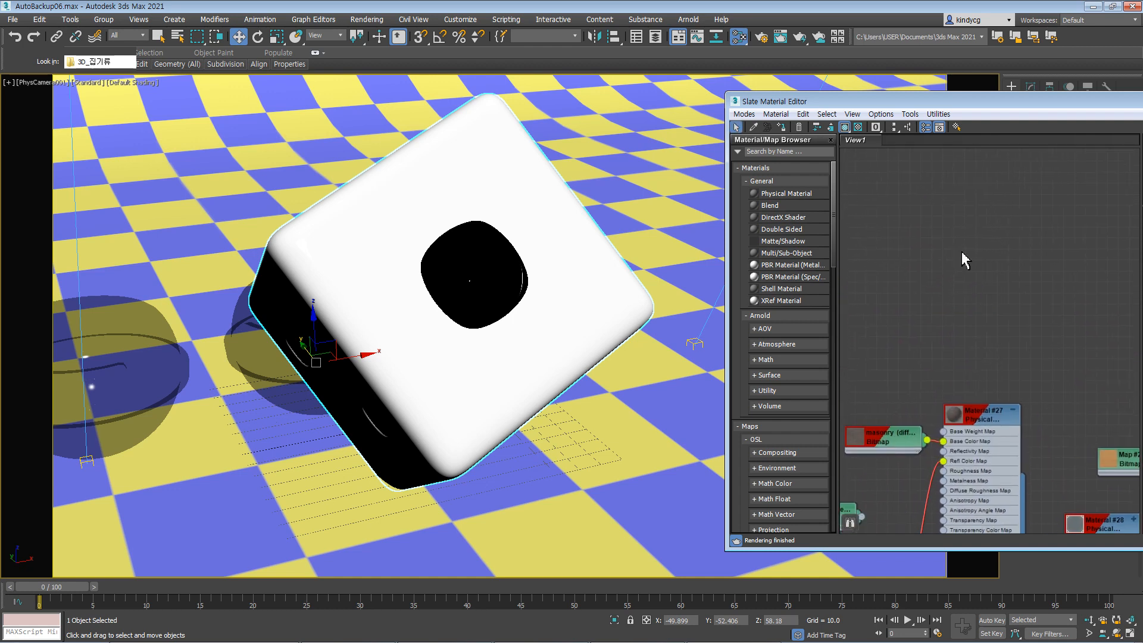
{"action": "right_click", "coordinate": [960, 221]}
{"action": "left_click", "coordinate": [994, 228]}
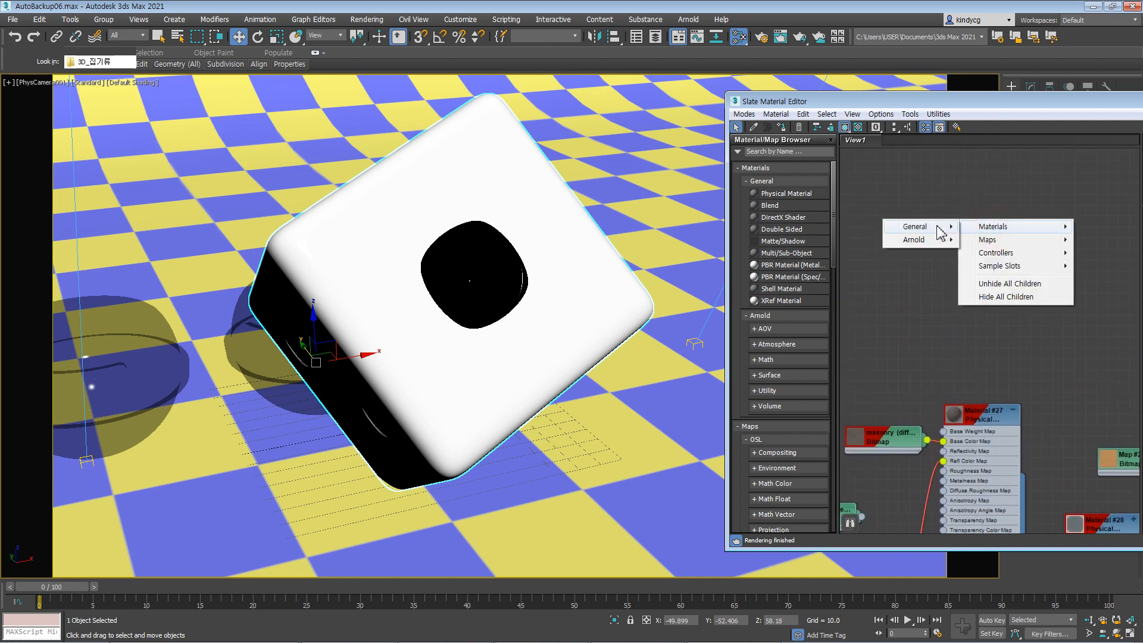
{"action": "left_click", "coordinate": [927, 226]}
{"action": "left_click", "coordinate": [845, 226]}
{"action": "left_click_drag", "start_coordinate": [960, 214], "coordinate": [985, 161]}
Step: Pick the die's existing material into the graph and arrange its node and bitmap clear of the other nodes
{"action": "left_click", "coordinate": [753, 127]}
{"action": "left_click", "coordinate": [513, 189]}
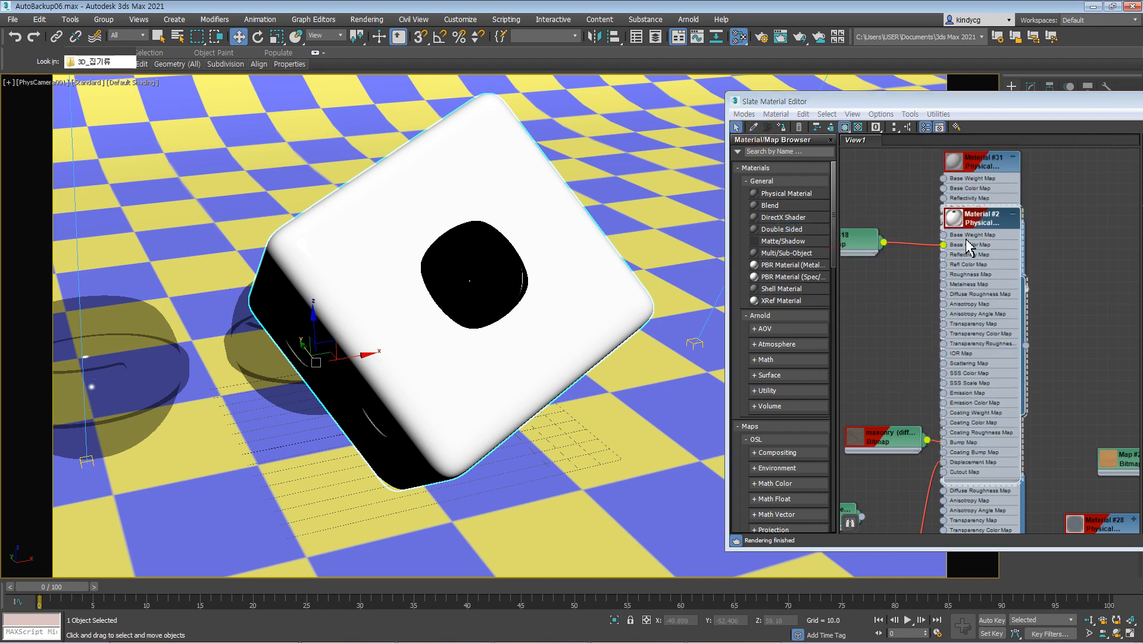
{"action": "left_click_drag", "start_coordinate": [983, 217], "coordinate": [906, 196]}
{"action": "left_click_drag", "start_coordinate": [982, 161], "coordinate": [1131, 193]}
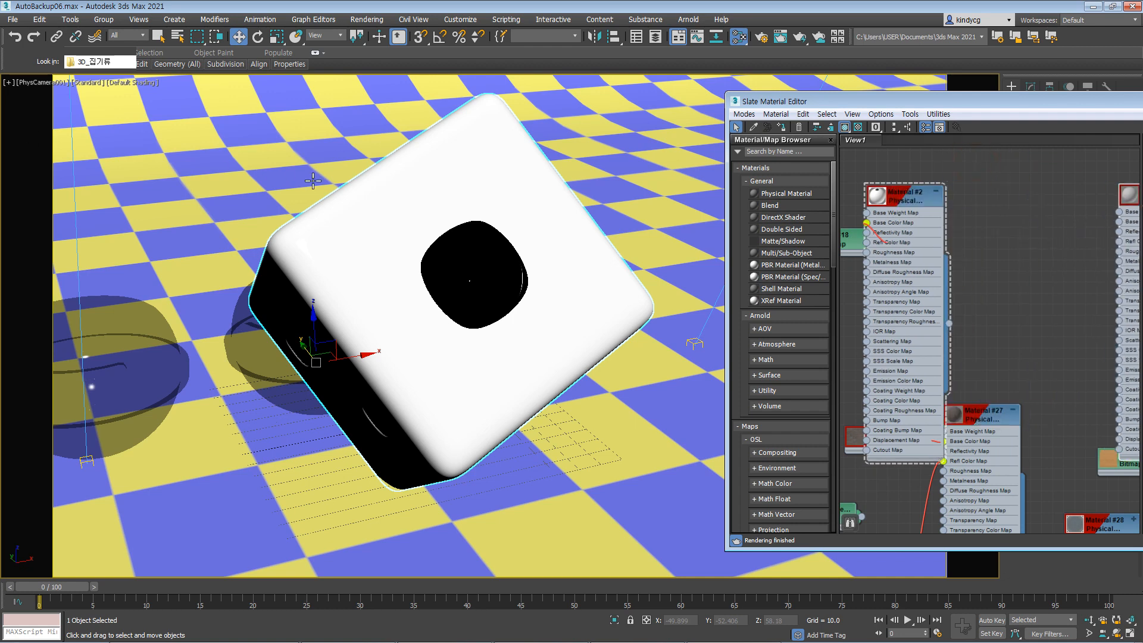
{"action": "left_click_drag", "start_coordinate": [934, 103], "coordinate": [639, 80]}
{"action": "left_click_drag", "start_coordinate": [609, 174], "coordinate": [696, 142]}
{"action": "middle_click_drag", "start_coordinate": [603, 237], "coordinate": [655, 247]}
{"action": "left_click_drag", "start_coordinate": [622, 227], "coordinate": [643, 191]}
{"action": "left_click_drag", "start_coordinate": [749, 153], "coordinate": [739, 153]}
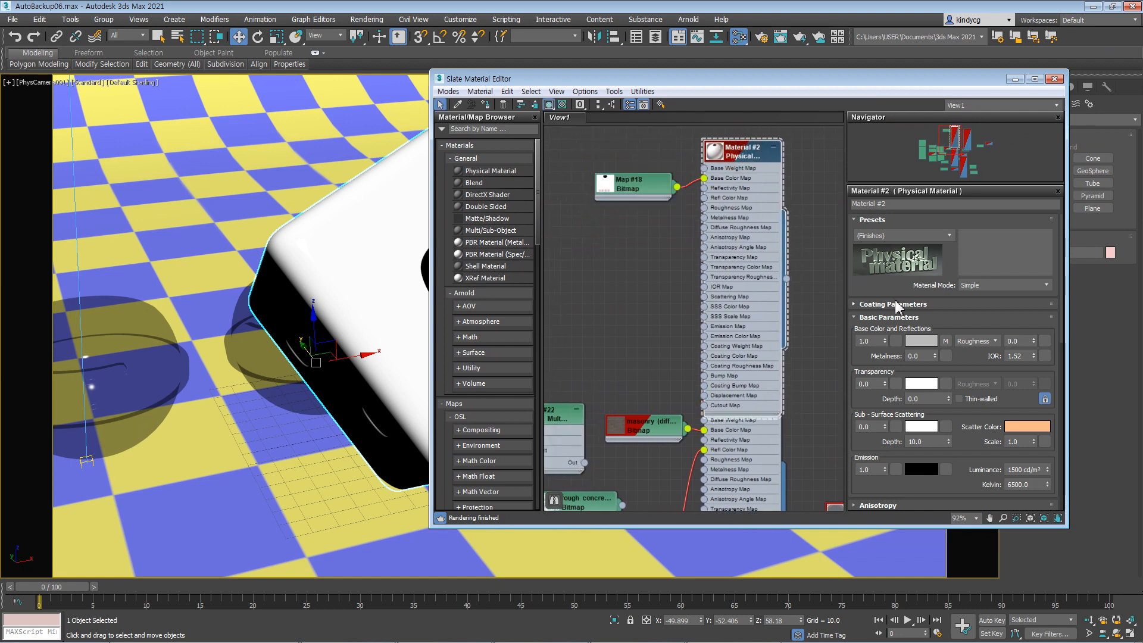
Step: Apply the Glass (Solid Geometry) preset to the die's material and reconnect its Map #18 bitmap to Base Color Map
{"action": "left_click", "coordinate": [919, 241]}
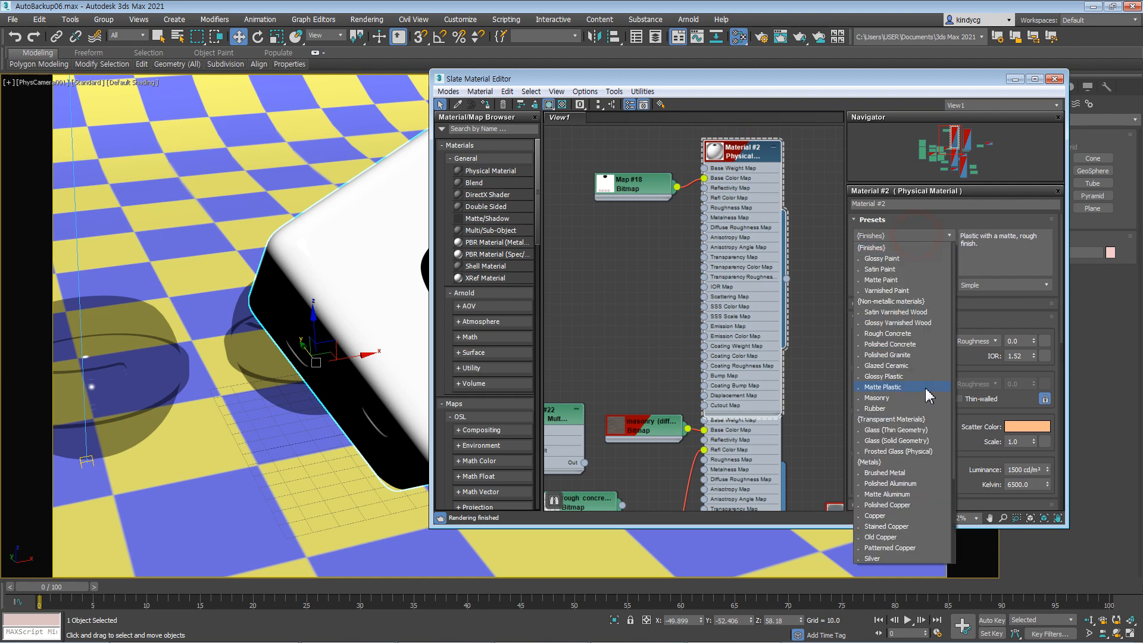
{"action": "left_click", "coordinate": [898, 442]}
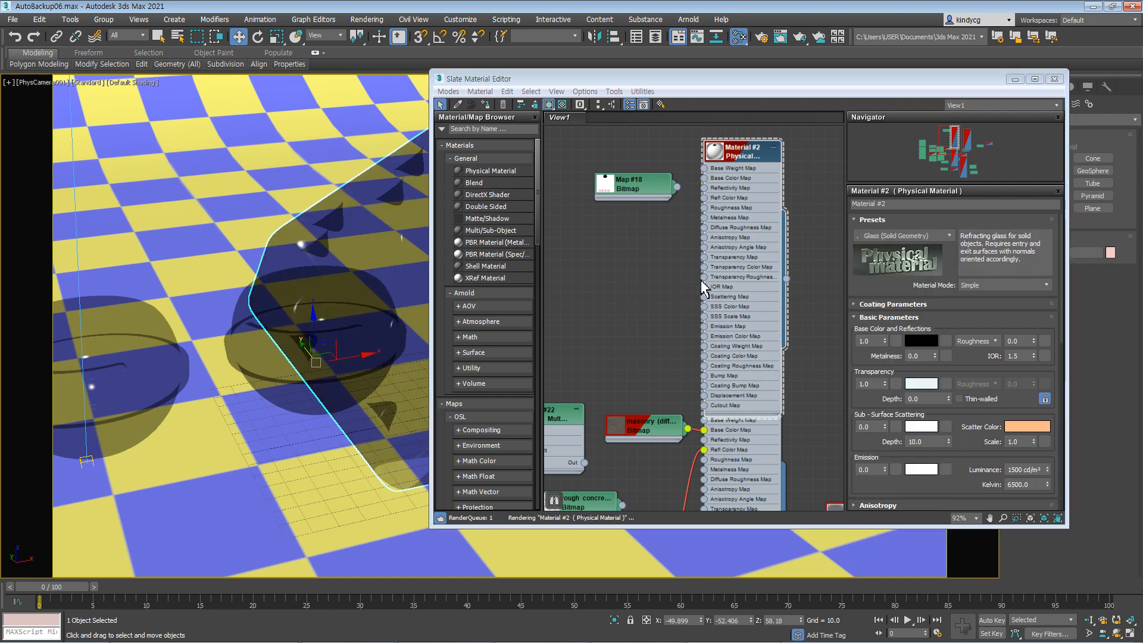
{"action": "left_click_drag", "start_coordinate": [676, 188], "coordinate": [704, 179]}
Step: Hide the round glass object that overlaps the die in the camera view
{"action": "left_click", "coordinate": [567, 78]}
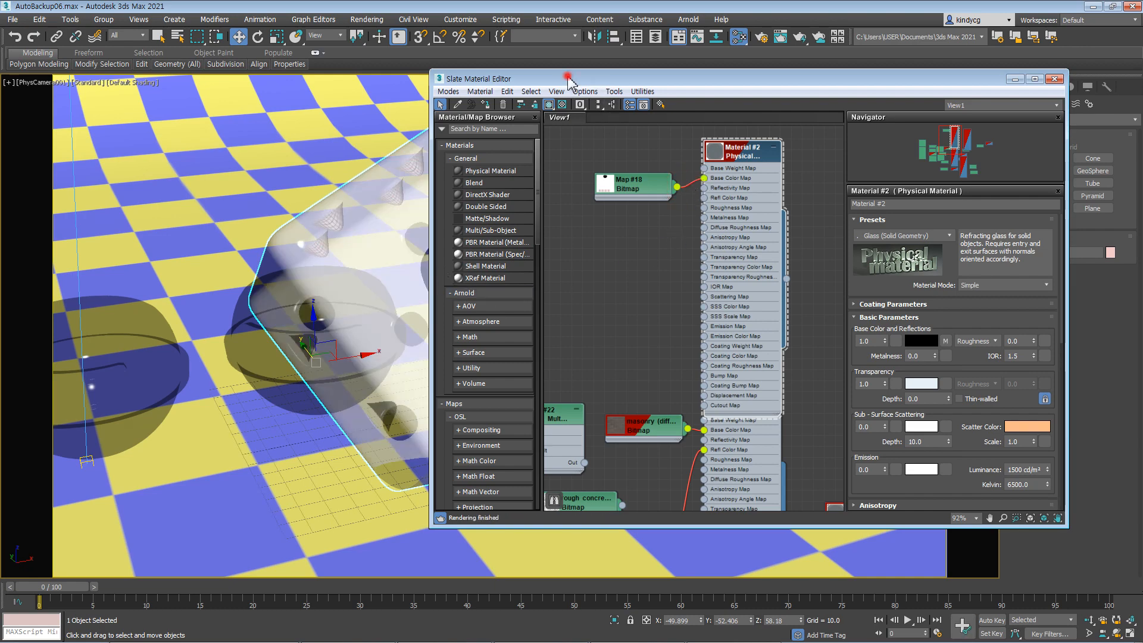
{"action": "left_click_drag", "start_coordinate": [568, 78], "coordinate": [680, 72]}
{"action": "middle_click_drag", "start_coordinate": [425, 274], "coordinate": [422, 317]}
{"action": "middle_click_drag", "start_coordinate": [428, 362], "coordinate": [427, 354]}
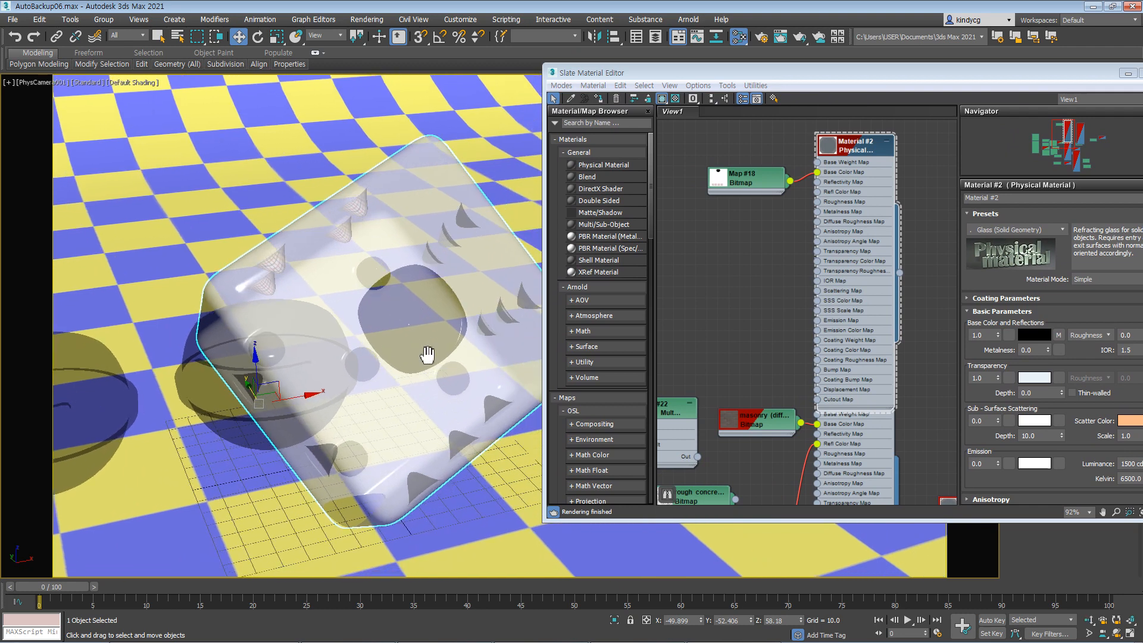
{"action": "left_click", "coordinate": [214, 403]}
{"action": "right_click", "coordinate": [214, 402]}
{"action": "left_click", "coordinate": [252, 362]}
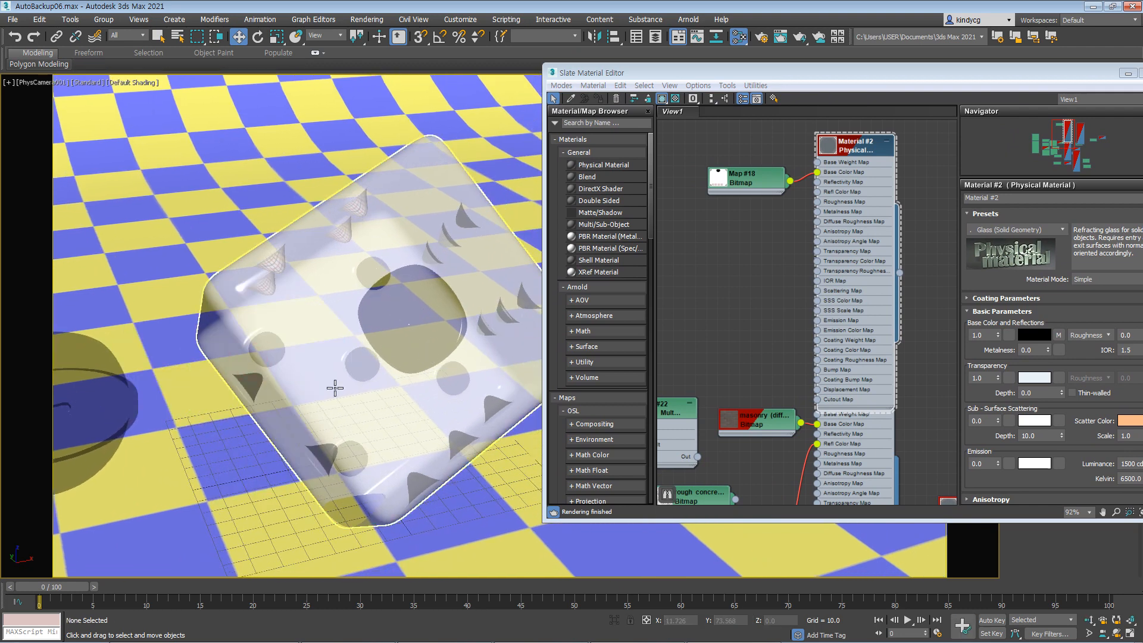
Step: Frame the die in the camera view, render it to check the solid glass, and put the render window away
{"action": "middle_click_drag", "start_coordinate": [251, 363], "coordinate": [327, 375]}
{"action": "key", "text": "shift+q"}
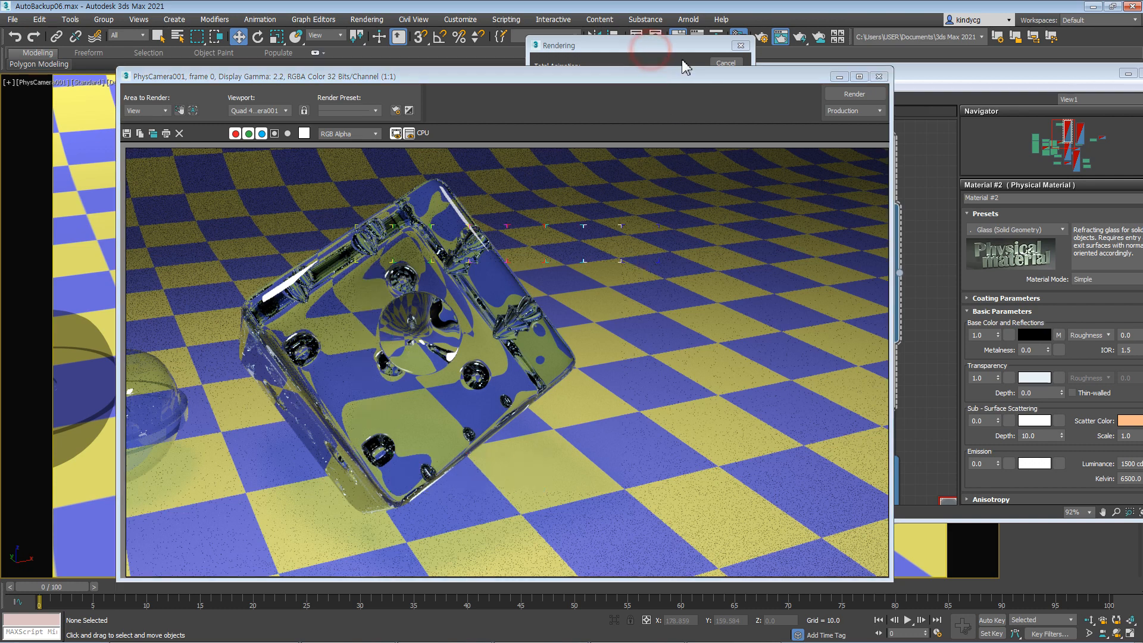
{"action": "left_click", "coordinate": [664, 52]}
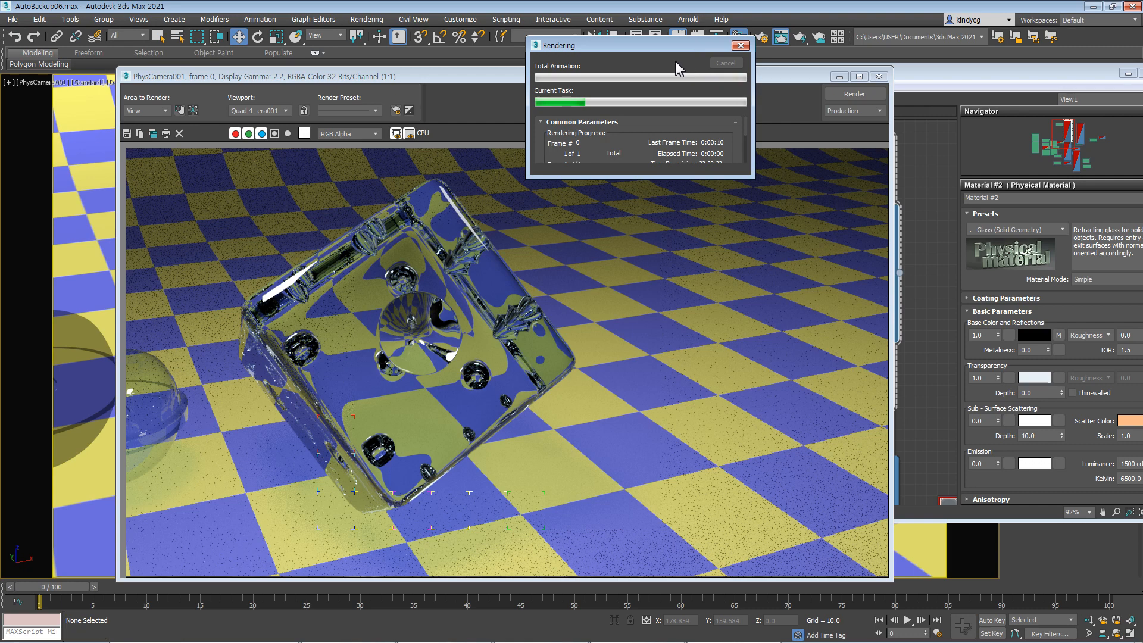
{"action": "left_click", "coordinate": [839, 76]}
Step: Select the die, enter its polygon sub-object level and bring up the polygon material ID settings
{"action": "left_click", "coordinate": [432, 288]}
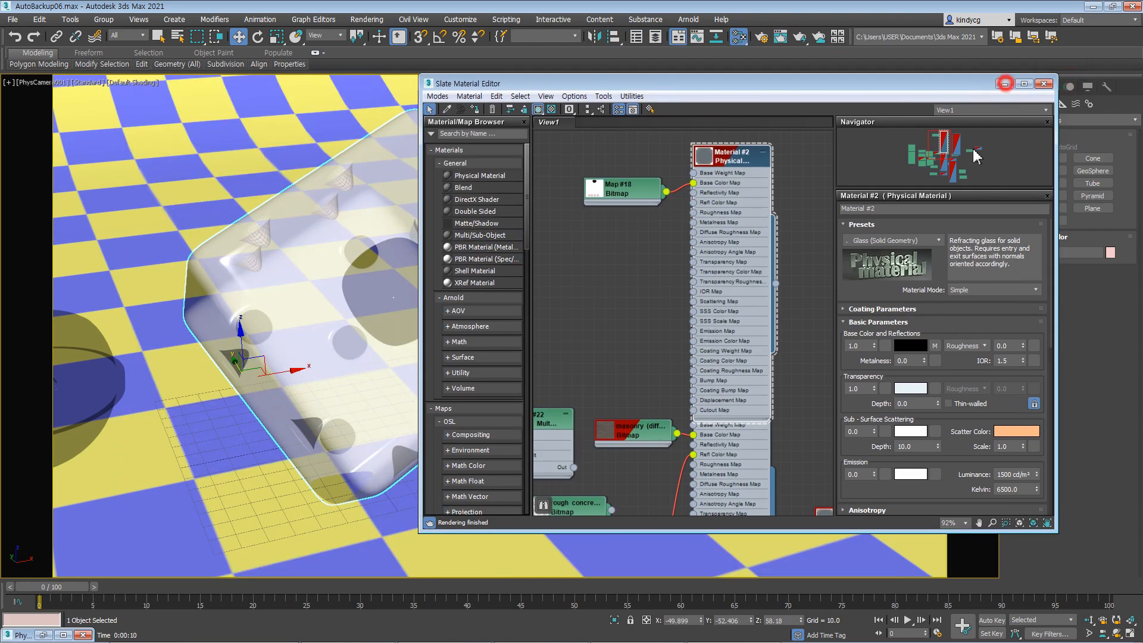
{"action": "left_click", "coordinate": [1042, 74]}
{"action": "left_click", "coordinate": [1032, 87]}
{"action": "left_click", "coordinate": [1082, 259]}
{"action": "left_click_drag", "start_coordinate": [1002, 319], "coordinate": [1003, 238]}
{"action": "left_click_drag", "start_coordinate": [1013, 369], "coordinate": [1015, 228]}
{"action": "left_click_drag", "start_coordinate": [1013, 408], "coordinate": [1017, 327]}
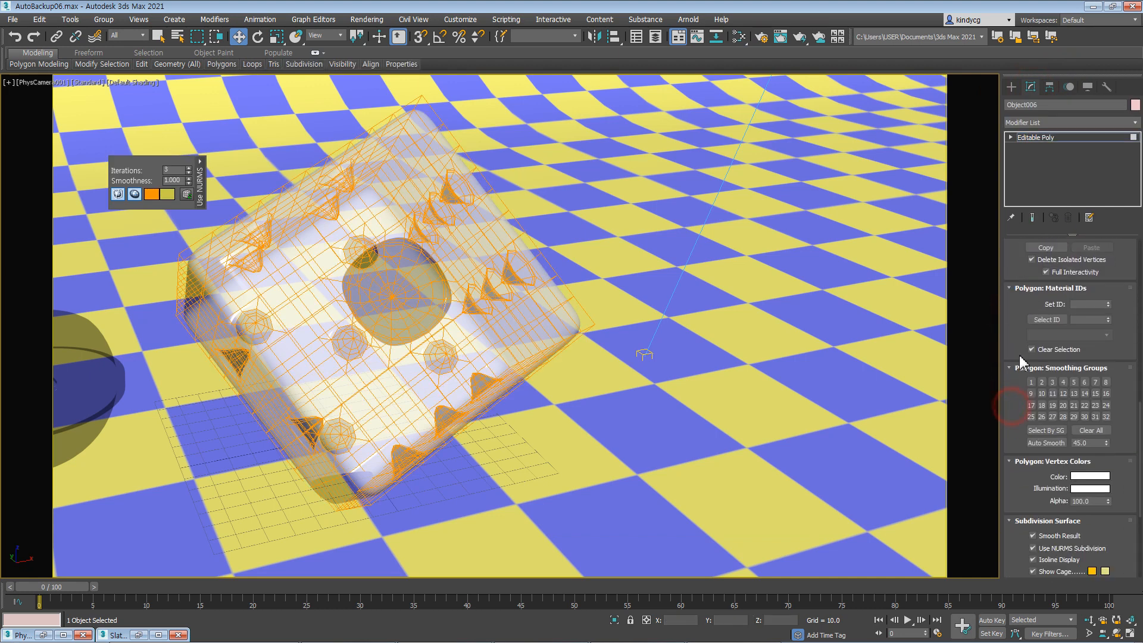
{"action": "left_click", "coordinate": [1107, 303]}
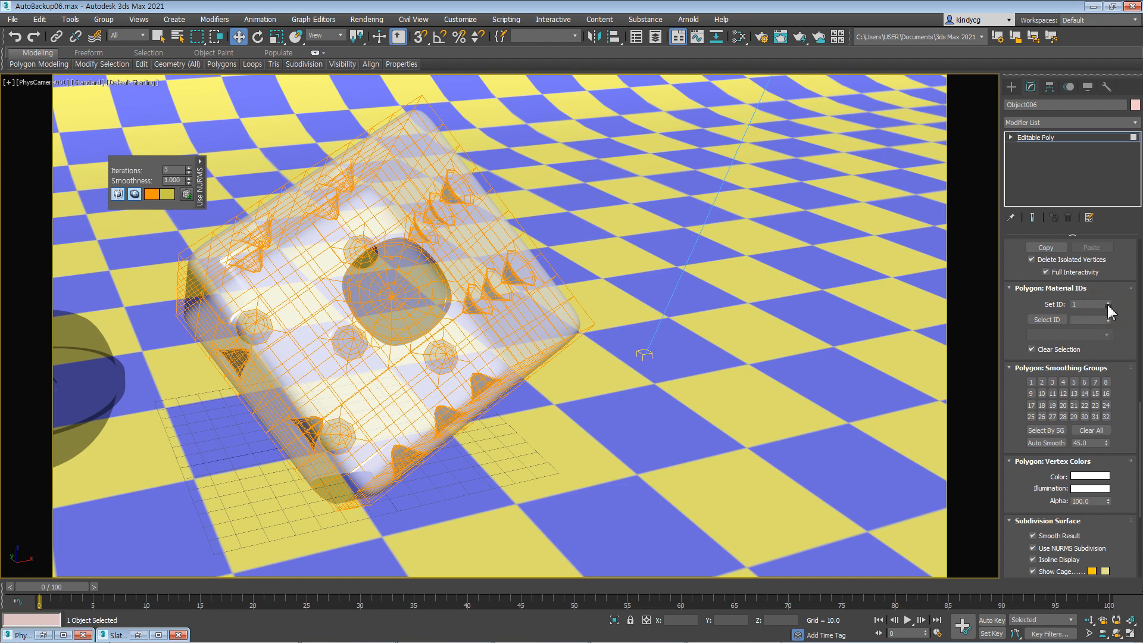
Step: Select a polygon inside the die's large round pip and inspect it up close in the shaded perspective view
{"action": "left_click", "coordinate": [405, 295]}
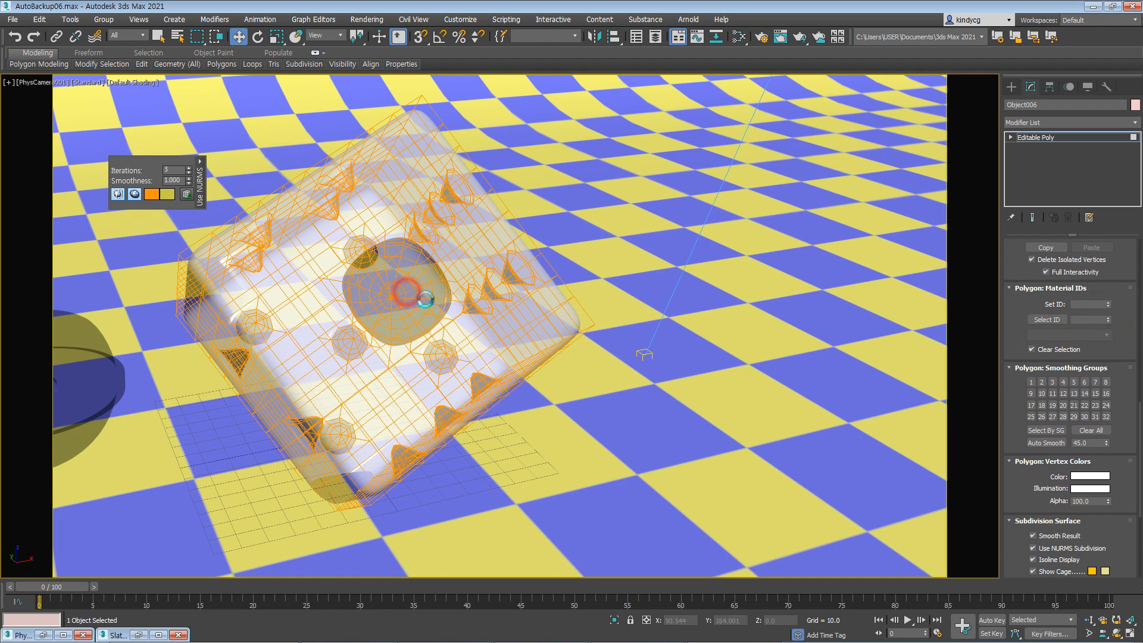
{"action": "key", "text": "p"}
{"action": "key", "text": "F3"}
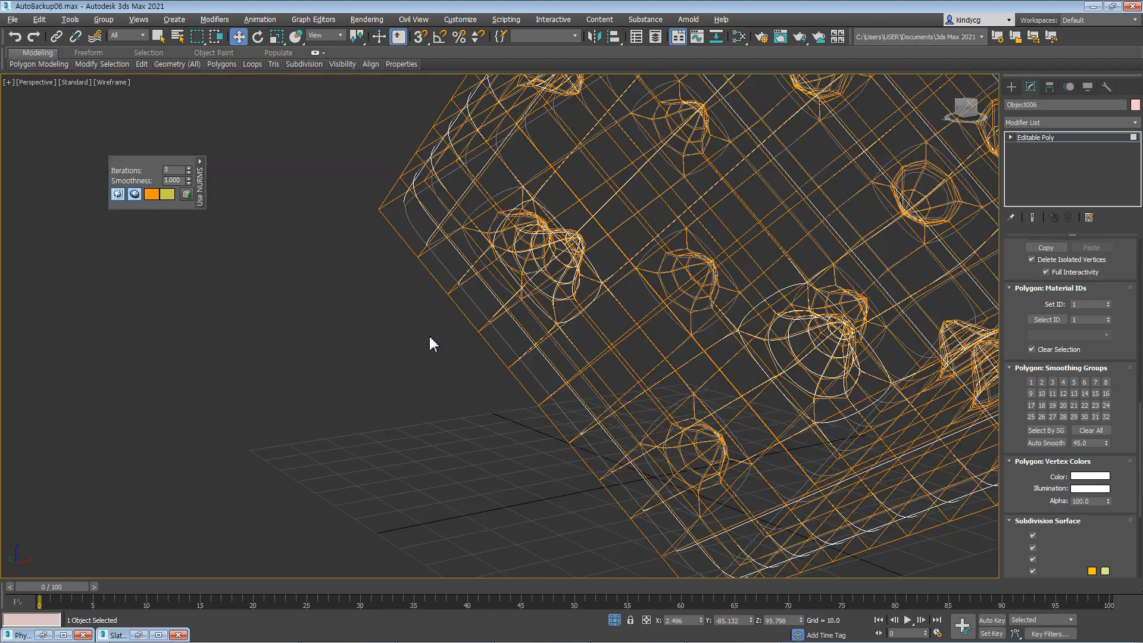
{"action": "key", "text": "z"}
{"action": "scroll", "coordinate": [468, 379], "scroll_direction": "down", "scroll_amount": 8}
{"action": "key", "text": "F3"}
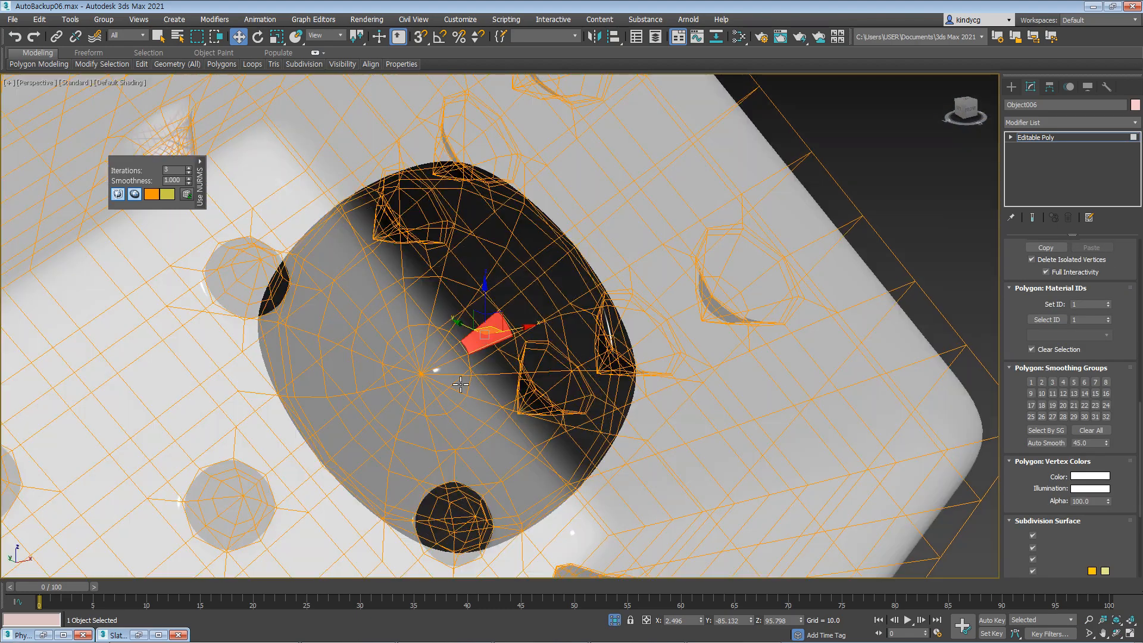
{"action": "middle_click_drag", "start_coordinate": [434, 365], "coordinate": [459, 364], "text": "alt"}
Step: Select the centre vertex of the large pip and convert it to a selection of the surrounding polygons
{"action": "key", "text": "1"}
{"action": "scroll", "coordinate": [439, 365], "scroll_direction": "up", "scroll_amount": 5}
{"action": "scroll", "coordinate": [438, 403], "scroll_direction": "down", "scroll_amount": 10}
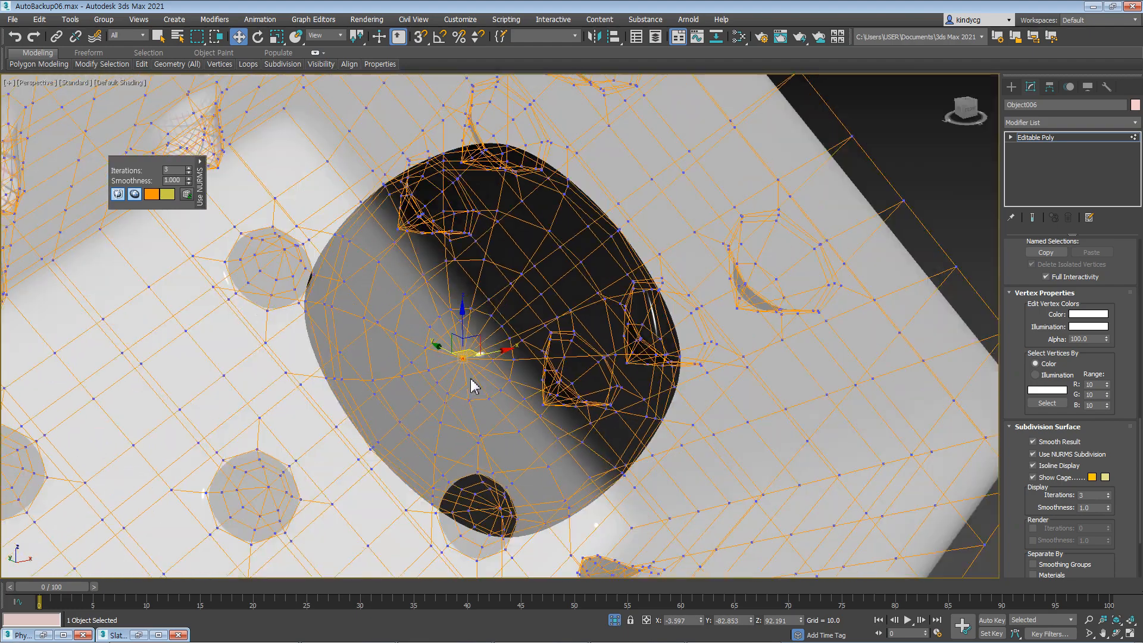
{"action": "mouse_move", "coordinate": [470, 393]}
{"action": "middle_mouse_down", "text": "alt"}
{"action": "mouse_move", "coordinate": [464, 372]}
{"action": "mouse_move", "coordinate": [441, 395]}
{"action": "mouse_move", "coordinate": [453, 408]}
{"action": "mouse_move", "coordinate": [475, 400]}
{"action": "middle_mouse_up", "text": "alt"}
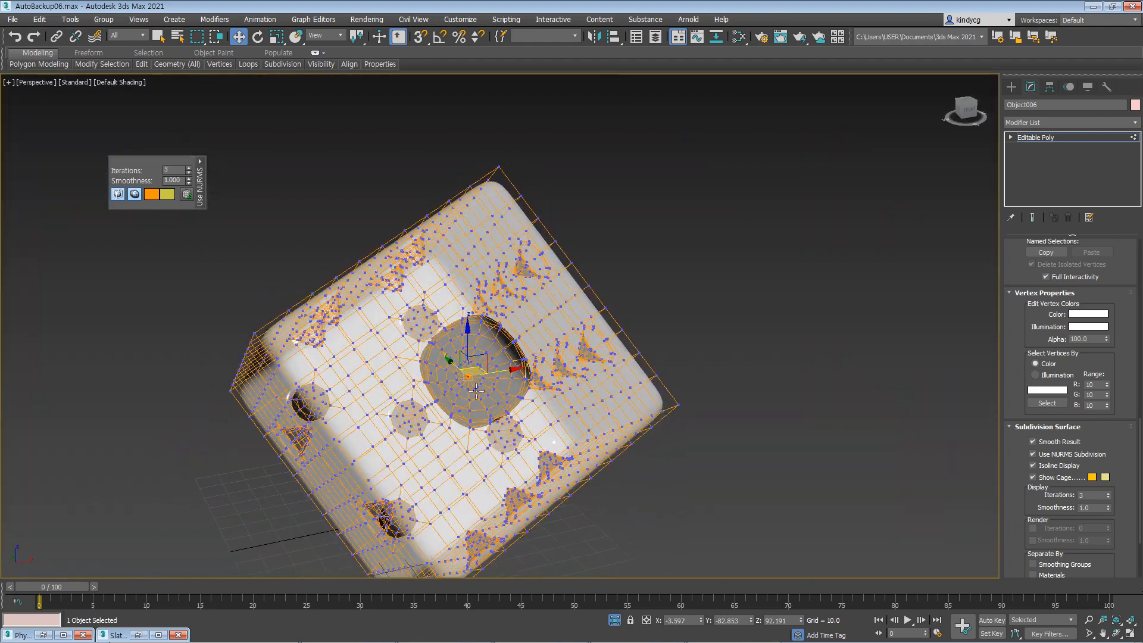
{"action": "scroll", "coordinate": [474, 401], "scroll_direction": "up", "scroll_amount": 6}
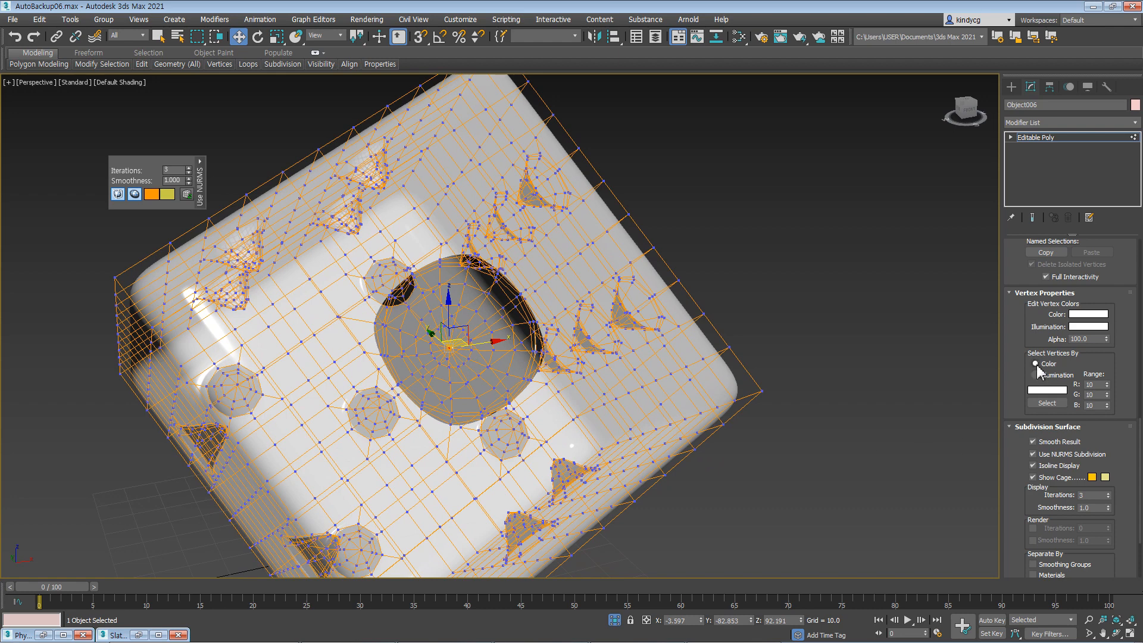
{"action": "scroll", "coordinate": [1030, 381], "scroll_direction": "down", "scroll_amount": 3}
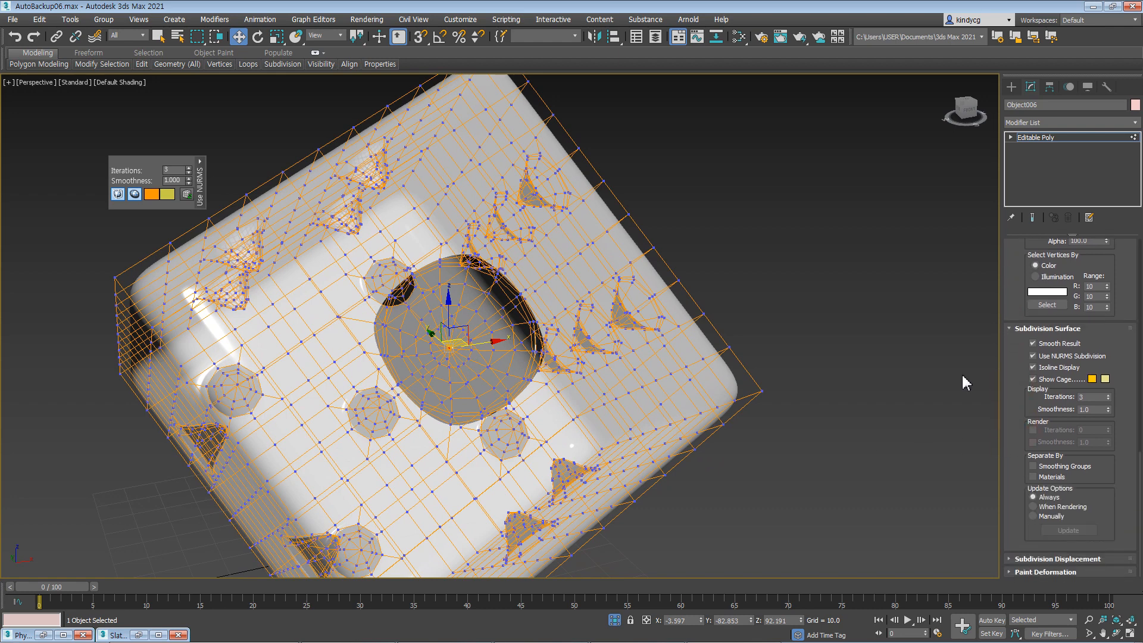
{"action": "scroll", "coordinate": [1026, 257], "scroll_direction": "up", "scroll_amount": 10}
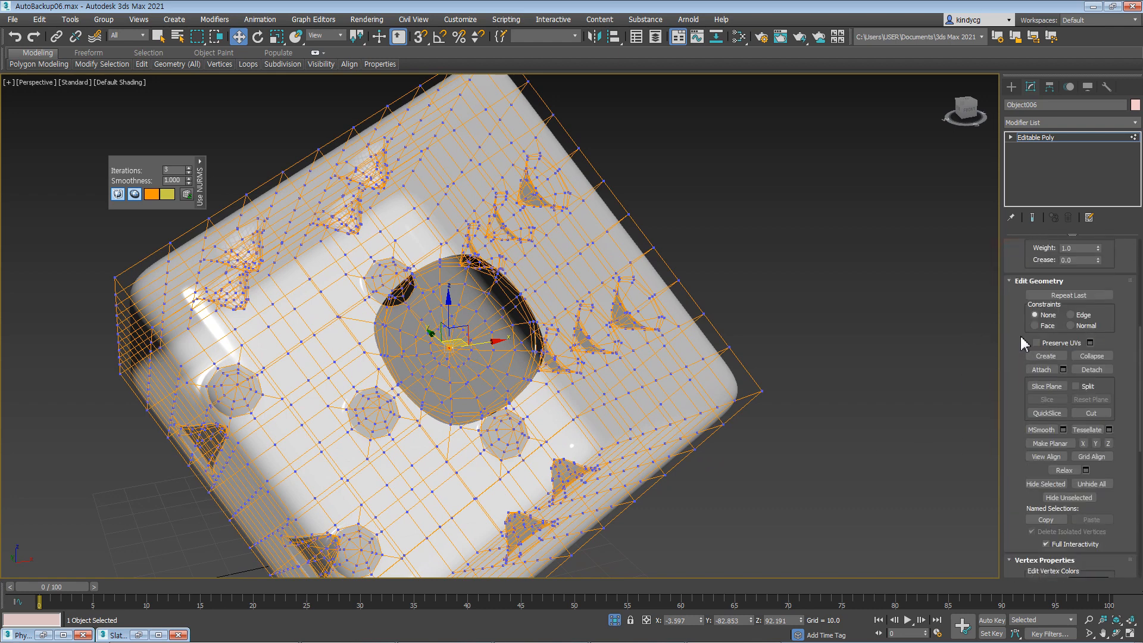
{"action": "scroll", "coordinate": [1023, 338], "scroll_direction": "up", "scroll_amount": 5}
{"action": "left_click", "coordinate": [1082, 260]}
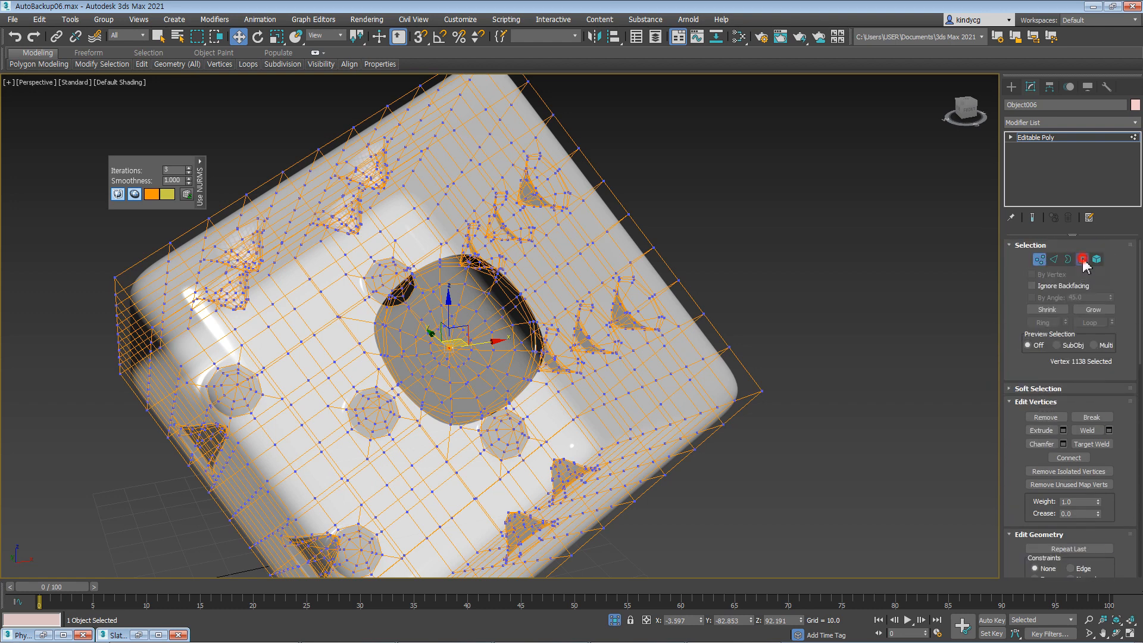
Step: Grow the polygon selection outward to fill the large pip, and shrink it back by one ring from the rim
{"action": "key", "text": "F3"}
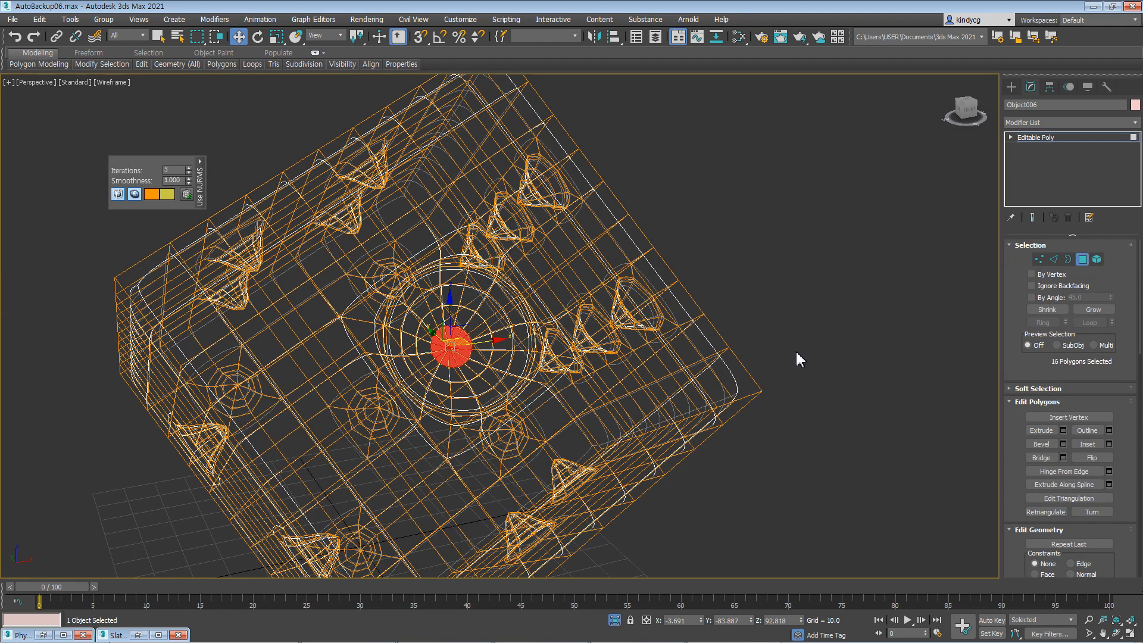
{"action": "left_click", "coordinate": [1095, 310]}
{"action": "left_click", "coordinate": [1095, 309]}
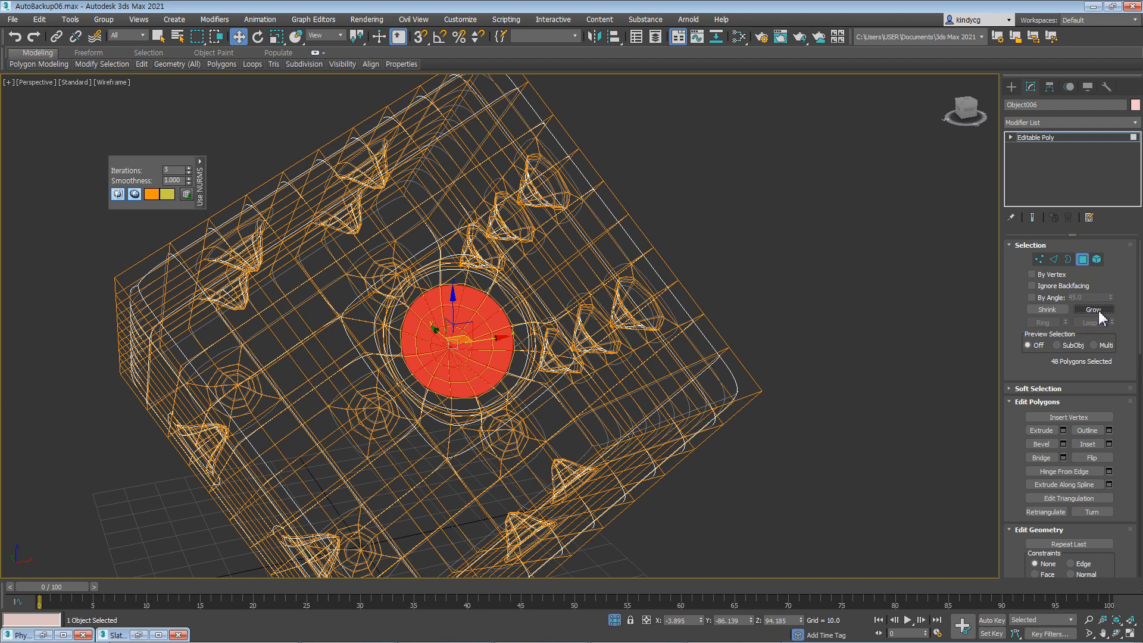
{"action": "left_click", "coordinate": [1095, 309]}
{"action": "left_click", "coordinate": [1095, 310]}
{"action": "left_click", "coordinate": [1095, 309]}
{"action": "key", "text": "F3"}
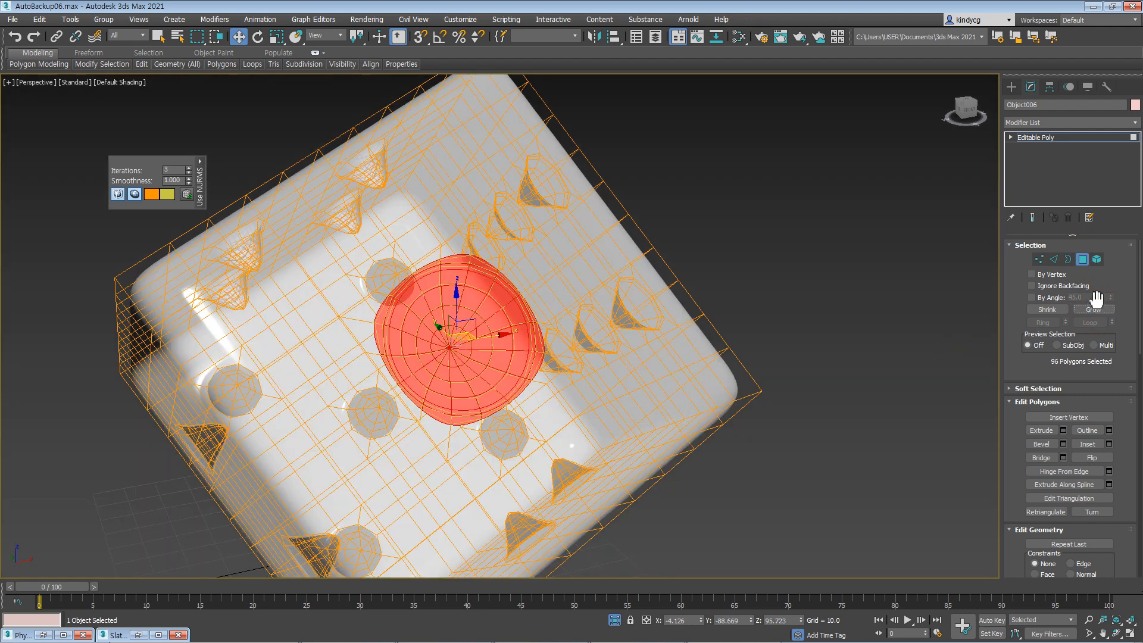
{"action": "left_click", "coordinate": [1047, 310]}
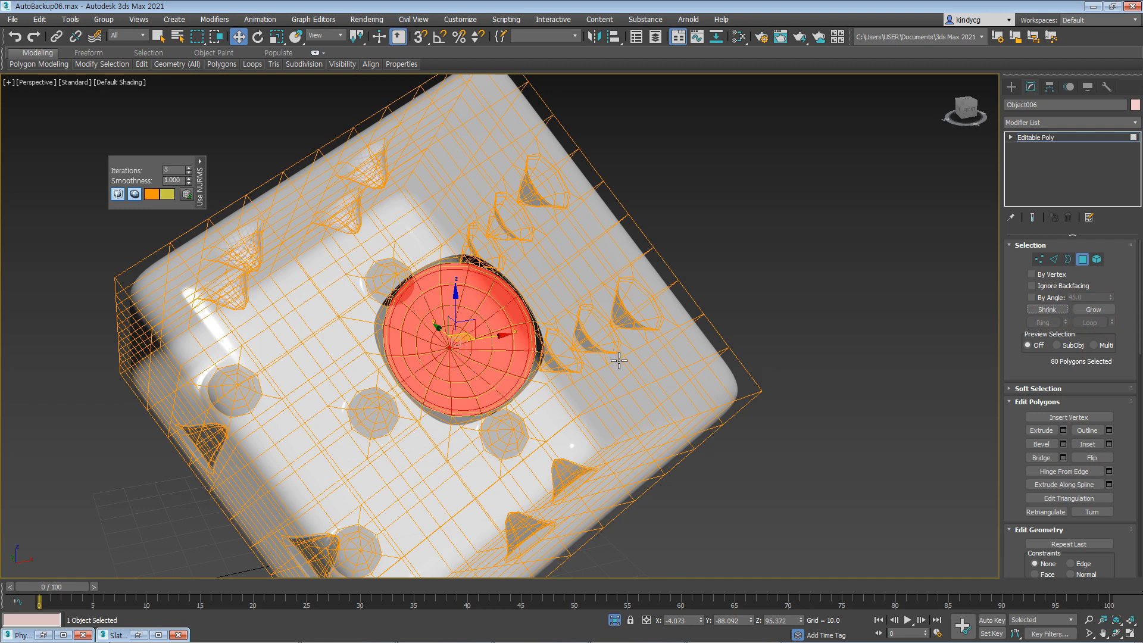
Step: Disconnect the Map #18 bitmap from the Base Color Map of the die's Material #2 and collapse the material node
{"action": "key", "text": "m"}
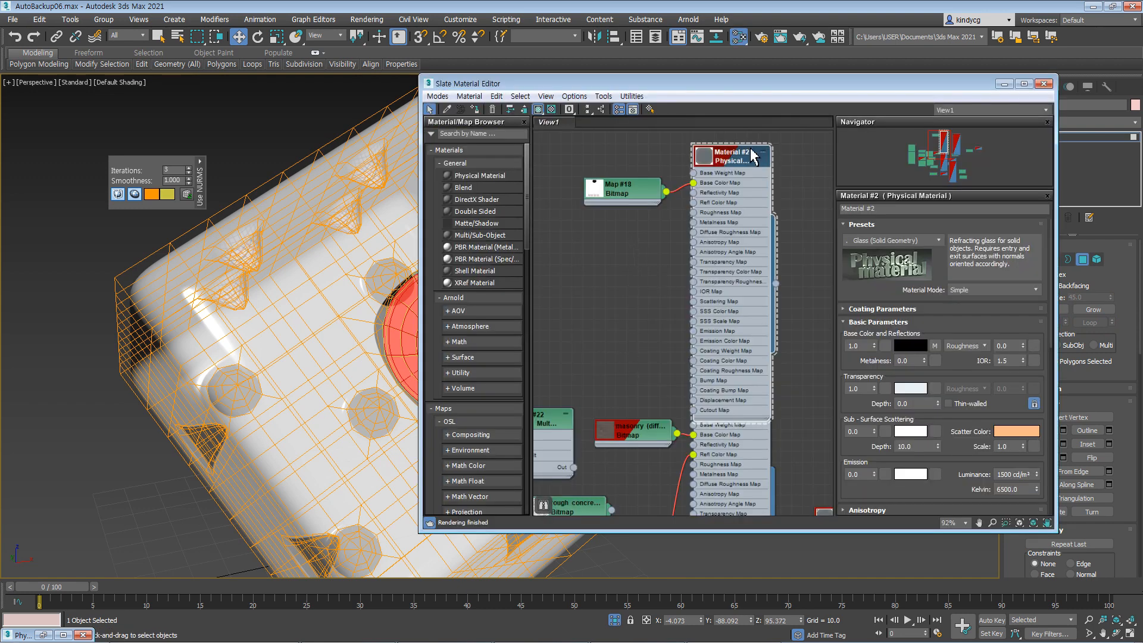
{"action": "left_click_drag", "start_coordinate": [693, 183], "coordinate": [592, 184]}
{"action": "left_click_drag", "start_coordinate": [739, 154], "coordinate": [706, 154]}
{"action": "left_click", "coordinate": [729, 154]}
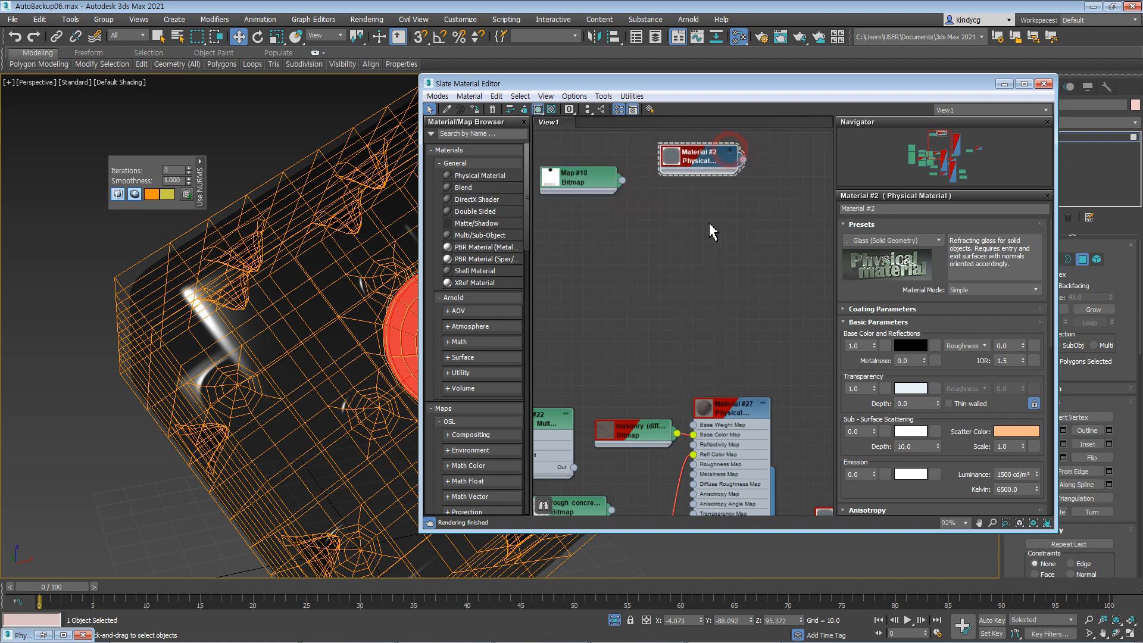
Step: Add a new Physical Material node below Material #2, collapse it, and assign it to the selected pip polygons
{"action": "right_click", "coordinate": [707, 279]}
{"action": "mouse_move", "coordinate": [717, 284]}
{"action": "mouse_move", "coordinate": [670, 292]}
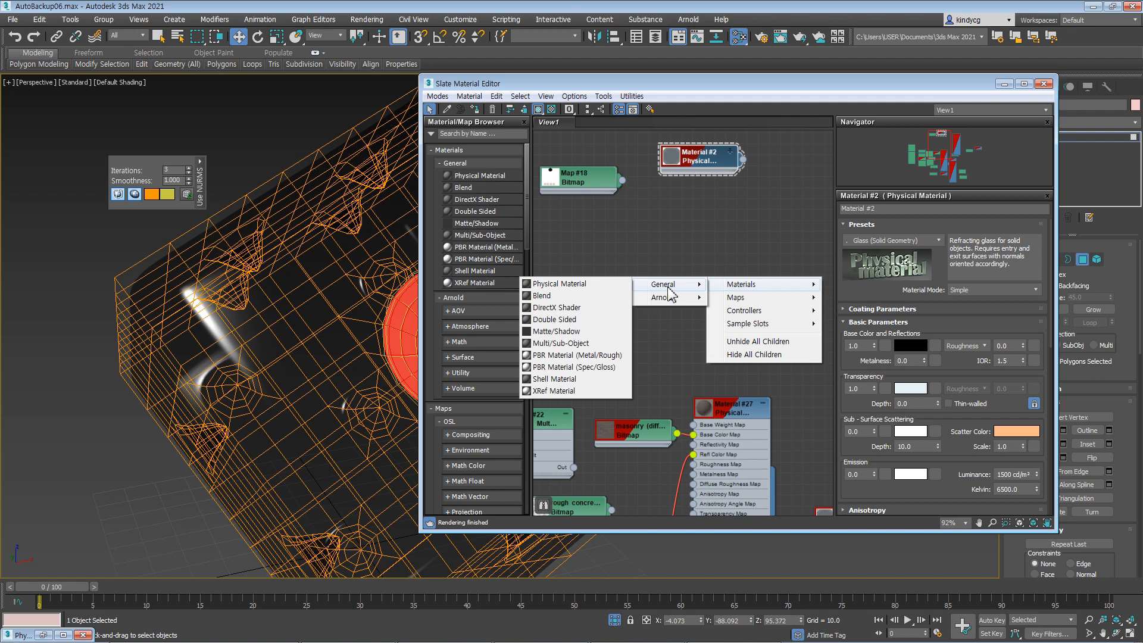
{"action": "left_click", "coordinate": [553, 285]}
{"action": "left_click_drag", "start_coordinate": [731, 282], "coordinate": [715, 228]}
{"action": "left_click", "coordinate": [741, 207]}
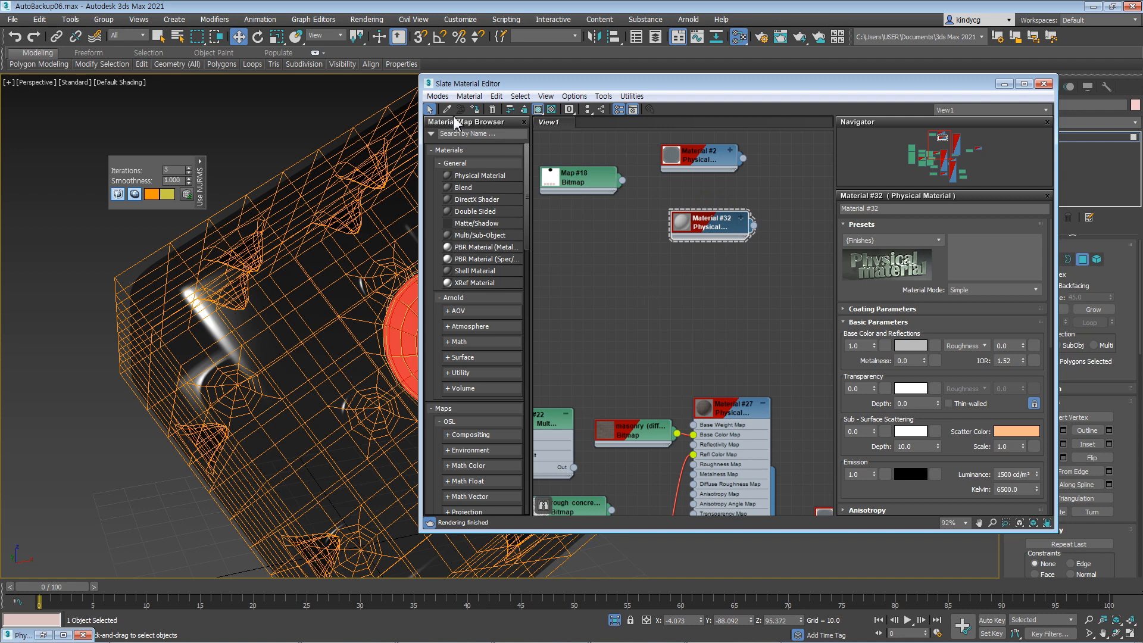
{"action": "left_click", "coordinate": [476, 109]}
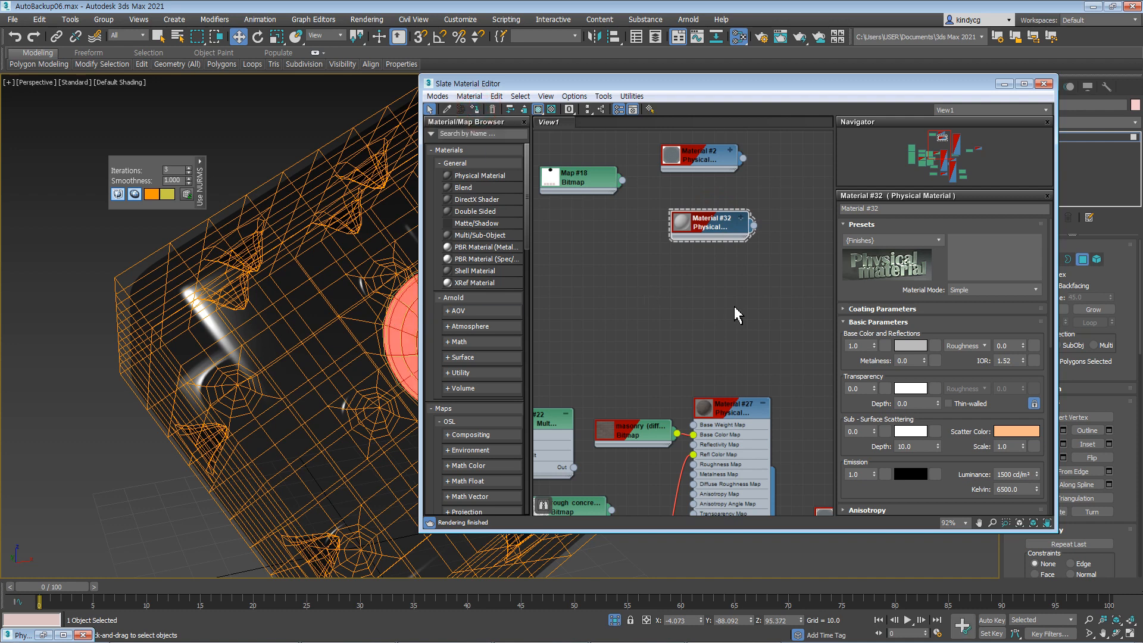
Step: Apply the Rubber preset to Material #32, test-render the die, and close the stopped render
{"action": "left_click", "coordinate": [890, 242]}
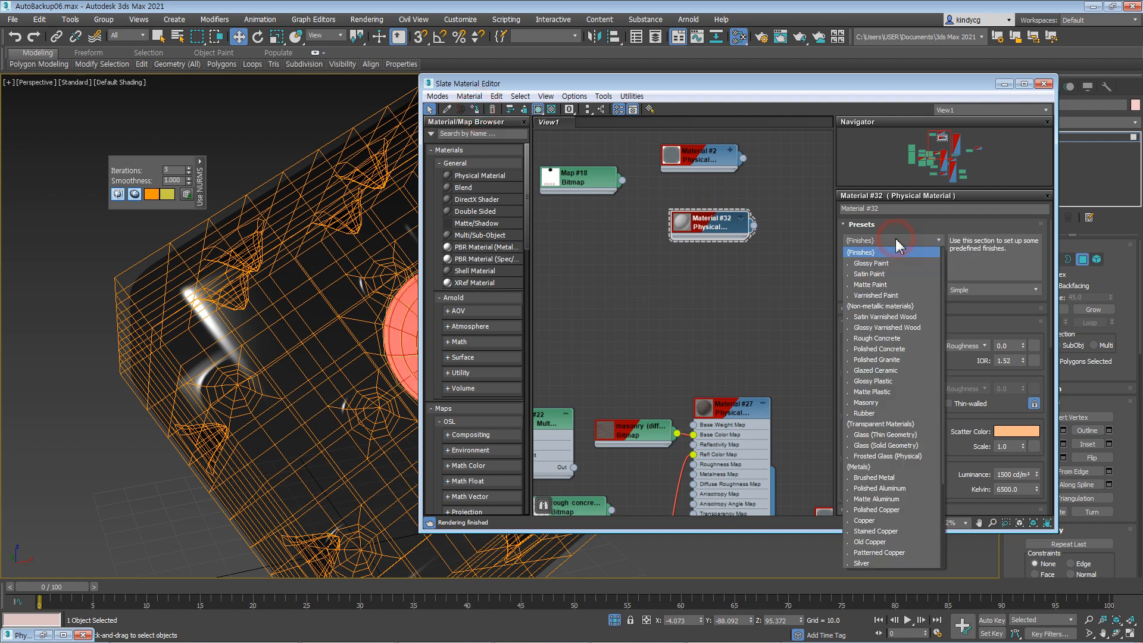
{"action": "left_click", "coordinate": [864, 414]}
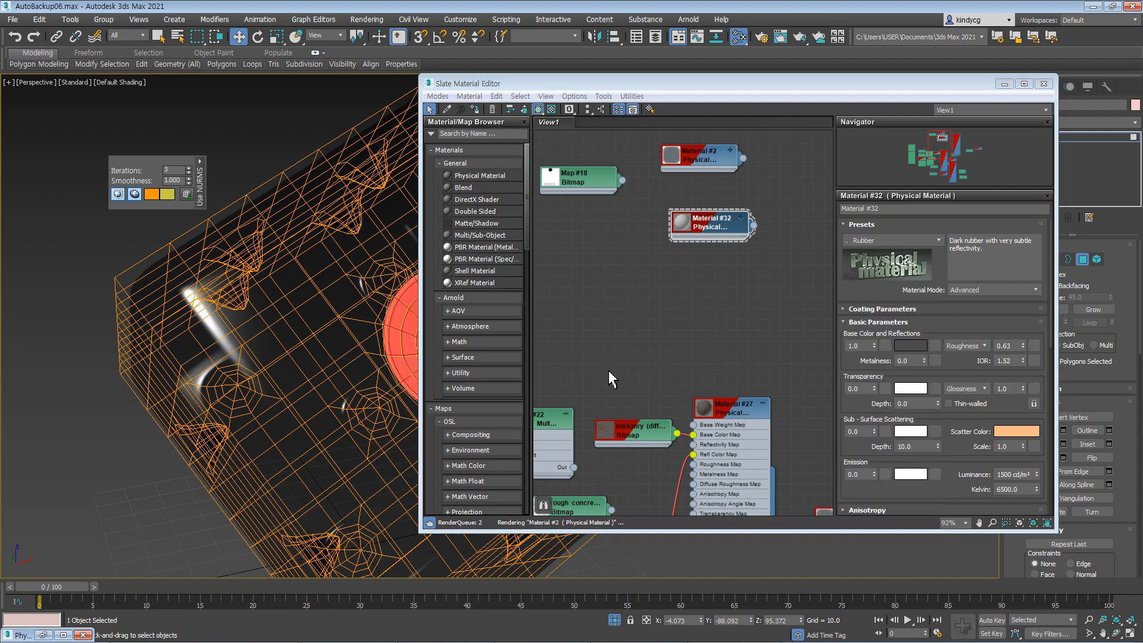
{"action": "key", "text": "shift+q"}
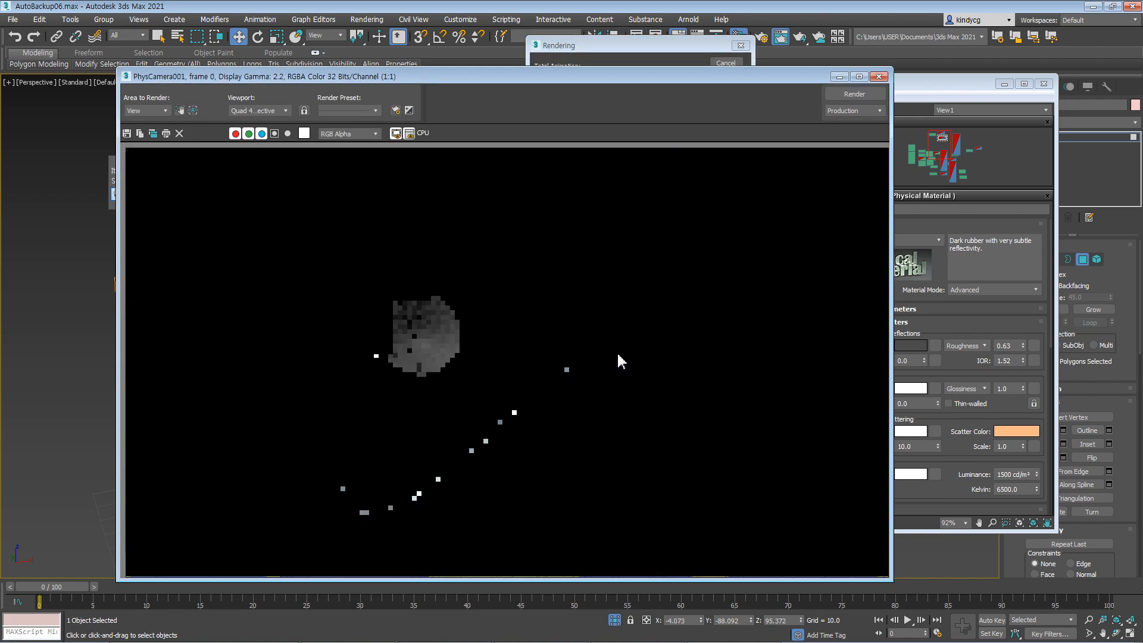
{"action": "left_click", "coordinate": [722, 65]}
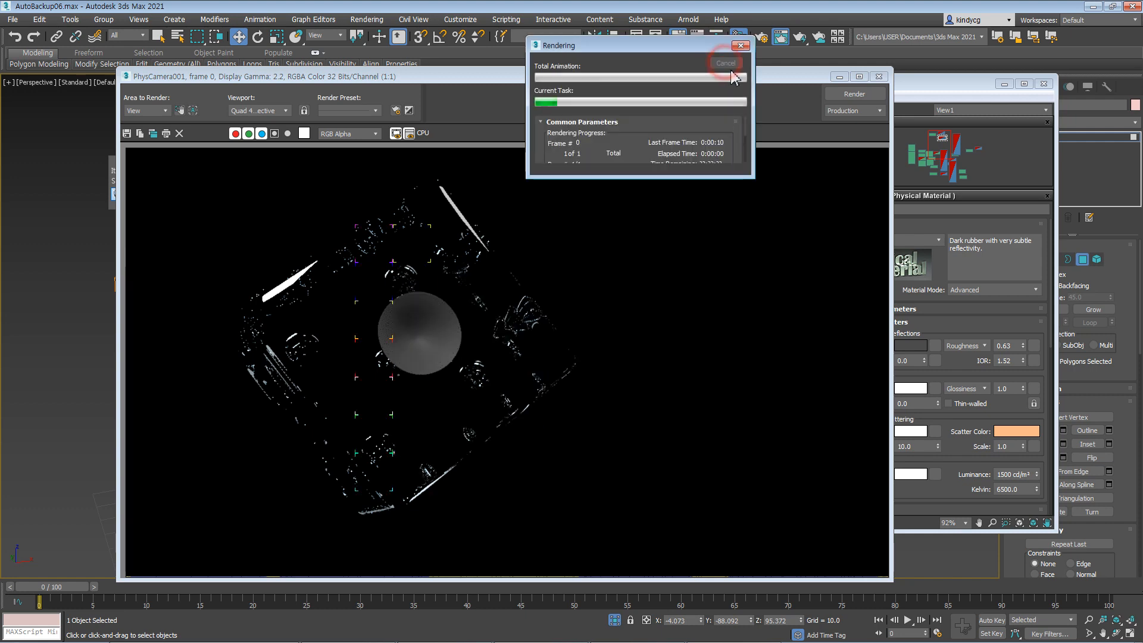
{"action": "left_click", "coordinate": [878, 76]}
Step: Unhide all scene objects, clear the pip polygon selection, and leave the die's polygon sub-object level
{"action": "right_click", "coordinate": [324, 312]}
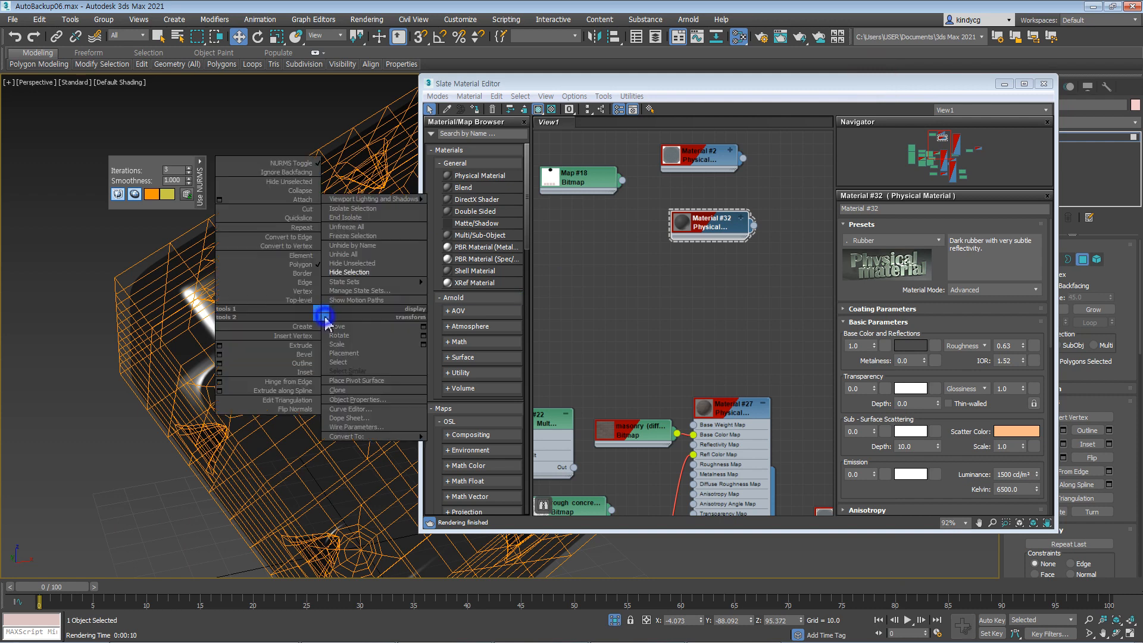
{"action": "left_click", "coordinate": [364, 254]}
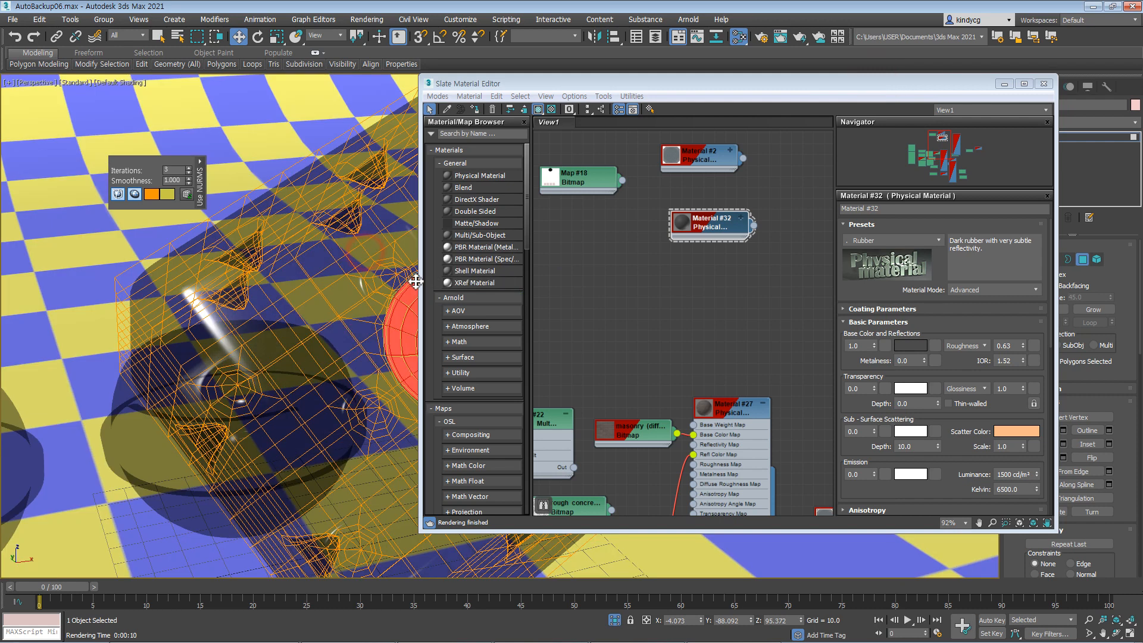
{"action": "left_click", "coordinate": [159, 475]}
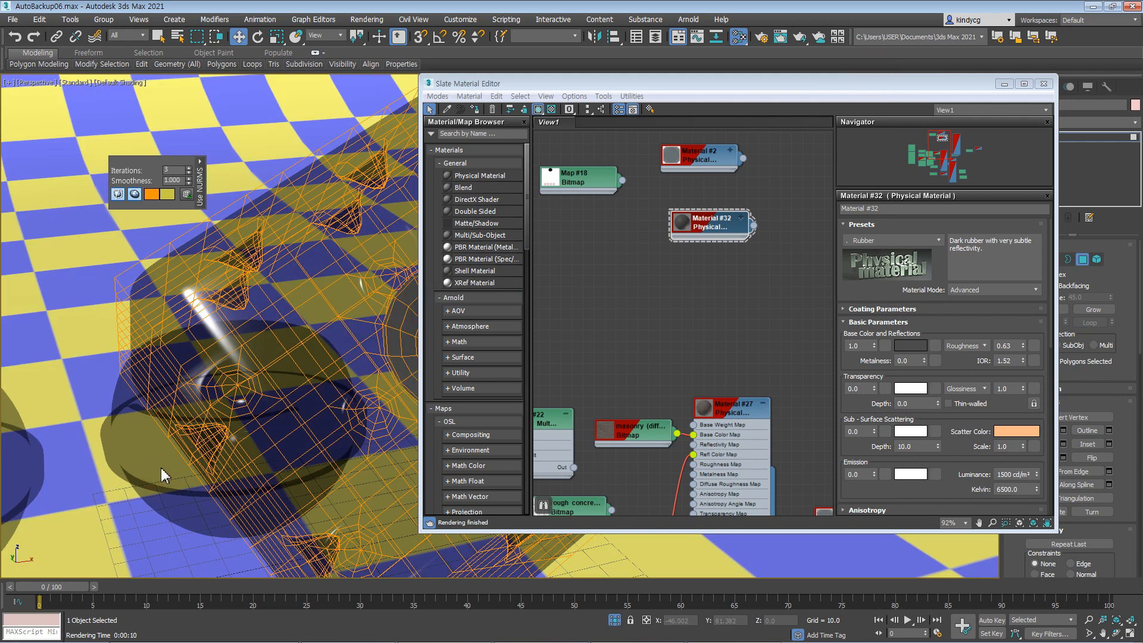
{"action": "left_click", "coordinate": [1003, 83]}
{"action": "left_click", "coordinate": [1083, 266]}
Step: Hide the rounded object that overlaps the die and reselect the die
{"action": "left_click", "coordinate": [260, 458]}
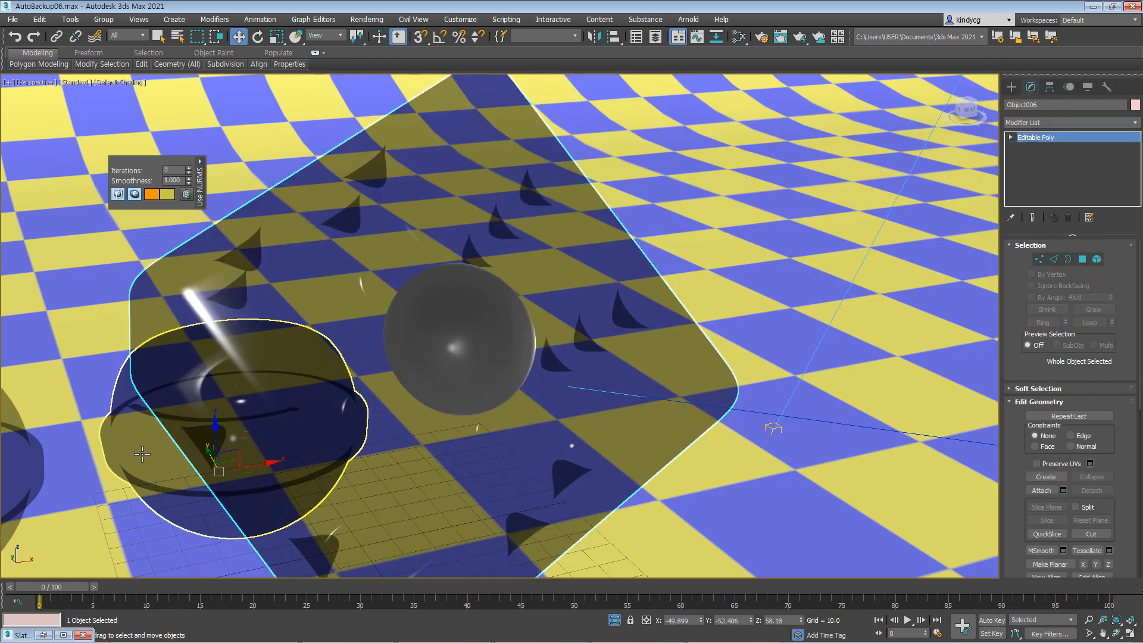
{"action": "right_click", "coordinate": [154, 458]}
{"action": "left_click", "coordinate": [180, 417]}
{"action": "left_click", "coordinate": [331, 410]}
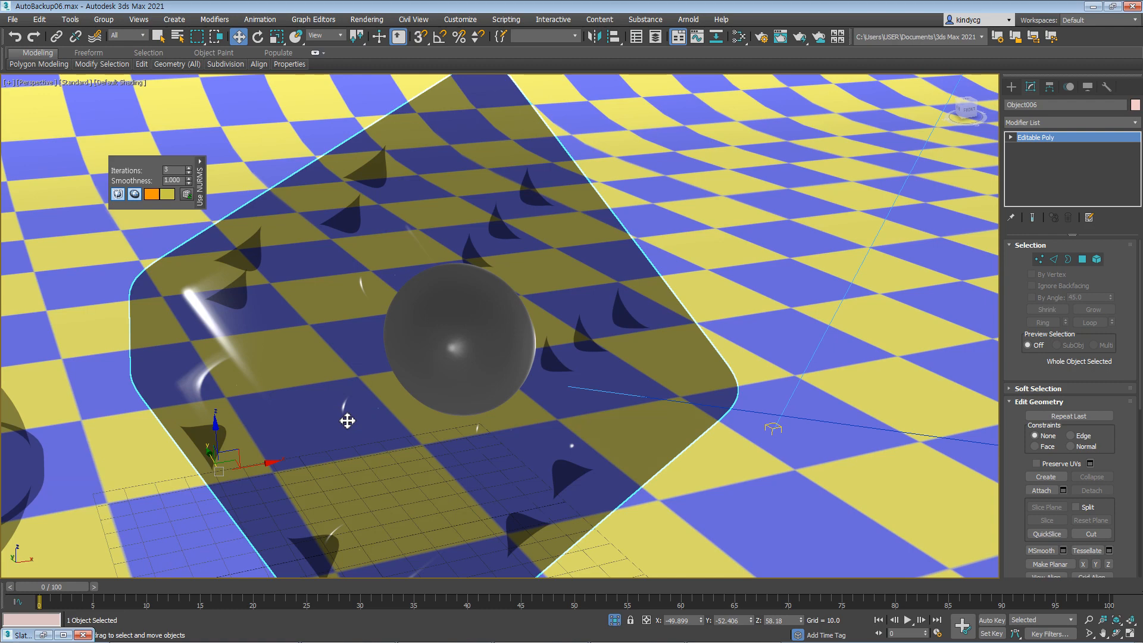
Step: Render the die over the checker floor and stop the render partway
{"action": "key", "text": "shift+q"}
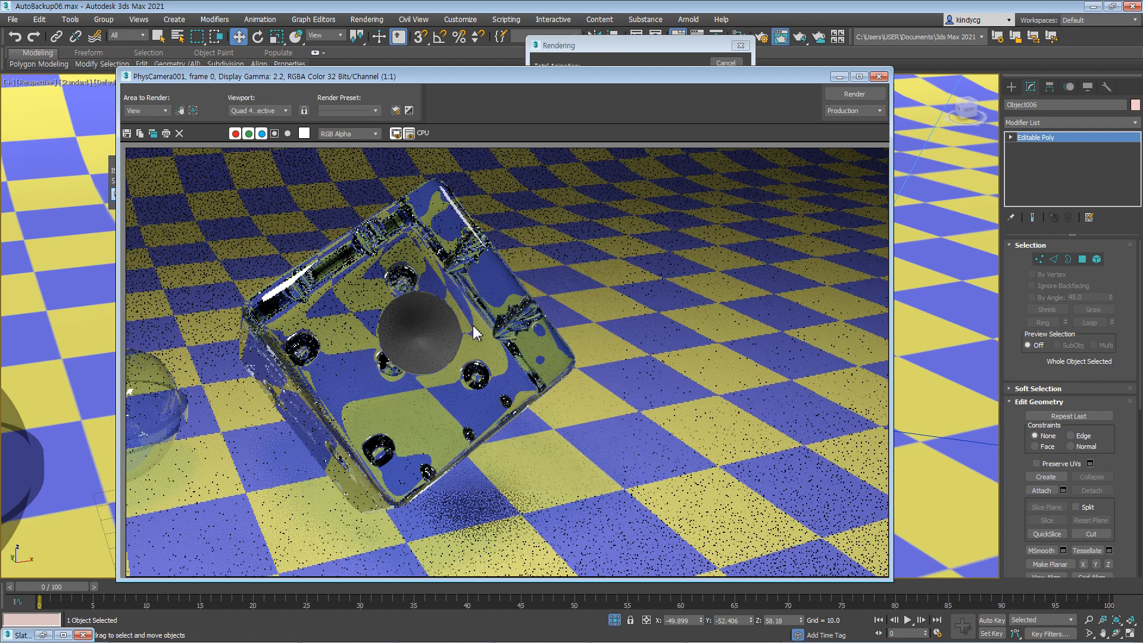
{"action": "left_click", "coordinate": [655, 56]}
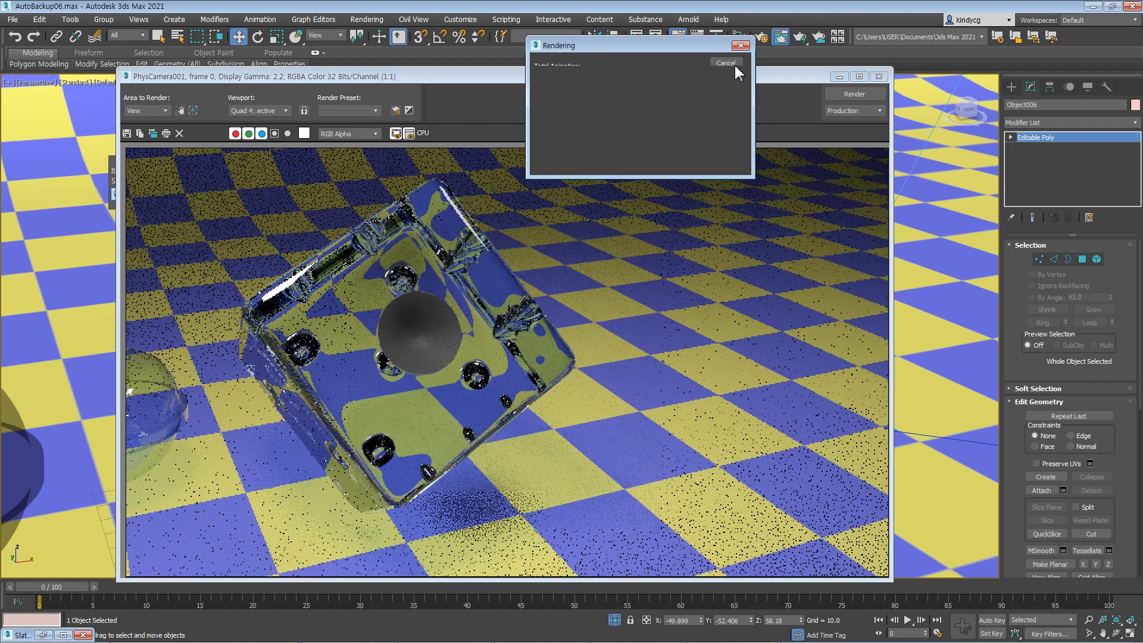
{"action": "left_click", "coordinate": [736, 70]}
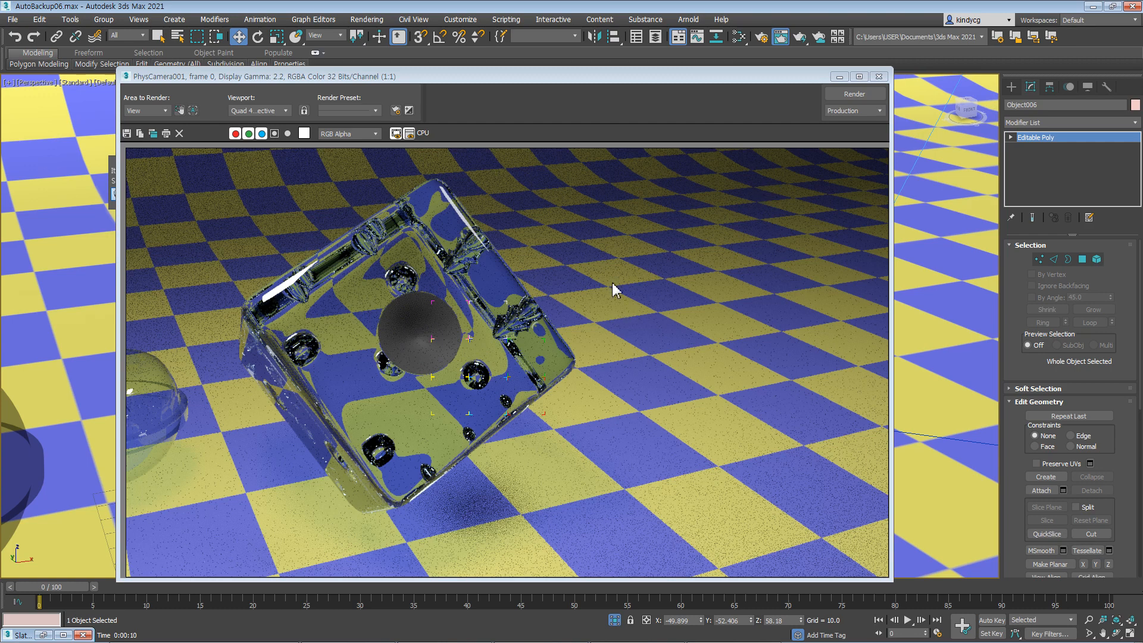
Step: Open the Slate Material Editor and move the Material #2 and Material #32 nodes apart
{"action": "key", "text": "m"}
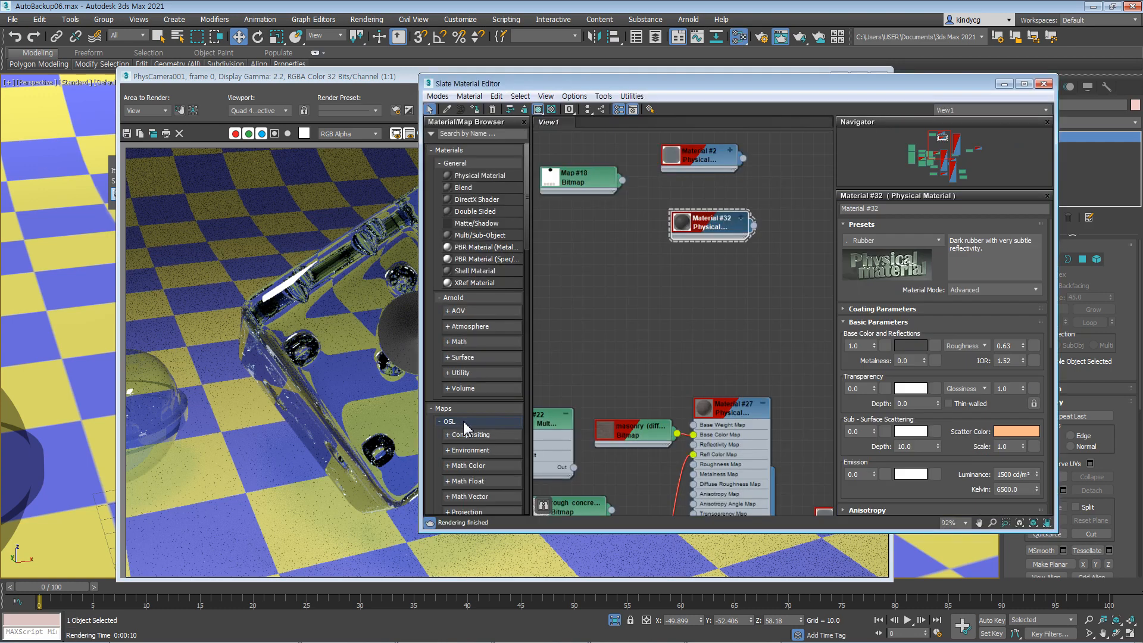
{"action": "middle_click_drag", "start_coordinate": [613, 301], "coordinate": [636, 322]}
{"action": "left_click_drag", "start_coordinate": [731, 244], "coordinate": [758, 324]}
{"action": "left_click_drag", "start_coordinate": [721, 182], "coordinate": [611, 280]}
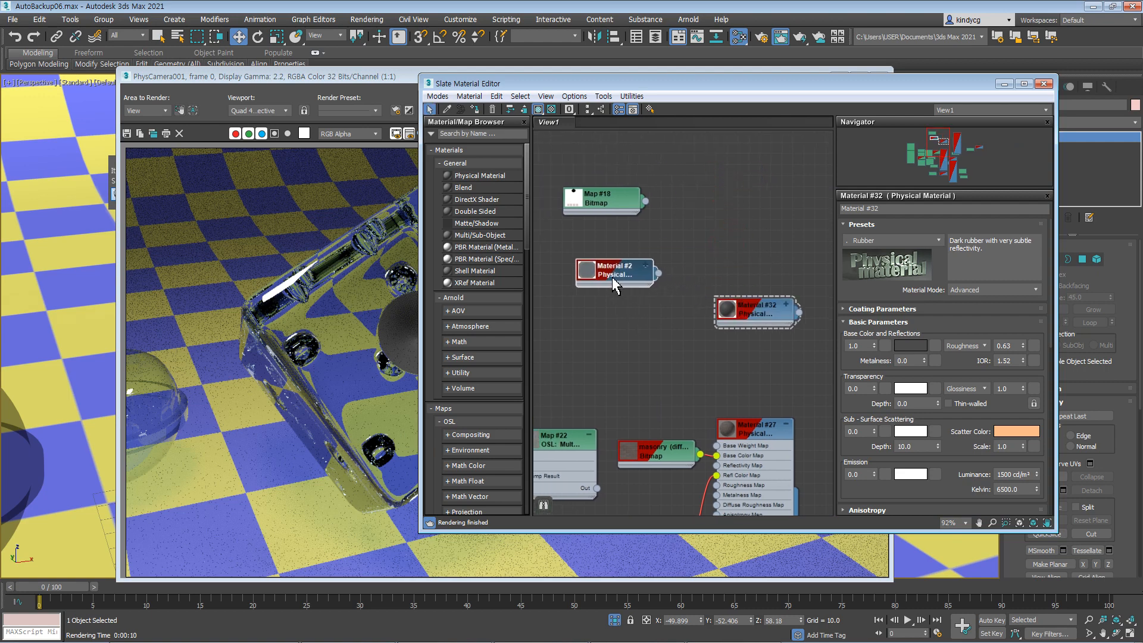
Step: Set the transparency weight of the die's Material #2 to 0.5
{"action": "left_click", "coordinate": [642, 271]}
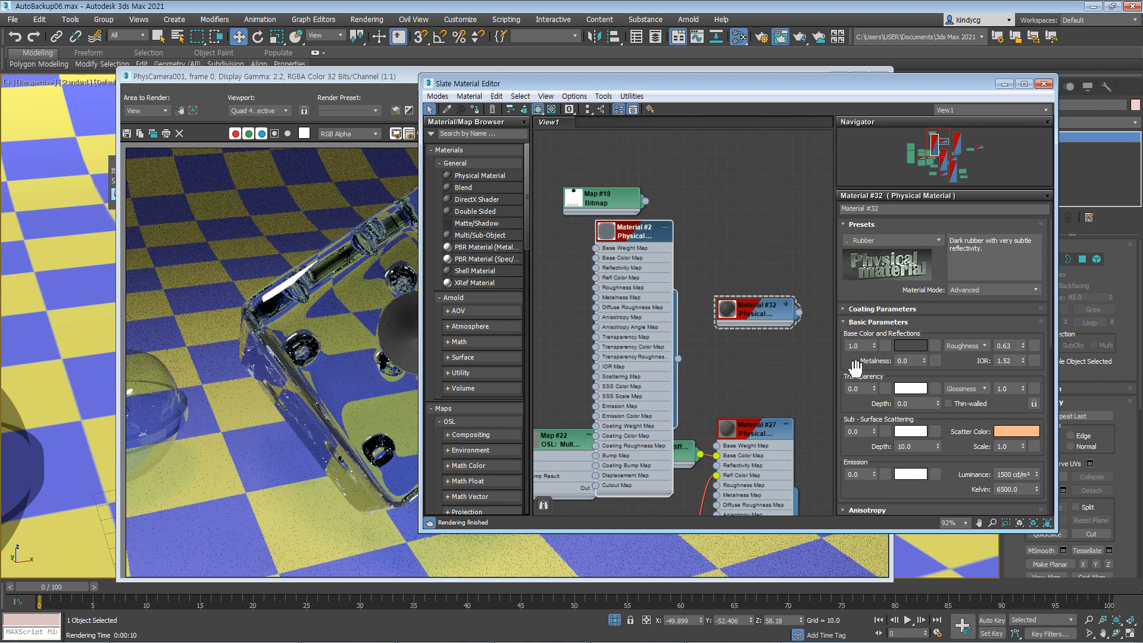
{"action": "left_click_drag", "start_coordinate": [854, 364], "coordinate": [850, 304]}
{"action": "mouse_move", "coordinate": [851, 344]}
{"action": "left_mouse_down"}
{"action": "mouse_move", "coordinate": [857, 269]}
{"action": "mouse_move", "coordinate": [852, 377]}
{"action": "left_mouse_up"}
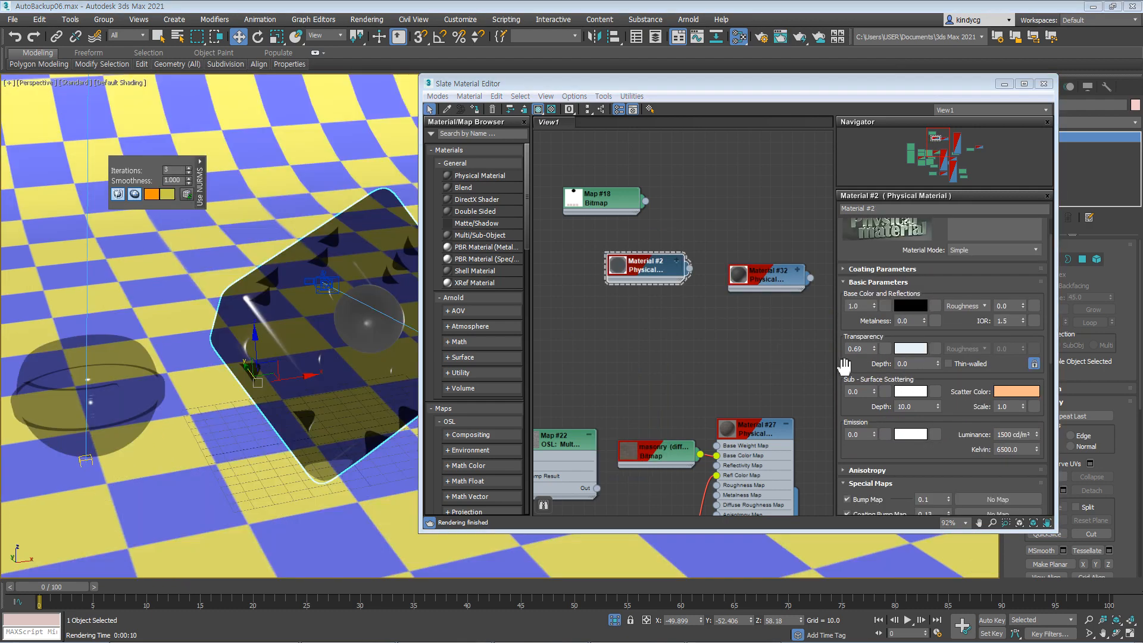
{"action": "mouse_move", "coordinate": [861, 369]}
{"action": "left_mouse_down"}
{"action": "mouse_move", "coordinate": [859, 357]}
{"action": "mouse_move", "coordinate": [859, 368]}
{"action": "mouse_move", "coordinate": [874, 354]}
{"action": "left_mouse_up"}
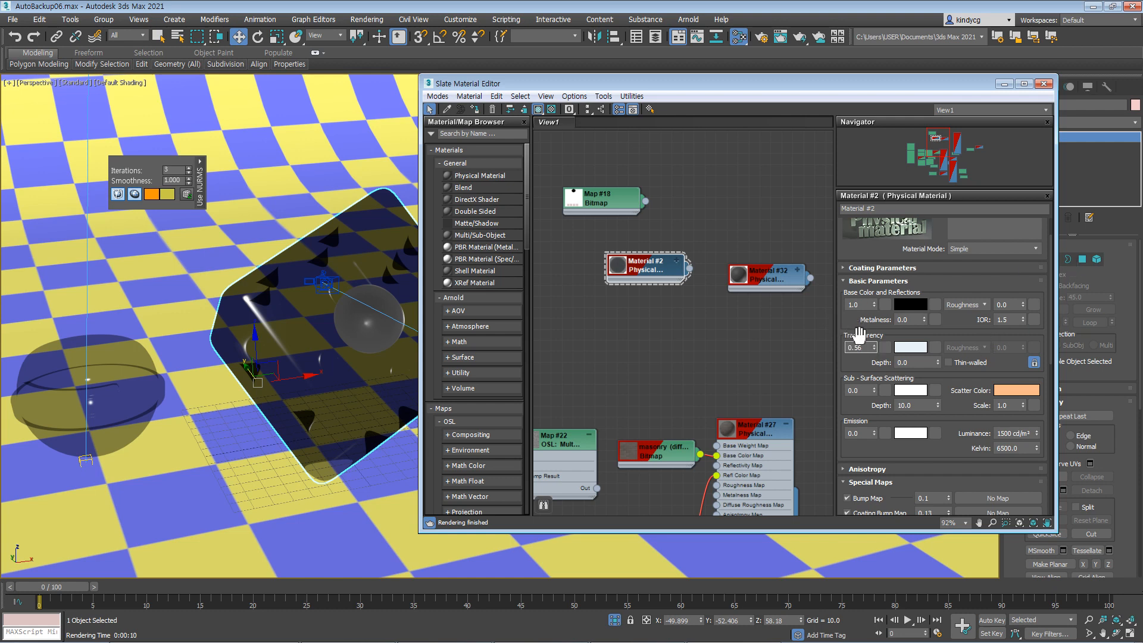
{"action": "double_click", "coordinate": [866, 346]}
{"action": "type", "text": ".5"}
{"action": "left_click", "coordinate": [840, 369]}
Step: Render the perspective view, stop it partway, inspect the die in the enlarged frame window, and close it
{"action": "key", "text": "shift+q"}
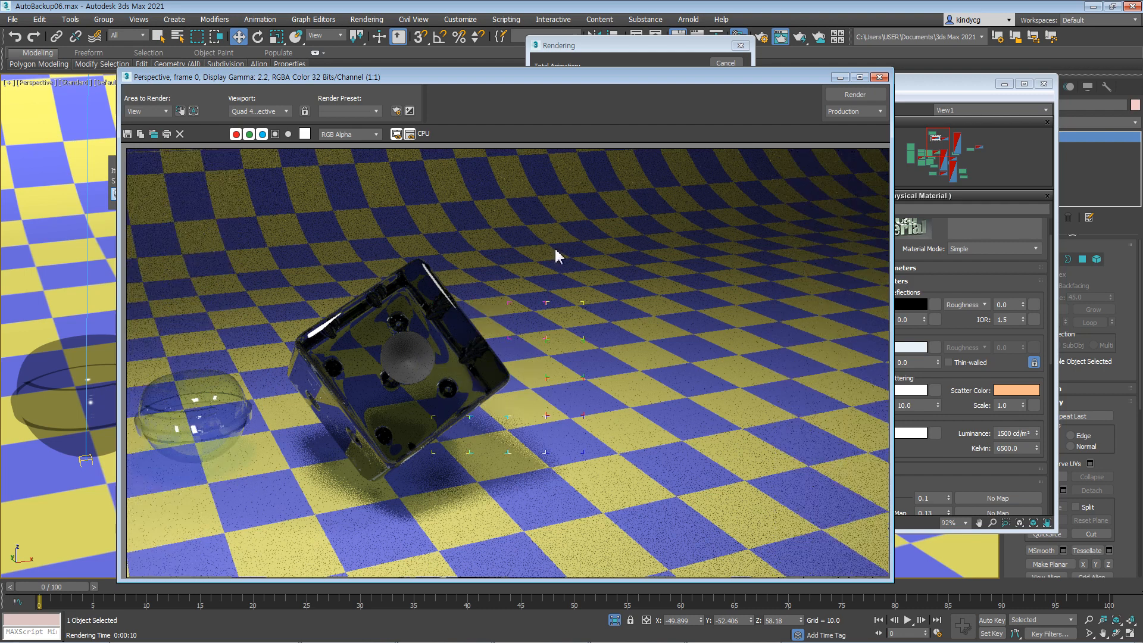
{"action": "left_click", "coordinate": [732, 63]}
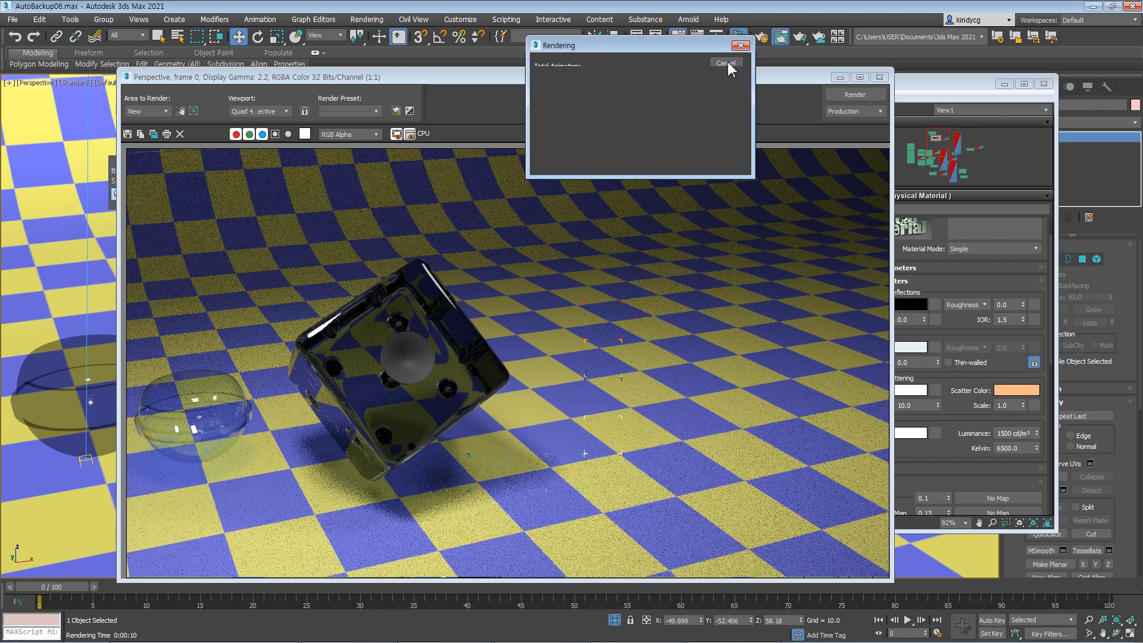
{"action": "left_click", "coordinate": [731, 64]}
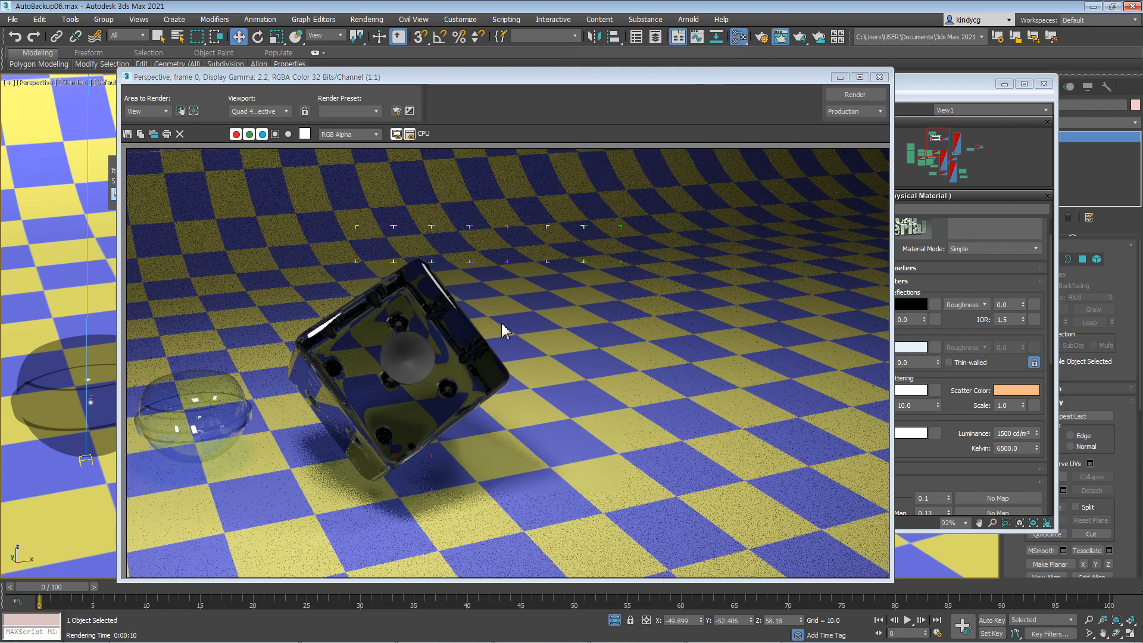
{"action": "double_click", "coordinate": [789, 78]}
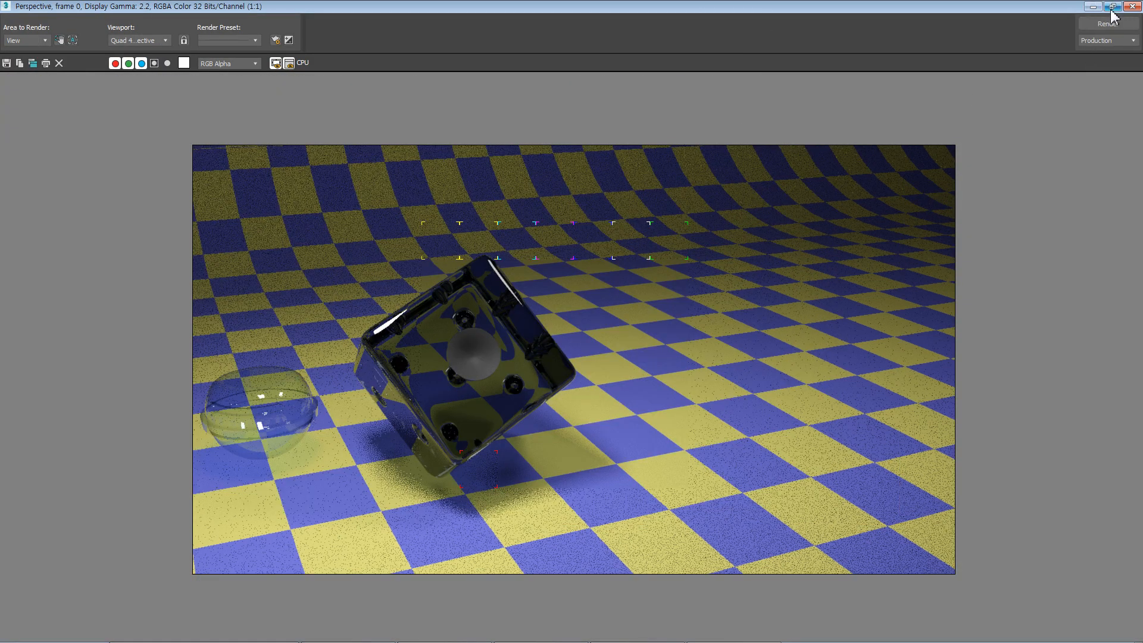
{"action": "left_click", "coordinate": [1112, 7]}
{"action": "left_click", "coordinate": [882, 83]}
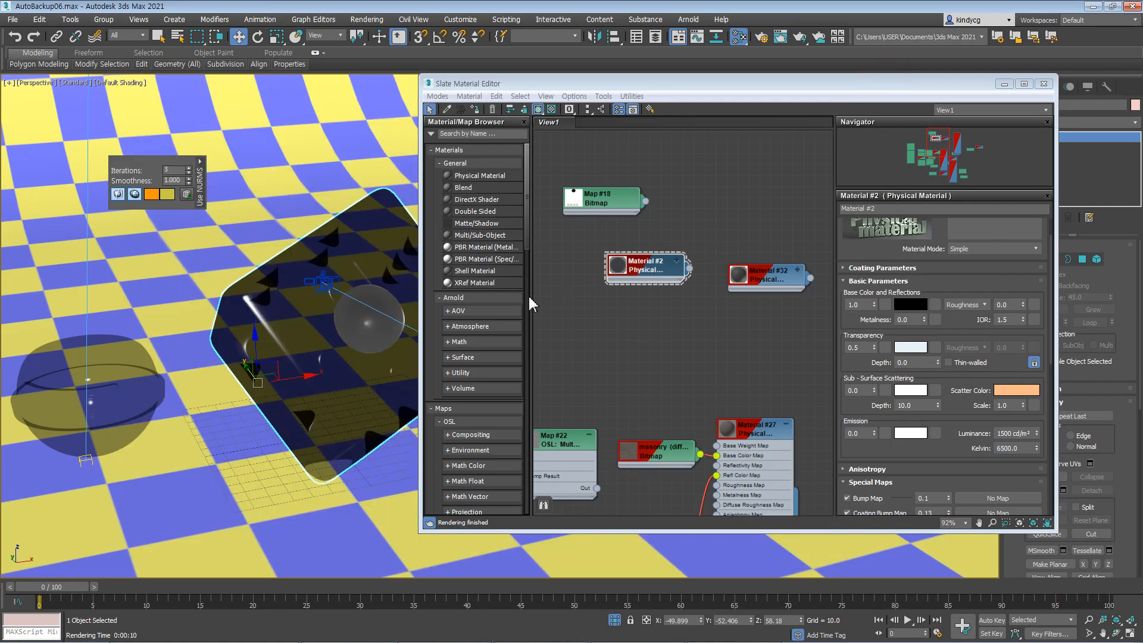
Step: Move the Material #32 node below Material #2 and set its reflections weight to 1.0 and reflection roughness to 0.5
{"action": "left_click_drag", "start_coordinate": [774, 286], "coordinate": [777, 333]}
{"action": "left_click_drag", "start_coordinate": [864, 391], "coordinate": [863, 377]}
{"action": "double_click", "coordinate": [860, 360]}
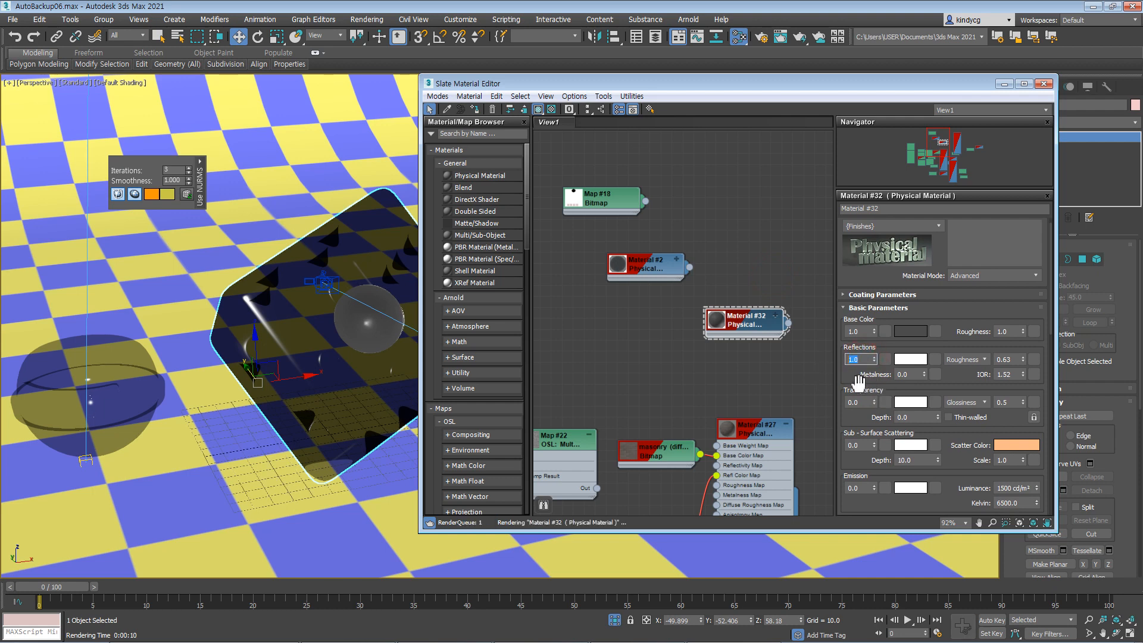
{"action": "type", "text": "1"}
{"action": "key", "text": "Return"}
{"action": "double_click", "coordinate": [1012, 356]}
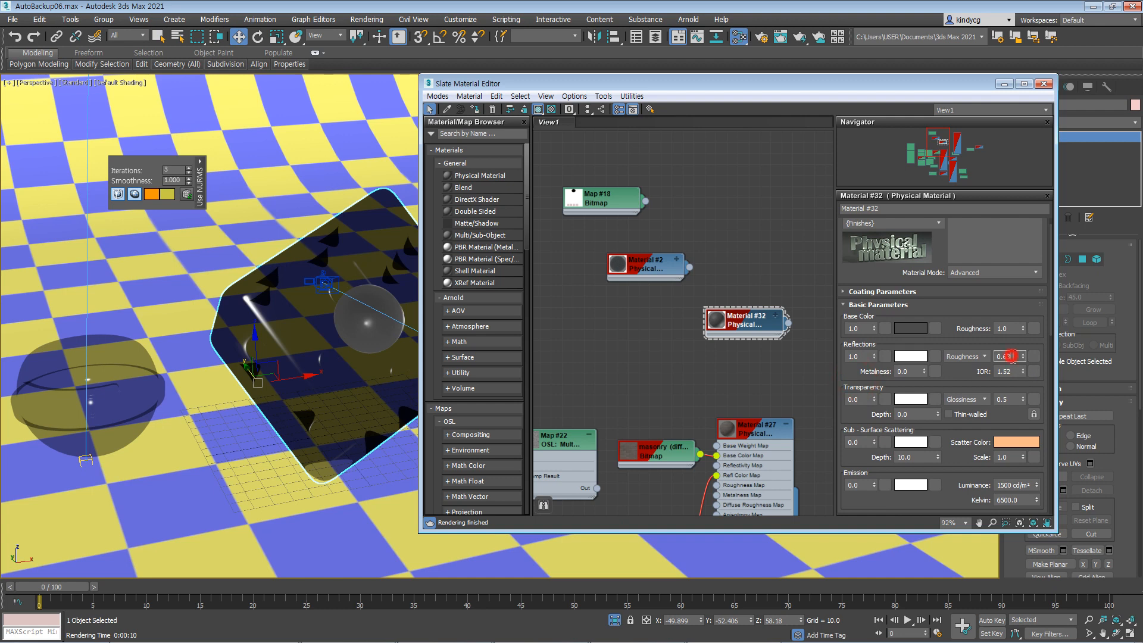
{"action": "type", "text": ".5"}
Step: Set the transparency weight of Material #32 to 0.2
{"action": "left_click_drag", "start_coordinate": [855, 378], "coordinate": [856, 356]}
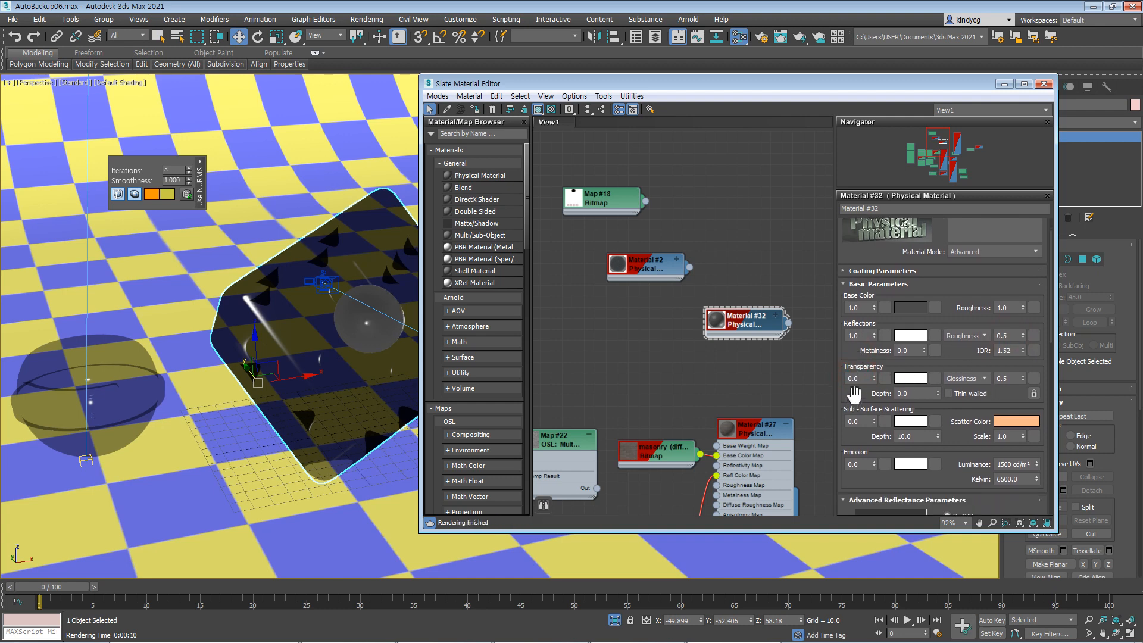
{"action": "left_click_drag", "start_coordinate": [853, 397], "coordinate": [853, 385]}
{"action": "double_click", "coordinate": [857, 366]}
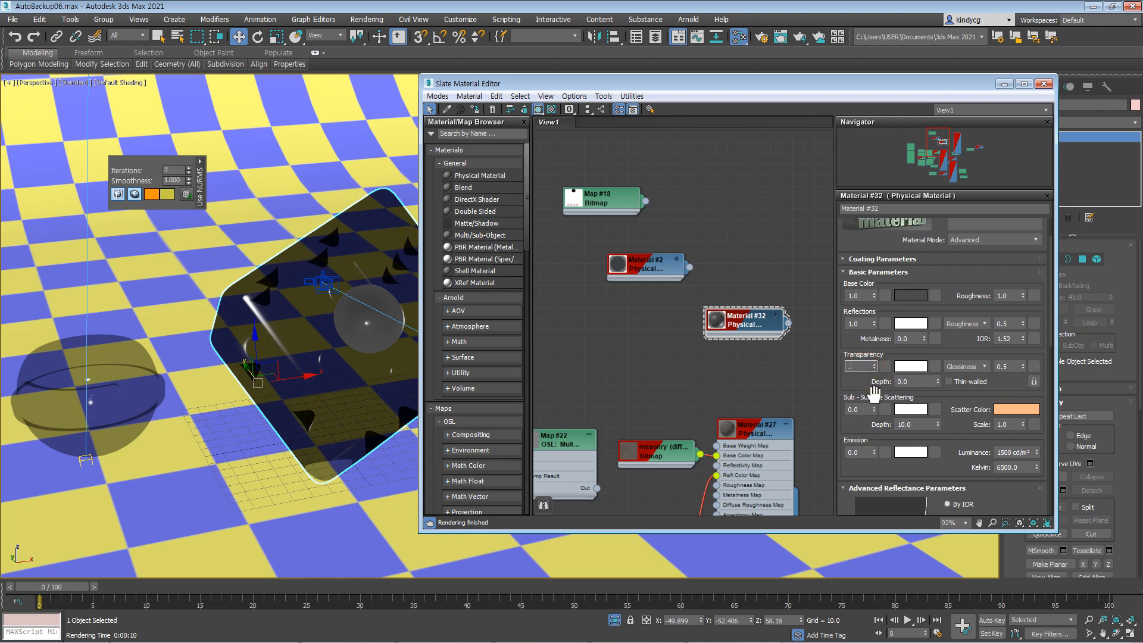
{"action": "key", "text": "Return"}
{"action": "left_click_drag", "start_coordinate": [856, 386], "coordinate": [857, 381]}
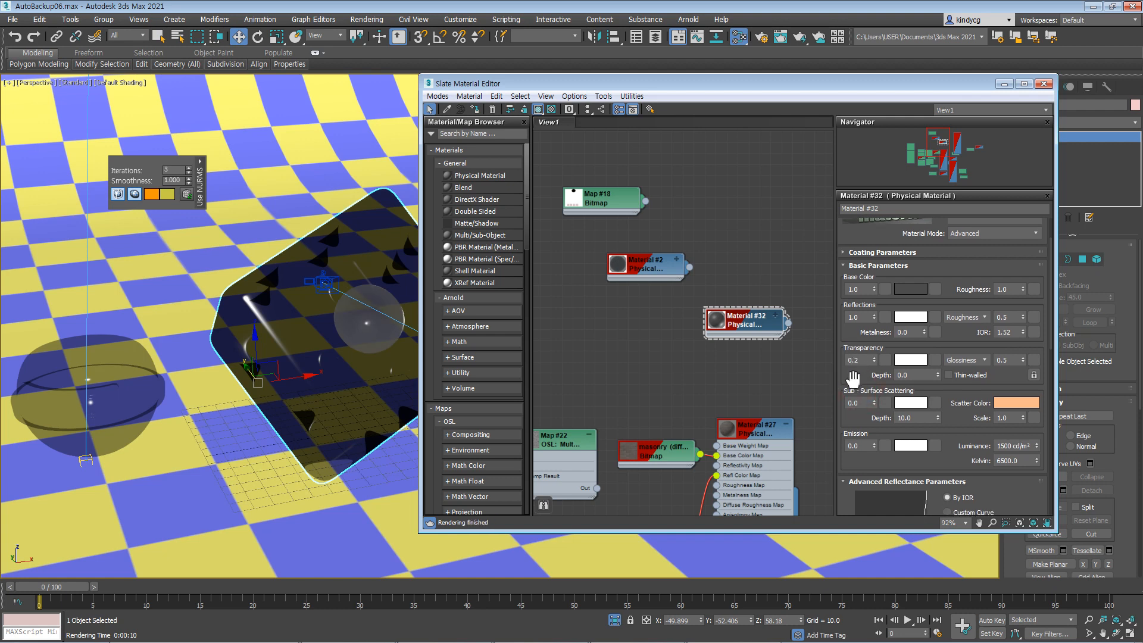
Step: Render the perspective view again to check the pip material, stop the render, and close the frame window
{"action": "key", "text": "shift+q"}
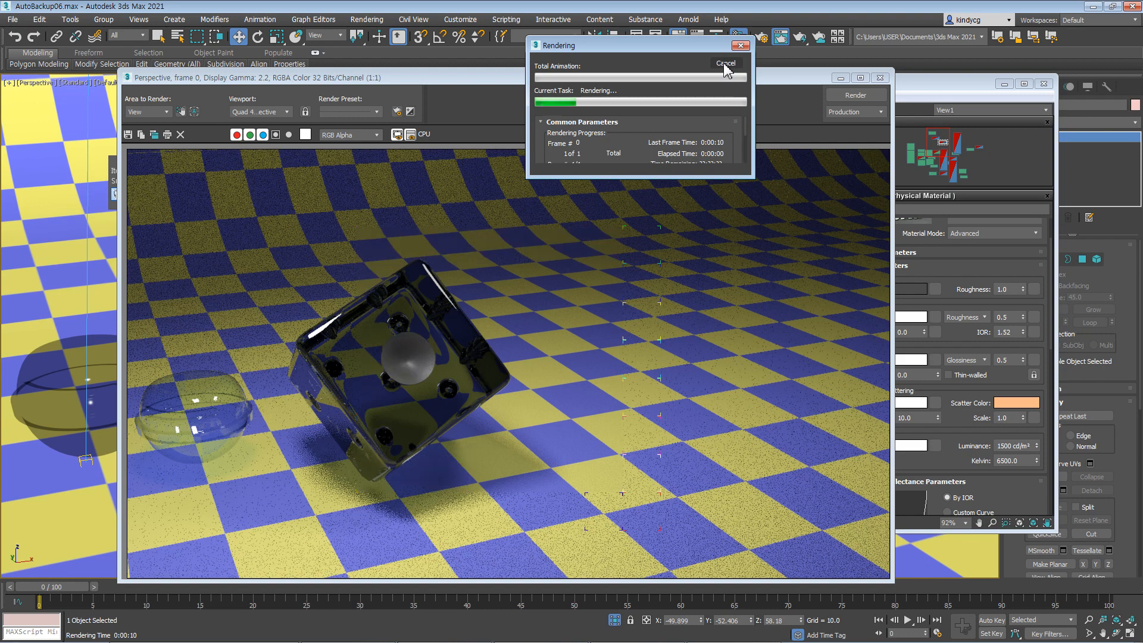
{"action": "left_click", "coordinate": [725, 64]}
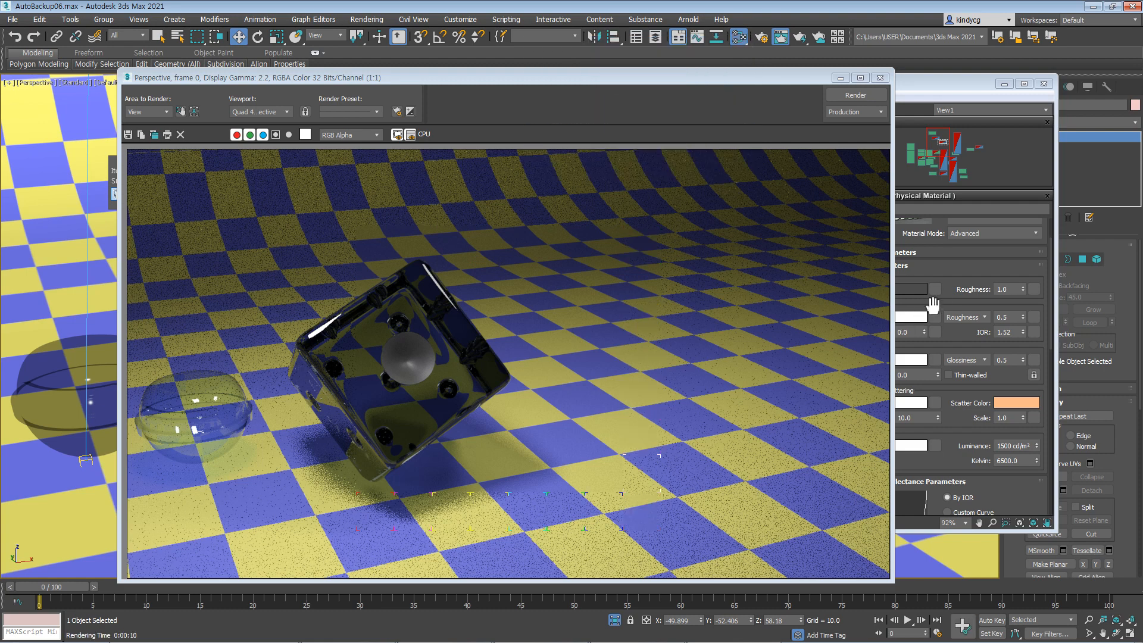
{"action": "left_click", "coordinate": [879, 78]}
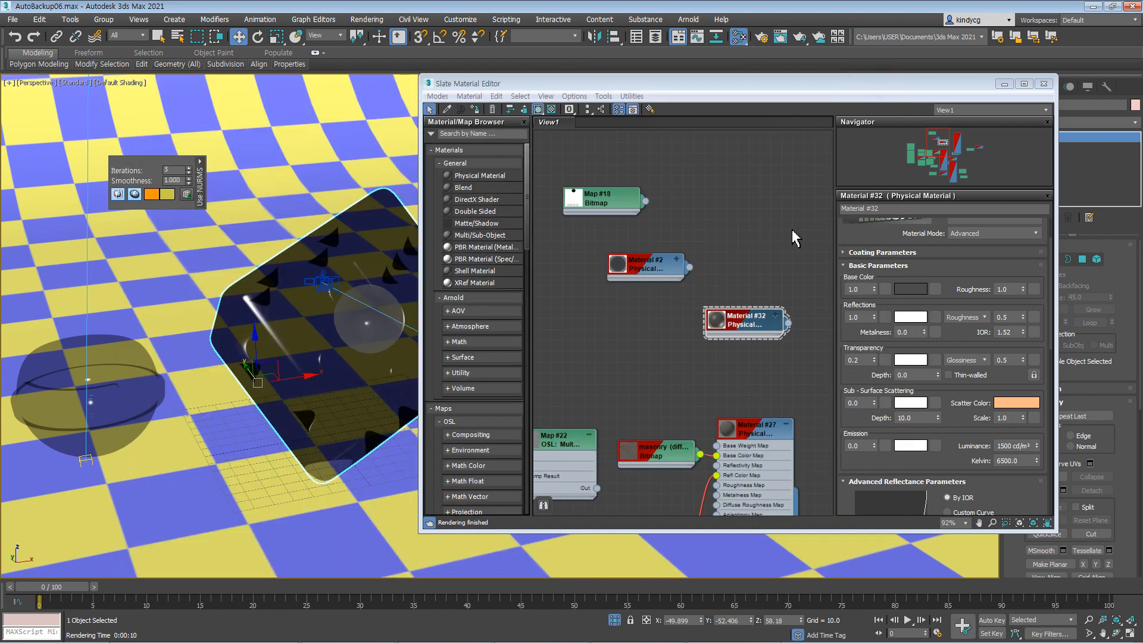
Step: Rearrange the material nodes so that Material #2 sits below Map #18, with Material #32 beneath it
{"action": "left_click", "coordinate": [666, 299]}
{"action": "left_click", "coordinate": [655, 265]}
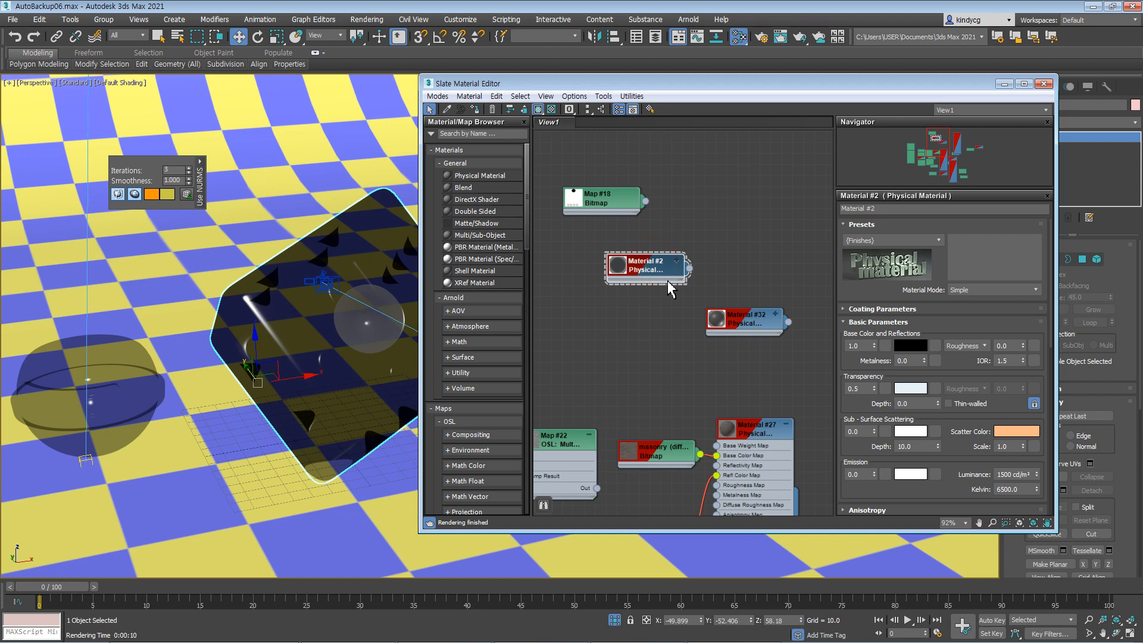
{"action": "left_click_drag", "start_coordinate": [652, 272], "coordinate": [705, 246]}
{"action": "left_click_drag", "start_coordinate": [726, 316], "coordinate": [615, 336]}
{"action": "left_click_drag", "start_coordinate": [706, 244], "coordinate": [682, 277]}
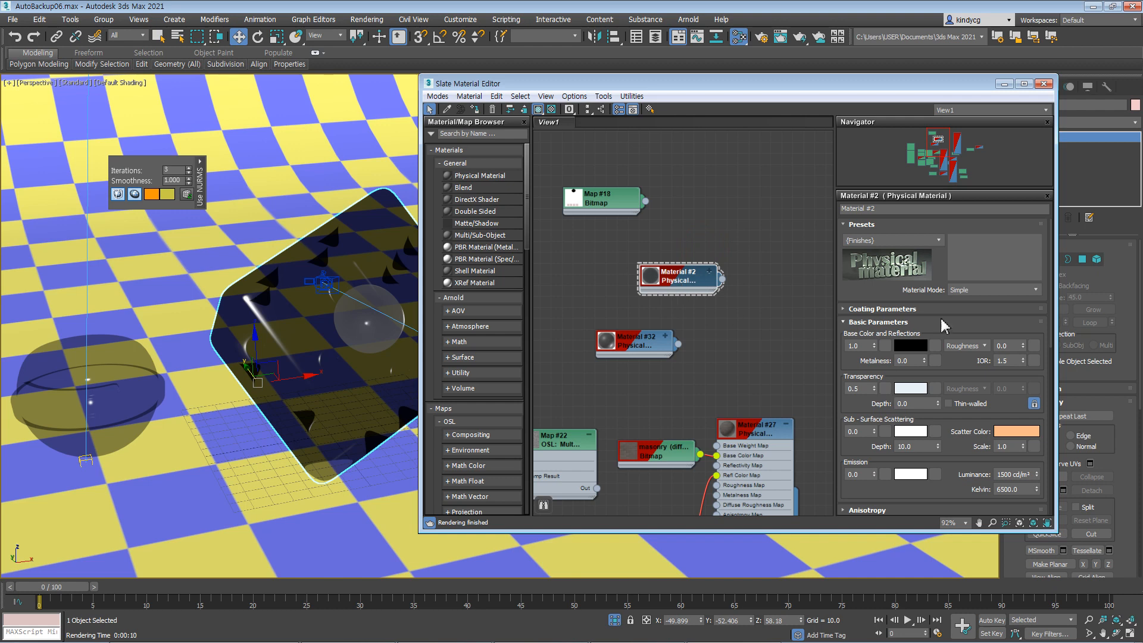
Step: Compare the basic parameters of Material #32 with those of Material #2
{"action": "left_click", "coordinate": [637, 344]}
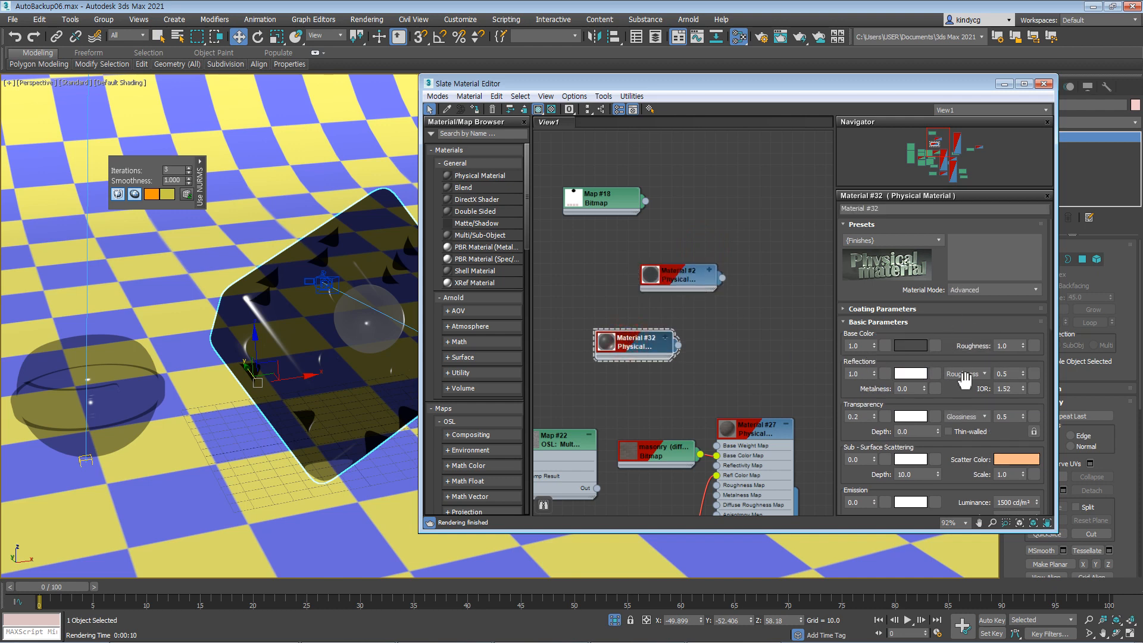
{"action": "left_click", "coordinate": [679, 281]}
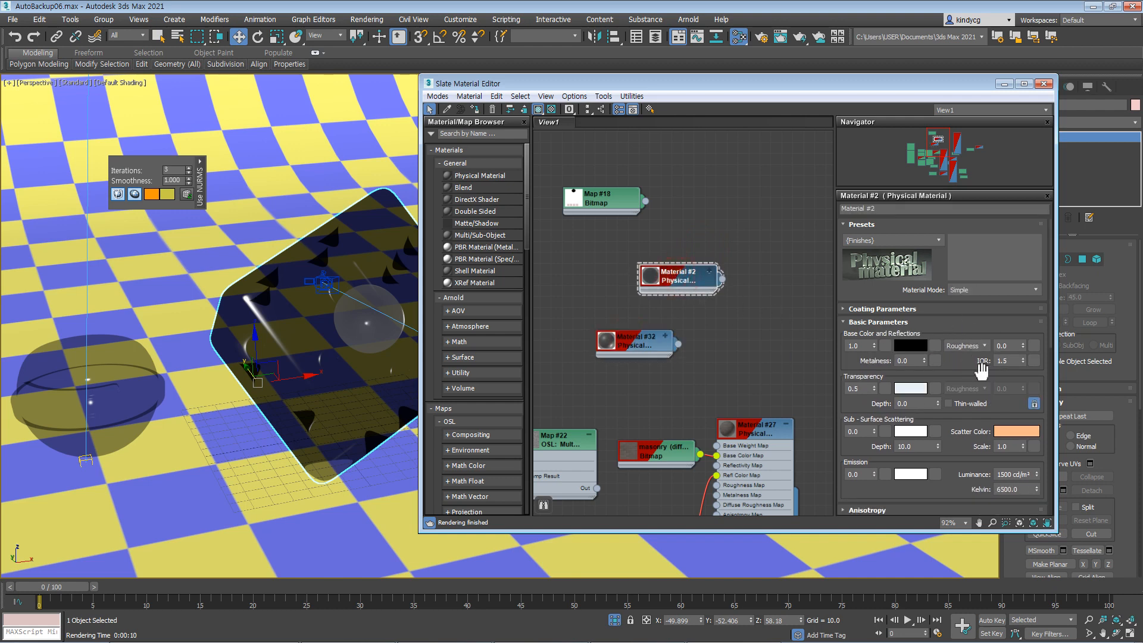
{"action": "left_click", "coordinate": [634, 348]}
{"action": "left_click", "coordinate": [685, 284]}
{"action": "left_click_drag", "start_coordinate": [684, 285], "coordinate": [707, 275]}
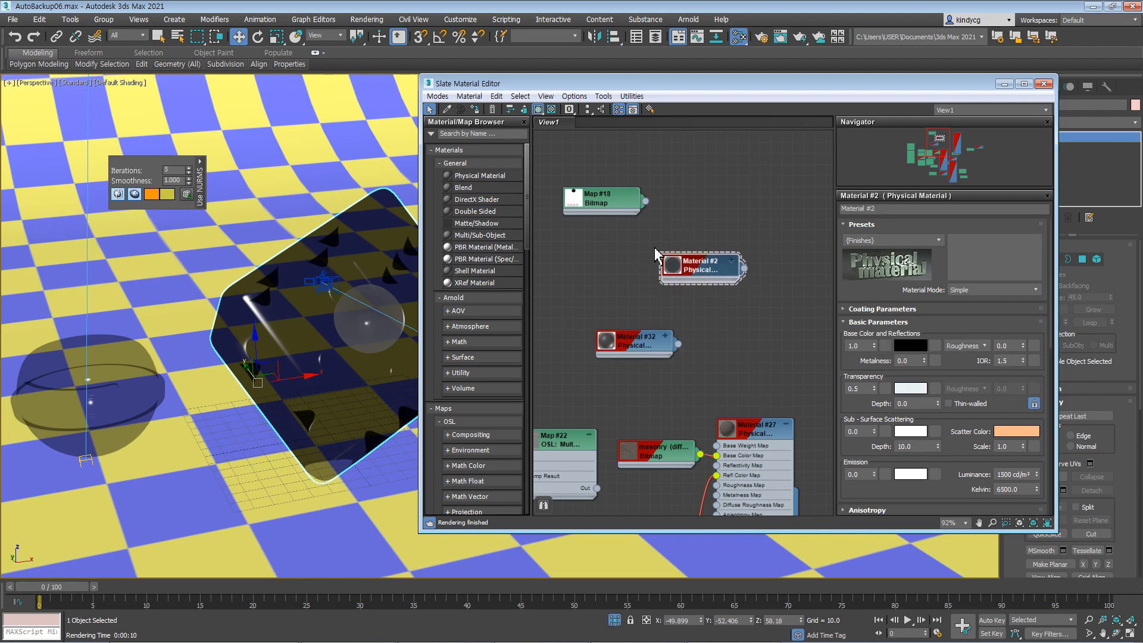
Step: Set the transparency depth of Material #2 to 0.002
{"action": "left_click_drag", "start_coordinate": [954, 371], "coordinate": [948, 302]}
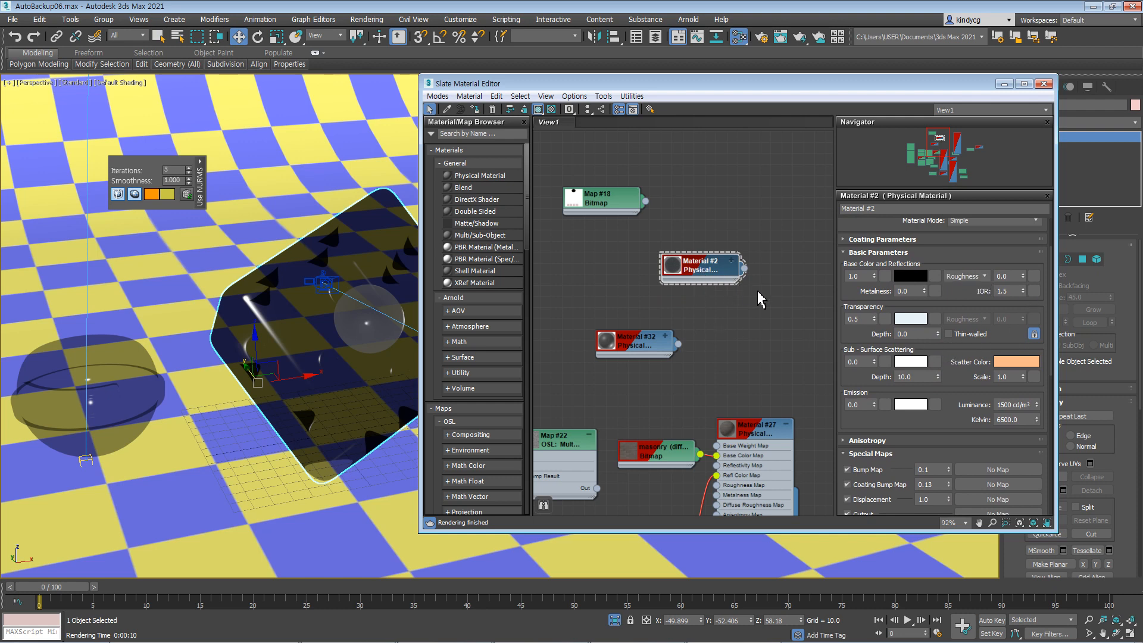
{"action": "left_click_drag", "start_coordinate": [949, 353], "coordinate": [949, 331]}
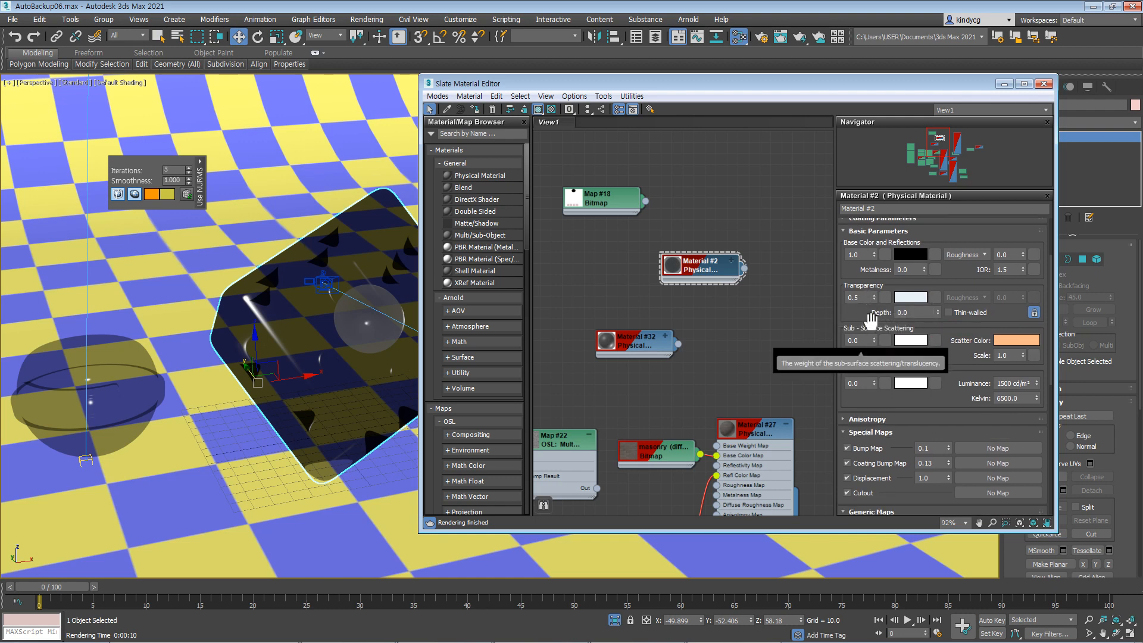
{"action": "scroll", "coordinate": [863, 336], "scroll_direction": "up", "scroll_amount": 2}
{"action": "double_click", "coordinate": [900, 329]}
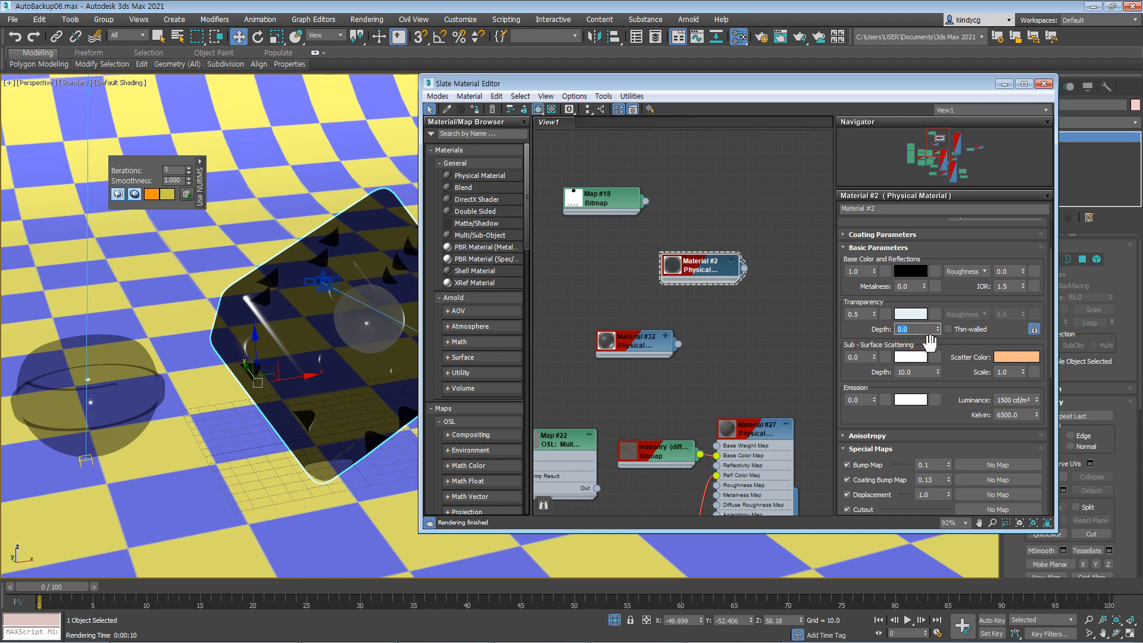
{"action": "type", "text": "0.002"}
Step: Enlarge the preview of the Material #2 node and move the node up, clear of Material #32
{"action": "double_click", "coordinate": [672, 265]}
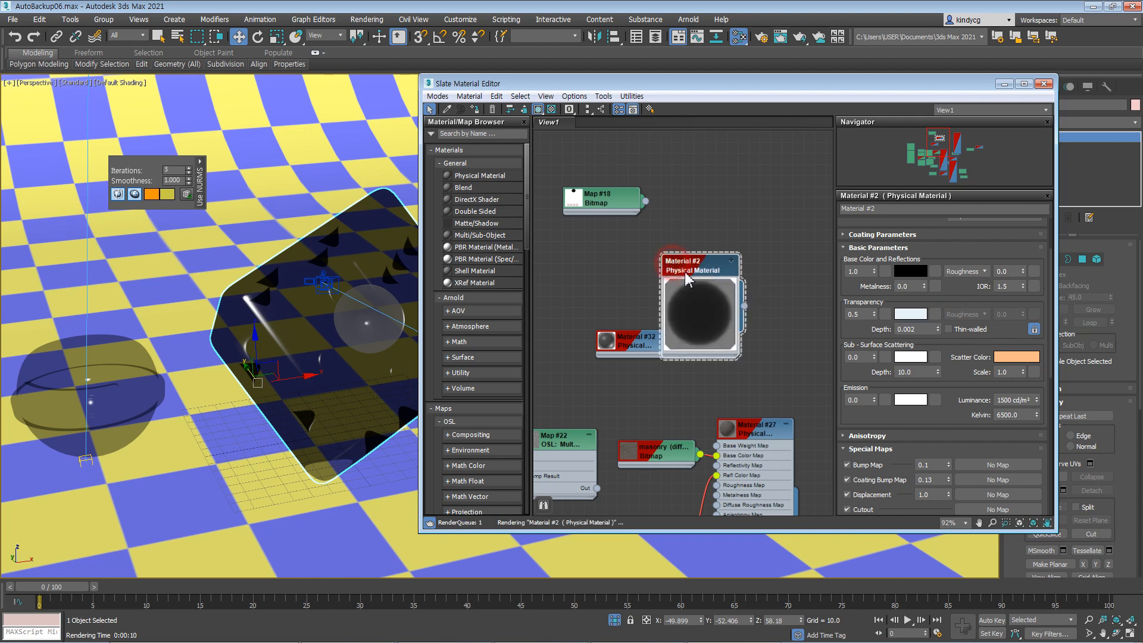
{"action": "left_click_drag", "start_coordinate": [702, 264], "coordinate": [715, 212]}
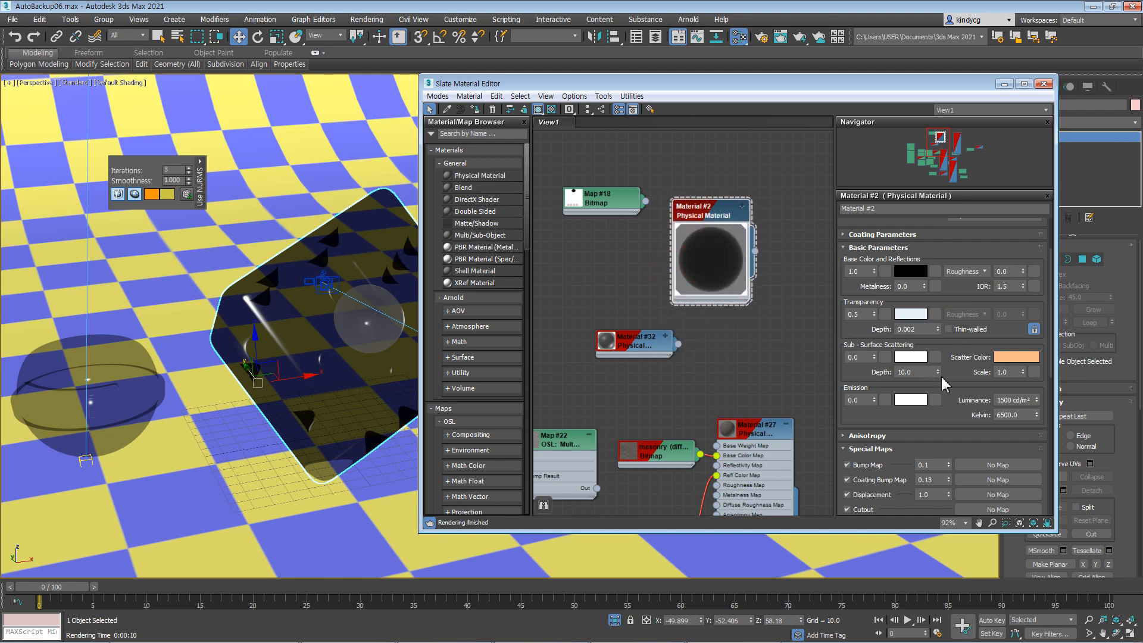
Step: Set the transparency weight of Material #2 to 0.7 and its transparency depth to 0.3
{"action": "mouse_move", "coordinate": [937, 328]}
{"action": "left_mouse_down"}
{"action": "mouse_move", "coordinate": [936, 307]}
{"action": "mouse_move", "coordinate": [937, 324]}
{"action": "left_mouse_up"}
{"action": "double_click", "coordinate": [866, 314]}
{"action": "type", "text": "0.2"}
{"action": "key", "text": "Return"}
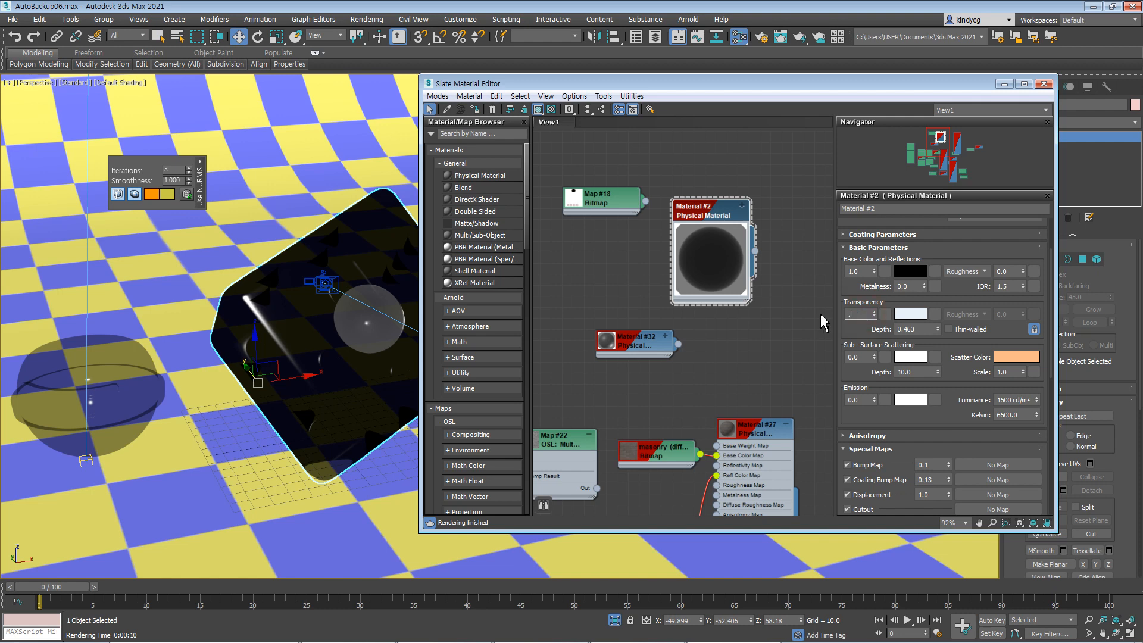
{"action": "type", "text": "0.7"}
{"action": "key", "text": "Return"}
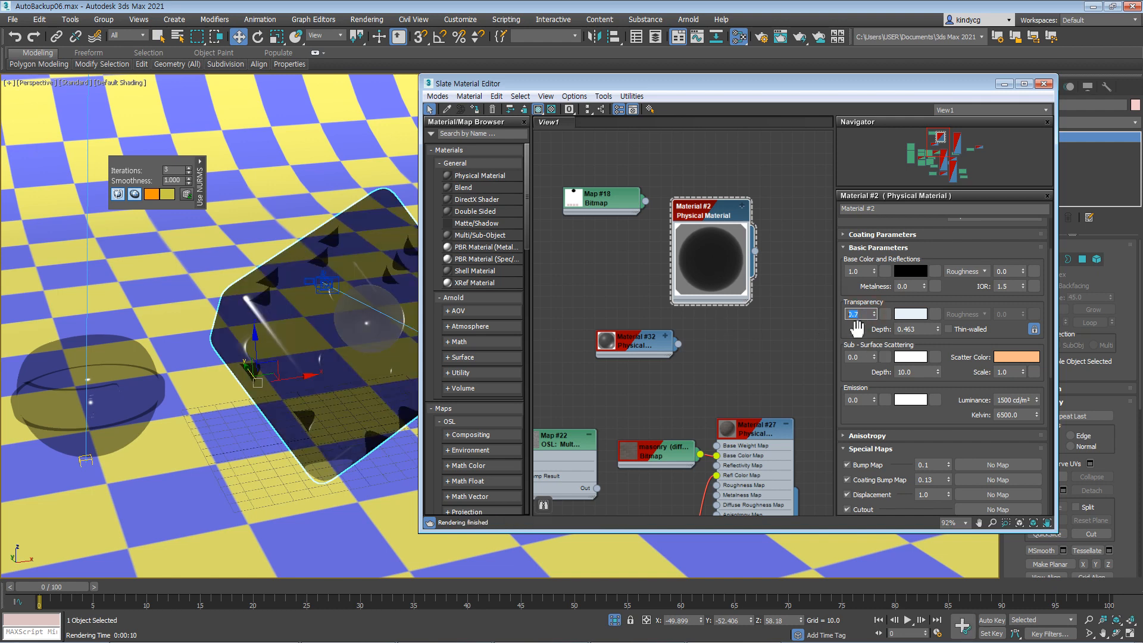
{"action": "double_click", "coordinate": [899, 326]}
{"action": "type", "text": "0.3"}
{"action": "key", "text": "Return"}
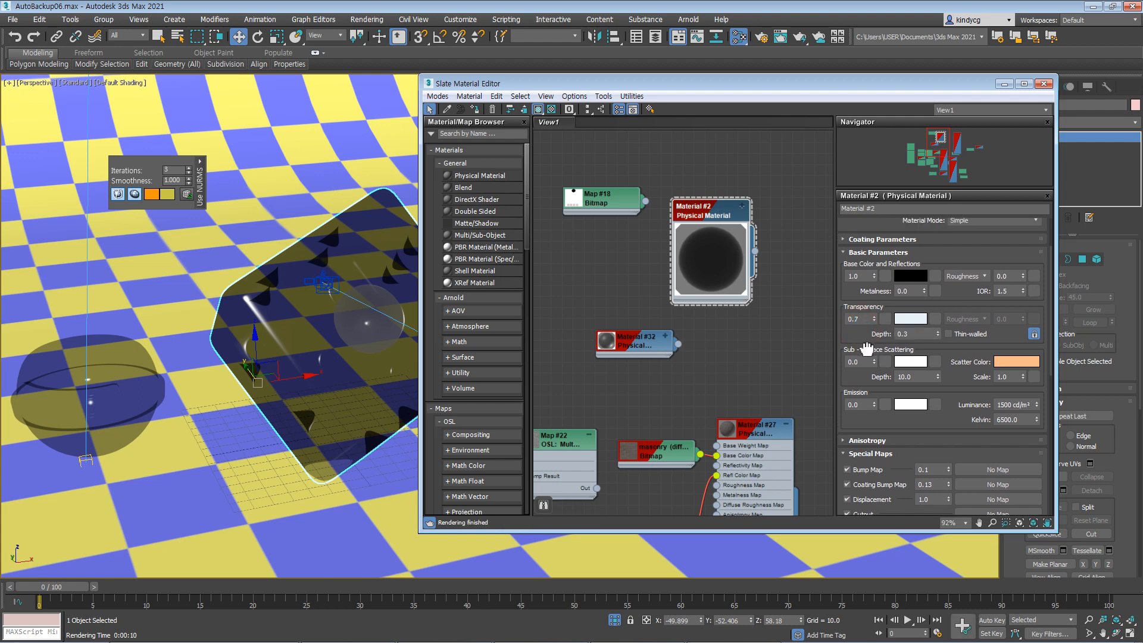
Step: Turn on the thin-walled option of Material #2 to compare the preview, and turn it off again
{"action": "left_click", "coordinate": [948, 334]}
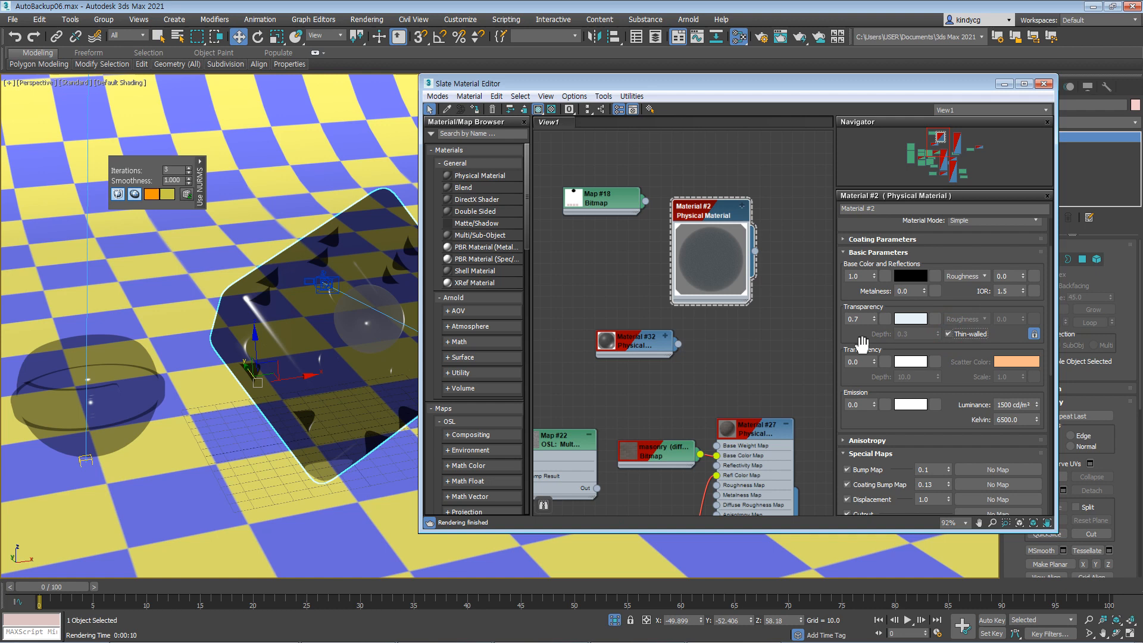
{"action": "left_click", "coordinate": [948, 334]}
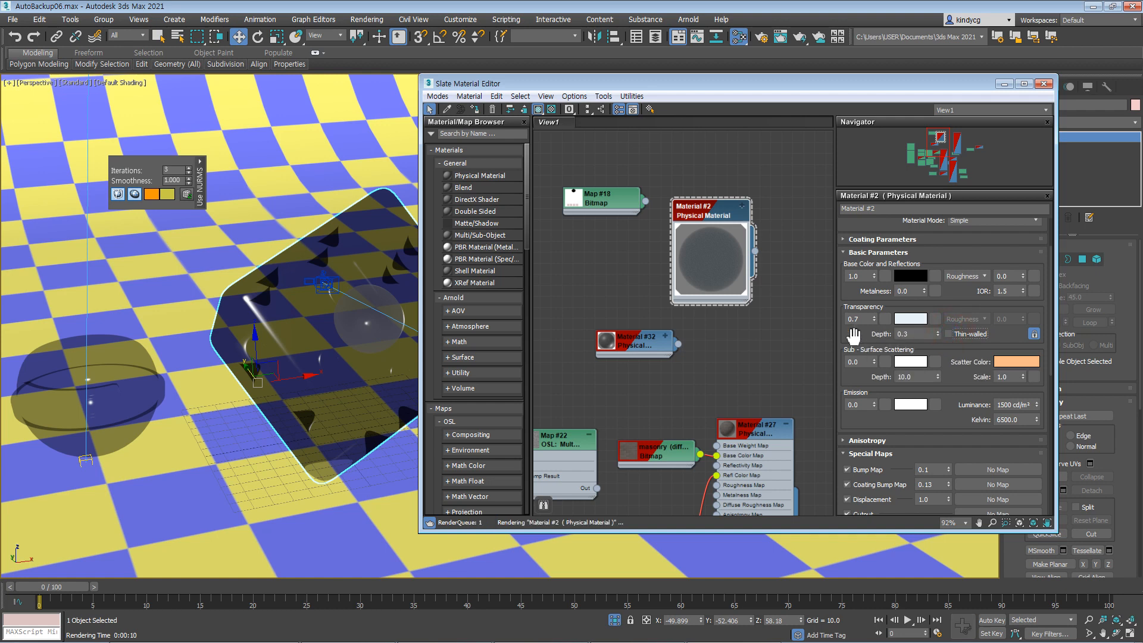
{"action": "left_click_drag", "start_coordinate": [862, 340], "coordinate": [859, 345]}
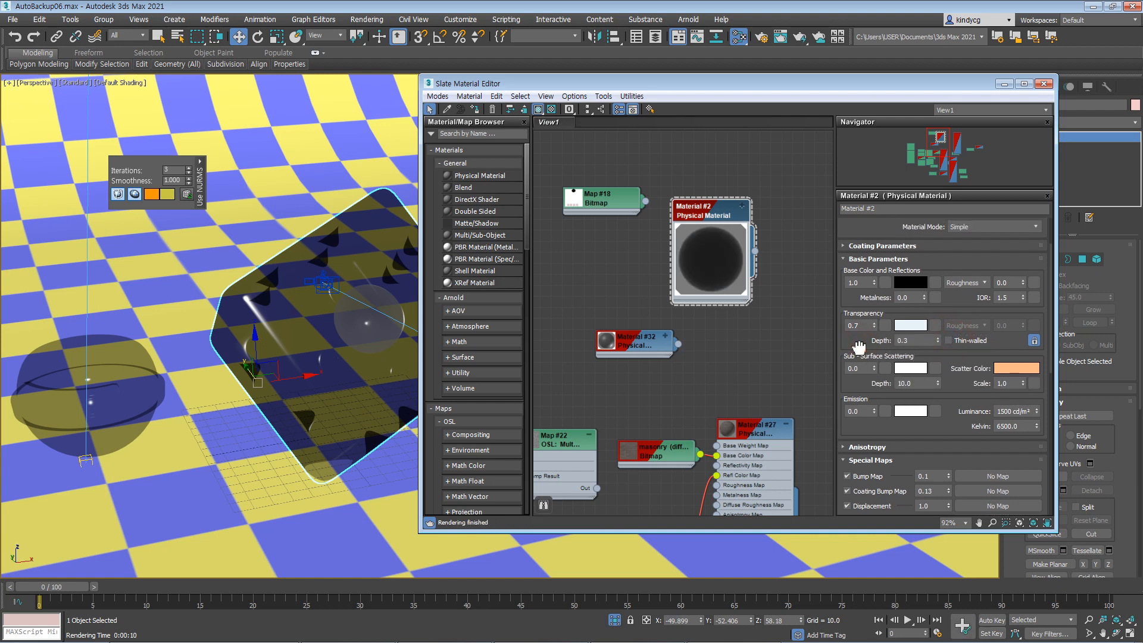
Step: Render the perspective view to check the die's glass material, and stop the render
{"action": "key", "text": "shift+q"}
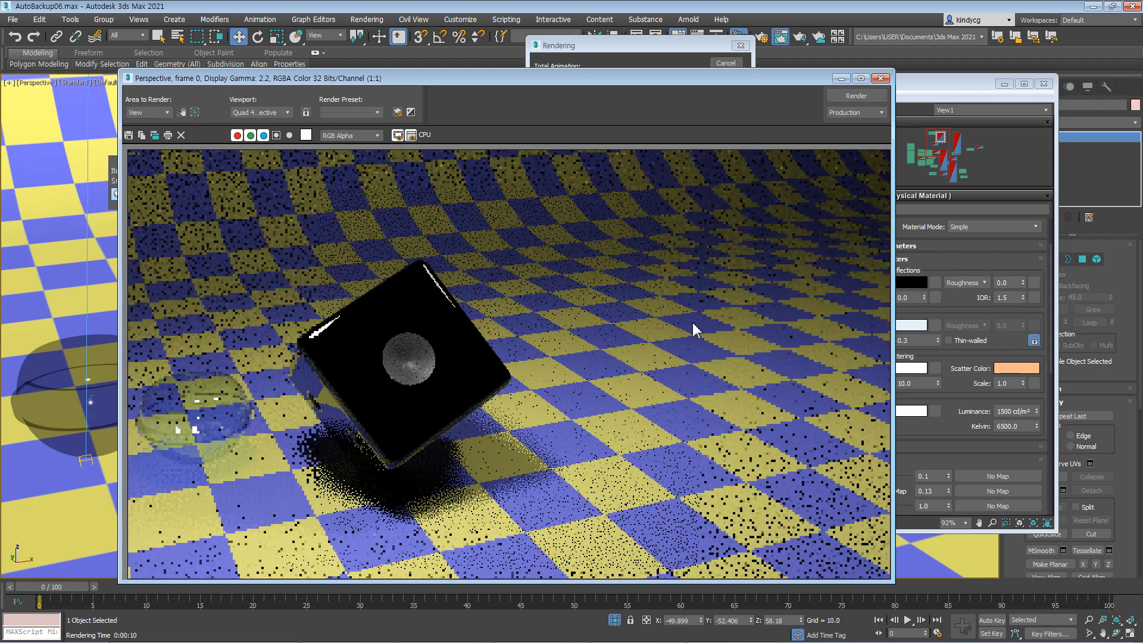
{"action": "left_click", "coordinate": [699, 46]}
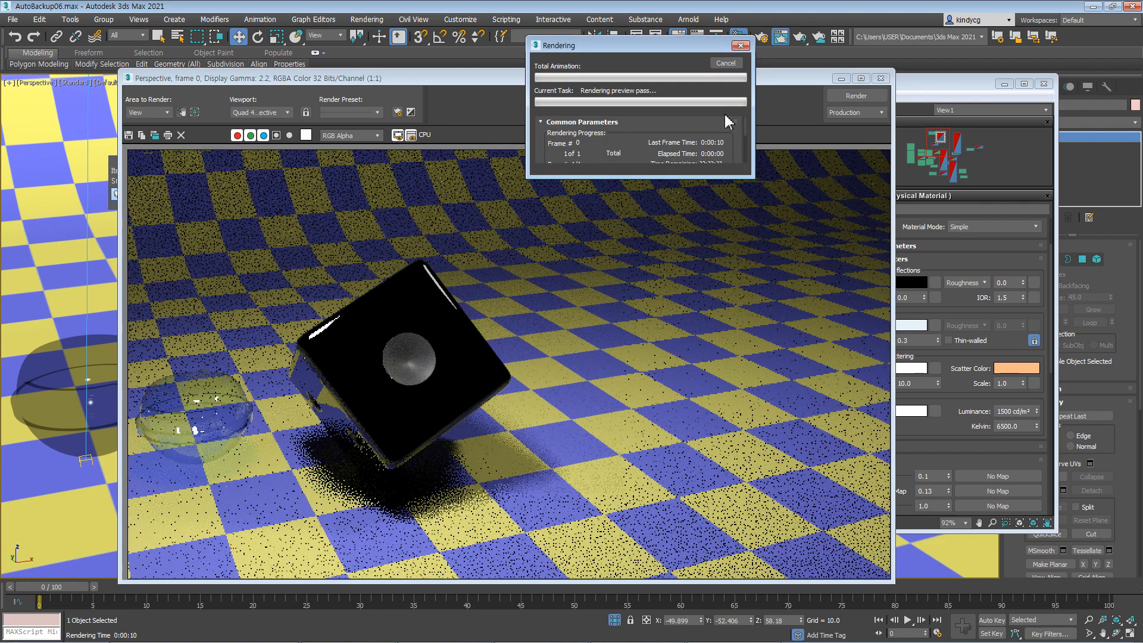
{"action": "left_click", "coordinate": [726, 64]}
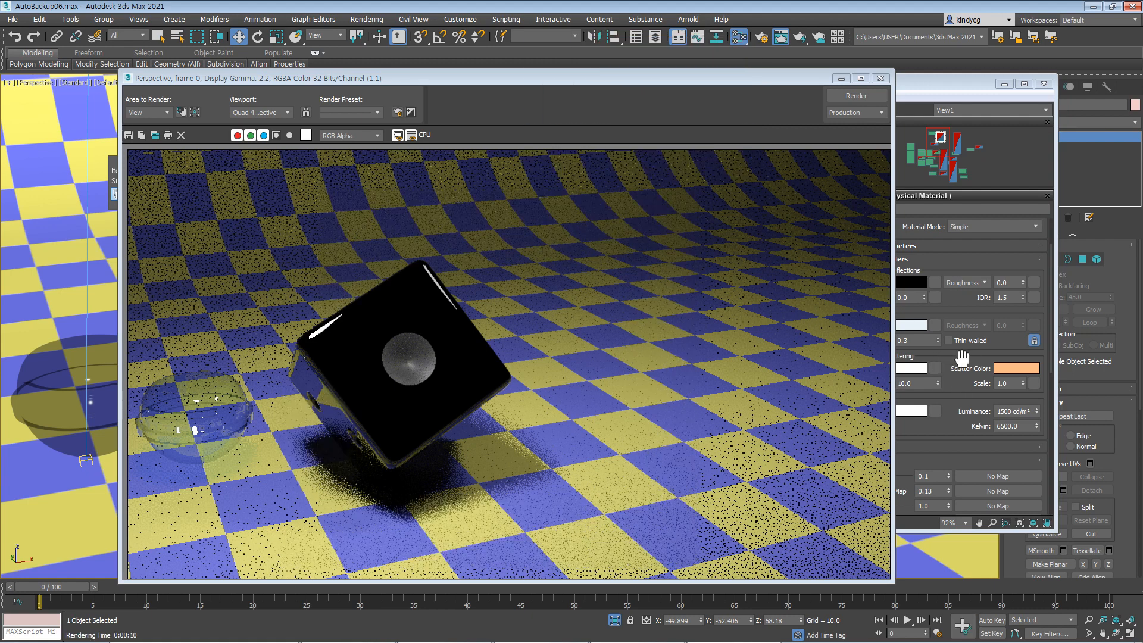
Step: Set the transparency depth of Material #2 to 0.01 and its transparency weight to 1
{"action": "left_click", "coordinate": [962, 357]}
{"action": "double_click", "coordinate": [910, 340]}
{"action": "type", "text": "0.05"}
{"action": "key", "text": "Return"}
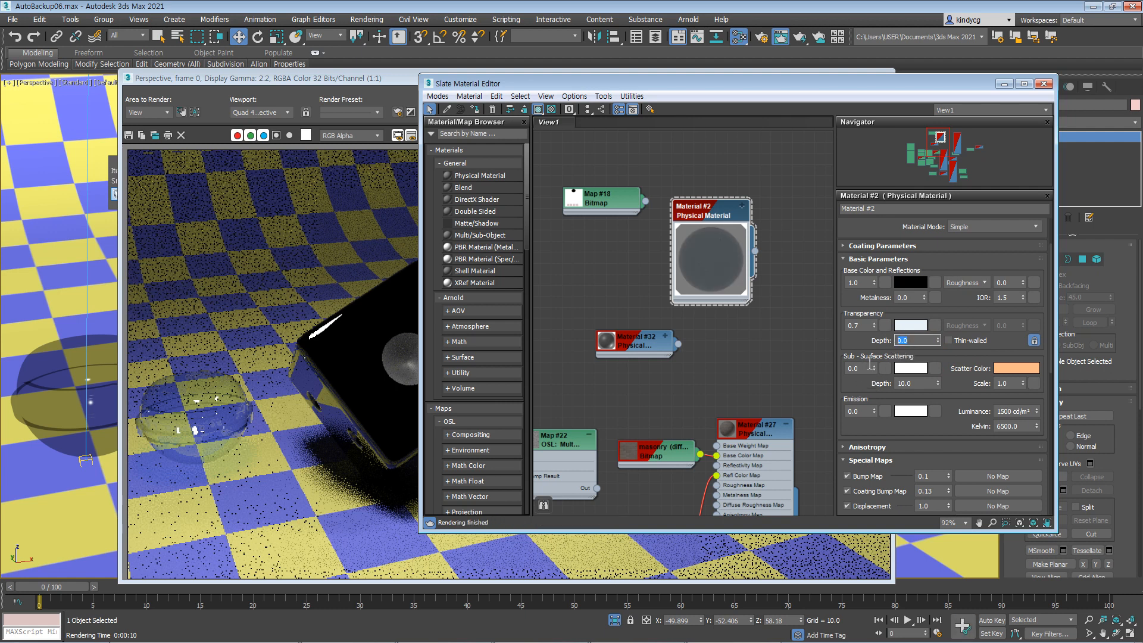
{"action": "left_click", "coordinate": [862, 347]}
{"action": "left_click", "coordinate": [874, 340]}
{"action": "type", "text": "0.01"}
{"action": "key", "text": "Return"}
{"action": "left_click", "coordinate": [866, 325]}
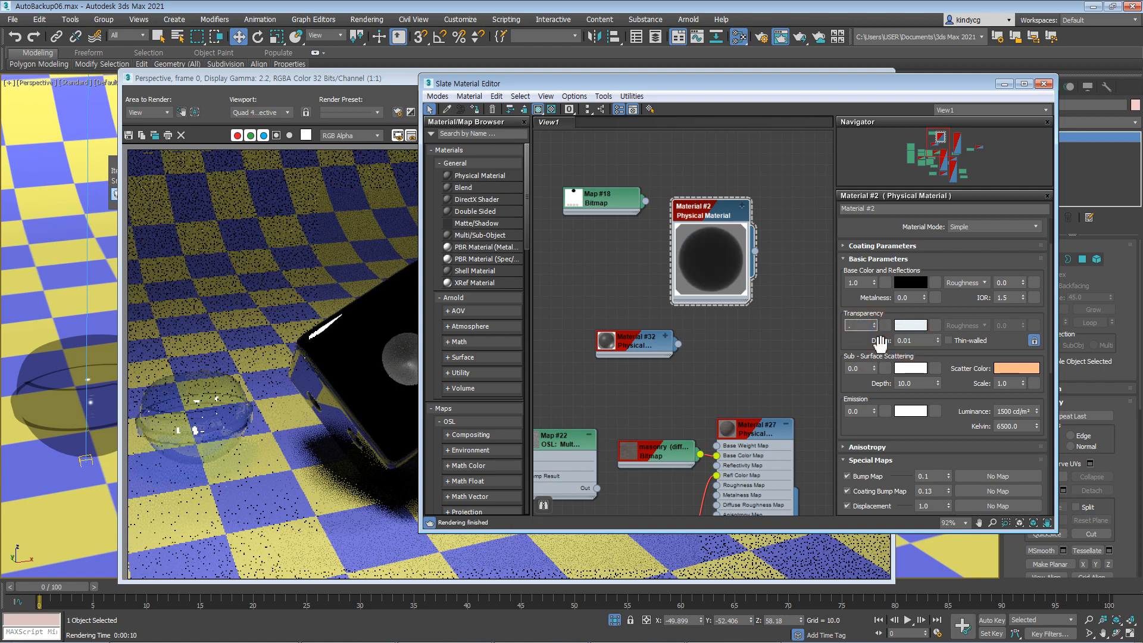
{"action": "type", "text": "1"}
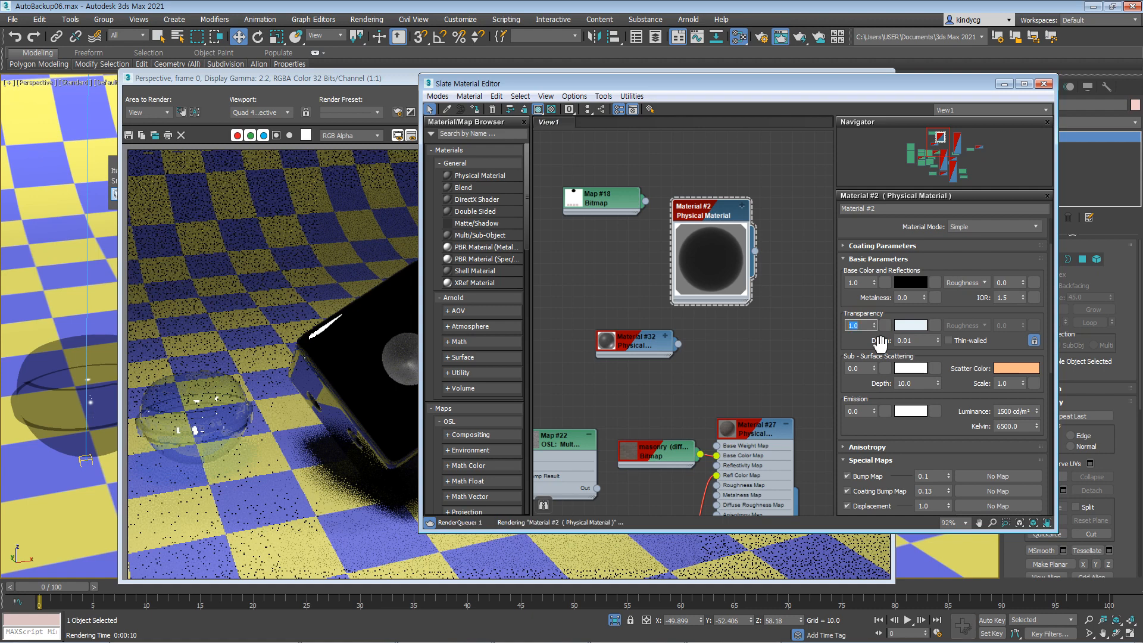
{"action": "left_click_drag", "start_coordinate": [864, 345], "coordinate": [863, 343]}
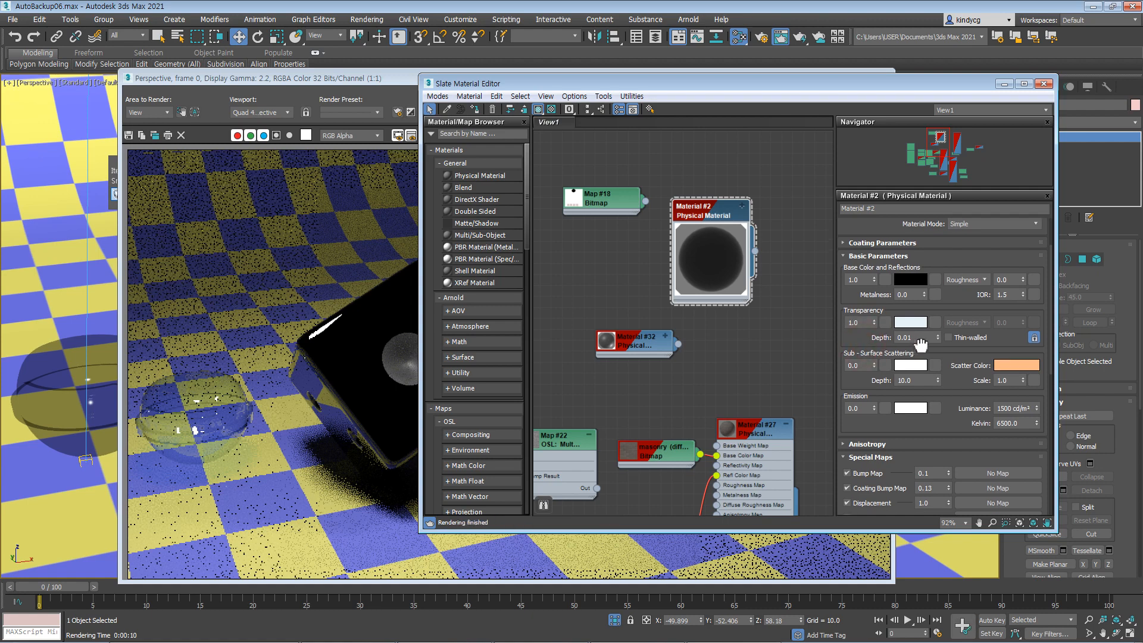
Step: Render the perspective view with the 0.01 transparency depth, and stop the render
{"action": "key", "text": "shift+q"}
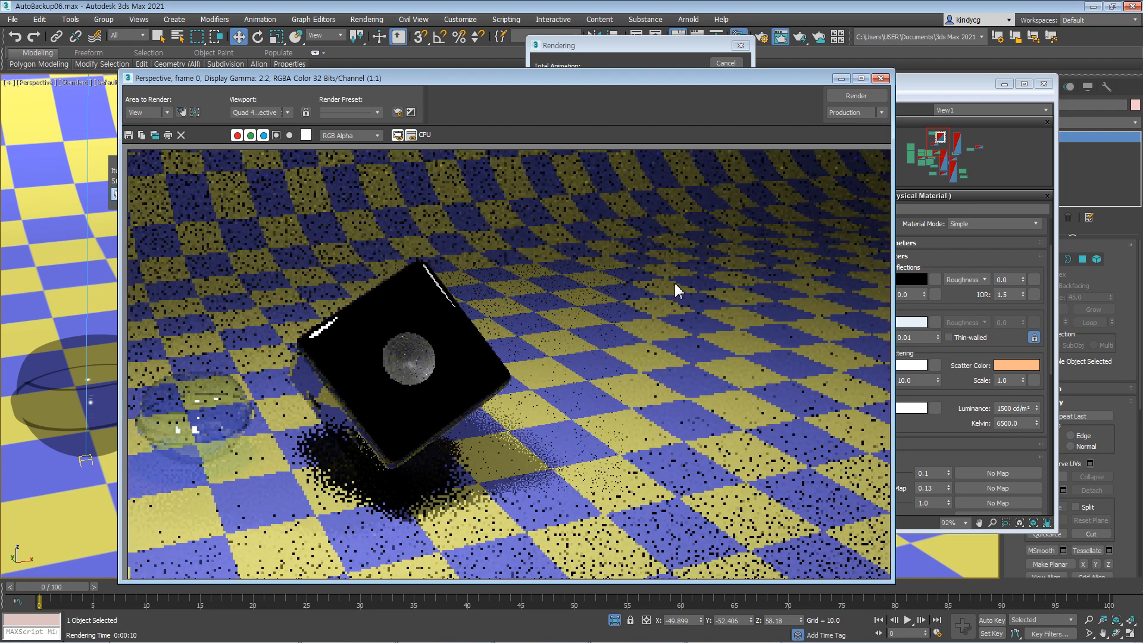
{"action": "left_click", "coordinate": [741, 46]}
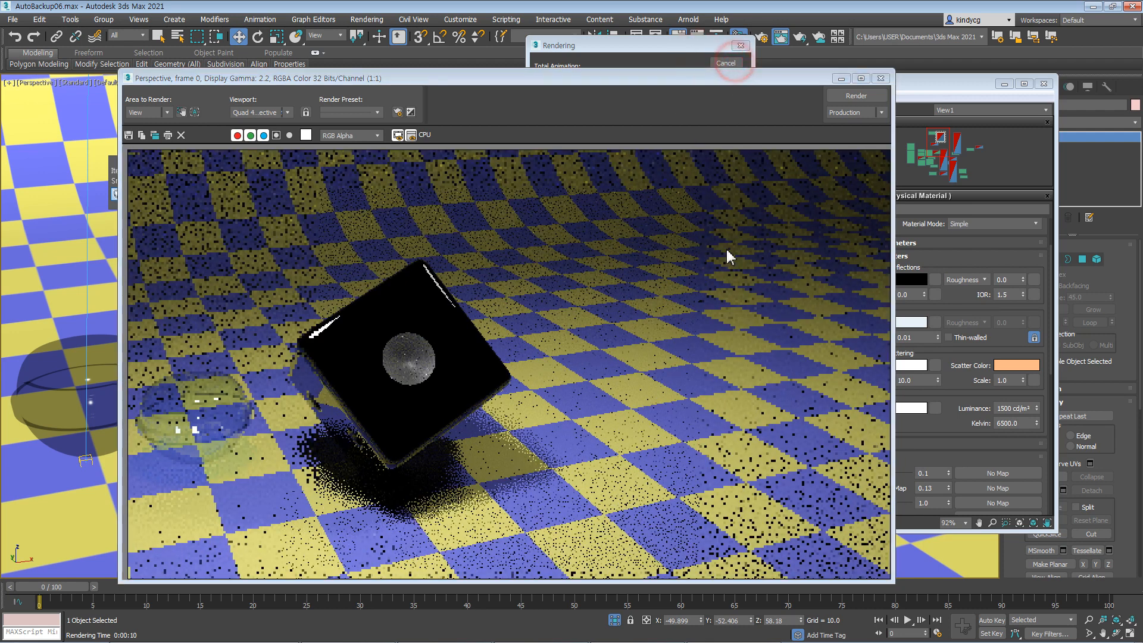
Step: Set the transparency depth of Material #2 to 0 and its transparency weight to 0.5
{"action": "left_click", "coordinate": [965, 354]}
{"action": "double_click", "coordinate": [919, 337]}
{"action": "double_click", "coordinate": [863, 322]}
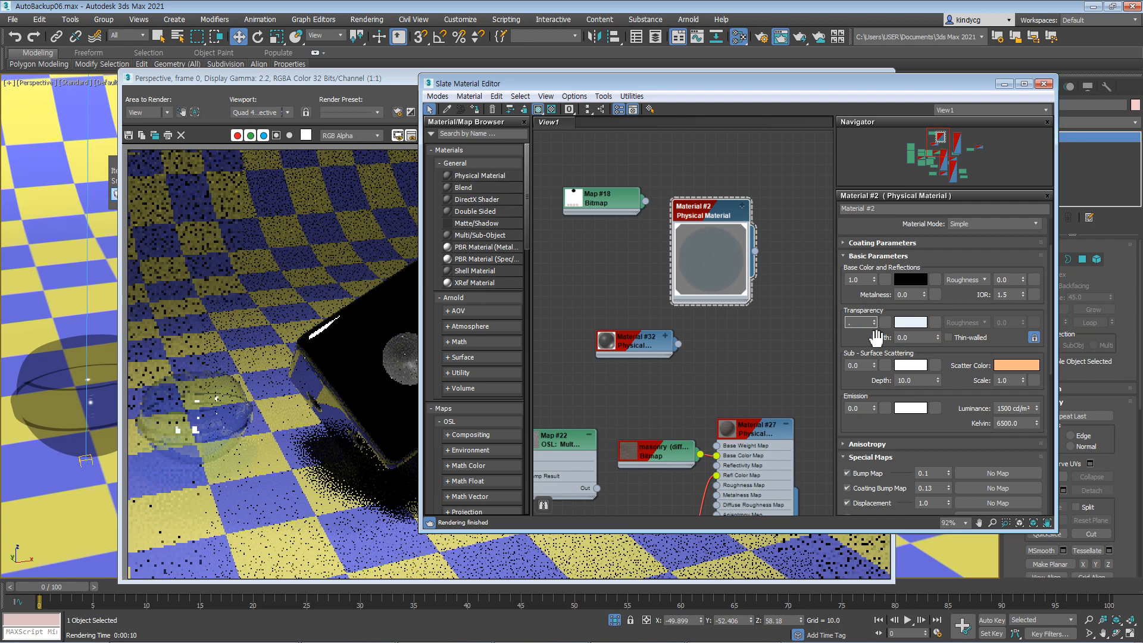
{"action": "type", "text": ".5"}
{"action": "key", "text": "Return"}
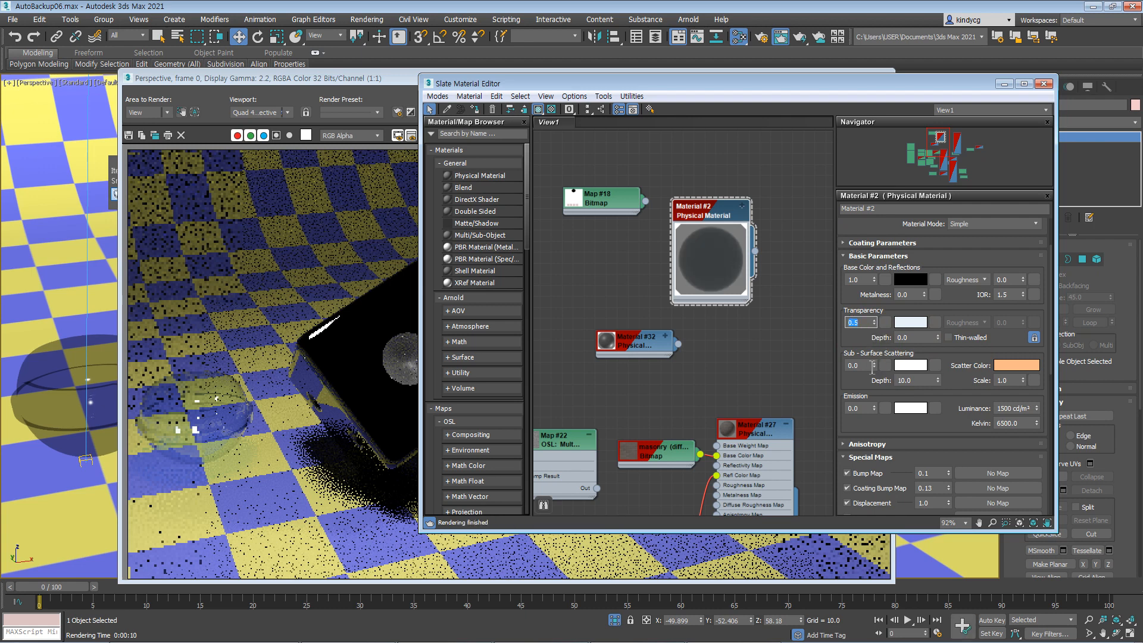
Step: Set the reflection roughness of Material #2 to 0.5 and render the perspective view to check the die
{"action": "scroll", "coordinate": [863, 336], "scroll_direction": "down", "scroll_amount": 1}
{"action": "double_click", "coordinate": [1011, 275]}
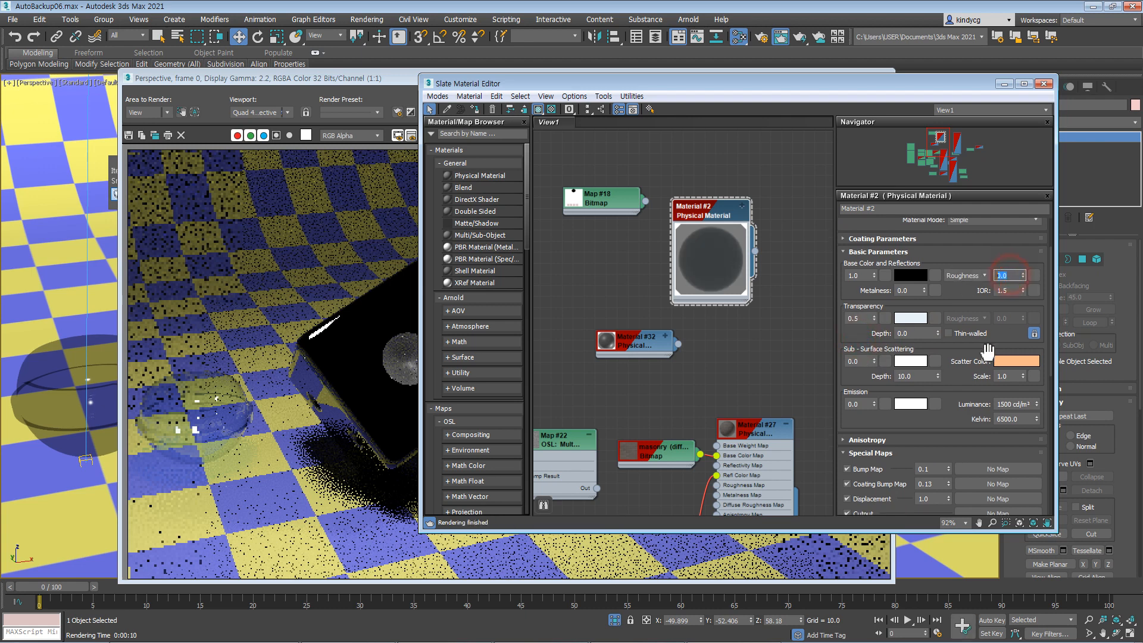
{"action": "type", "text": ".5"}
{"action": "key", "text": "Return"}
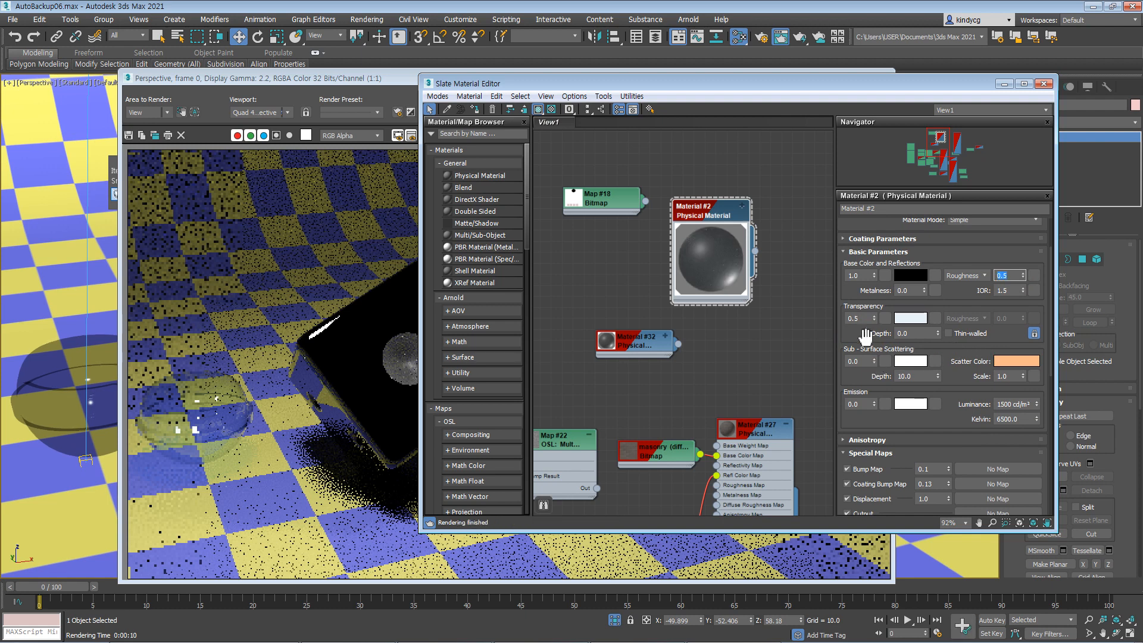
{"action": "scroll", "coordinate": [863, 336], "scroll_direction": "up", "scroll_amount": 1}
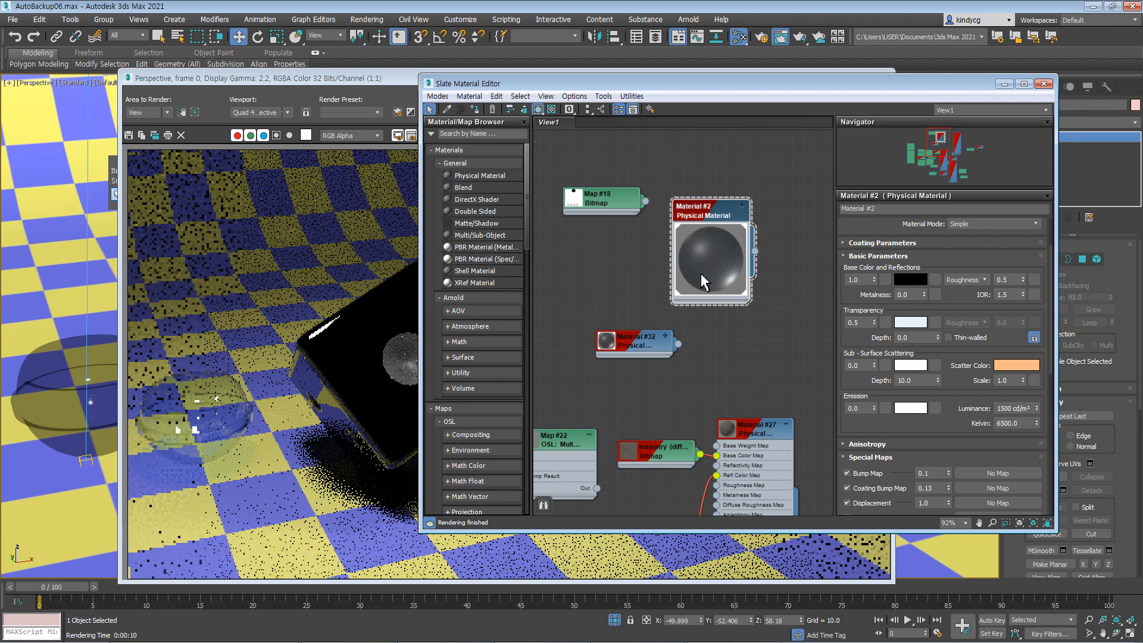
{"action": "key", "text": "shift+q"}
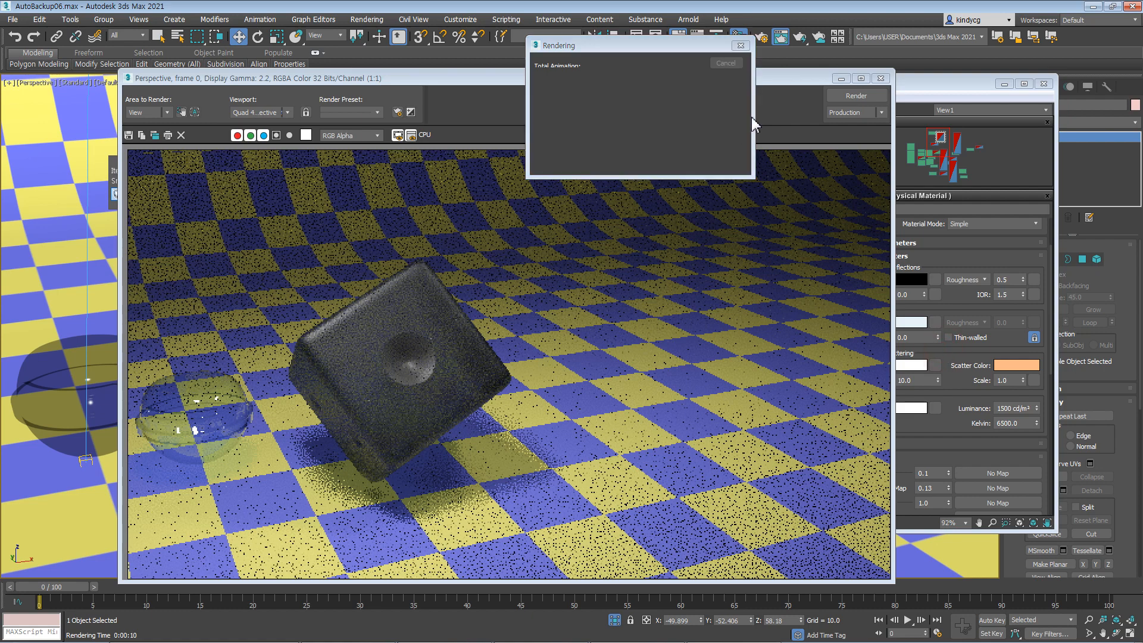
Step: Set the transparency weight of Material #2 to 1
{"action": "double_click", "coordinate": [858, 322]}
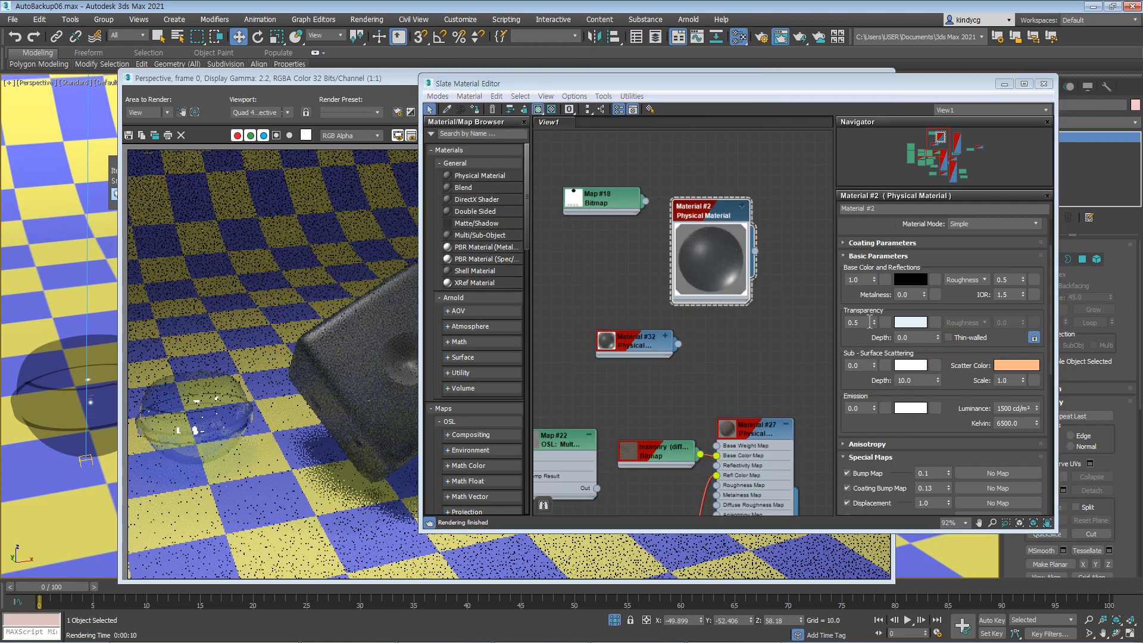
{"action": "type", "text": "1"}
{"action": "key", "text": "Return"}
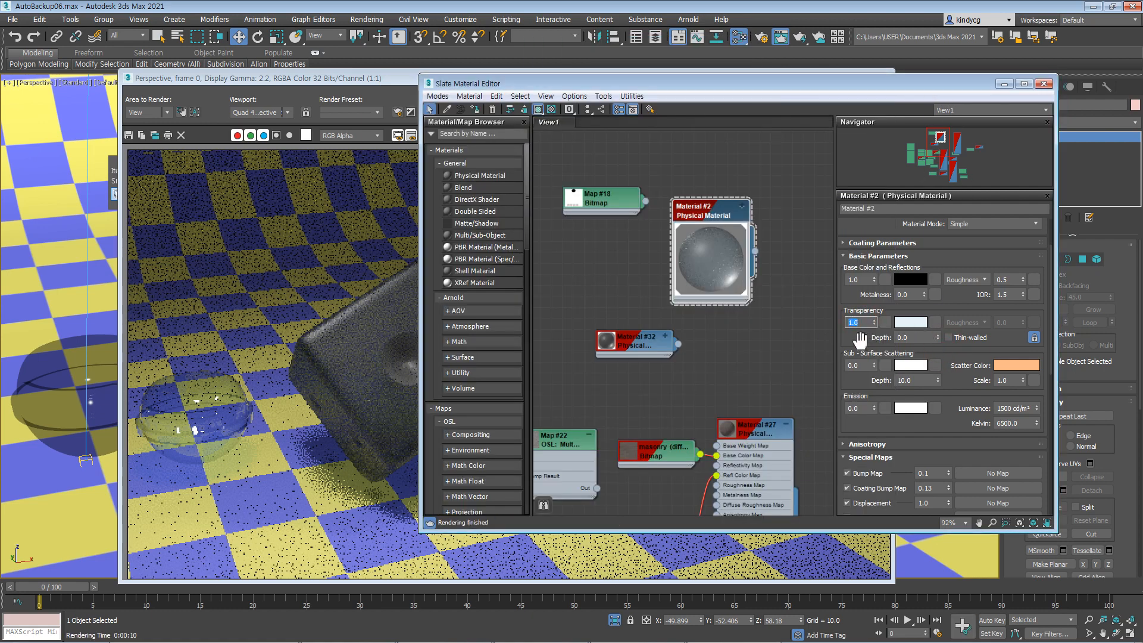
Step: Render the perspective view to check the rough, fully transparent die, and stop the render
{"action": "left_click", "coordinate": [335, 340]}
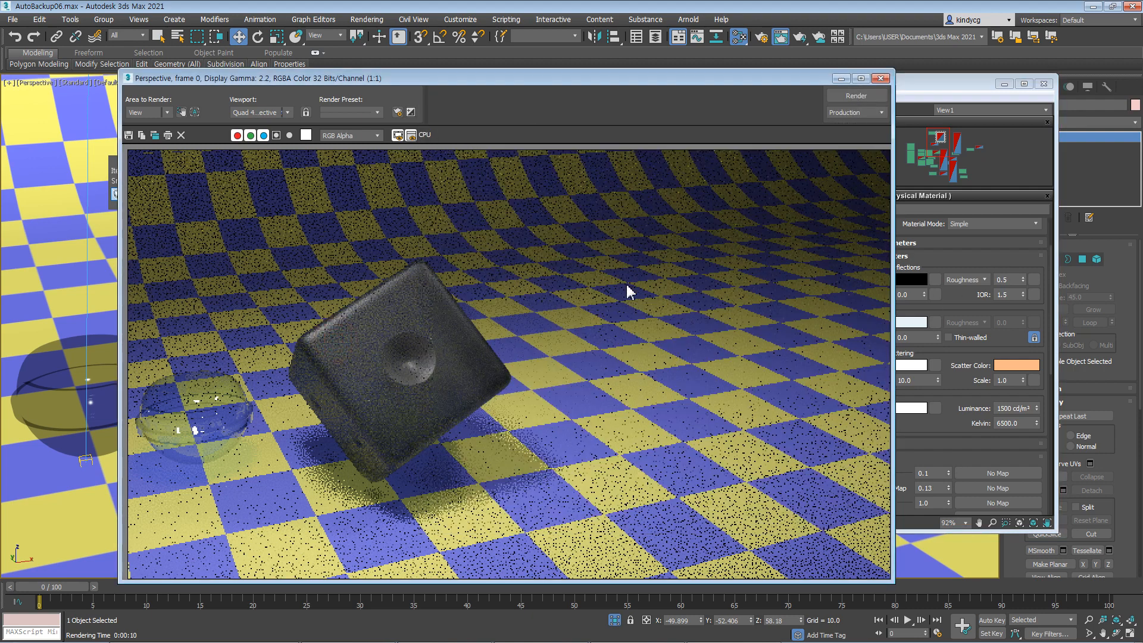
{"action": "left_click", "coordinate": [856, 96]}
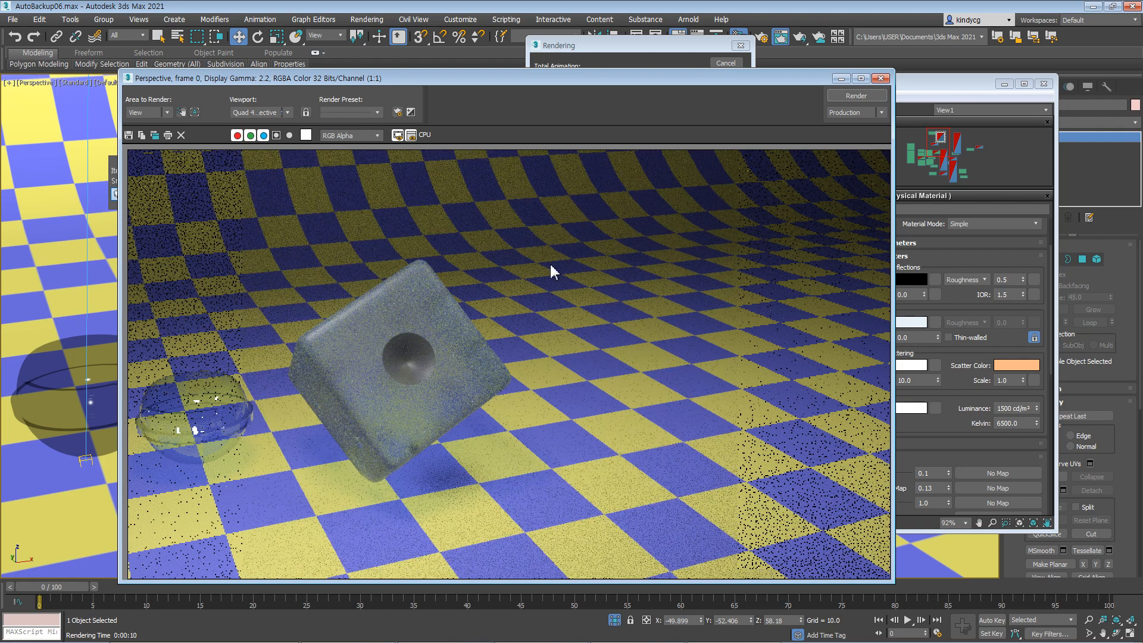
{"action": "left_click", "coordinate": [684, 45]}
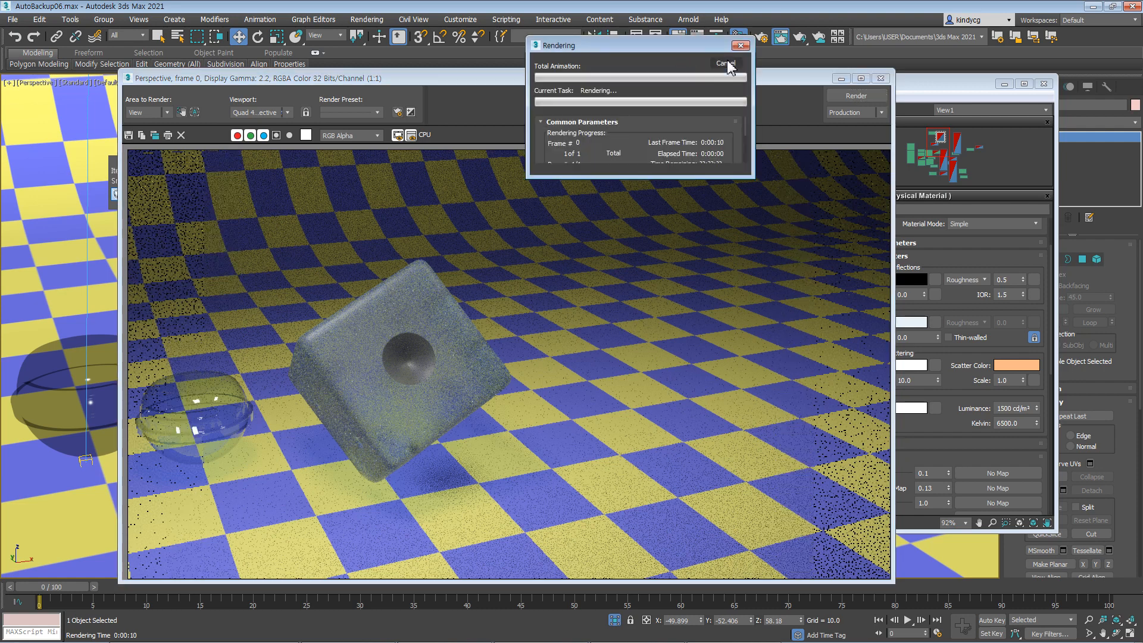
{"action": "left_click", "coordinate": [727, 63]}
Step: Set the reflection roughness of Material #2 to 0.2
{"action": "left_click", "coordinate": [1016, 280]}
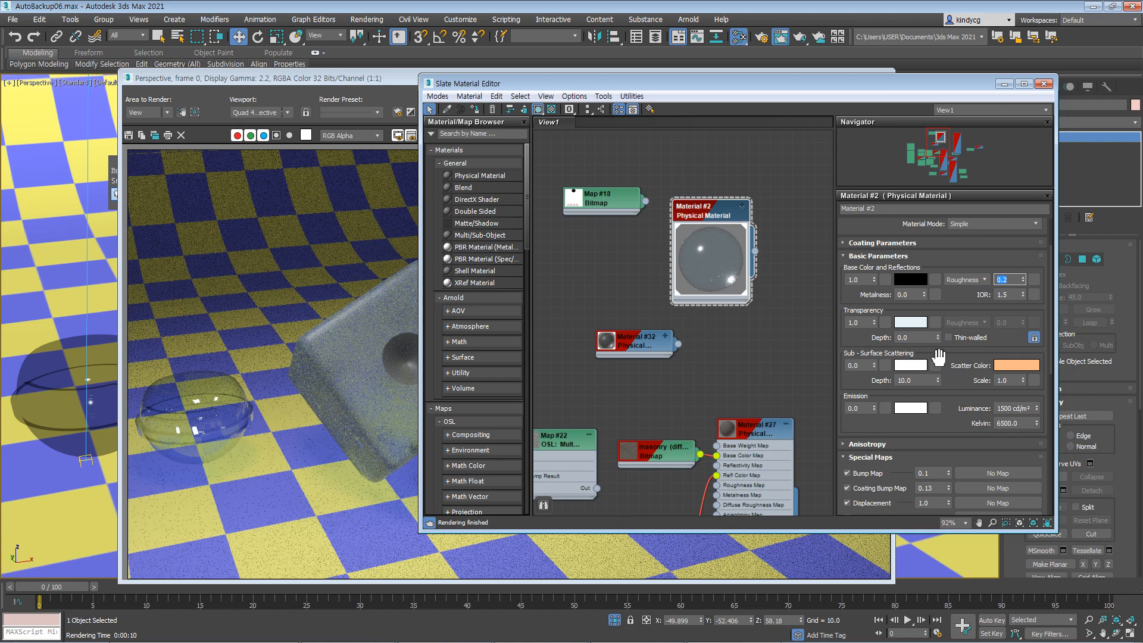
{"action": "left_click", "coordinate": [861, 383]}
Step: Render the perspective view with the 0.2 roughness and zoom in on the die to examine the glass and pips
{"action": "key", "text": "shift+q"}
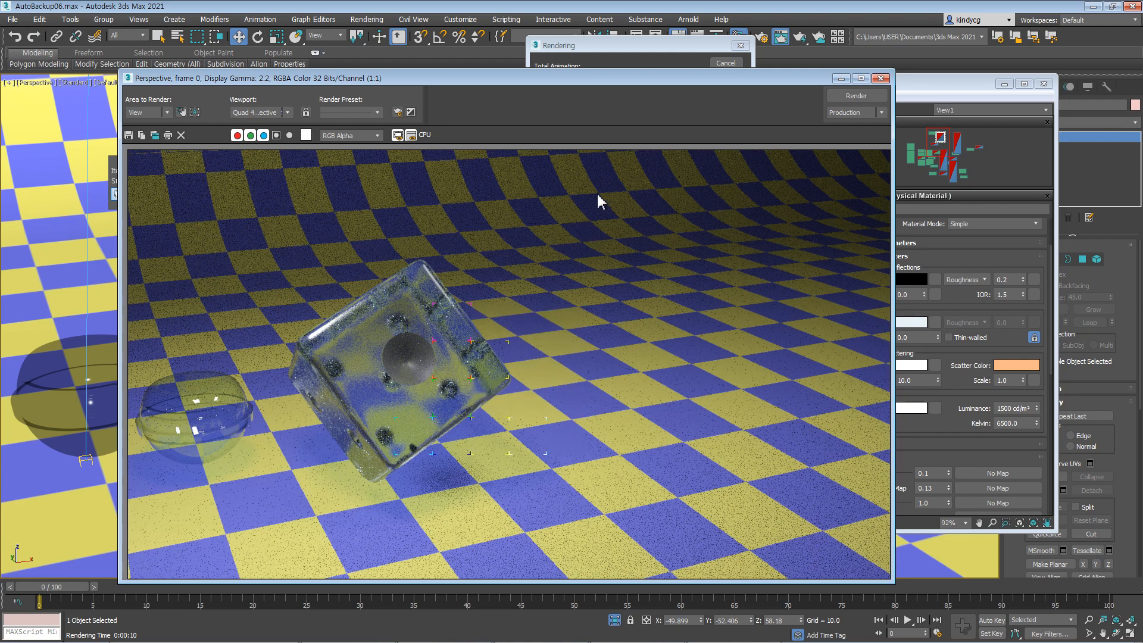
{"action": "left_click", "coordinate": [622, 45]}
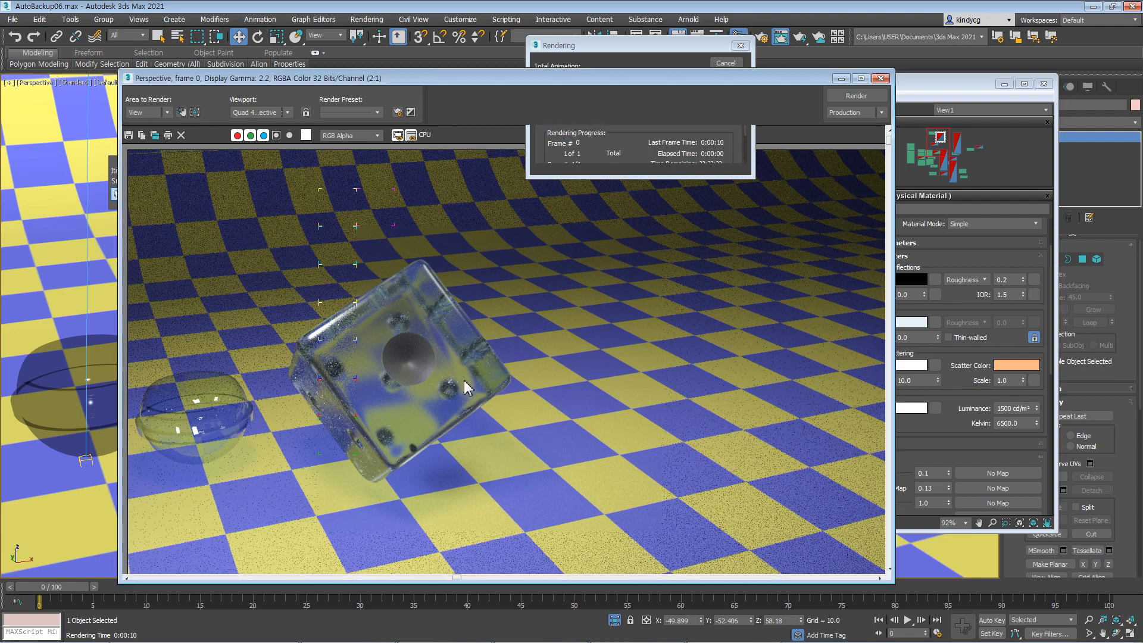
{"action": "scroll", "coordinate": [463, 380], "scroll_direction": "up", "scroll_amount": 2}
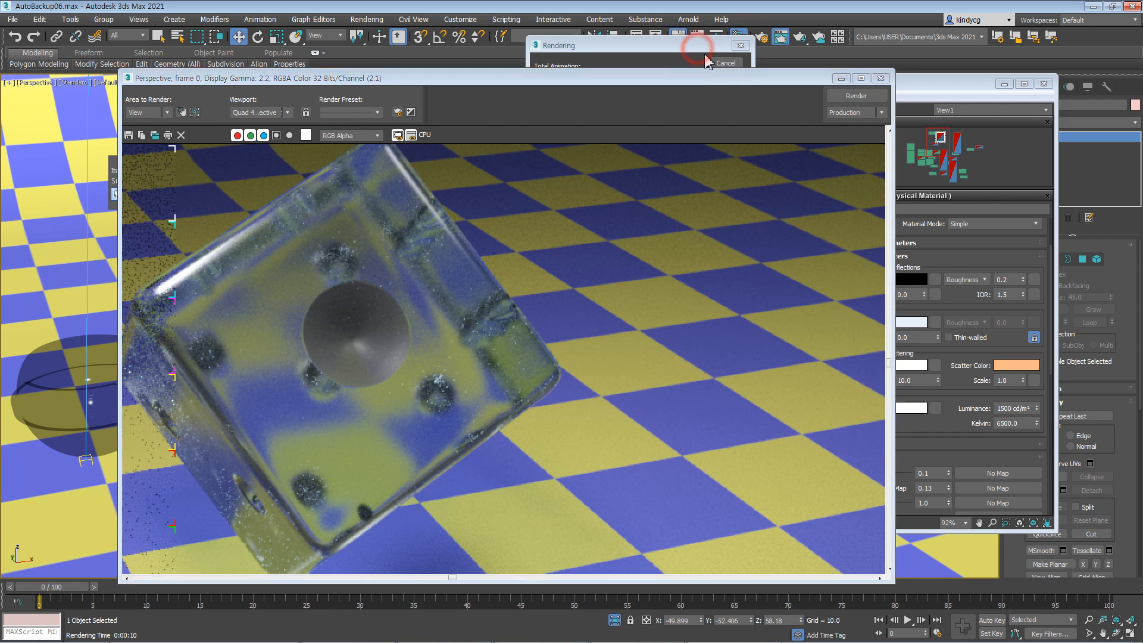
Step: Stop the running render and close the rendered frame
{"action": "left_click", "coordinate": [727, 62]}
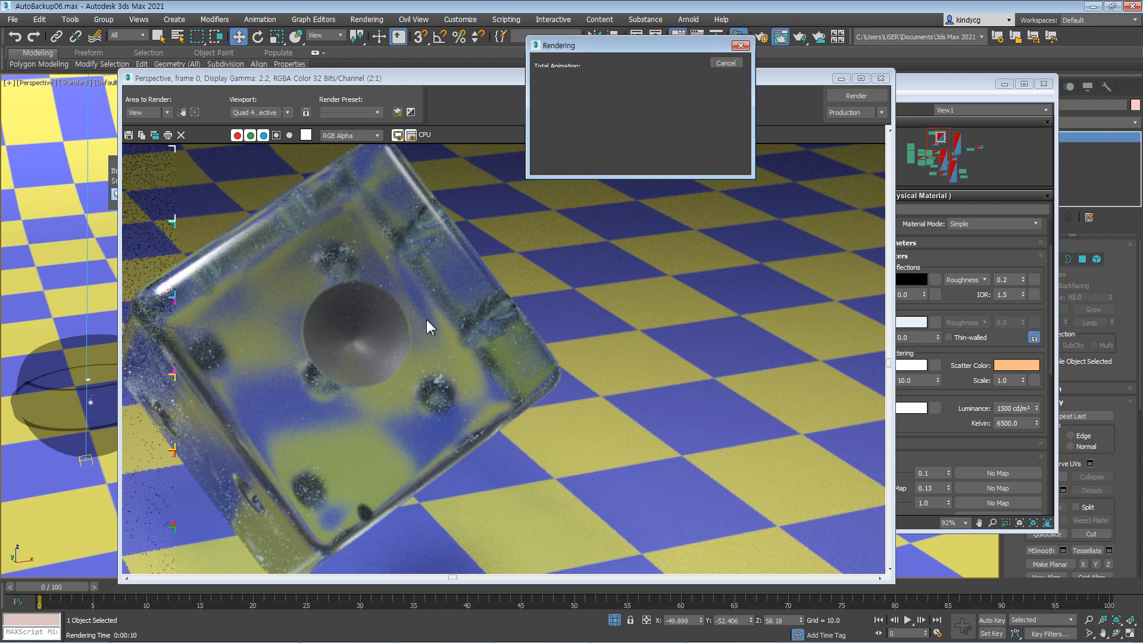
{"action": "left_click", "coordinate": [878, 81]}
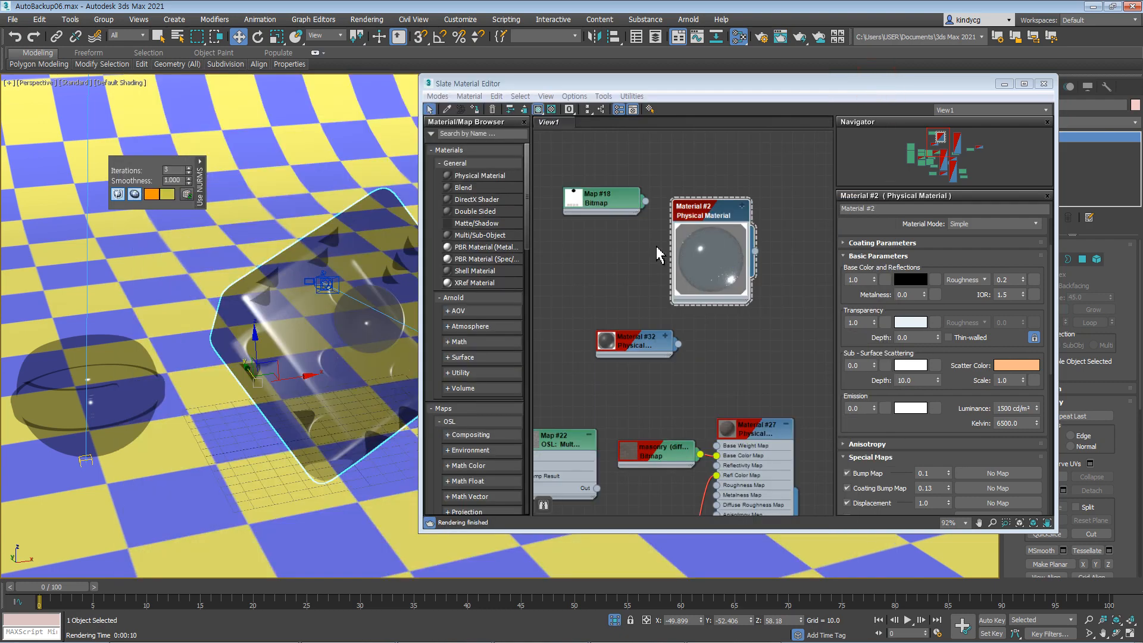
{"action": "left_click", "coordinate": [849, 334]}
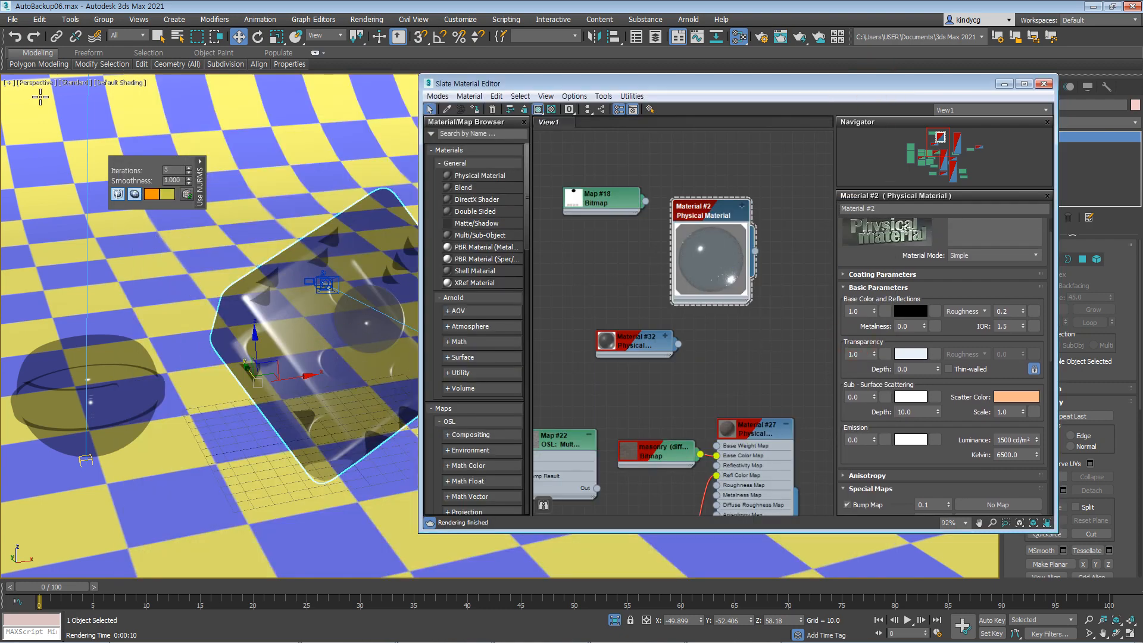
Step: Remove the glass die and the notched sphere from the scene, leaving the checkered floor, lights and camera
{"action": "left_click", "coordinate": [301, 349]}
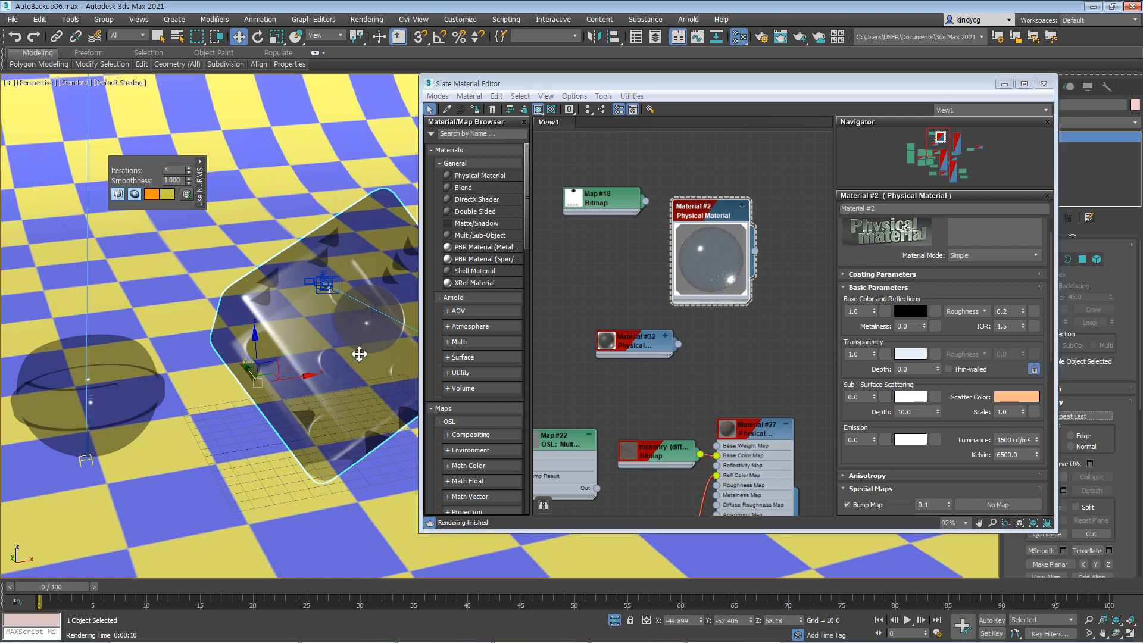
{"action": "left_click", "coordinate": [1004, 84]}
{"action": "key", "text": "z"}
{"action": "right_click", "coordinate": [669, 382]}
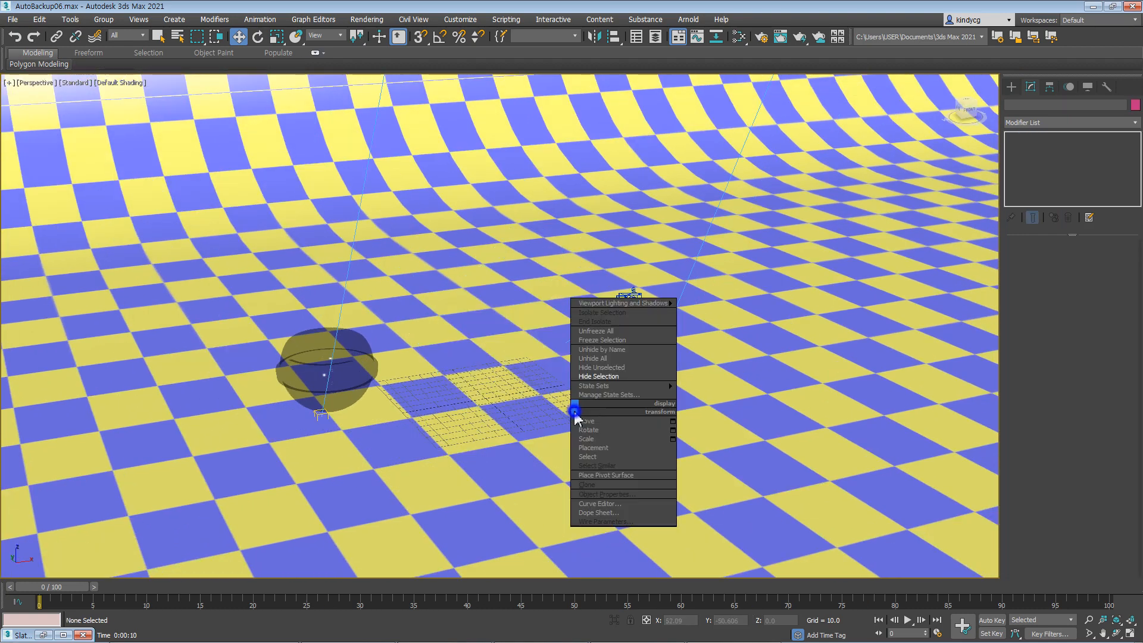
{"action": "left_click", "coordinate": [668, 382]}
{"action": "key", "text": "Delete"}
{"action": "left_click", "coordinate": [330, 357]}
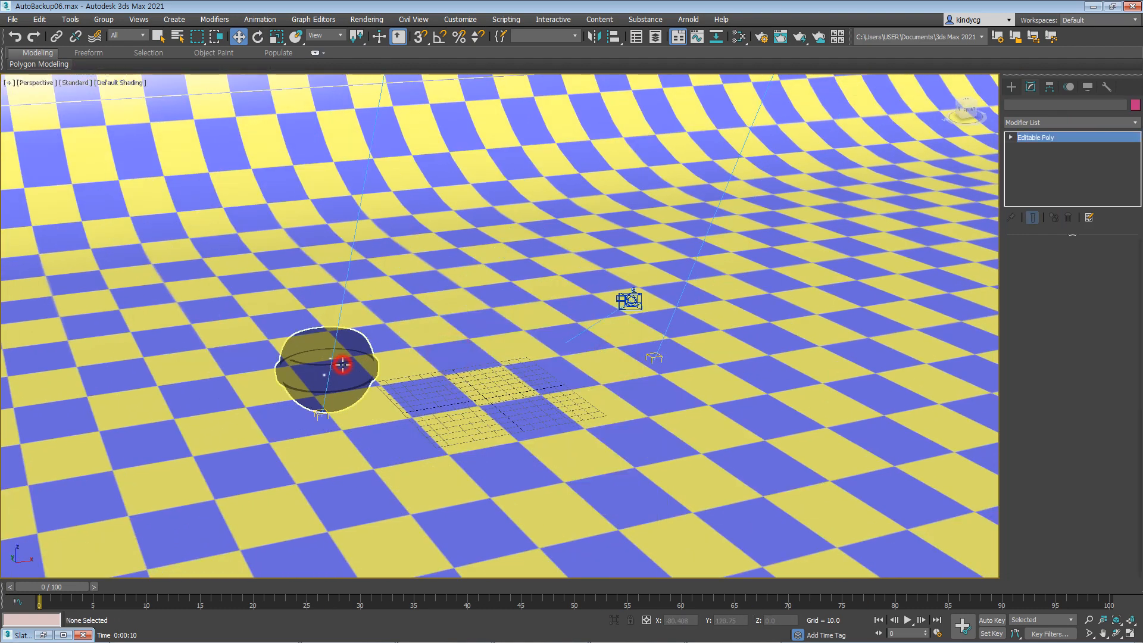
{"action": "key", "text": "Delete"}
Step: Merge the Line001 wine glass from 와인잔_01.max into the scene
{"action": "left_click", "coordinate": [9, 20]}
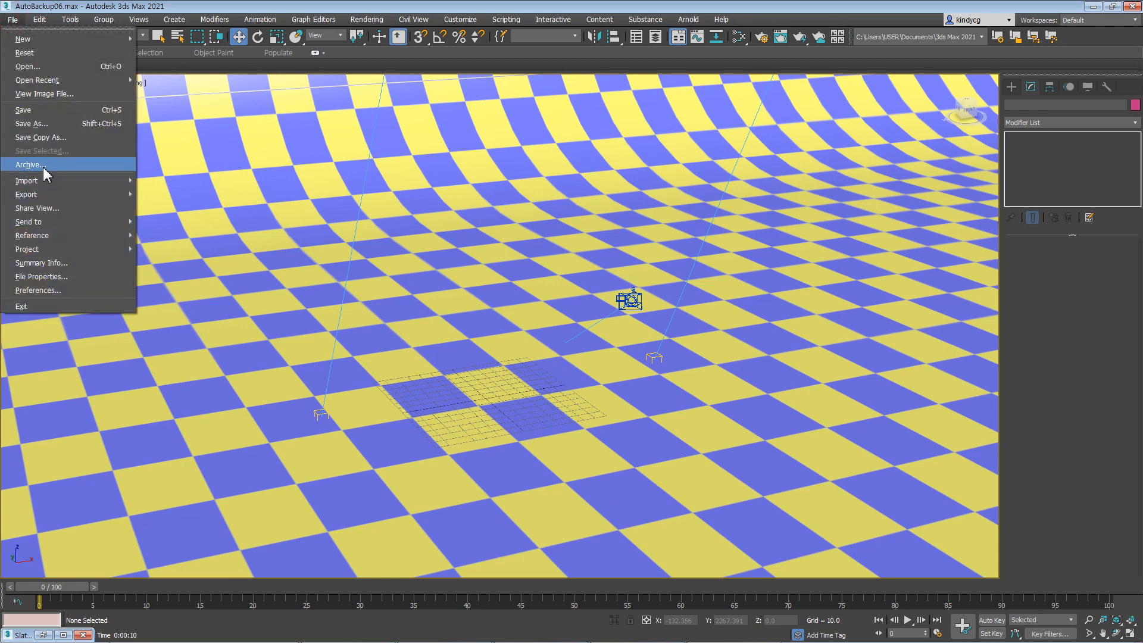
{"action": "mouse_move", "coordinate": [95, 185]}
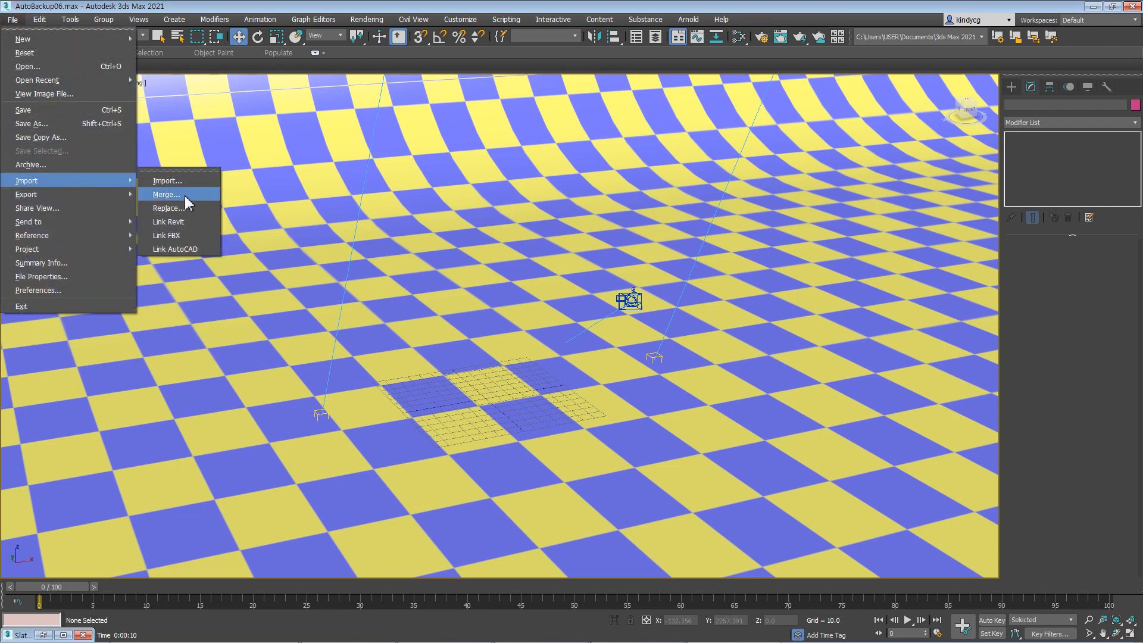
{"action": "left_click", "coordinate": [156, 196]}
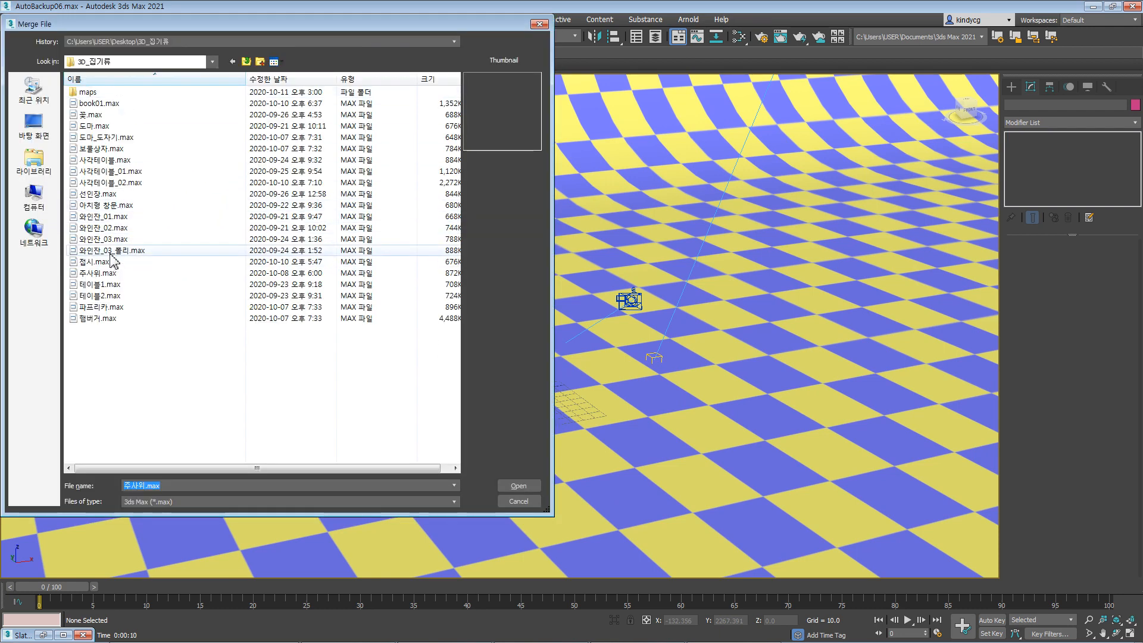
{"action": "left_click", "coordinate": [119, 216]}
{"action": "left_click", "coordinate": [510, 487]}
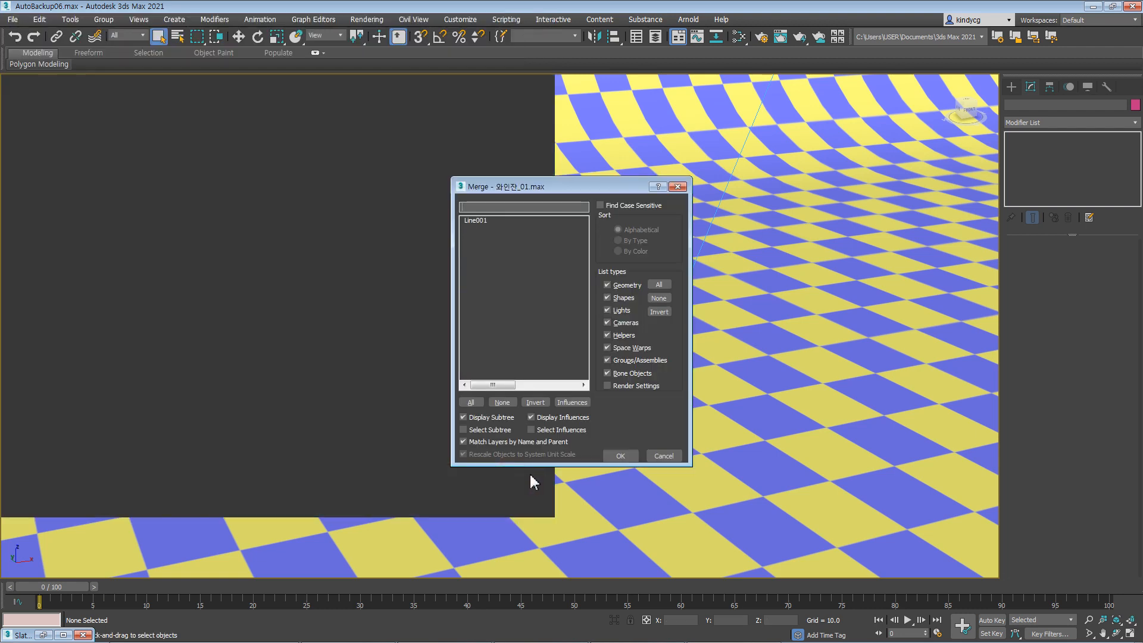
{"action": "left_click", "coordinate": [479, 221]}
{"action": "left_click", "coordinate": [621, 456]}
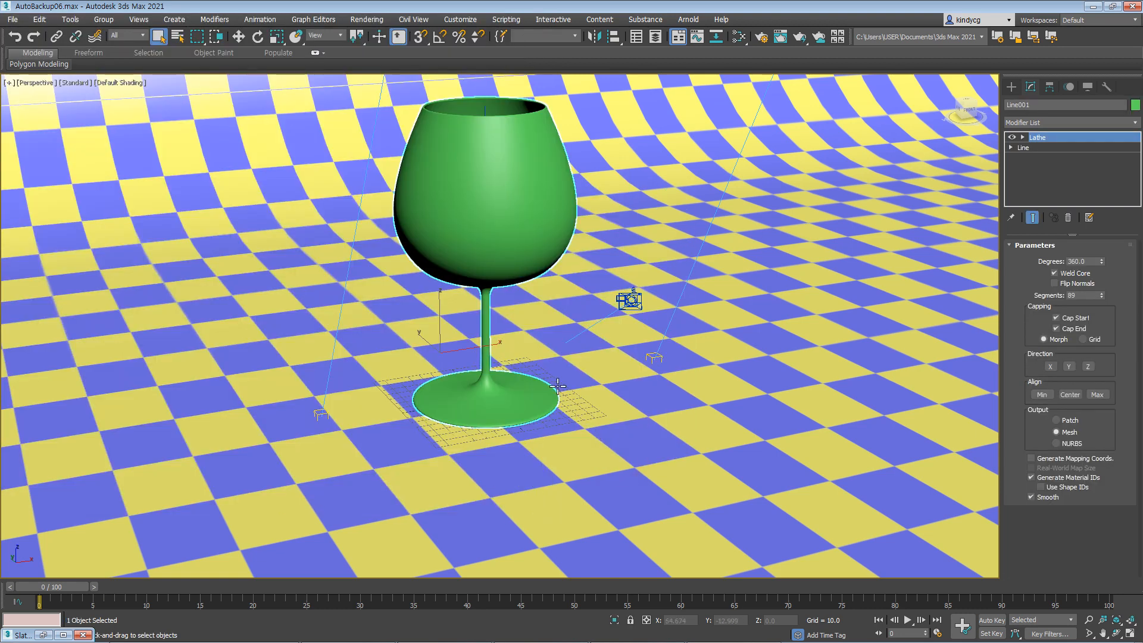
Step: Clone the wine glass beside the original and move the copy forward on the checkered floor
{"action": "key", "text": "w"}
{"action": "left_click_drag", "start_coordinate": [470, 348], "coordinate": [719, 321]}
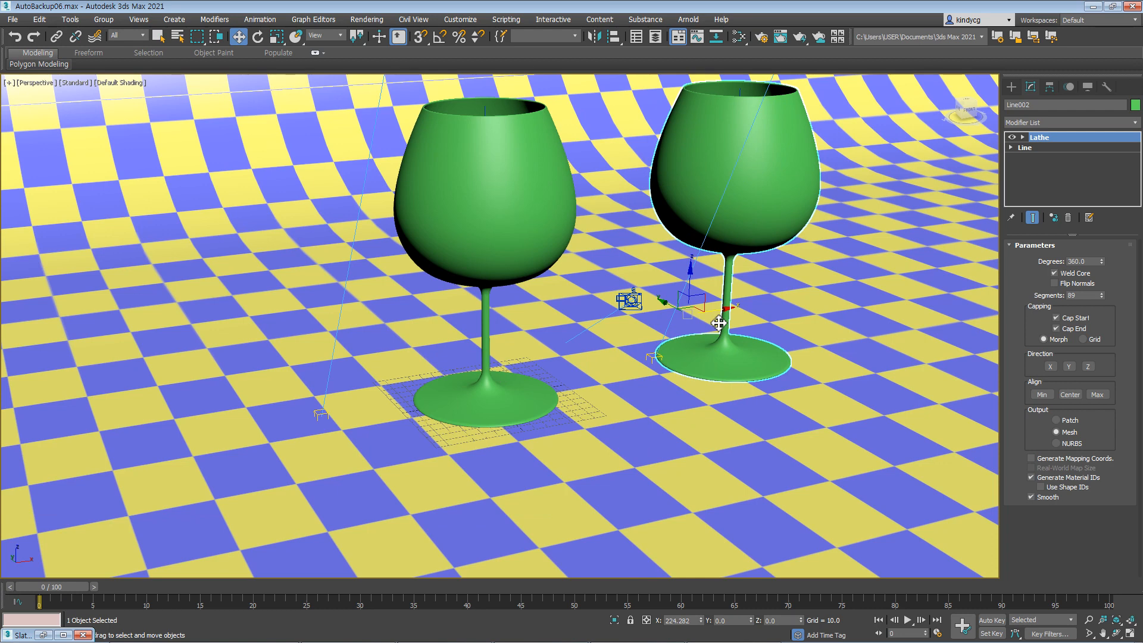
{"action": "left_click", "coordinate": [562, 376]}
{"action": "left_click", "coordinate": [518, 242]}
{"action": "left_click", "coordinate": [736, 236]}
{"action": "left_click_drag", "start_coordinate": [666, 304], "coordinate": [667, 381]}
Step: Select the original wine glass and delete all the old material and map nodes from the Slate Material Editor view
{"action": "left_click", "coordinate": [490, 254]}
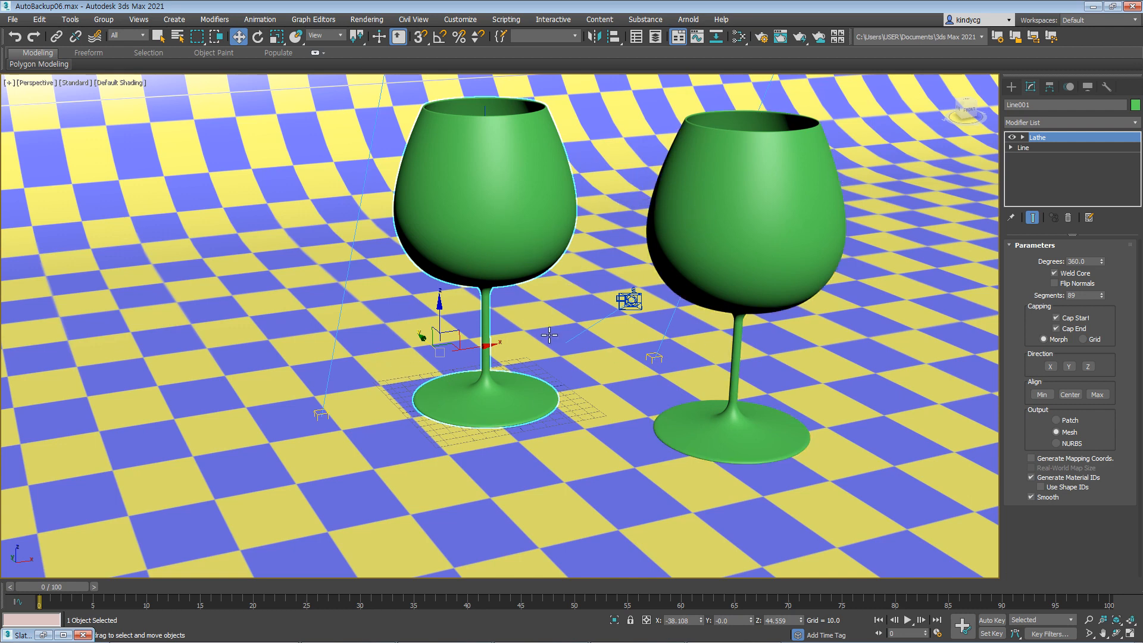
{"action": "key", "text": "m"}
{"action": "left_click_drag", "start_coordinate": [718, 213], "coordinate": [774, 214]}
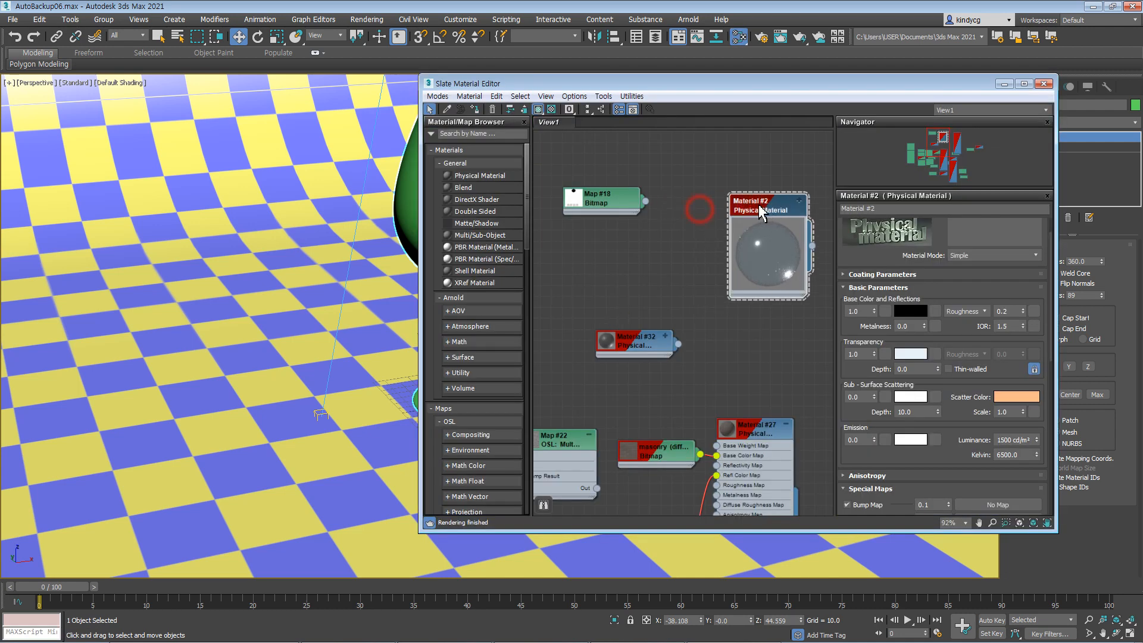
{"action": "middle_click_drag", "start_coordinate": [620, 289], "coordinate": [642, 281]}
{"action": "left_click_drag", "start_coordinate": [702, 319], "coordinate": [613, 264]}
{"action": "scroll", "coordinate": [681, 285], "scroll_direction": "down", "scroll_amount": 4}
{"action": "scroll", "coordinate": [684, 298], "scroll_direction": "down", "scroll_amount": 2}
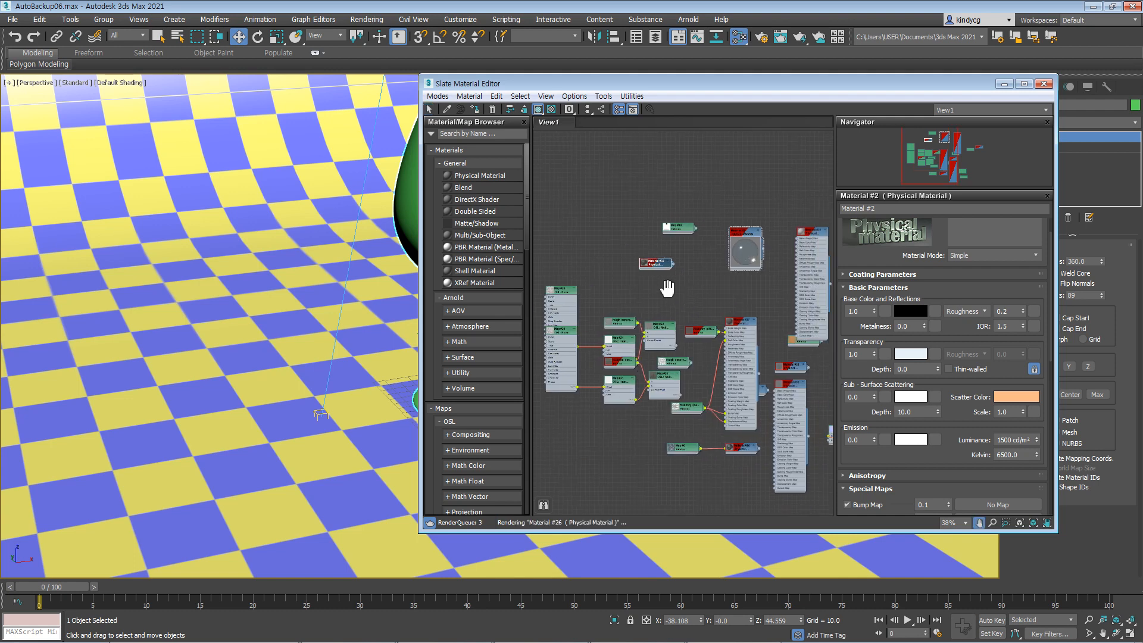
{"action": "scroll", "coordinate": [660, 329], "scroll_direction": "down", "scroll_amount": 2}
{"action": "left_click_drag", "start_coordinate": [641, 297], "coordinate": [785, 428]}
{"action": "key", "text": "Delete"}
{"action": "left_click_drag", "start_coordinate": [589, 415], "coordinate": [698, 451]}
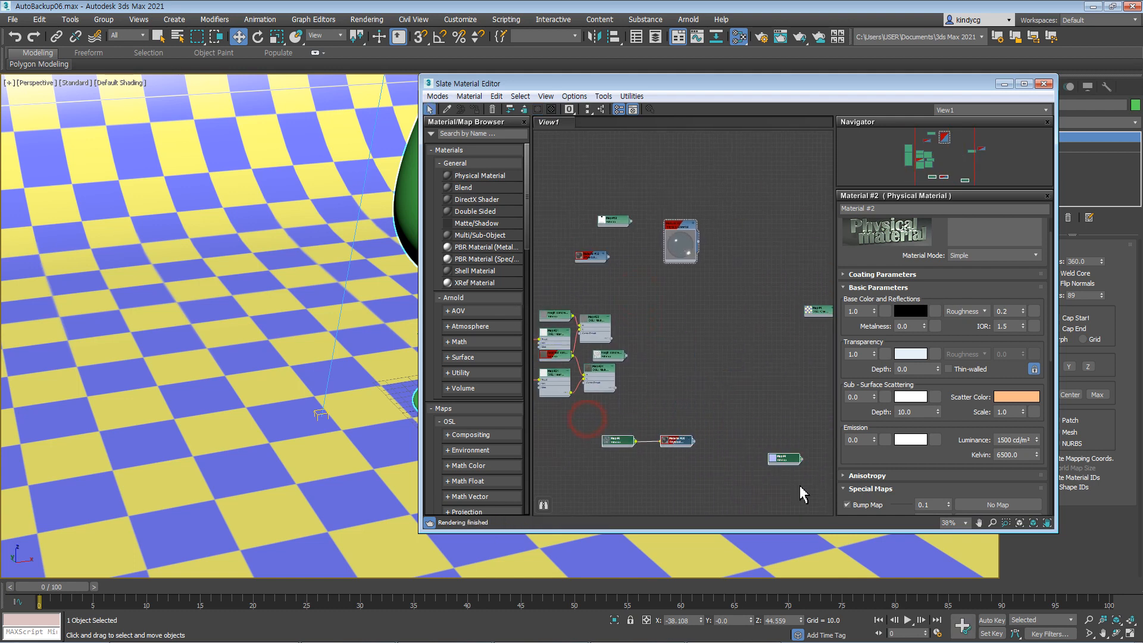
{"action": "key", "text": "Delete"}
{"action": "middle_click_drag", "start_coordinate": [660, 415], "coordinate": [791, 459]}
{"action": "left_click_drag", "start_coordinate": [743, 462], "coordinate": [833, 440]}
{"action": "key", "text": "Delete"}
{"action": "key", "text": "Delete"}
Step: Create two new Physical Materials in the empty node view, one above the other
{"action": "right_click", "coordinate": [646, 357]}
{"action": "mouse_move", "coordinate": [684, 366]}
{"action": "mouse_move", "coordinate": [604, 365]}
{"action": "left_click", "coordinate": [501, 365]}
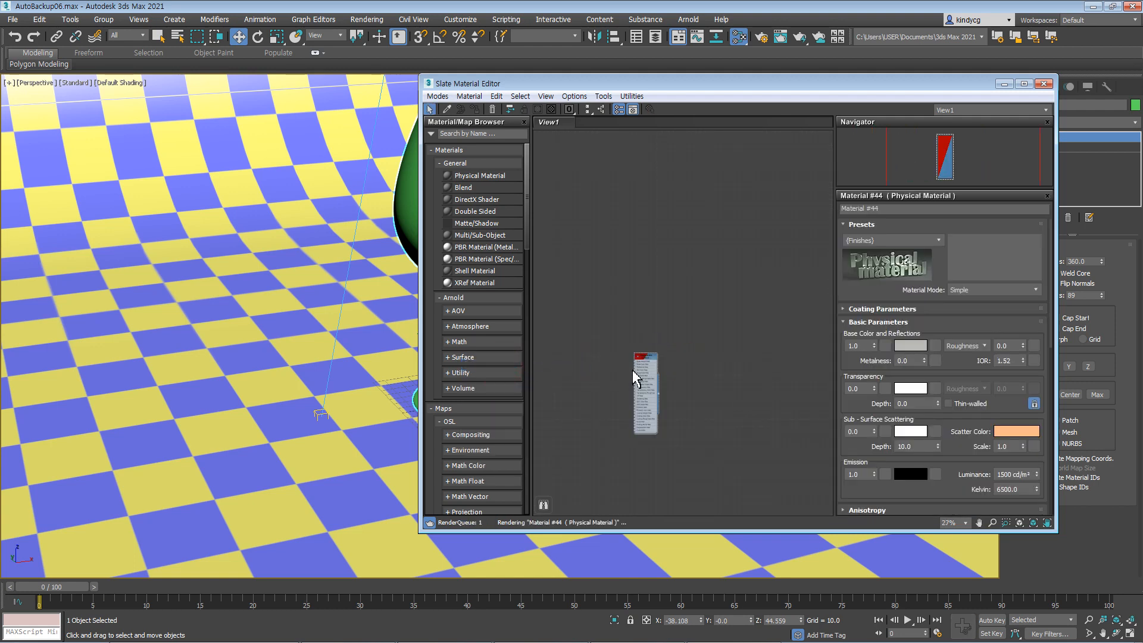
{"action": "left_click_drag", "start_coordinate": [646, 355], "coordinate": [641, 263]}
{"action": "right_click", "coordinate": [657, 379]}
{"action": "left_click", "coordinate": [710, 385]}
{"action": "mouse_move", "coordinate": [617, 390]}
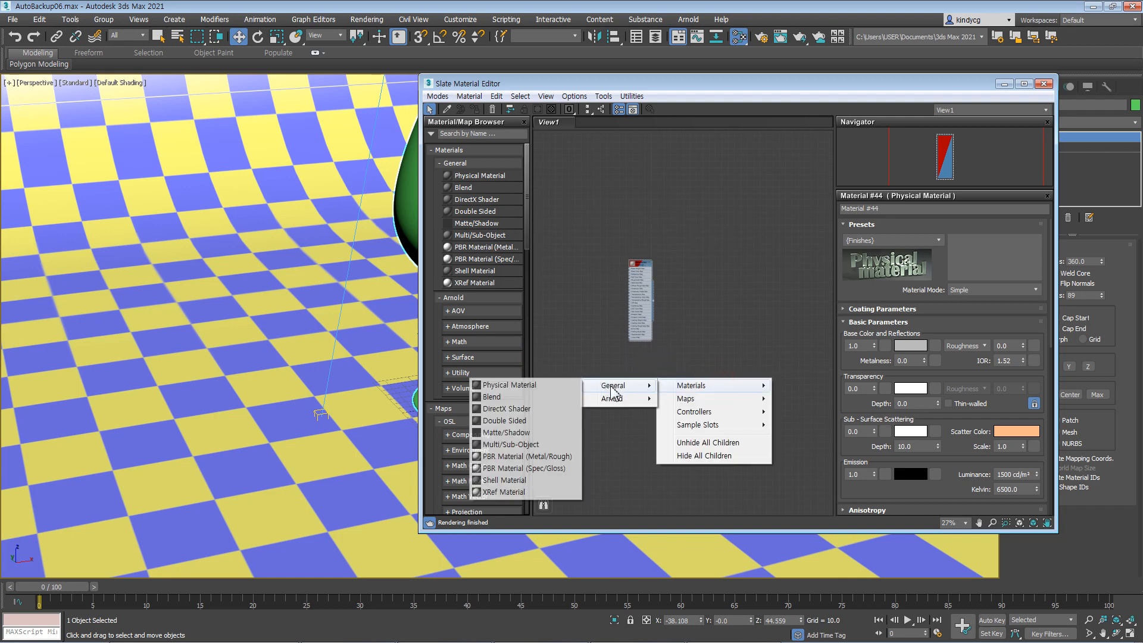
{"action": "left_click", "coordinate": [506, 386]}
Step: Arrange the nodes and assign Material #44 to the original wine glass
{"action": "mouse_move", "coordinate": [639, 249]}
{"action": "left_mouse_down"}
{"action": "mouse_move", "coordinate": [653, 263]}
{"action": "mouse_move", "coordinate": [662, 246]}
{"action": "left_mouse_up"}
{"action": "middle_click_drag", "start_coordinate": [411, 268], "coordinate": [238, 298]}
{"action": "left_click", "coordinate": [294, 256]}
{"action": "left_click_drag", "start_coordinate": [668, 280], "coordinate": [637, 258]}
{"action": "left_click", "coordinate": [475, 110]}
Step: Assign Material #45 to the copied wine glass
{"action": "middle_click_drag", "start_coordinate": [406, 279], "coordinate": [209, 301]}
{"action": "left_click", "coordinate": [327, 259]}
{"action": "left_click", "coordinate": [656, 378]}
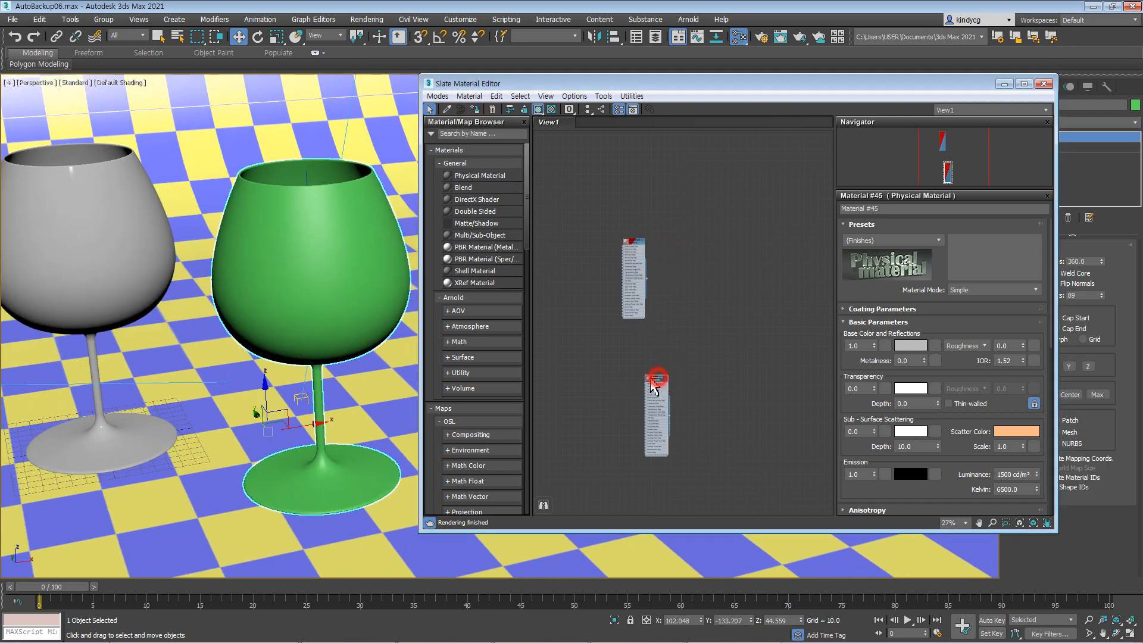
{"action": "left_click", "coordinate": [475, 110]}
{"action": "middle_click_drag", "start_coordinate": [280, 361], "coordinate": [323, 353]}
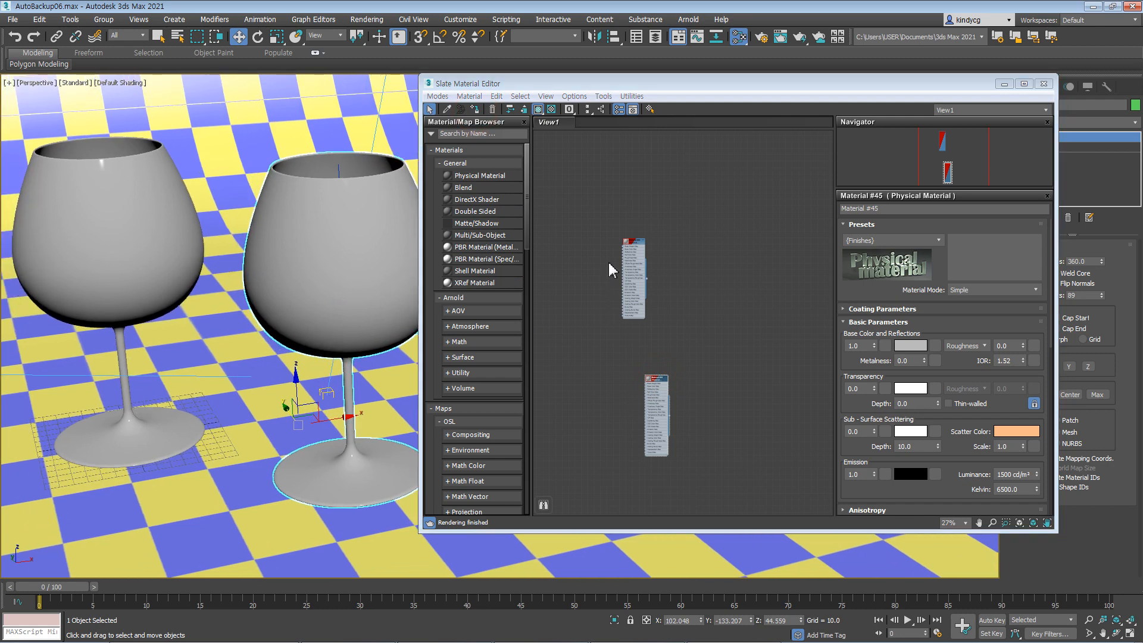
Step: Apply the Glass (Thin Geometry) preset to Material #44 and the Glass (Solid Geometry) preset to Material #45
{"action": "left_click", "coordinate": [634, 241]}
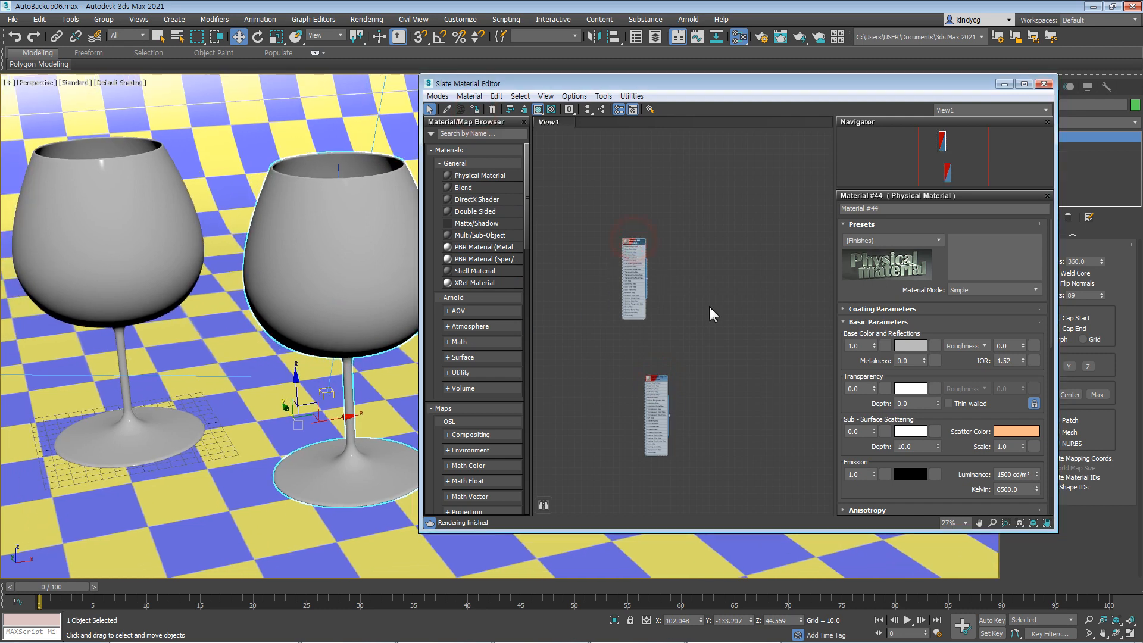
{"action": "left_click", "coordinate": [893, 240]}
{"action": "left_click", "coordinate": [889, 436]}
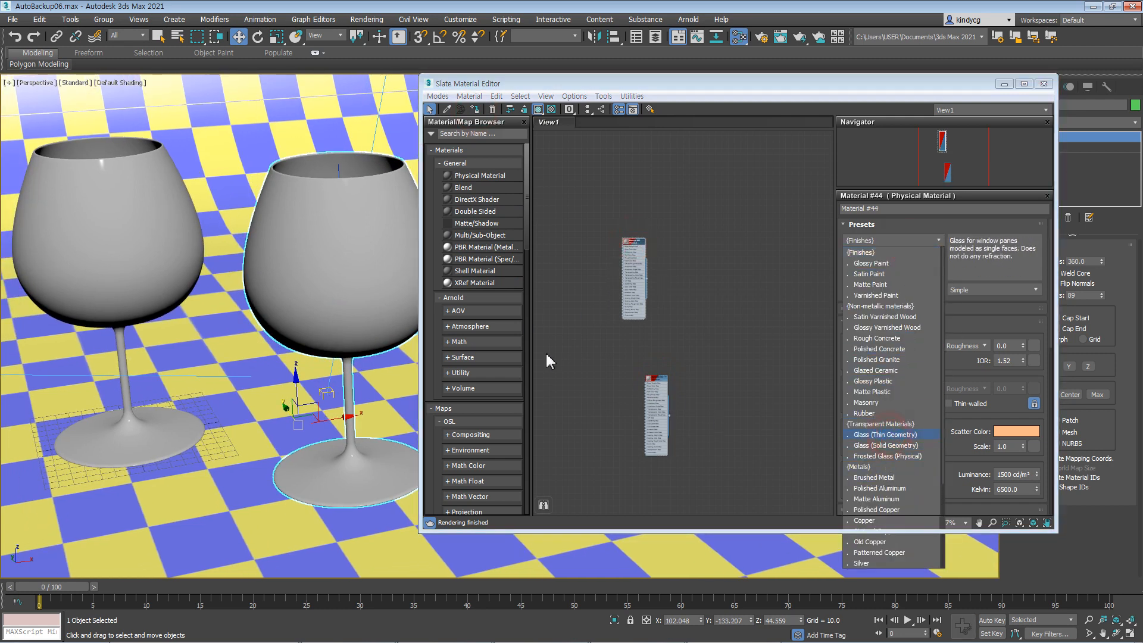
{"action": "left_click", "coordinate": [657, 381]}
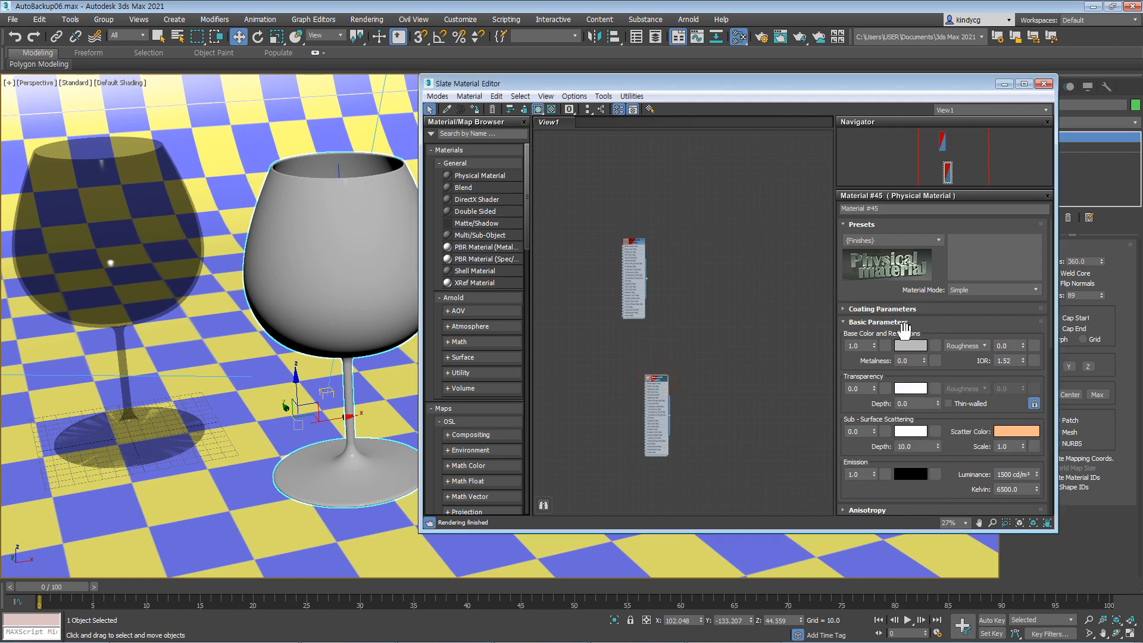
{"action": "left_click", "coordinate": [916, 241]}
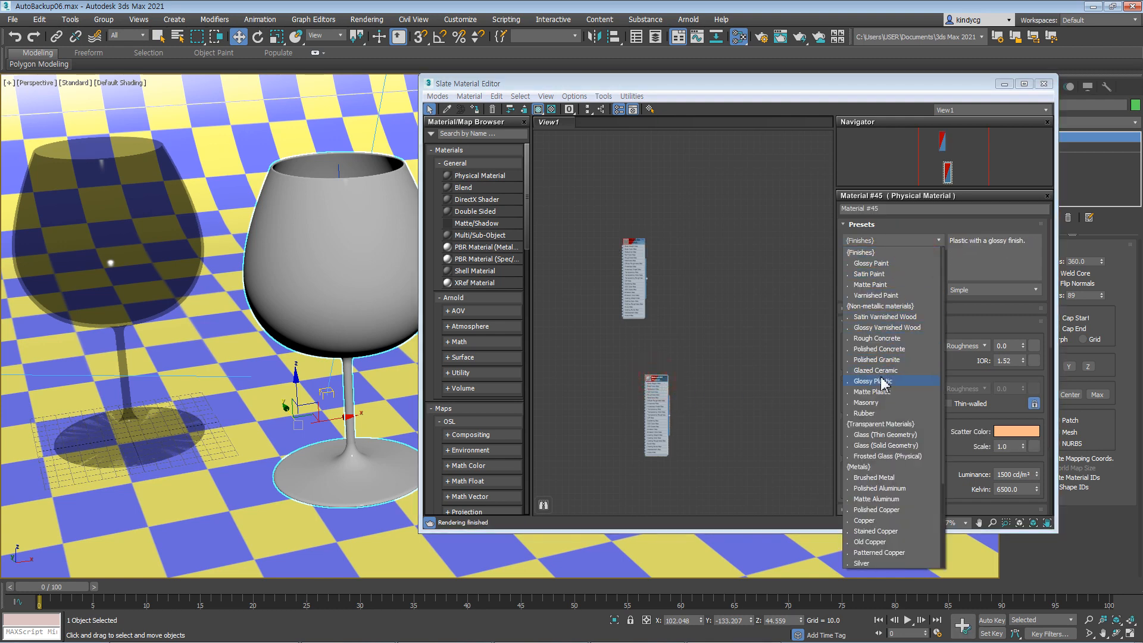
{"action": "left_click", "coordinate": [885, 446]}
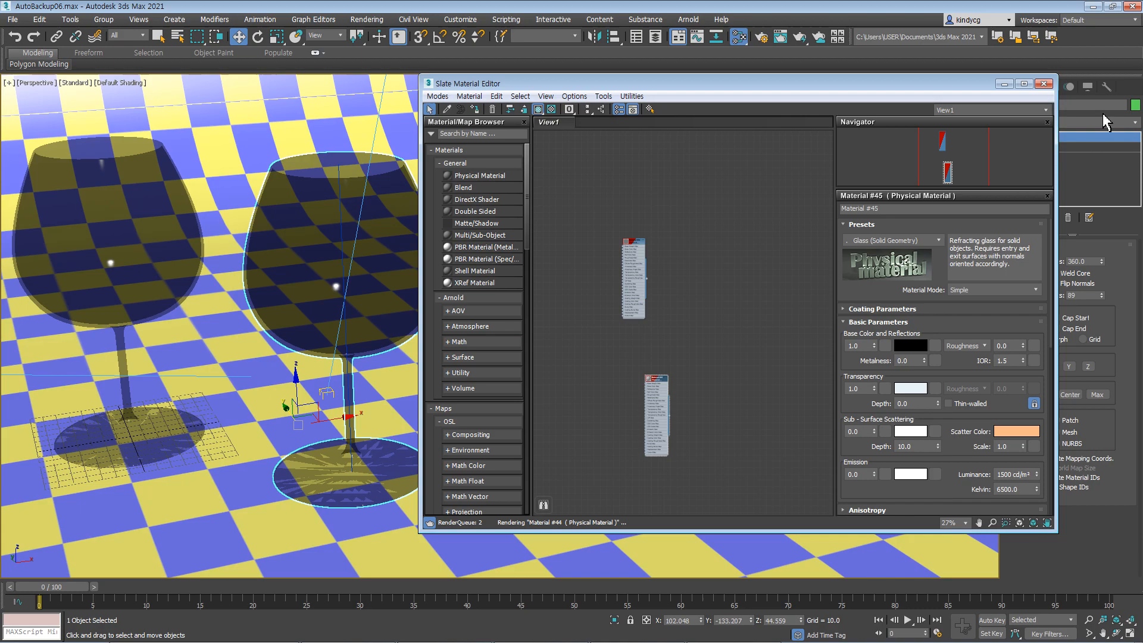
Step: Render the perspective view of both wine glasses to compare thin and solid glass, and close the render
{"action": "left_click", "coordinate": [1004, 84]}
{"action": "mouse_move", "coordinate": [395, 331]}
{"action": "middle_mouse_down"}
{"action": "mouse_move", "coordinate": [619, 359]}
{"action": "mouse_move", "coordinate": [617, 331]}
{"action": "mouse_move", "coordinate": [612, 353]}
{"action": "mouse_move", "coordinate": [618, 342]}
{"action": "middle_mouse_up"}
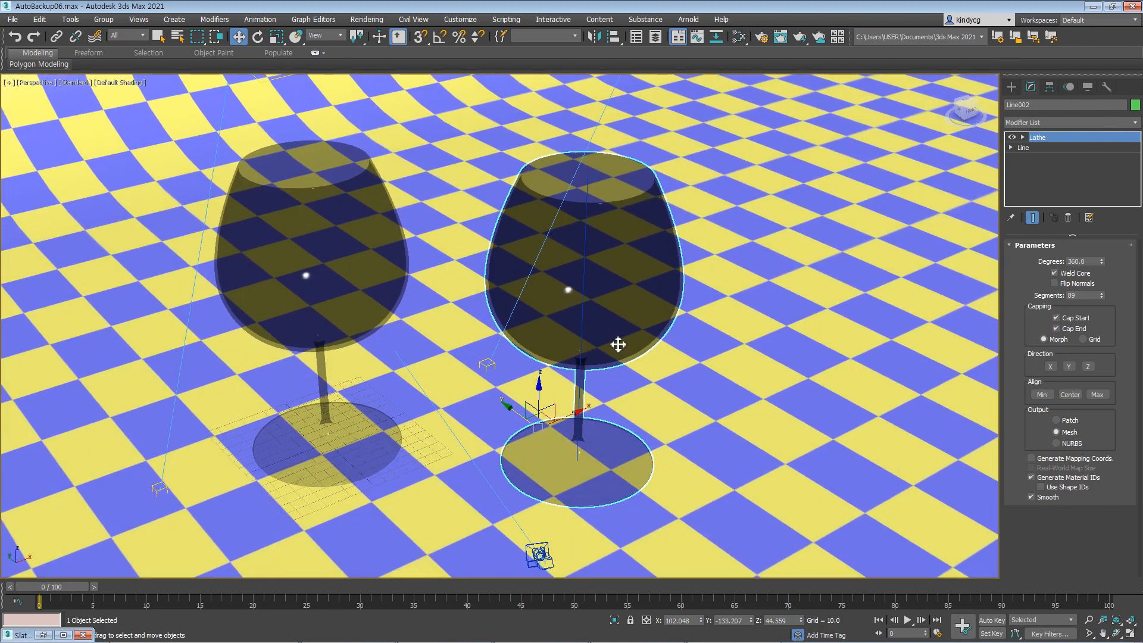
{"action": "key", "text": "shift+q"}
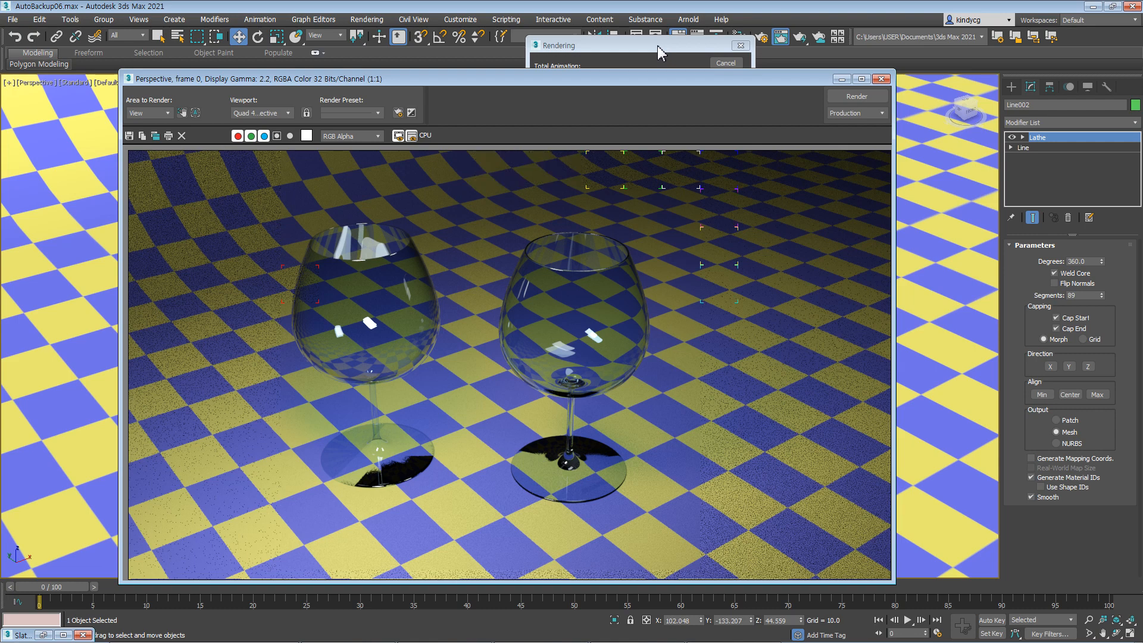
{"action": "left_click", "coordinate": [658, 48]}
{"action": "left_click", "coordinate": [725, 62]}
{"action": "left_click", "coordinate": [881, 79]}
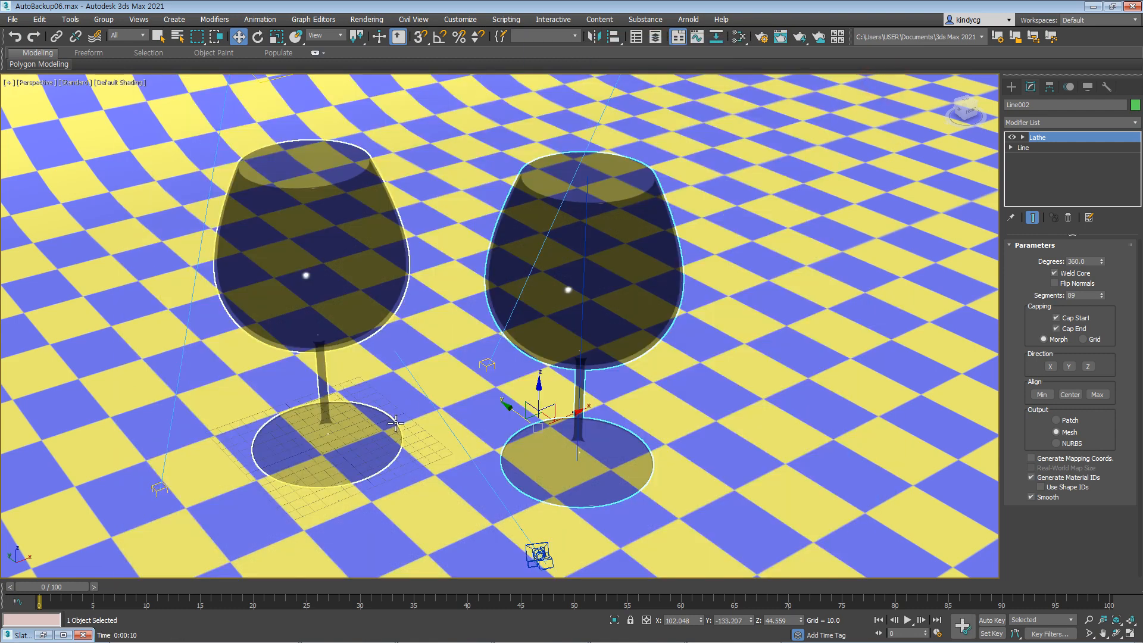
Step: Check the wine glass bases in the front view and raise both glasses slightly above the floor plane
{"action": "key", "text": "alt+w"}
{"action": "scroll", "coordinate": [806, 248], "scroll_direction": "up", "scroll_amount": 8}
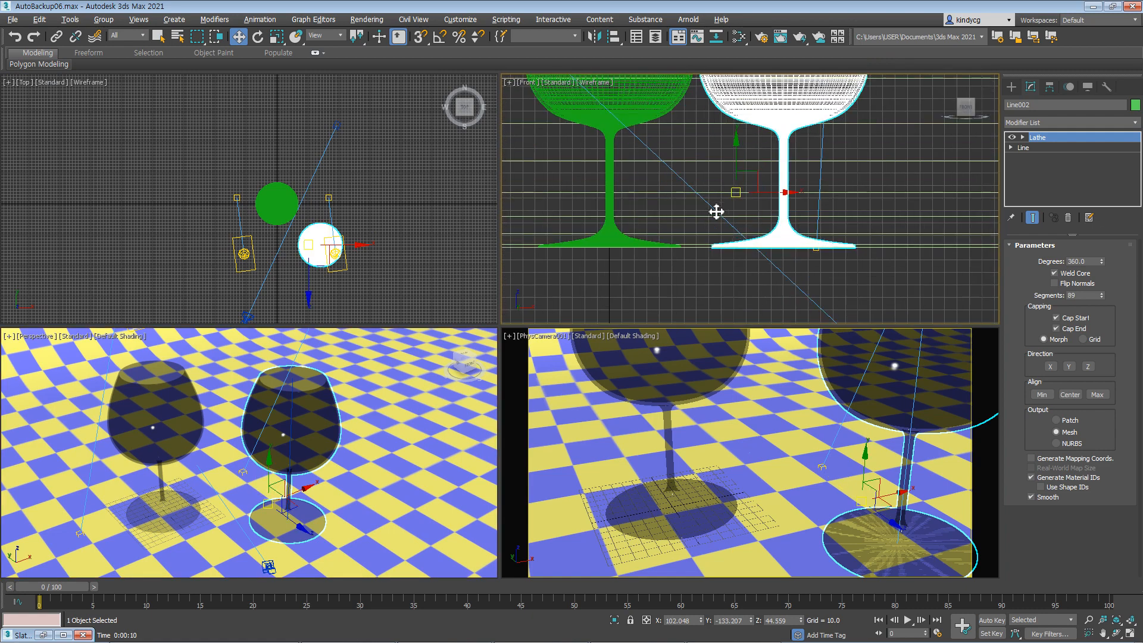
{"action": "left_click", "coordinate": [665, 287]}
{"action": "scroll", "coordinate": [658, 272], "scroll_direction": "up", "scroll_amount": 4}
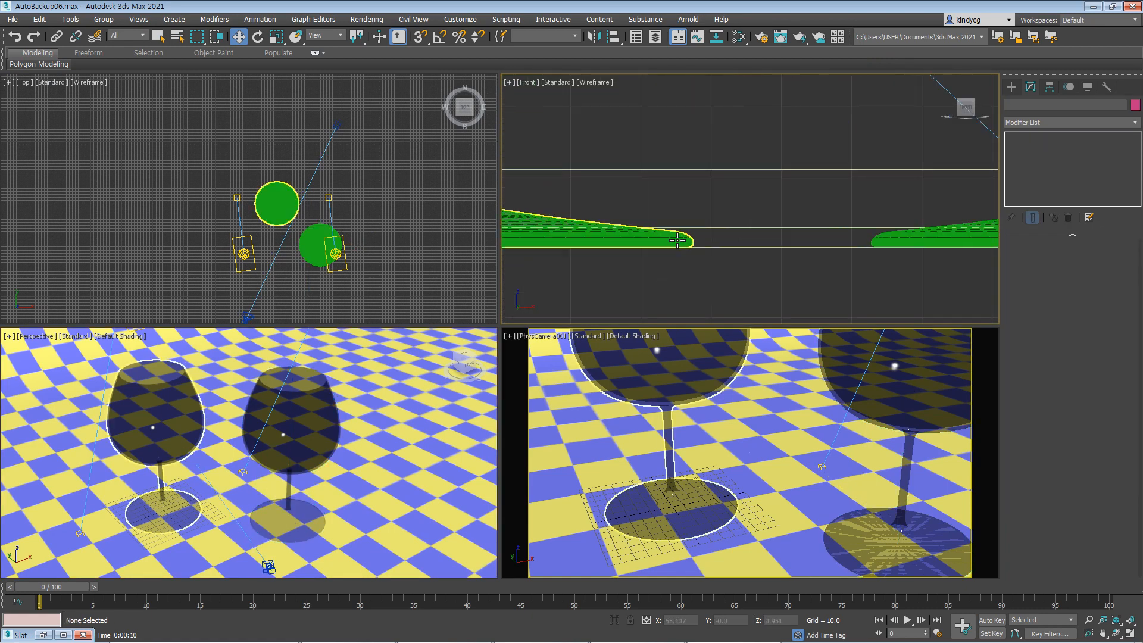
{"action": "left_click", "coordinate": [658, 239]}
{"action": "middle_click_drag", "start_coordinate": [839, 271], "coordinate": [728, 274]}
{"action": "scroll", "coordinate": [730, 274], "scroll_direction": "down", "scroll_amount": 1}
{"action": "left_click", "coordinate": [783, 249], "text": "ctrl"}
{"action": "scroll", "coordinate": [788, 276], "scroll_direction": "down", "scroll_amount": 3}
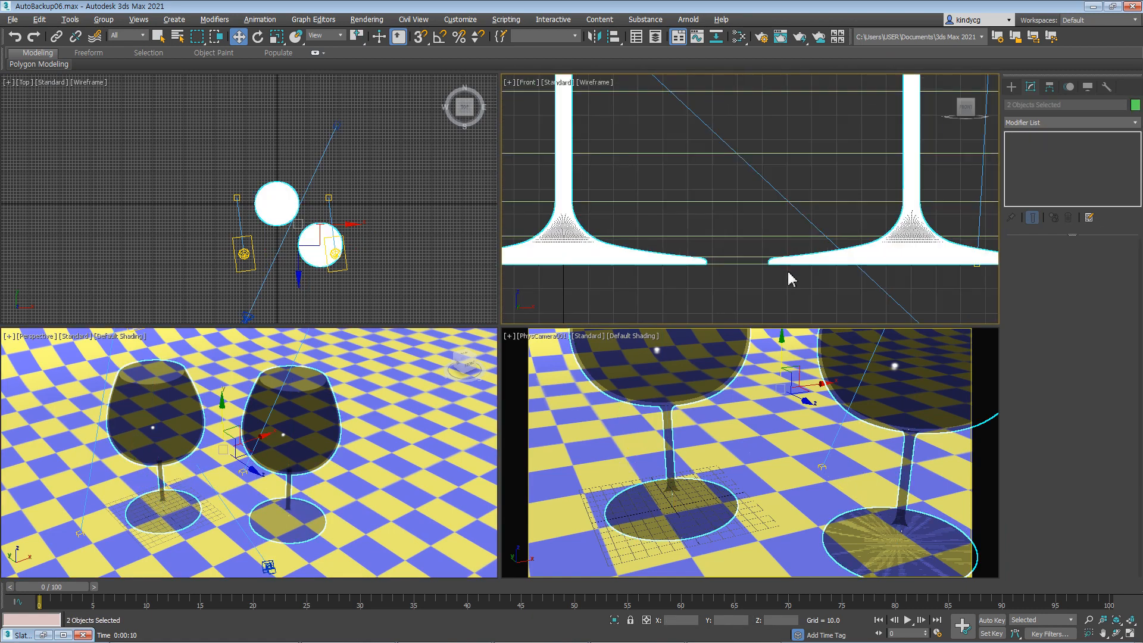
{"action": "left_click", "coordinate": [783, 345]}
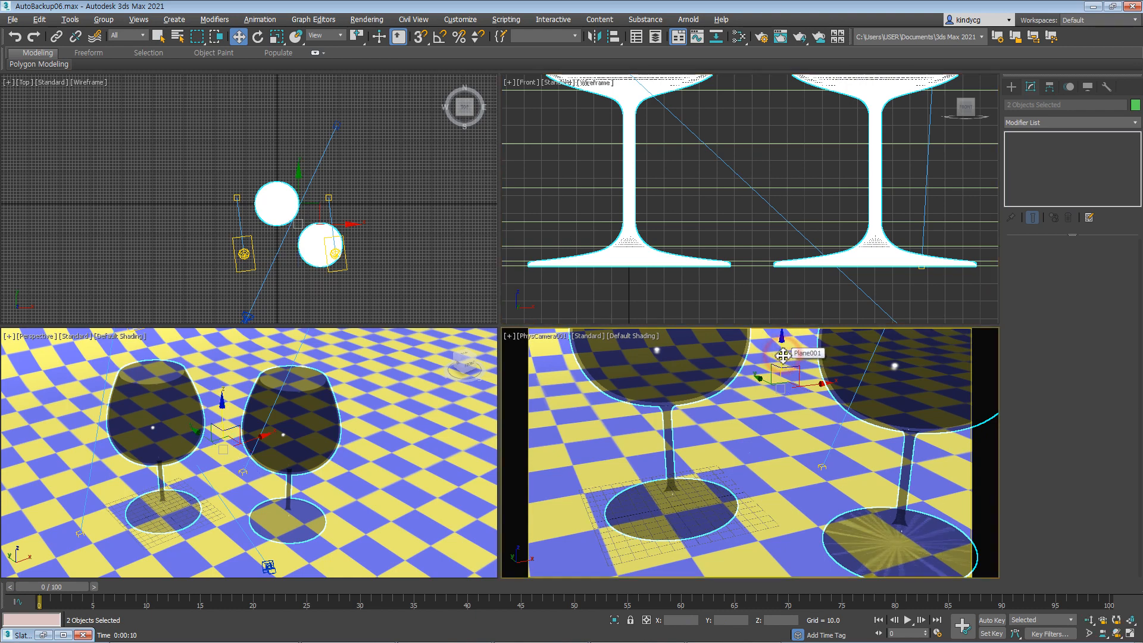
{"action": "left_click", "coordinate": [720, 289]}
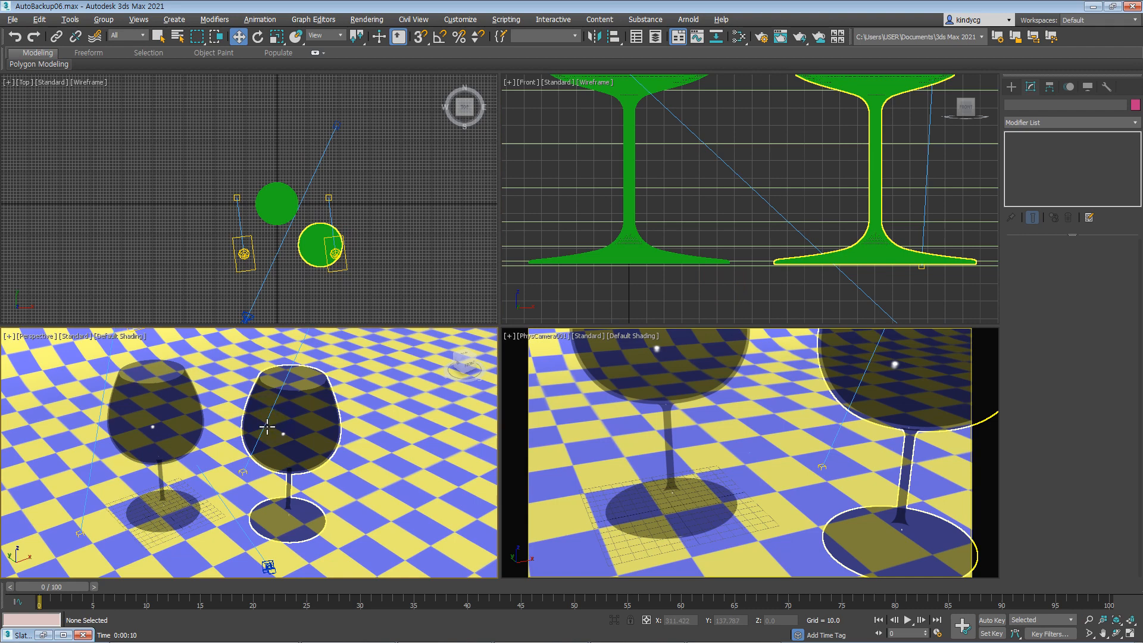
Step: Reopen the last render, frame both wine glasses with a render region, and close the render window
{"action": "left_click", "coordinate": [780, 37]}
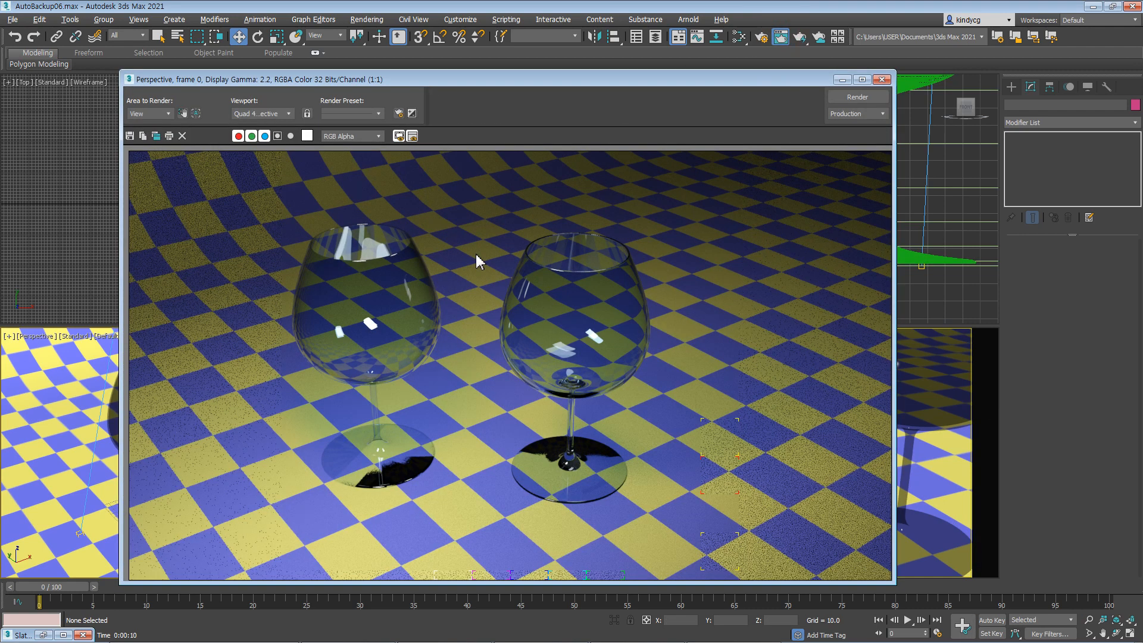
{"action": "left_click_drag", "start_coordinate": [439, 86], "coordinate": [544, 85]}
{"action": "left_click", "coordinate": [236, 134]}
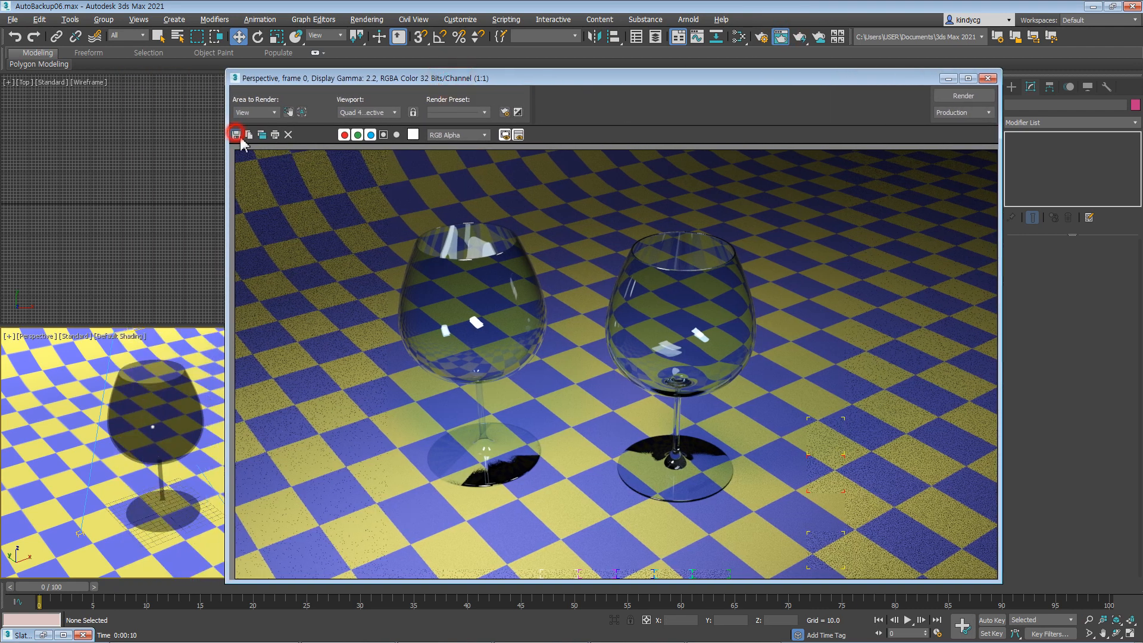
{"action": "left_click", "coordinate": [769, 96]}
{"action": "left_click", "coordinate": [288, 112]}
{"action": "left_click_drag", "start_coordinate": [922, 366], "coordinate": [800, 386]}
{"action": "left_click_drag", "start_coordinate": [316, 368], "coordinate": [356, 375]}
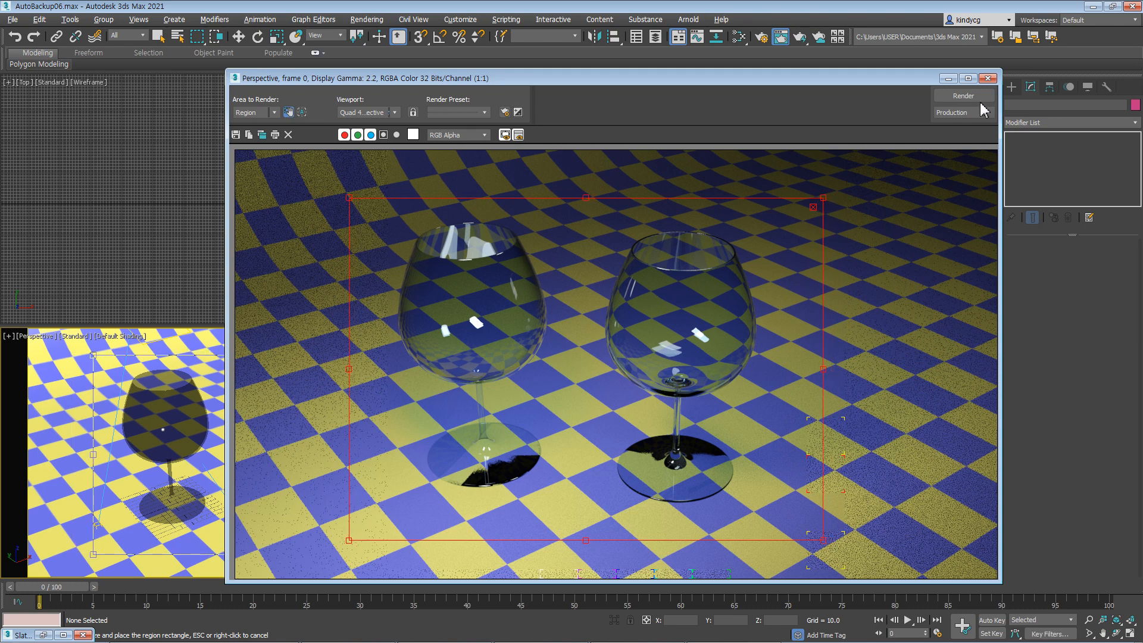
{"action": "left_click", "coordinate": [988, 79]}
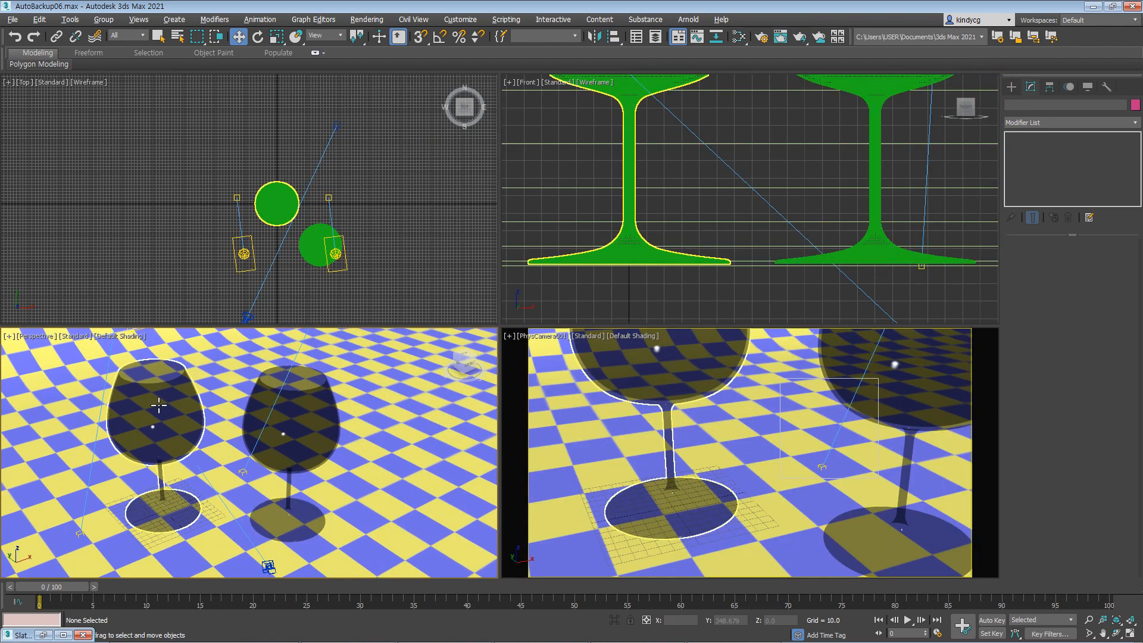
Step: Turn on safe frames in the perspective view
{"action": "left_click", "coordinate": [39, 350]}
{"action": "left_click", "coordinate": [36, 337]}
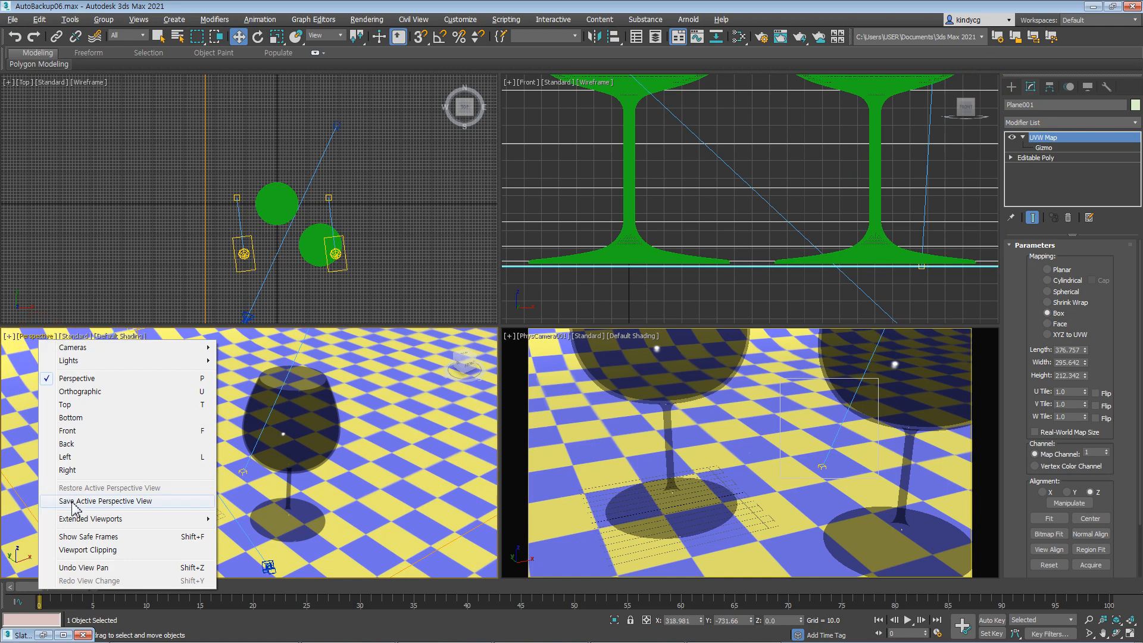
{"action": "left_click", "coordinate": [89, 536]}
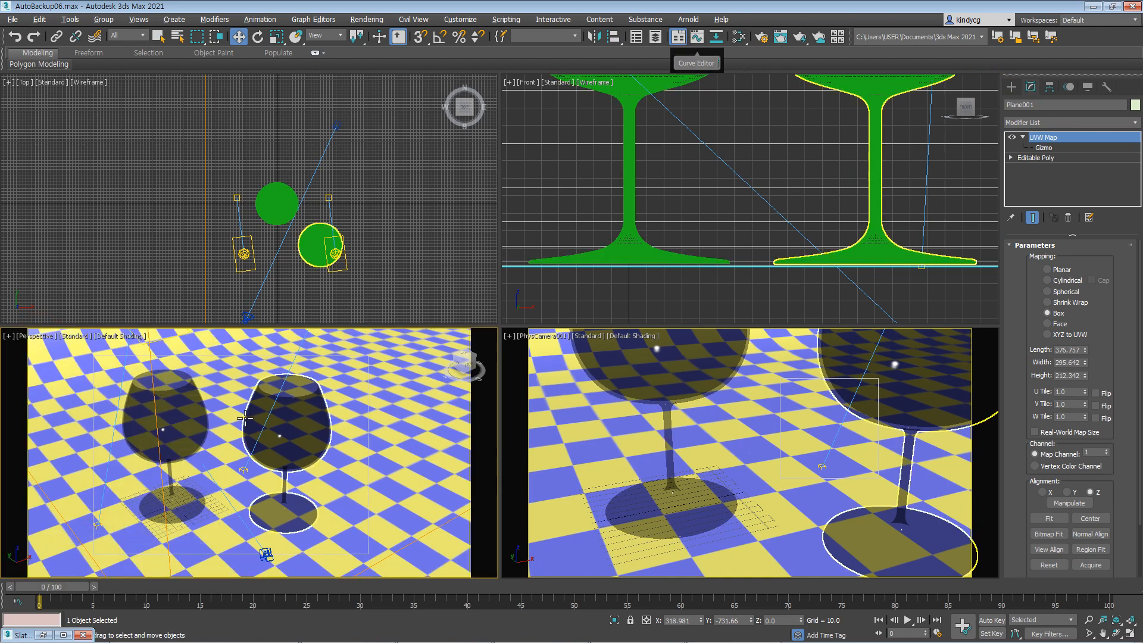
Step: Shrink the render region to the area around both wine glass bases and render only that region
{"action": "left_click", "coordinate": [780, 36]}
{"action": "left_click_drag", "start_coordinate": [472, 85], "coordinate": [673, 91]}
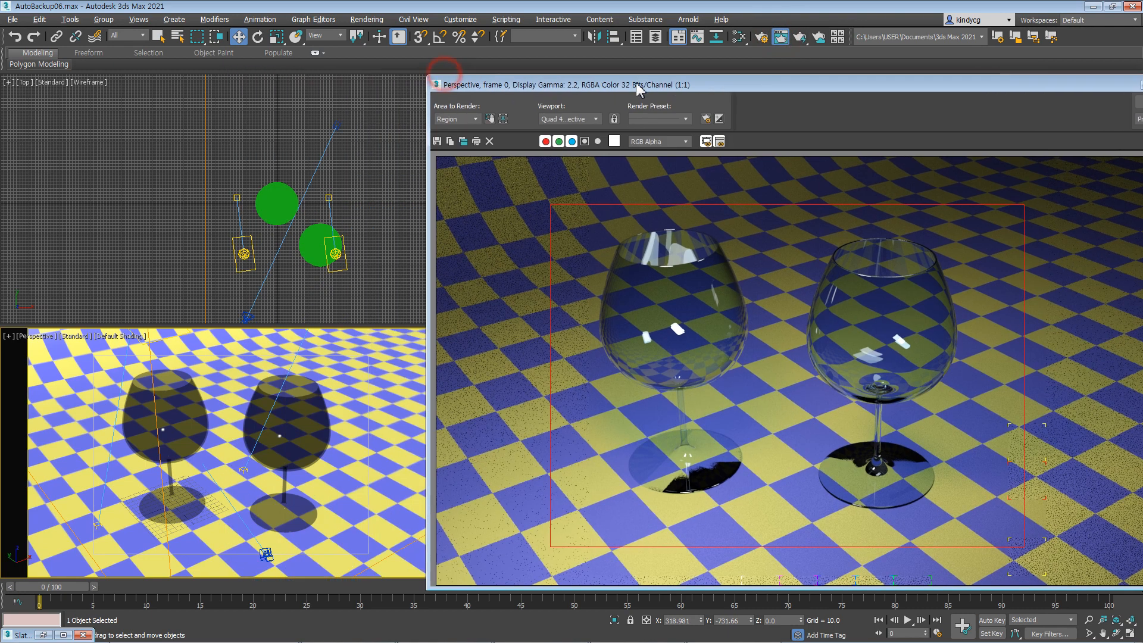
{"action": "left_click", "coordinate": [490, 119]}
{"action": "left_click_drag", "start_coordinate": [637, 88], "coordinate": [624, 66]}
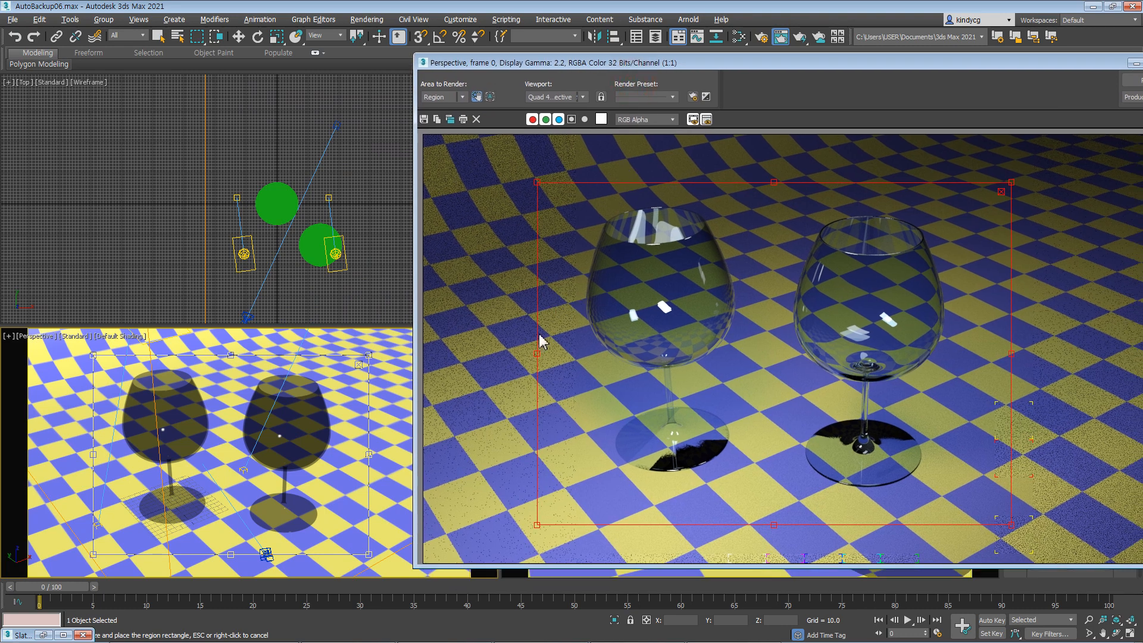
{"action": "left_click_drag", "start_coordinate": [538, 356], "coordinate": [548, 356]}
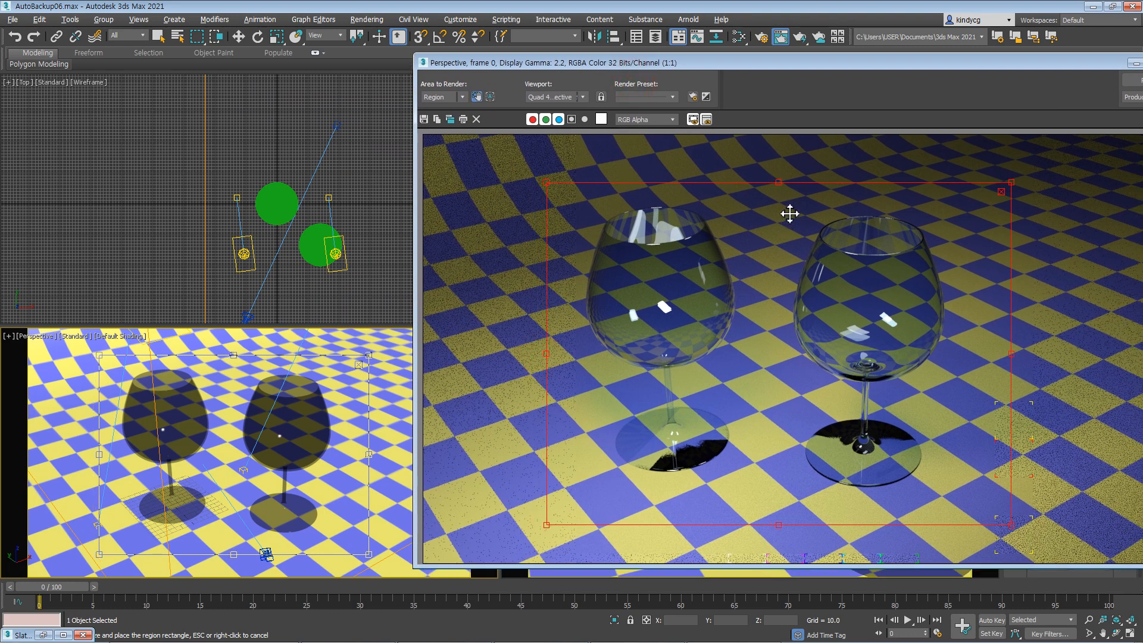
{"action": "left_click_drag", "start_coordinate": [779, 183], "coordinate": [770, 395]}
{"action": "left_click_drag", "start_coordinate": [753, 463], "coordinate": [754, 456]}
{"action": "left_click_drag", "start_coordinate": [1054, 65], "coordinate": [1013, 66]}
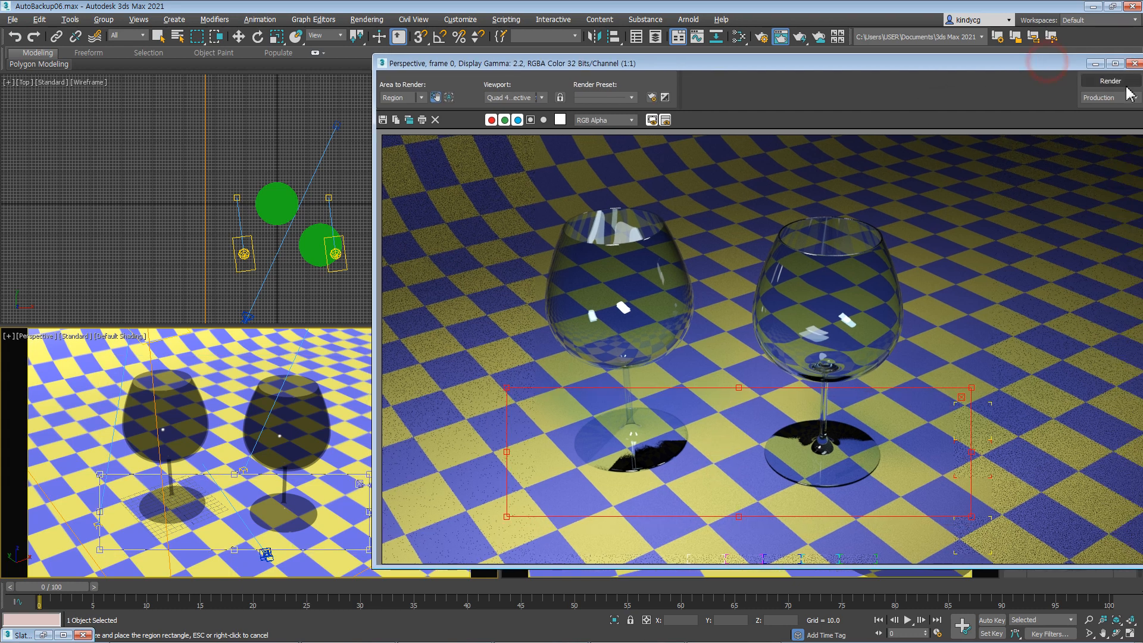
{"action": "left_click", "coordinate": [1110, 80]}
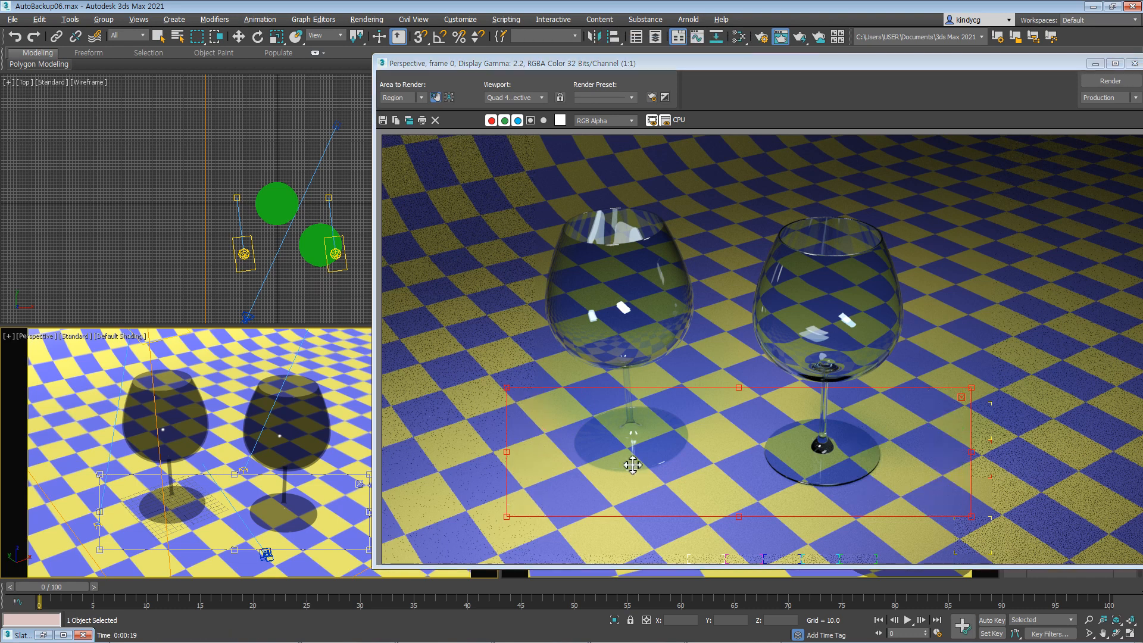
Step: Examine the rendered bowls, stems and bases of both wine glasses up close, and close the render window
{"action": "key", "text": "w"}
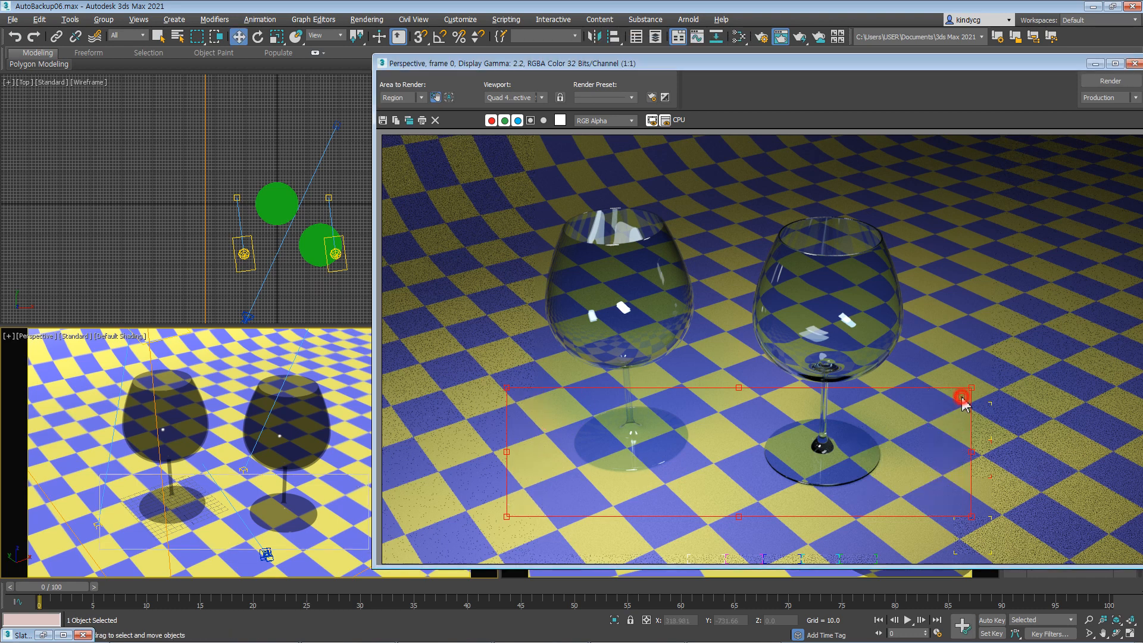
{"action": "scroll", "coordinate": [780, 418], "scroll_direction": "up", "scroll_amount": 1}
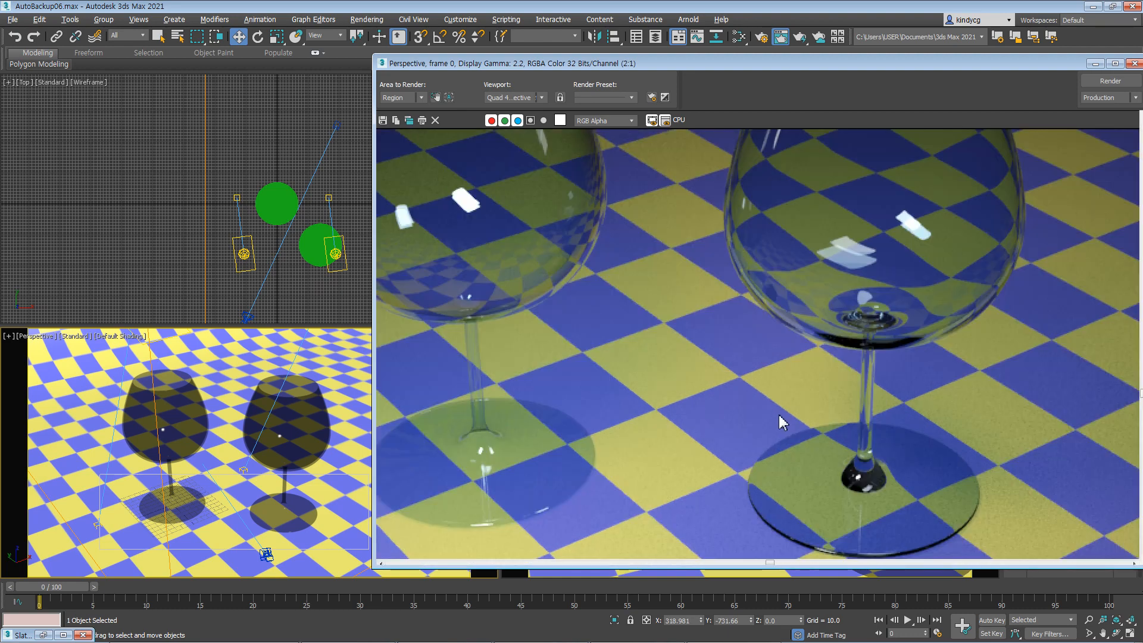
{"action": "scroll", "coordinate": [744, 423], "scroll_direction": "up", "scroll_amount": 1}
{"action": "middle_click_drag", "start_coordinate": [714, 398], "coordinate": [725, 422]}
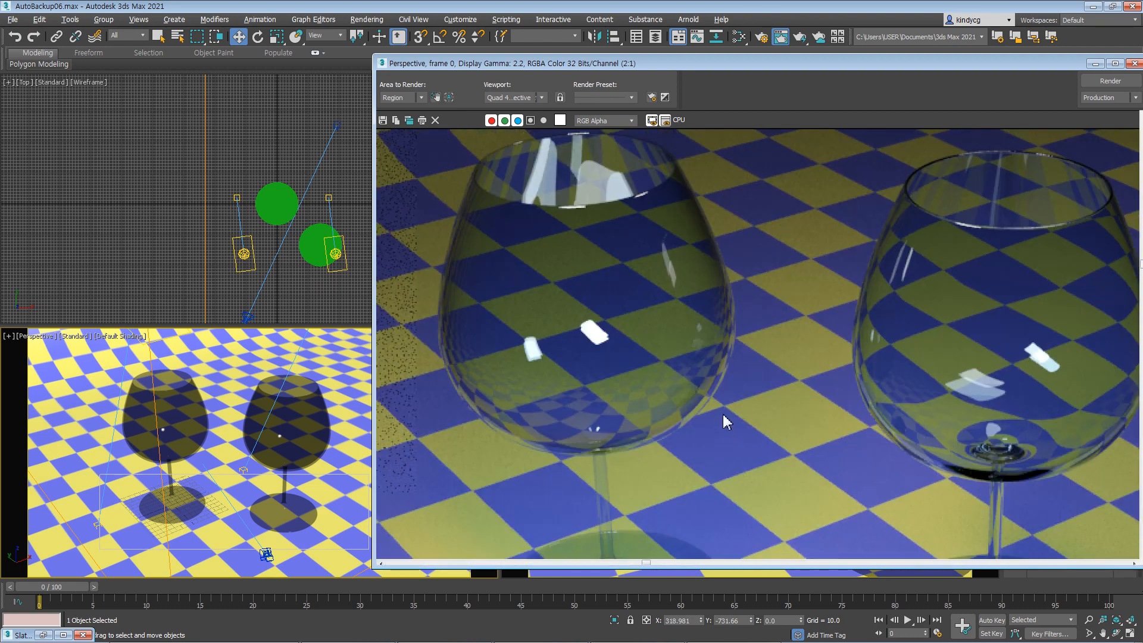
{"action": "scroll", "coordinate": [860, 414], "scroll_direction": "down", "scroll_amount": 2}
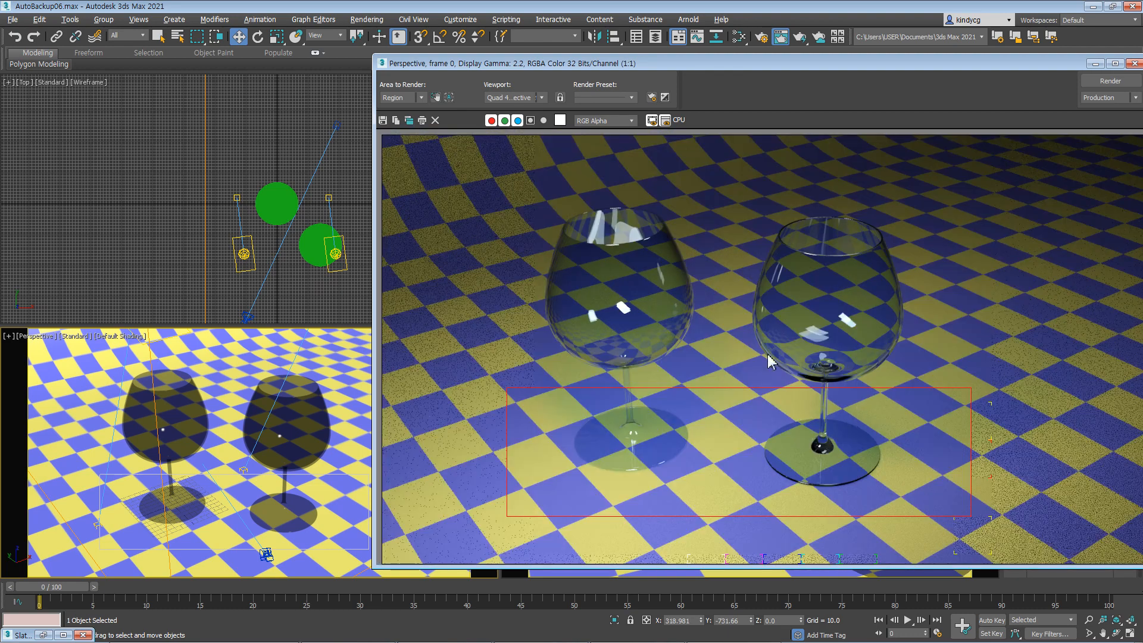
{"action": "left_click_drag", "start_coordinate": [1023, 63], "coordinate": [903, 63]}
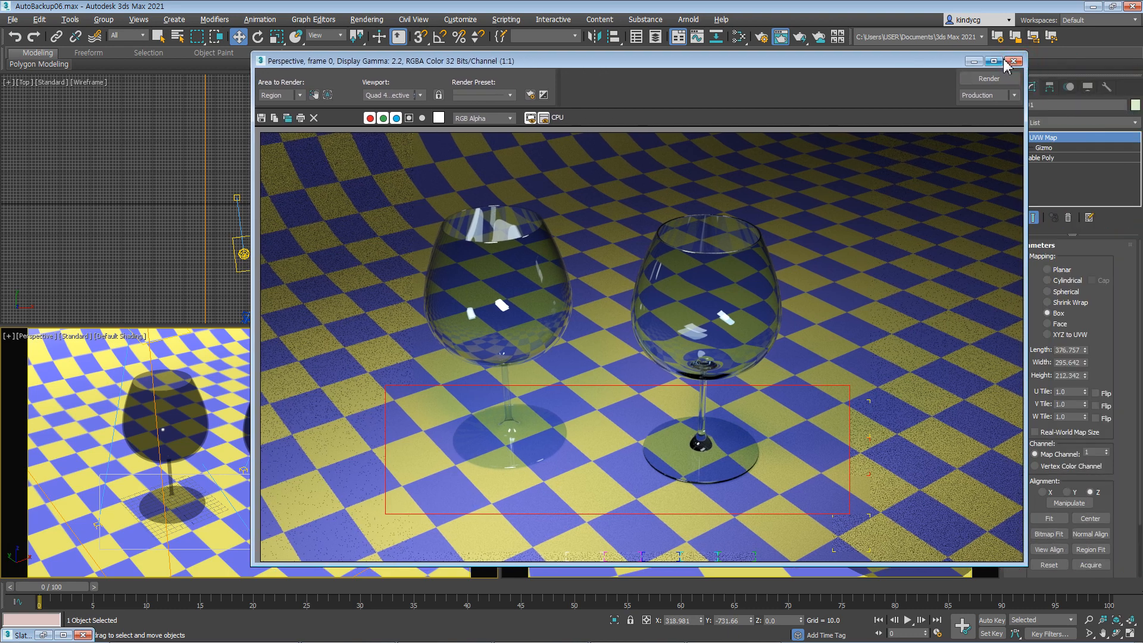
{"action": "left_click", "coordinate": [1015, 63]}
Step: Select the first wine glass, arrange the Material #44 and Material #45 nodes side by side, and show Material #44's parameters
{"action": "left_click", "coordinate": [267, 427]}
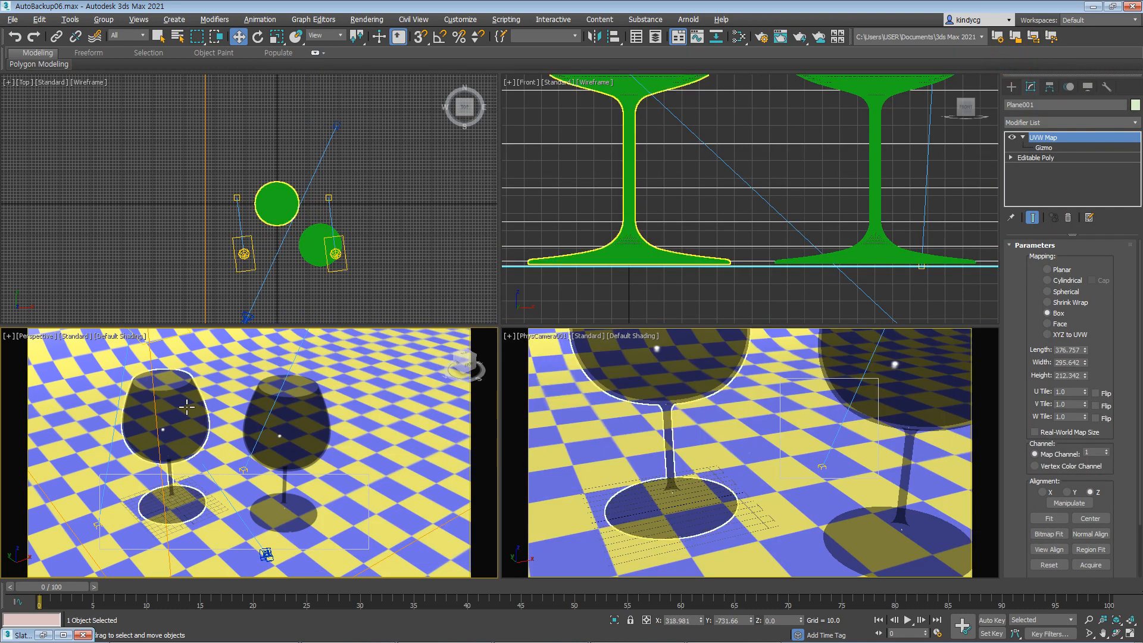
{"action": "key", "text": "m"}
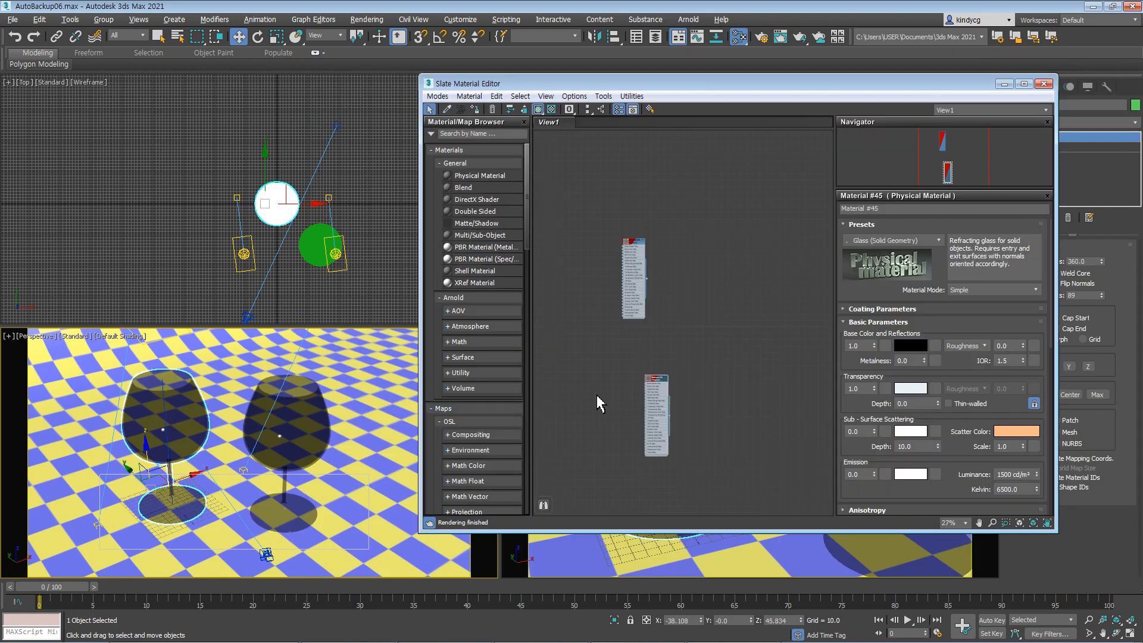
{"action": "left_click_drag", "start_coordinate": [661, 386], "coordinate": [697, 250]}
{"action": "scroll", "coordinate": [672, 241], "scroll_direction": "up", "scroll_amount": 5}
{"action": "double_click", "coordinate": [584, 241]}
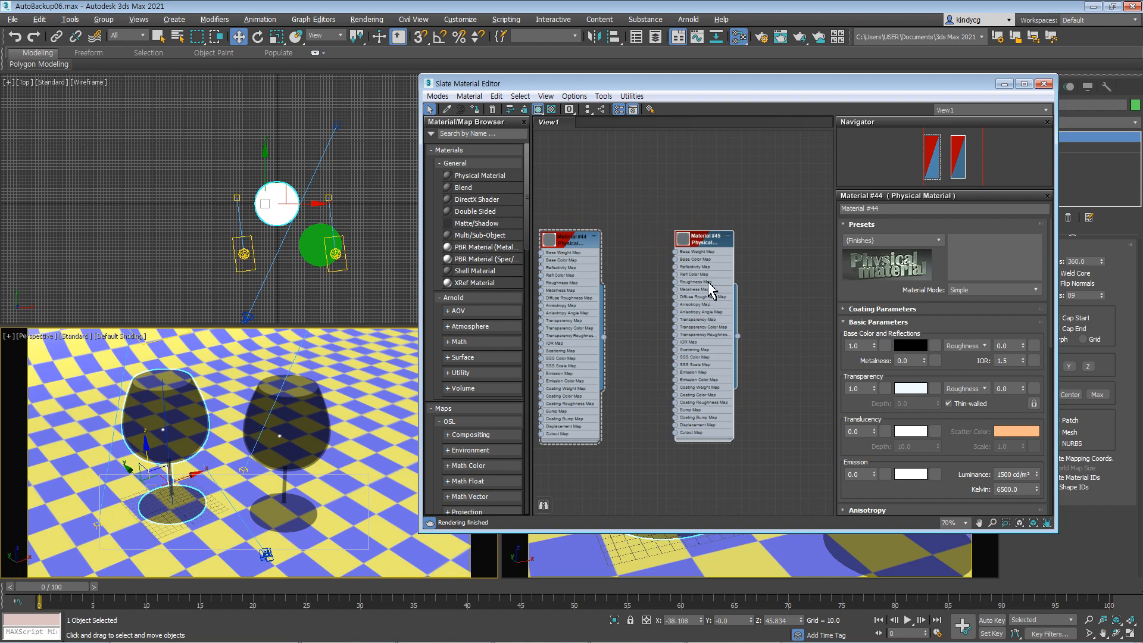
{"action": "left_click_drag", "start_coordinate": [575, 244], "coordinate": [591, 247]}
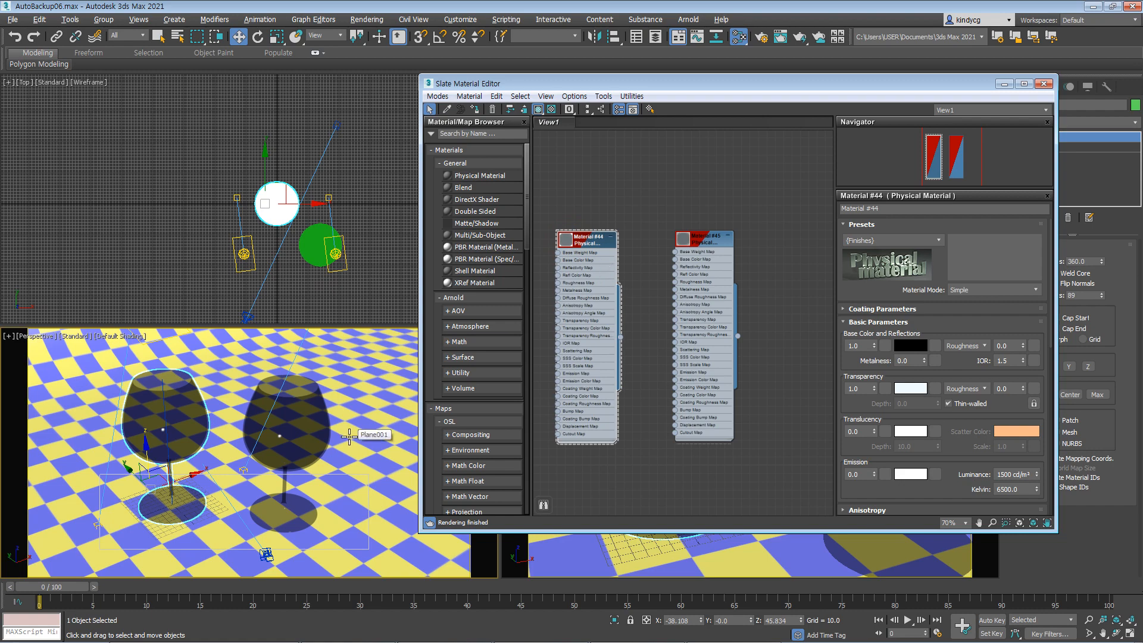
{"action": "left_click", "coordinate": [1005, 84]}
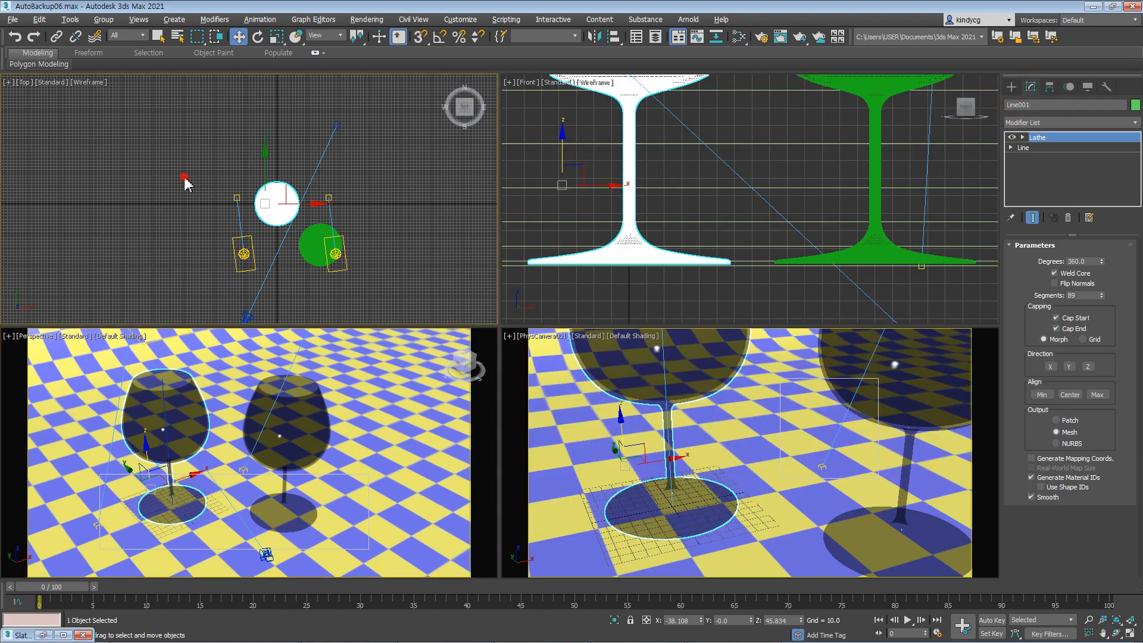
Step: Create a box in the top view whose base surrounds the wine glasses, lights and camera
{"action": "left_click", "coordinate": [185, 182]}
{"action": "scroll", "coordinate": [321, 211], "scroll_direction": "down", "scroll_amount": 8}
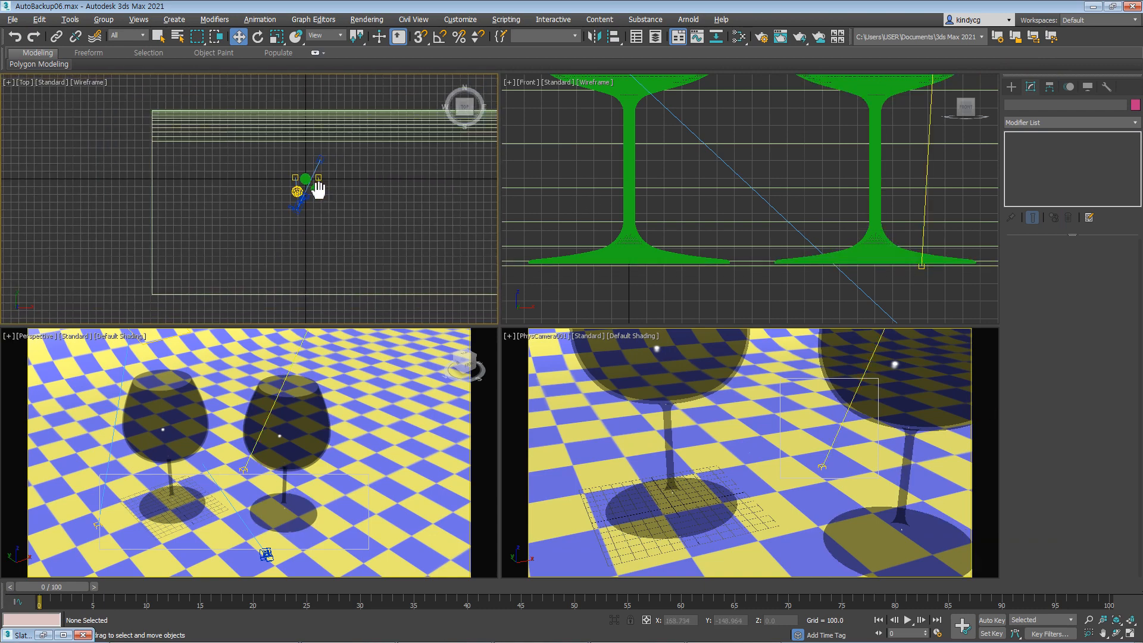
{"action": "left_click", "coordinate": [1011, 87]}
{"action": "left_click", "coordinate": [1045, 158]}
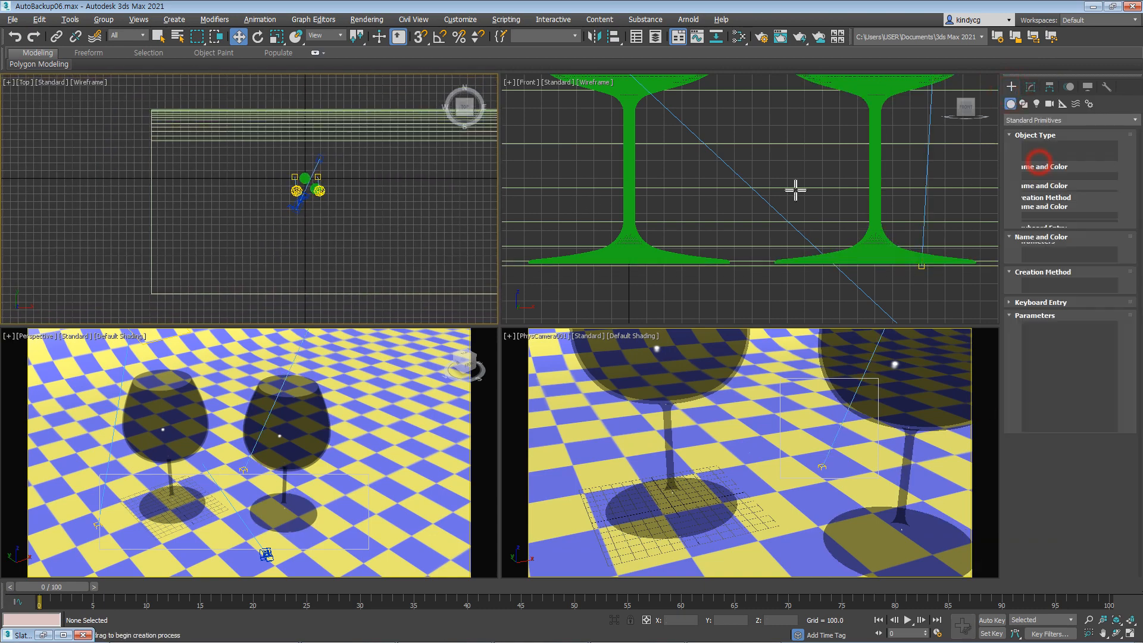
{"action": "left_click_drag", "start_coordinate": [254, 157], "coordinate": [350, 219]}
{"action": "left_click", "coordinate": [344, 157]}
{"action": "right_click", "coordinate": [344, 158]}
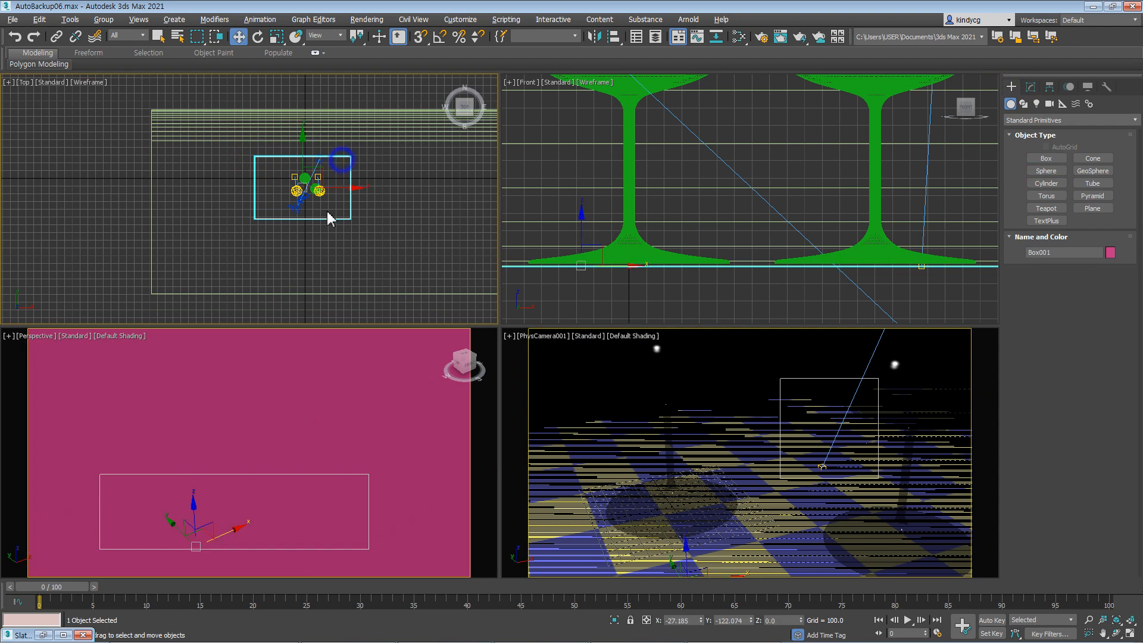
Step: Switch the top view to perspective and convert the box to an Editable Poly
{"action": "mouse_move", "coordinate": [316, 241]}
{"action": "middle_mouse_down"}
{"action": "mouse_move", "coordinate": [294, 253]}
{"action": "mouse_move", "coordinate": [345, 225]}
{"action": "mouse_move", "coordinate": [318, 226]}
{"action": "mouse_move", "coordinate": [320, 259]}
{"action": "mouse_move", "coordinate": [309, 226]}
{"action": "middle_mouse_up"}
{"action": "scroll", "coordinate": [293, 252], "scroll_direction": "down", "scroll_amount": 3}
{"action": "key", "text": "p"}
{"action": "right_click", "coordinate": [367, 257]}
{"action": "left_click", "coordinate": [280, 313]}
{"action": "scroll", "coordinate": [295, 302], "scroll_direction": "down", "scroll_amount": 3}
{"action": "key", "text": "1"}
{"action": "right_click", "coordinate": [355, 244]}
{"action": "mouse_move", "coordinate": [447, 364]}
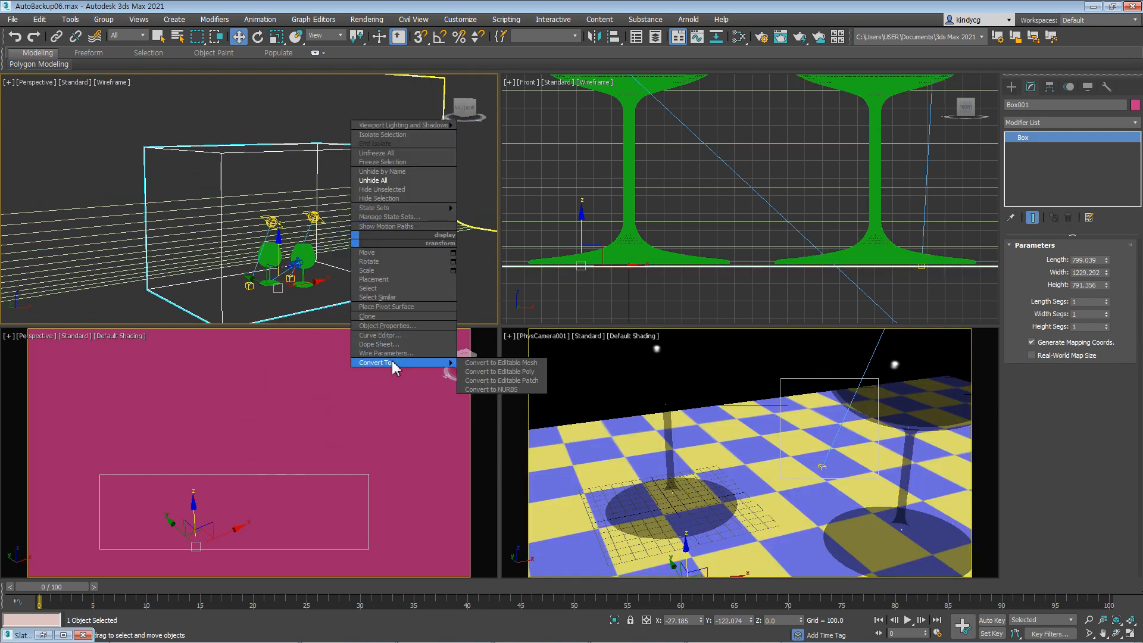
{"action": "left_click", "coordinate": [509, 374]}
Step: Reshape the box around the wine glasses by lowering its top vertices and moving its side vertices
{"action": "left_click_drag", "start_coordinate": [113, 132], "coordinate": [421, 178]}
{"action": "left_click_drag", "start_coordinate": [280, 120], "coordinate": [289, 183]}
{"action": "middle_click_drag", "start_coordinate": [285, 178], "coordinate": [302, 138], "text": "alt"}
{"action": "left_click_drag", "start_coordinate": [323, 228], "coordinate": [273, 232]}
{"action": "middle_click_drag", "start_coordinate": [273, 232], "coordinate": [255, 266], "text": "alt"}
{"action": "left_click_drag", "start_coordinate": [227, 219], "coordinate": [278, 205]}
{"action": "left_click_drag", "start_coordinate": [459, 264], "coordinate": [460, 263]}
{"action": "left_click_drag", "start_coordinate": [408, 184], "coordinate": [339, 237]}
{"action": "middle_click_drag", "start_coordinate": [339, 238], "coordinate": [348, 229], "text": "alt"}
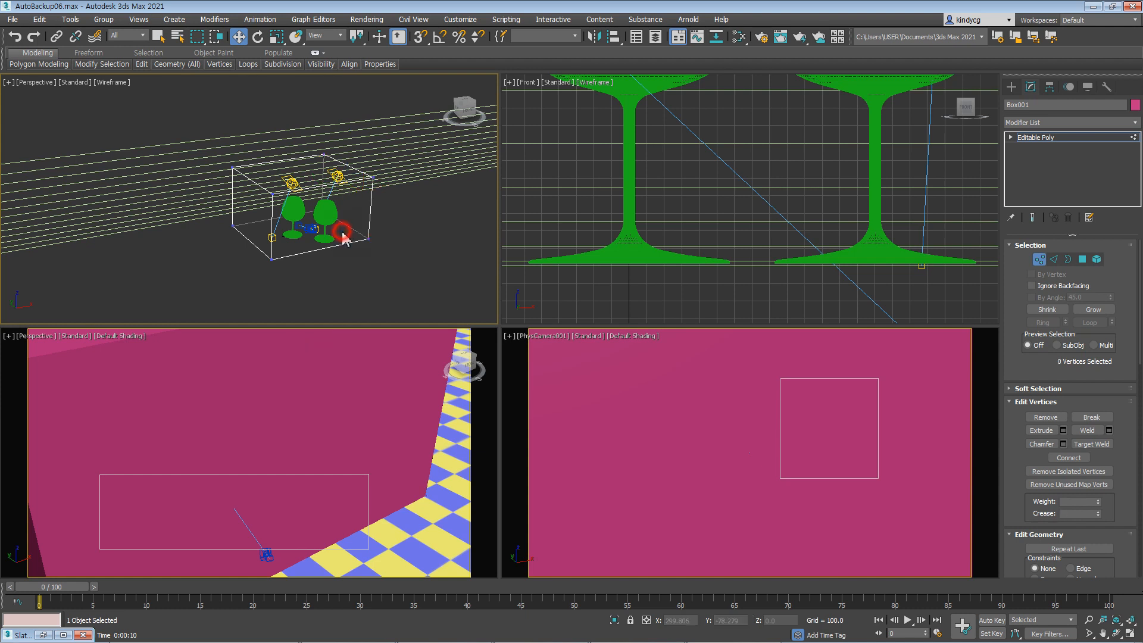
Step: Inset the box's front polygon slightly and push it inward to the back, hollowing the box into an open-fronted room
{"action": "key", "text": "4"}
{"action": "left_click", "coordinate": [350, 204]}
{"action": "right_click", "coordinate": [346, 204]}
{"action": "left_click", "coordinate": [332, 262]}
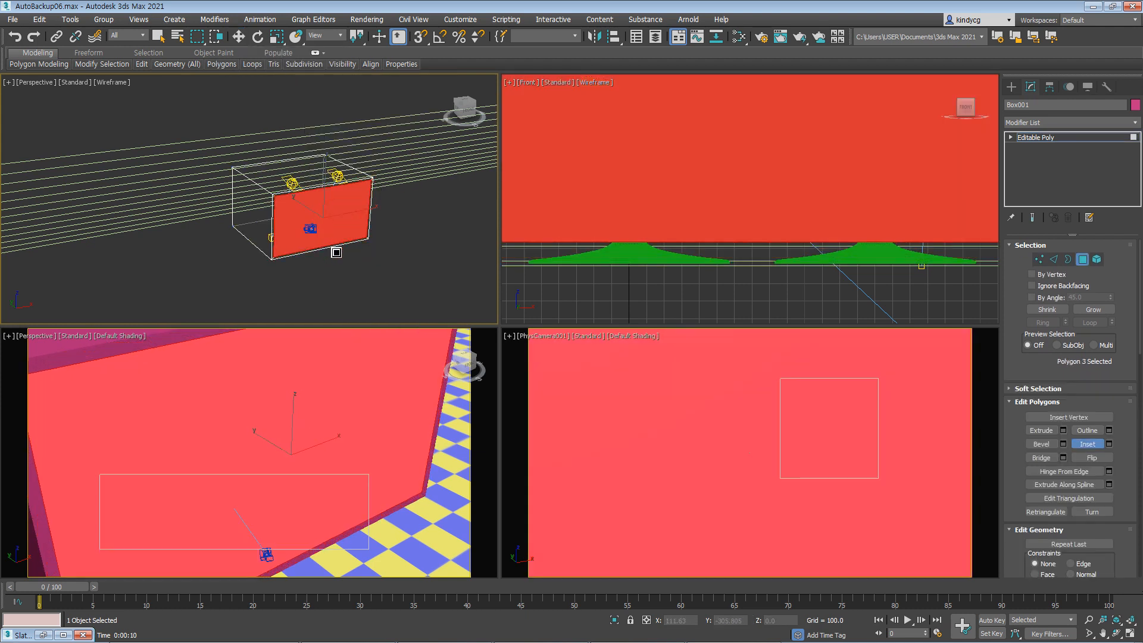
{"action": "right_click", "coordinate": [366, 239]}
{"action": "left_click", "coordinate": [324, 258]}
{"action": "left_click_drag", "start_coordinate": [315, 212], "coordinate": [472, 381]}
{"action": "key", "text": "w"}
{"action": "left_click_drag", "start_coordinate": [321, 221], "coordinate": [267, 184]}
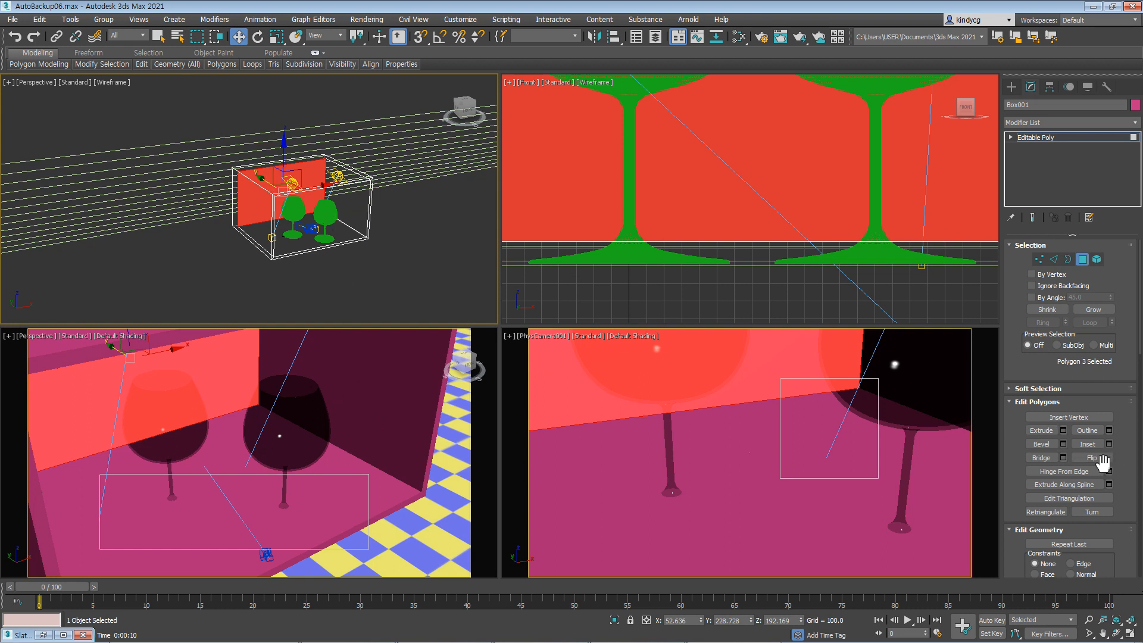
Step: Detach the inner back polygon as a clone, leave polygon editing and deselect the box
{"action": "scroll", "coordinate": [1011, 440], "scroll_direction": "down", "scroll_amount": 3}
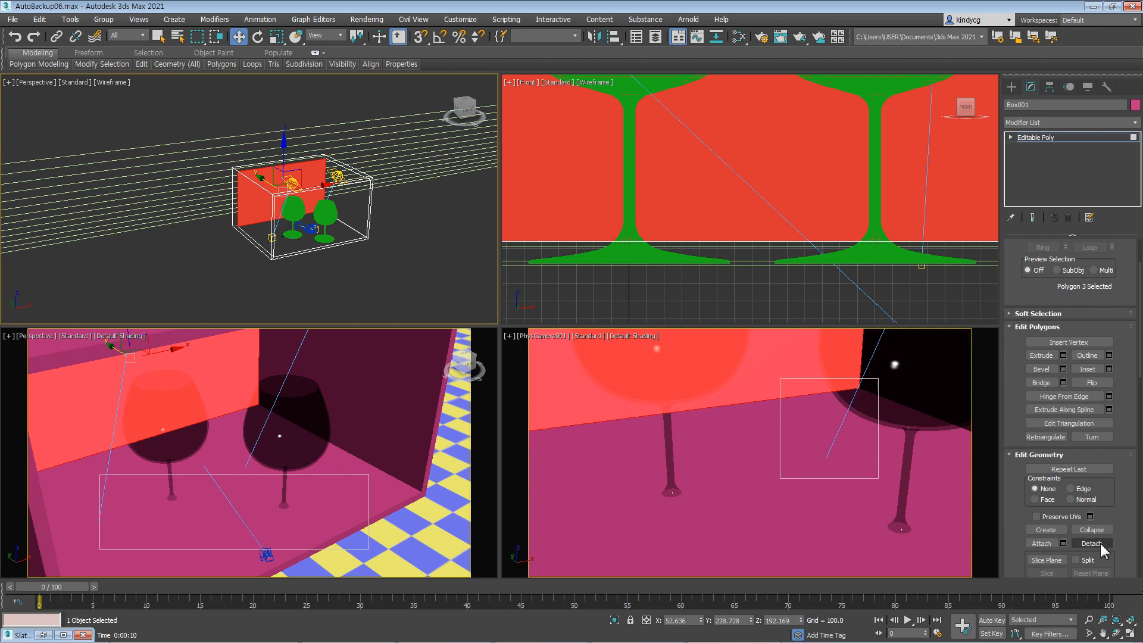
{"action": "left_click", "coordinate": [1091, 543]}
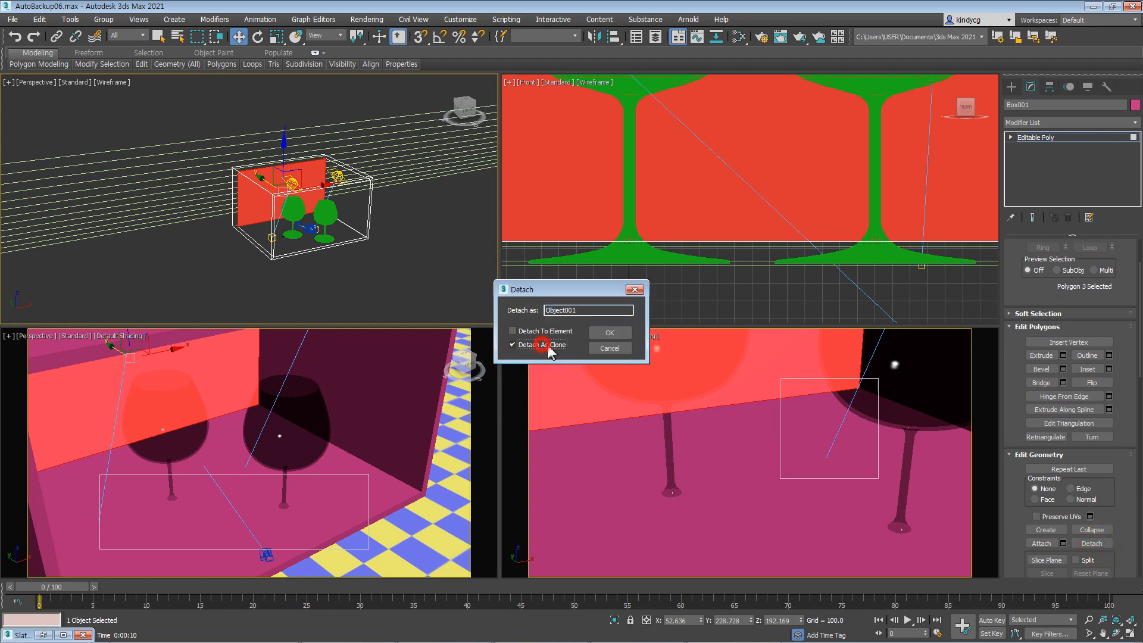
{"action": "left_click", "coordinate": [608, 332]}
{"action": "left_click", "coordinate": [1054, 137]}
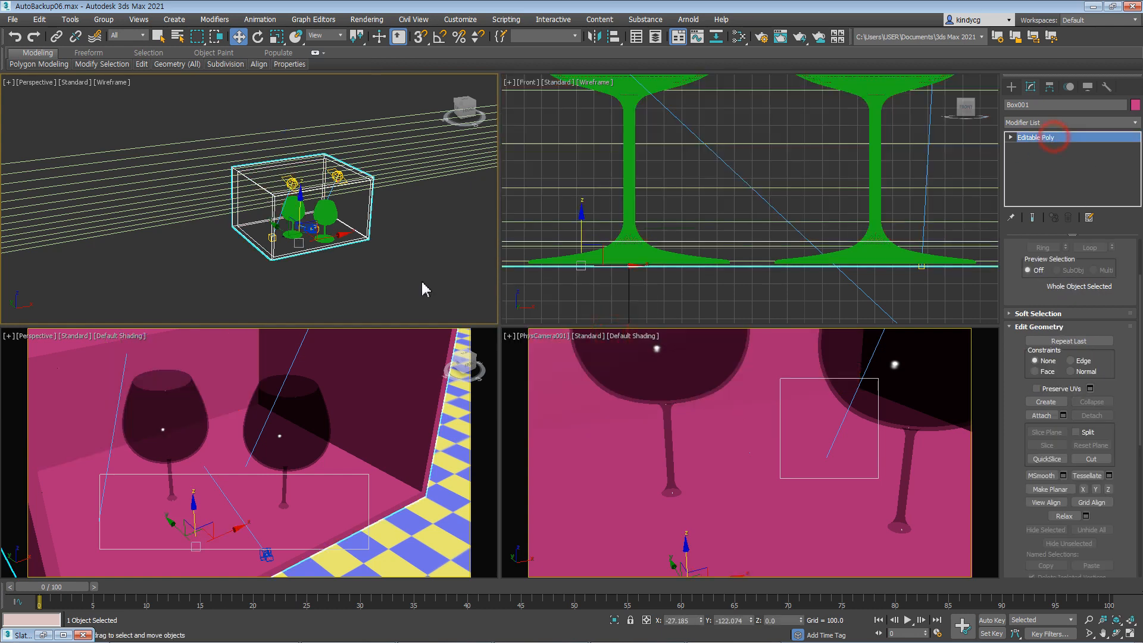
{"action": "left_click", "coordinate": [388, 292]}
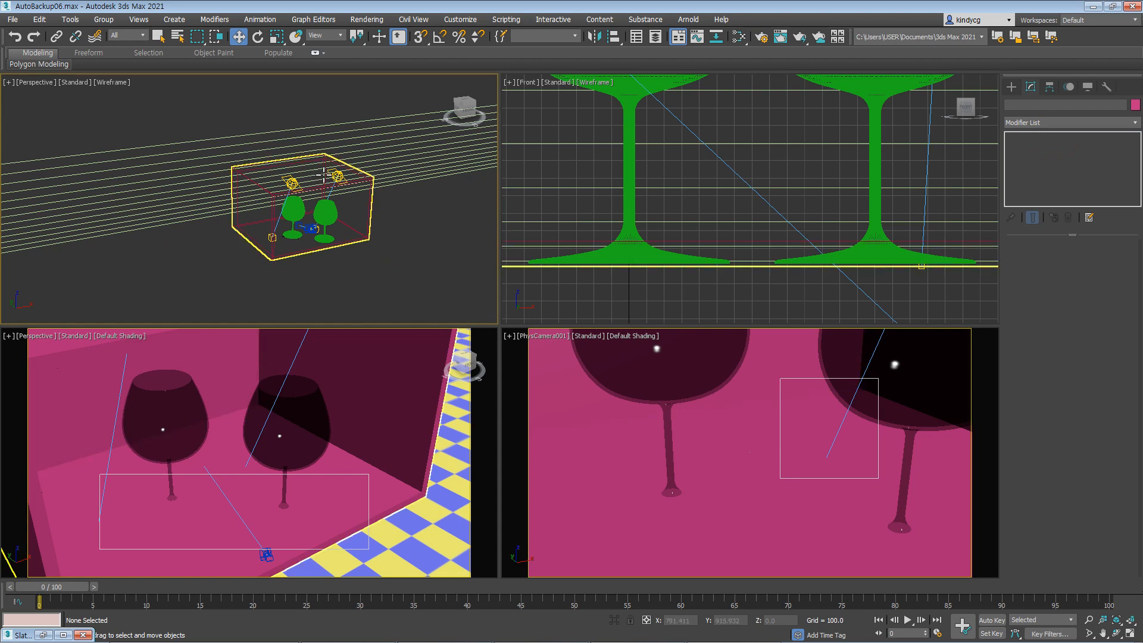
Step: Move the detached panel forward to cover the open front of the box
{"action": "left_click", "coordinate": [295, 240]}
{"action": "mouse_move", "coordinate": [296, 244]}
{"action": "left_mouse_down"}
{"action": "mouse_move", "coordinate": [320, 262]}
{"action": "mouse_move", "coordinate": [296, 273]}
{"action": "mouse_move", "coordinate": [321, 304]}
{"action": "left_mouse_up"}
{"action": "right_click", "coordinate": [322, 304]}
Step: Open the Slate Material Editor and create a new Physical Material node beside the two existing glass materials
{"action": "key", "text": "m"}
{"action": "mouse_move", "coordinate": [586, 246]}
{"action": "left_mouse_down"}
{"action": "mouse_move", "coordinate": [622, 210]}
{"action": "mouse_move", "coordinate": [606, 249]}
{"action": "left_mouse_up"}
{"action": "left_click_drag", "start_coordinate": [714, 239], "coordinate": [731, 264]}
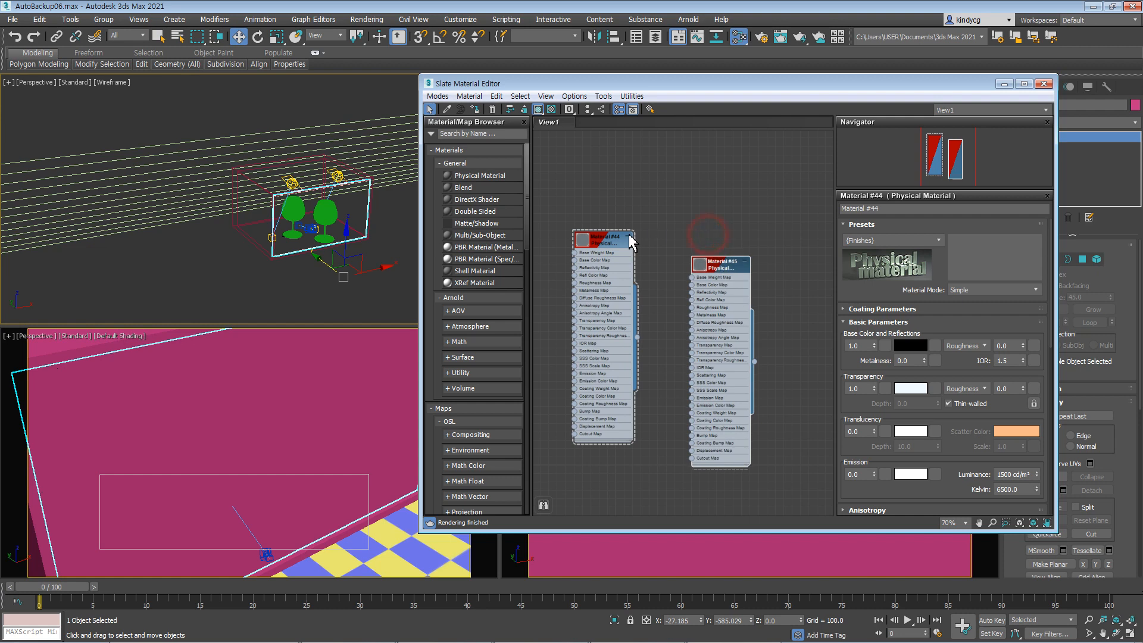
{"action": "left_click_drag", "start_coordinate": [594, 240], "coordinate": [628, 271]}
{"action": "right_click", "coordinate": [606, 206]}
{"action": "left_click", "coordinate": [635, 212]}
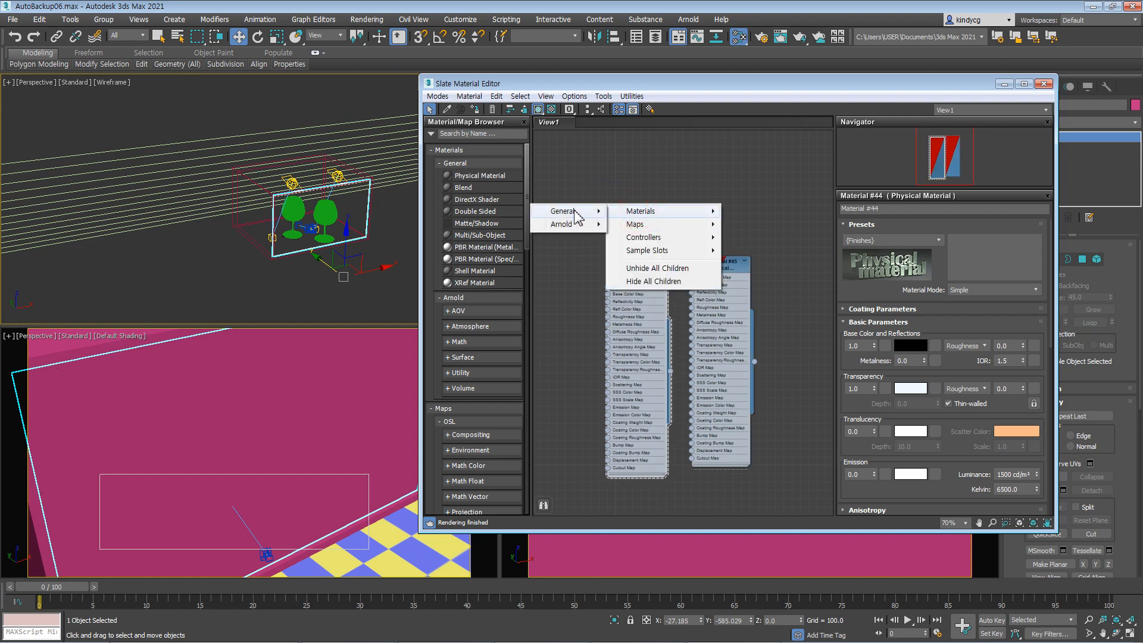
{"action": "mouse_move", "coordinate": [563, 211]}
{"action": "left_click", "coordinate": [483, 211]}
{"action": "left_click_drag", "start_coordinate": [606, 215], "coordinate": [574, 190]}
Step: Apply the Glass (Thin Geometry) preset to the new Physical Material and assign it to the selected front panel
{"action": "left_click", "coordinate": [894, 241]}
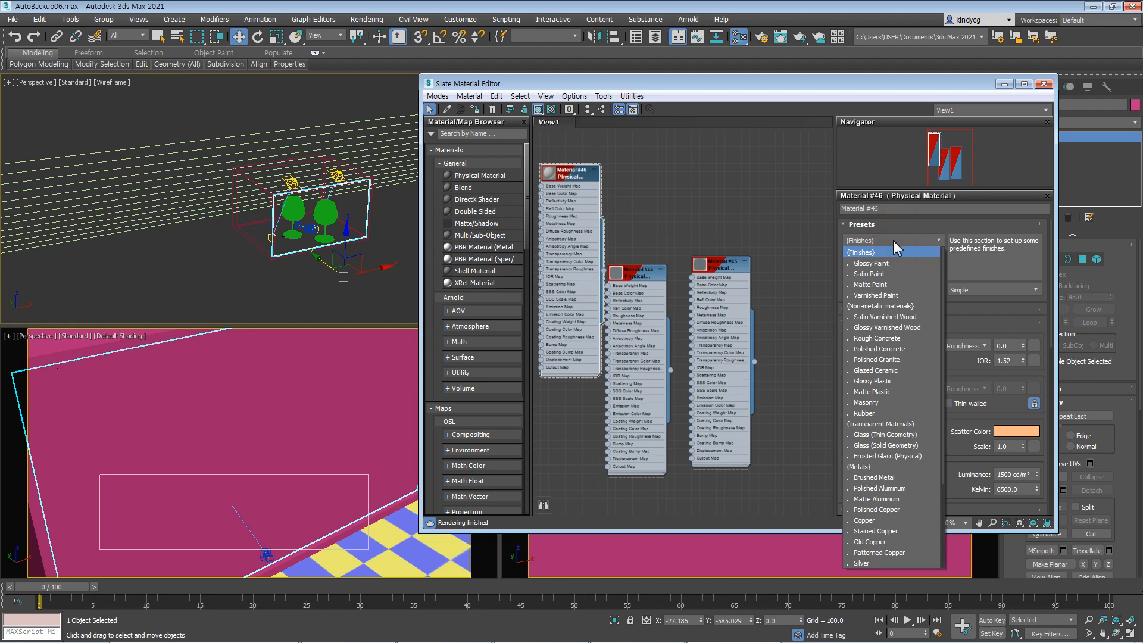
{"action": "left_click", "coordinate": [899, 436]}
{"action": "left_click", "coordinate": [475, 109]}
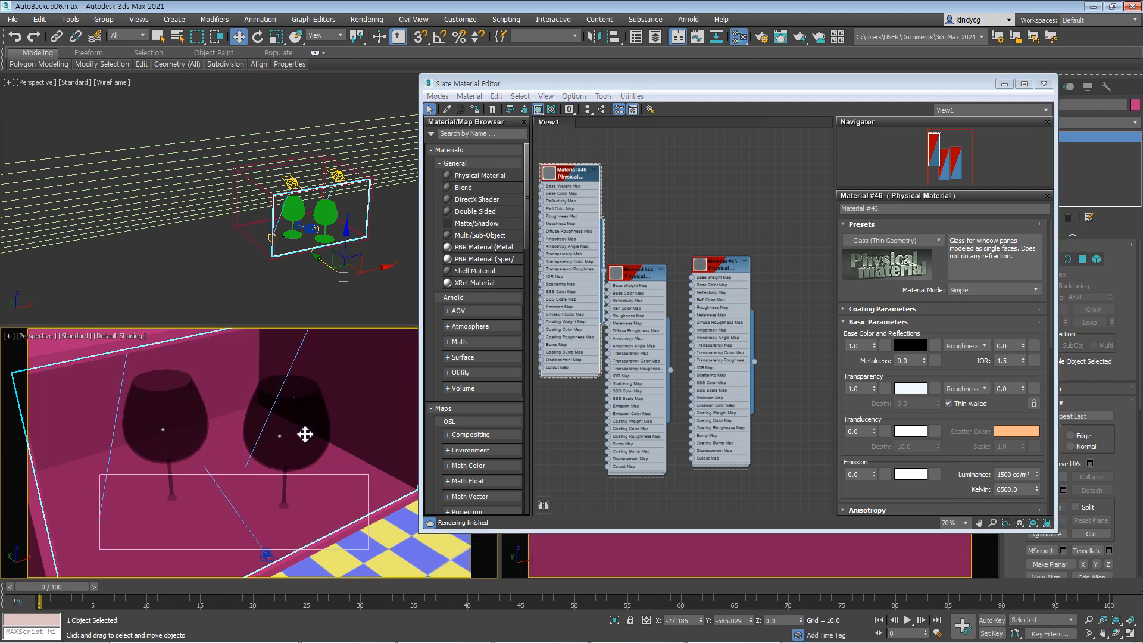
Step: Render the marked region of the perspective view to check the panel, and minimize the material editor
{"action": "key", "text": "shift+q"}
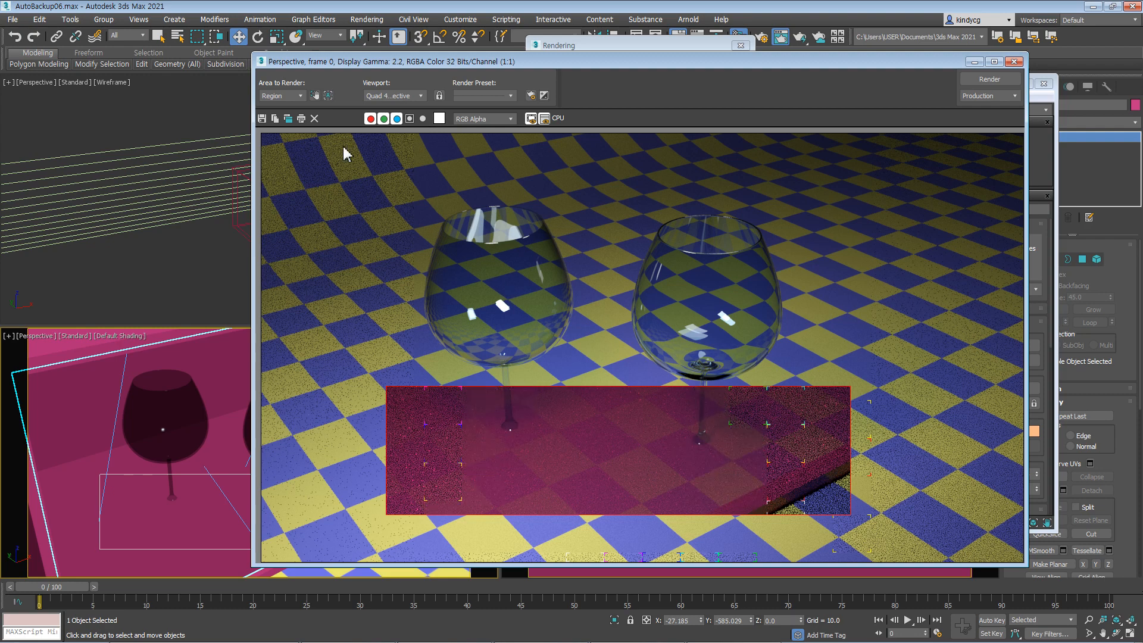
{"action": "left_click", "coordinate": [676, 45]}
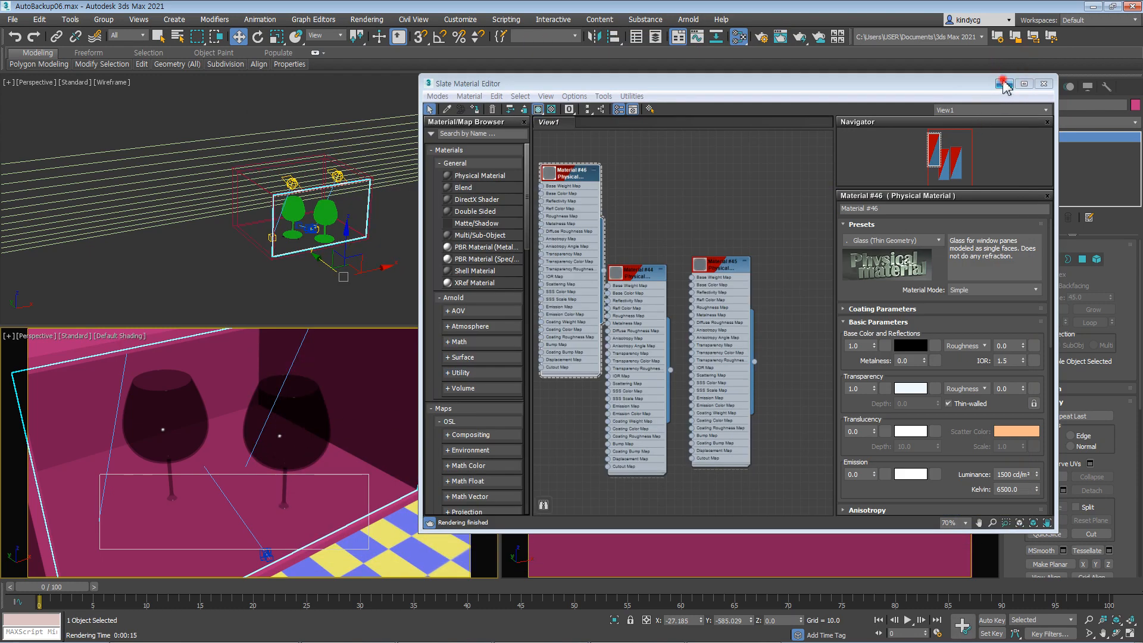
{"action": "left_click", "coordinate": [1003, 84]}
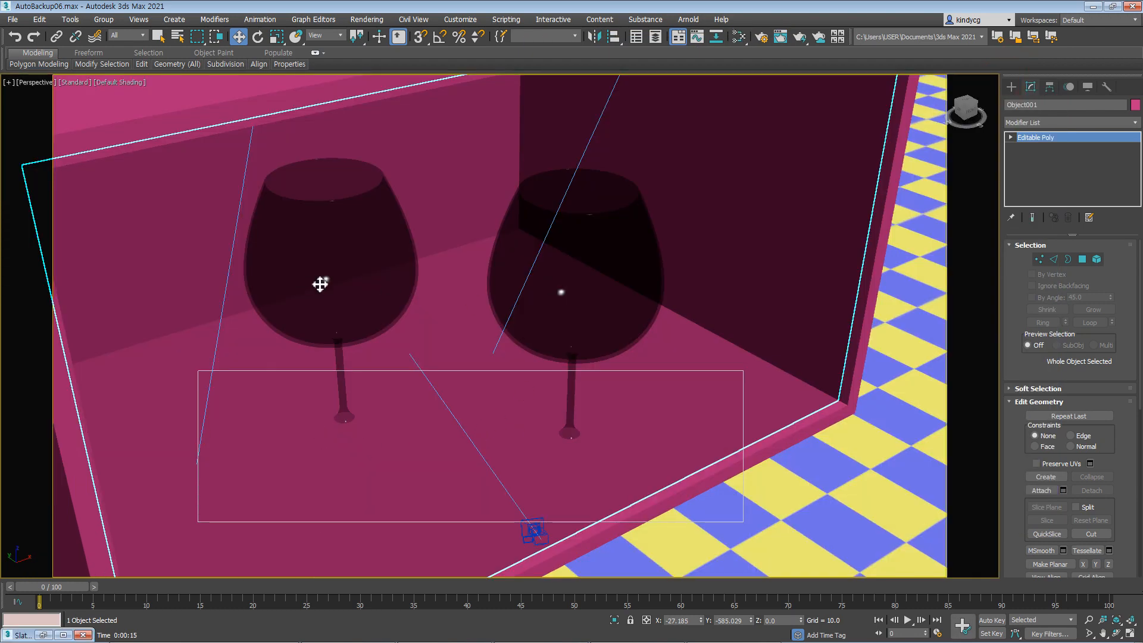
{"action": "right_click", "coordinate": [339, 283]}
{"action": "left_click", "coordinate": [329, 248]}
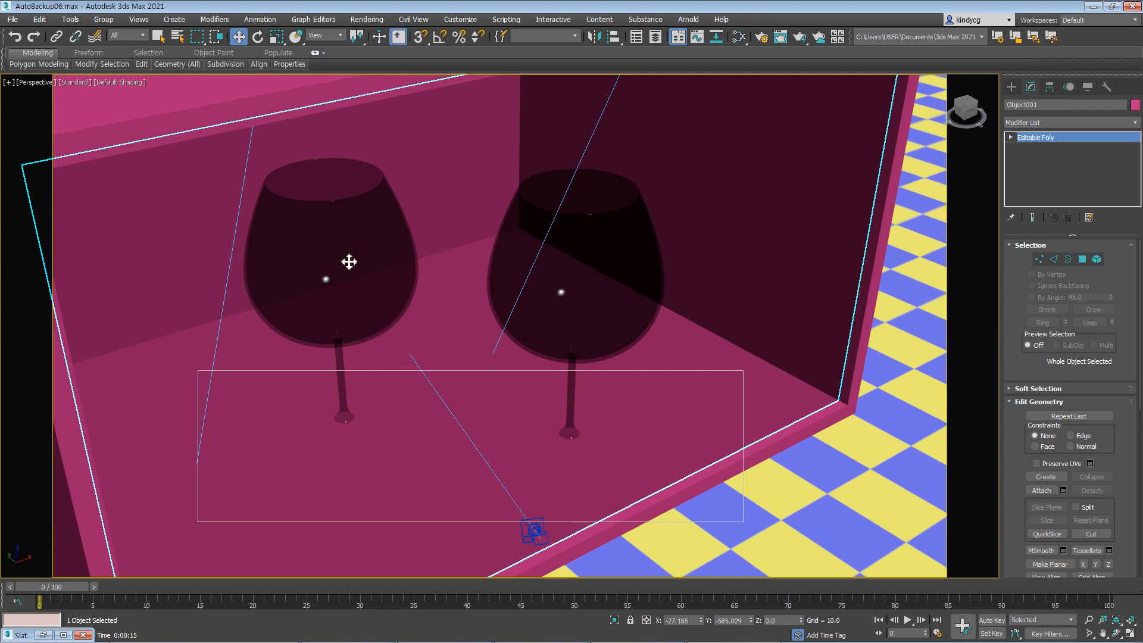
{"action": "left_click", "coordinate": [257, 37]}
{"action": "left_click", "coordinate": [234, 38]}
{"action": "key", "text": "1"}
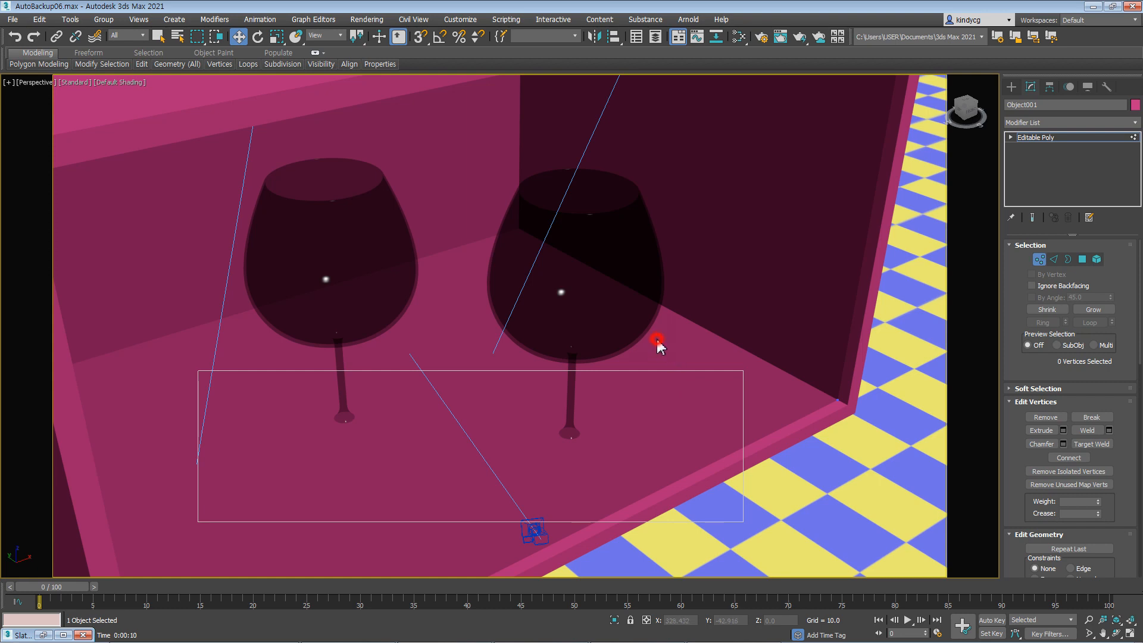
{"action": "left_click", "coordinate": [1039, 259]}
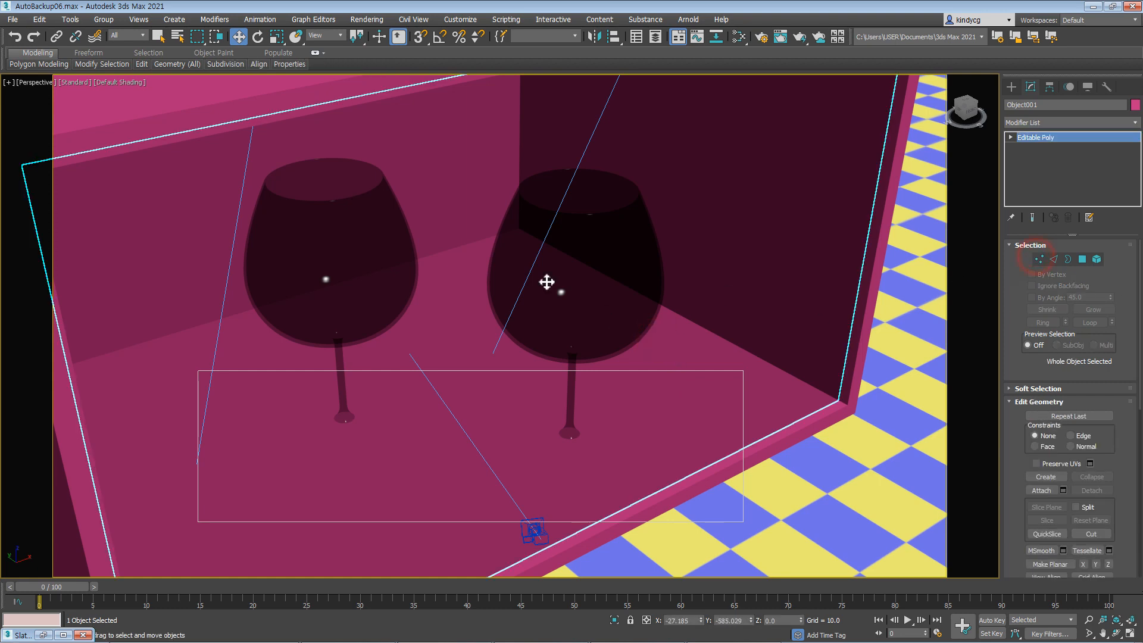
Step: Temporarily hide the front glass panel and raise both wine glasses by about 13.4 units so their bases clear the box floor
{"action": "right_click", "coordinate": [587, 257]}
{"action": "left_click", "coordinate": [595, 220]}
{"action": "left_click", "coordinate": [575, 267]}
{"action": "left_click", "coordinate": [327, 277], "text": "ctrl"}
{"action": "left_click_drag", "start_coordinate": [452, 285], "coordinate": [456, 269]}
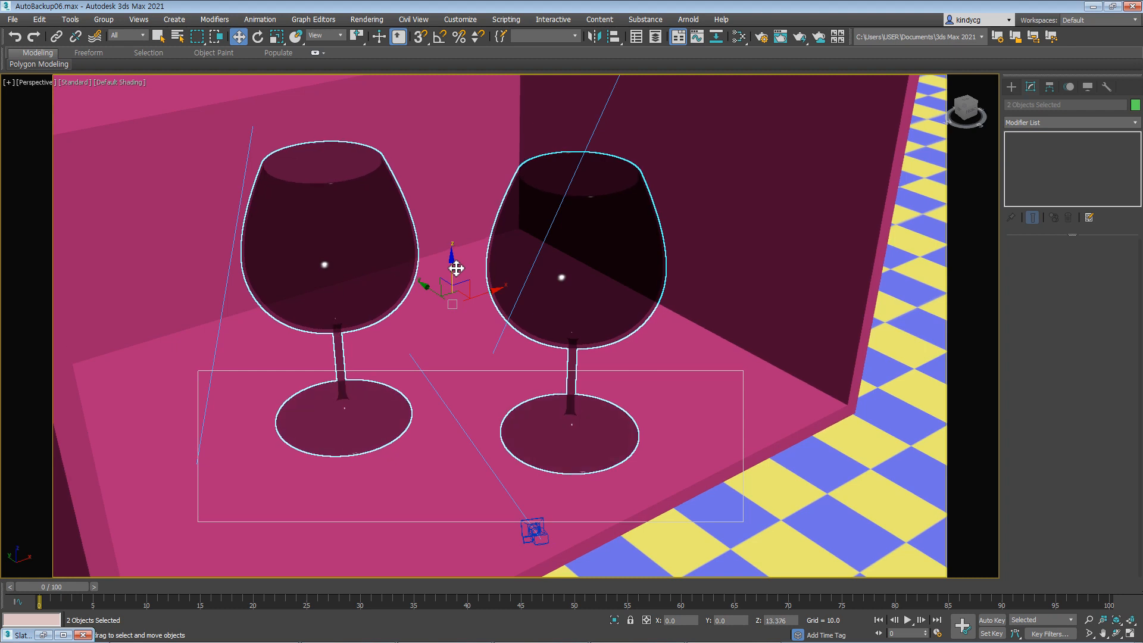
{"action": "right_click", "coordinate": [630, 342]}
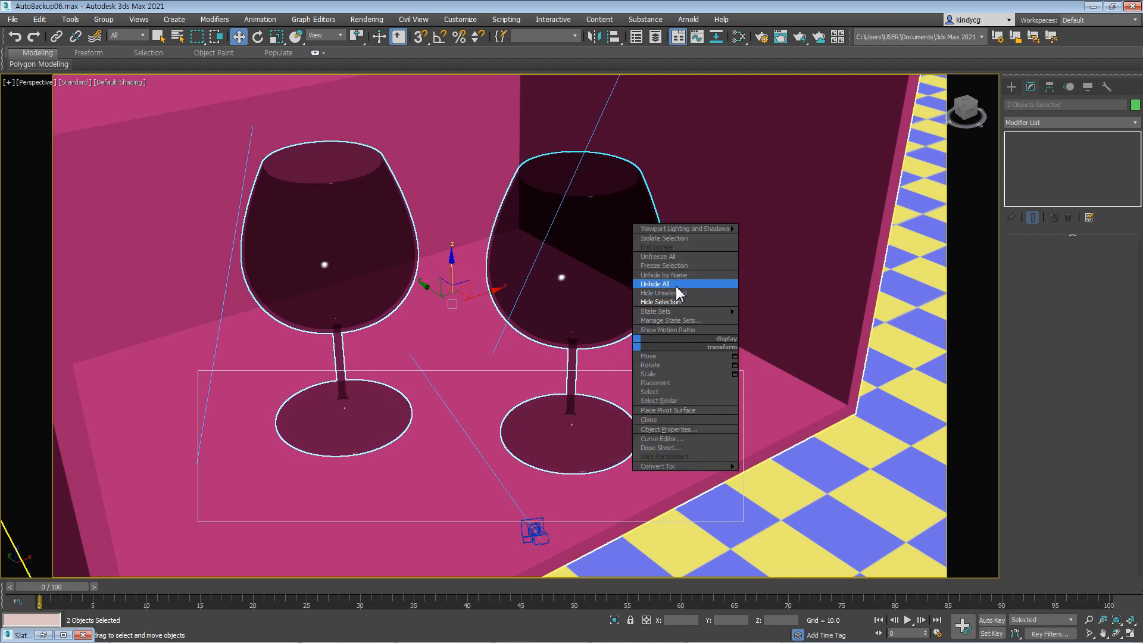
{"action": "left_click", "coordinate": [655, 284]}
Step: Select the hollow box around the wine glasses and open the material editor
{"action": "left_click", "coordinate": [865, 280]}
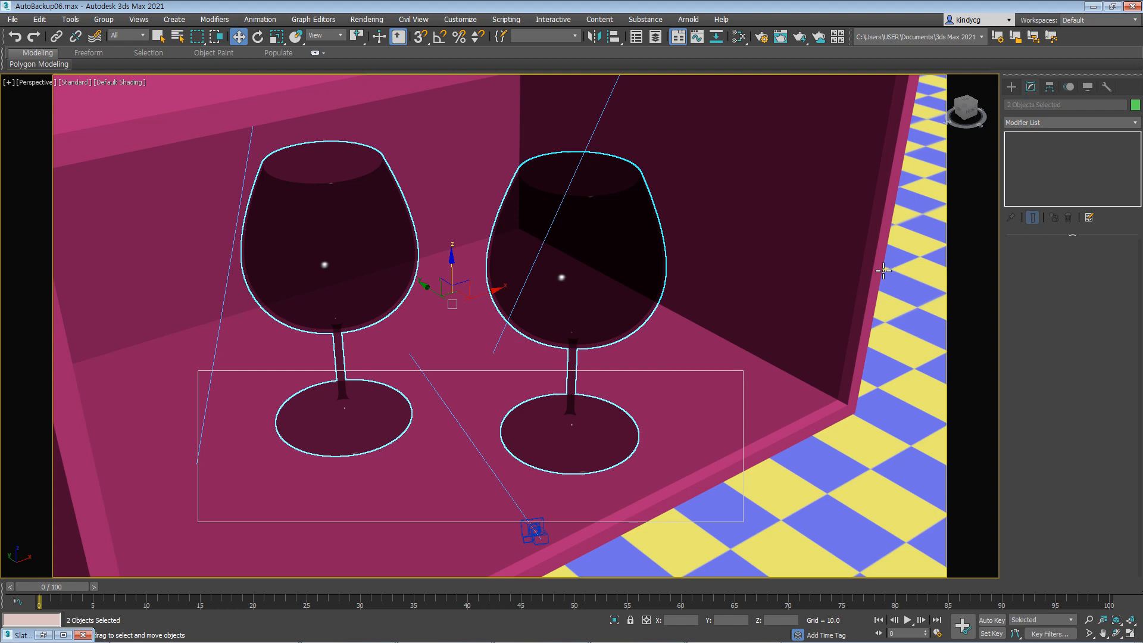
{"action": "key", "text": "m"}
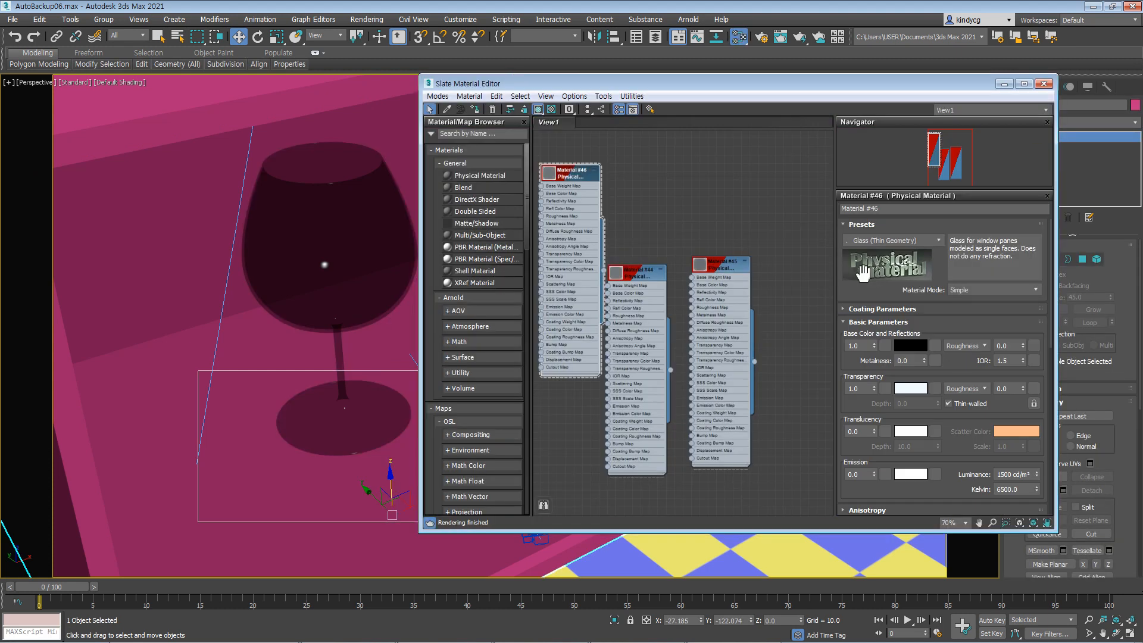
Step: Create a new Physical Material for the selected box and give it the Matte Paint preset
{"action": "right_click", "coordinate": [713, 182]}
{"action": "mouse_move", "coordinate": [723, 188]}
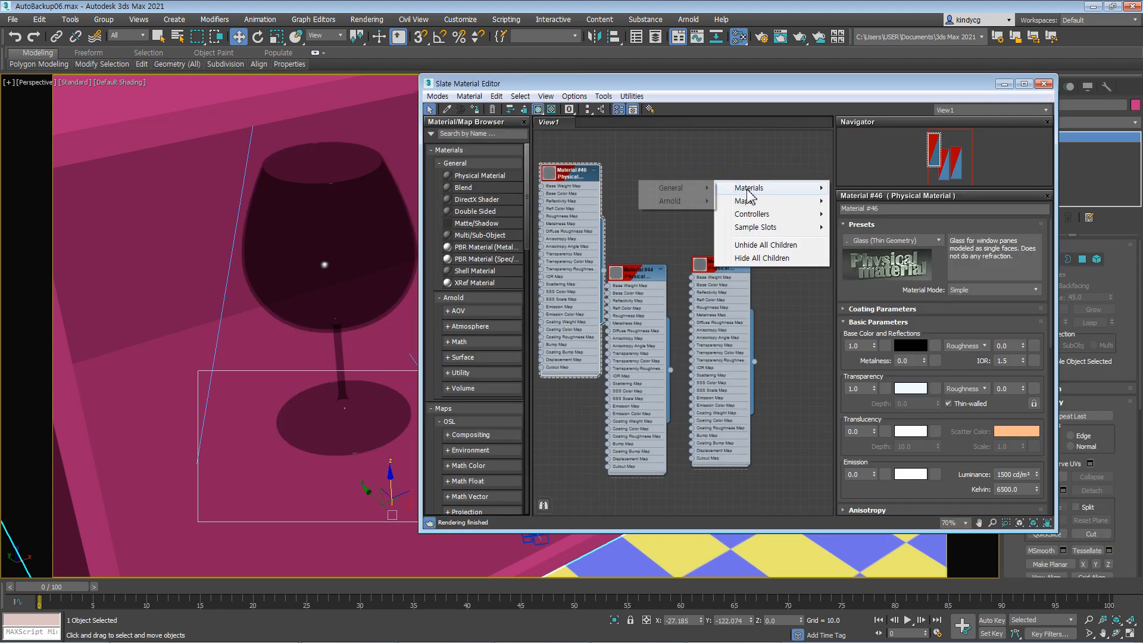
{"action": "left_click", "coordinate": [654, 186]}
{"action": "left_click", "coordinate": [583, 194]}
{"action": "left_click_drag", "start_coordinate": [721, 185], "coordinate": [659, 157]}
{"action": "left_click", "coordinate": [917, 240]}
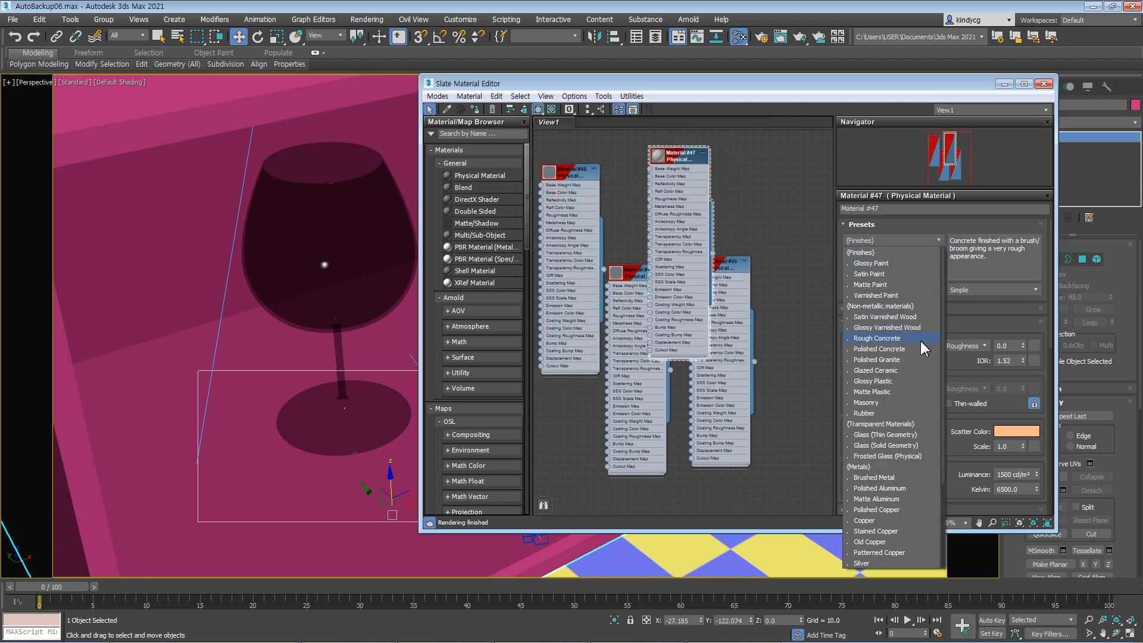
{"action": "left_click", "coordinate": [860, 285]}
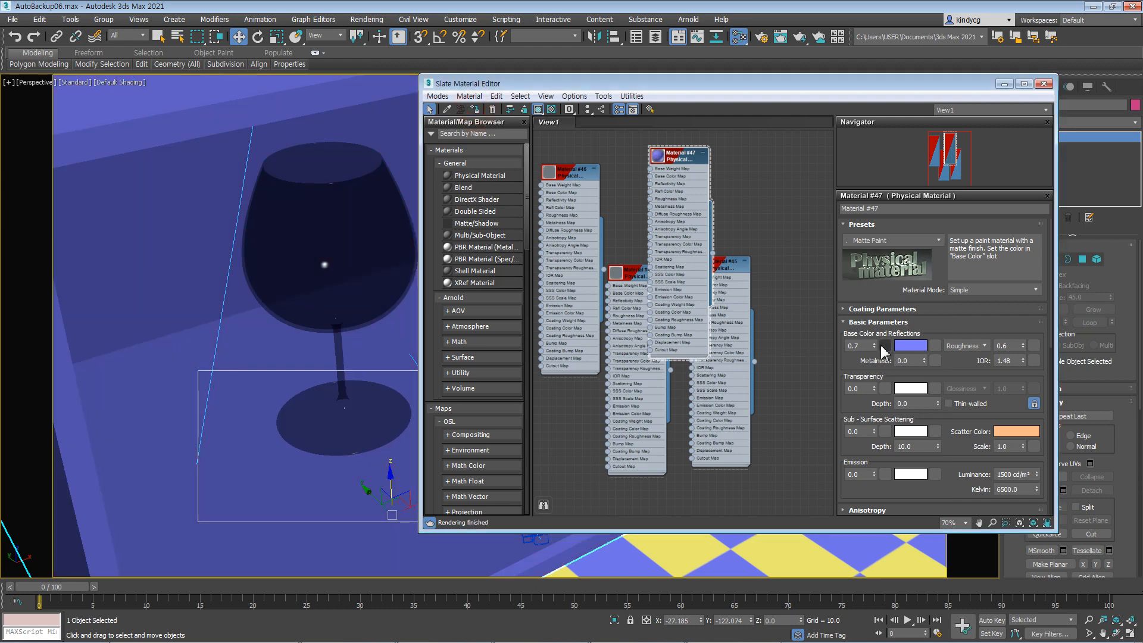
Step: Set the matte paint material's base color to white
{"action": "left_click", "coordinate": [910, 345]}
{"action": "left_click_drag", "start_coordinate": [352, 98], "coordinate": [352, 168]}
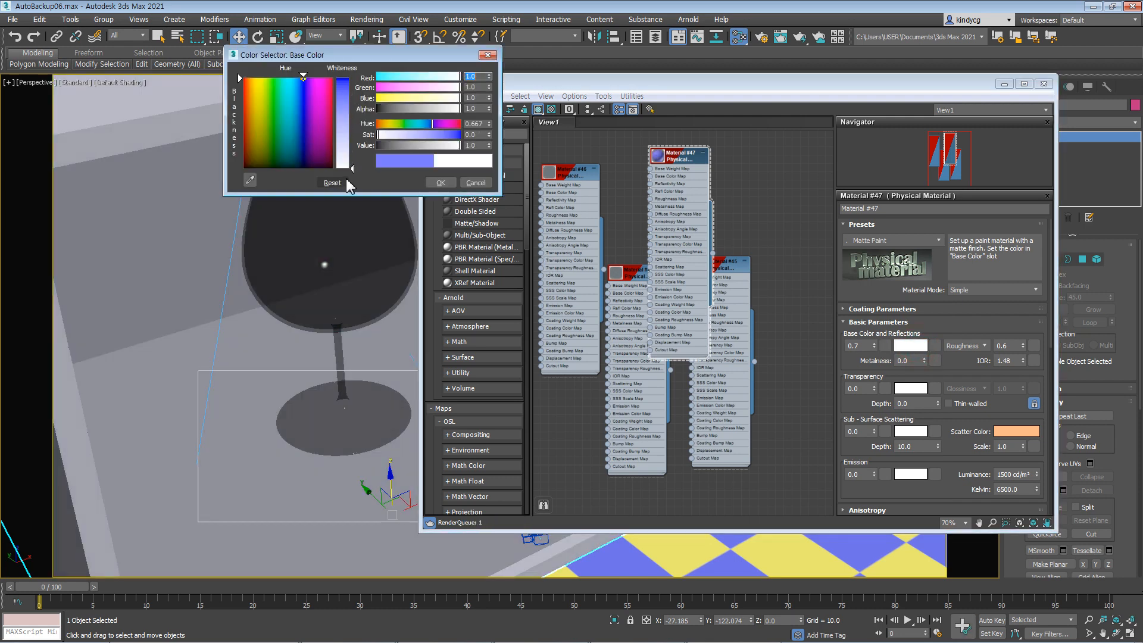
{"action": "left_click", "coordinate": [436, 184]}
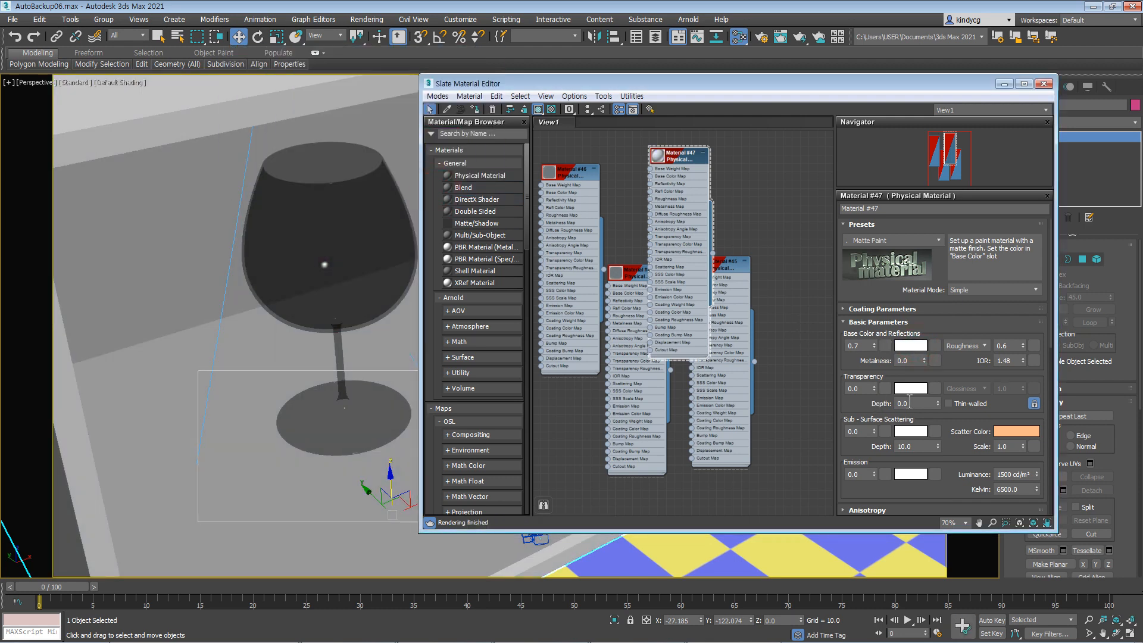
{"action": "left_click", "coordinate": [1005, 345]}
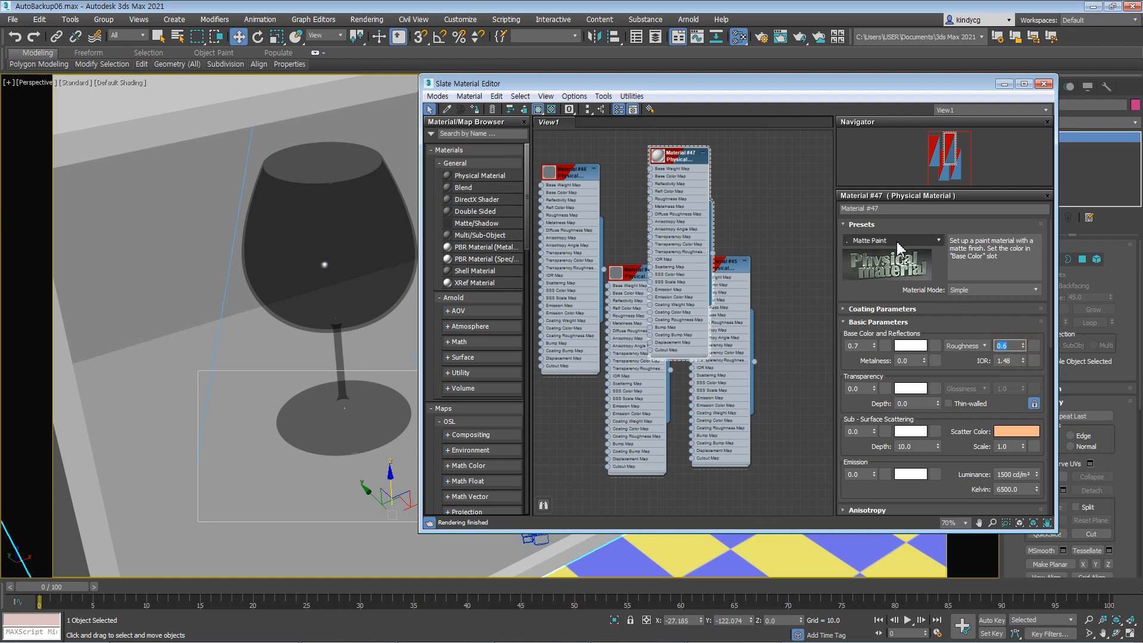
{"action": "left_click", "coordinate": [959, 363]}
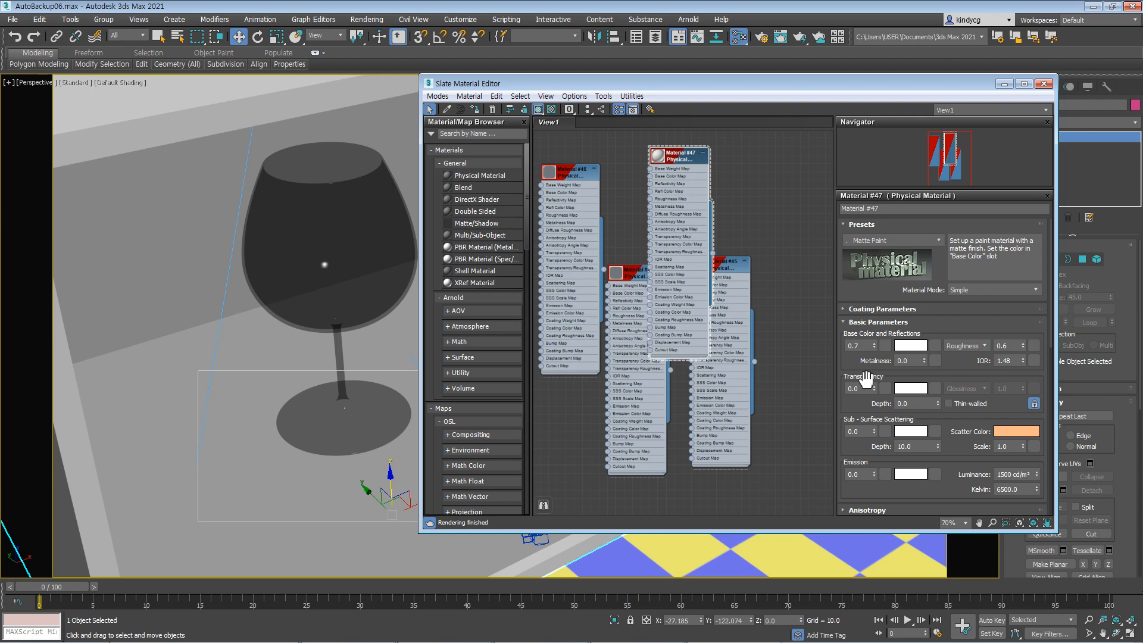
Step: Render the perspective region to check the white box under the glasses, and close the render and material windows
{"action": "key", "text": "shift+q"}
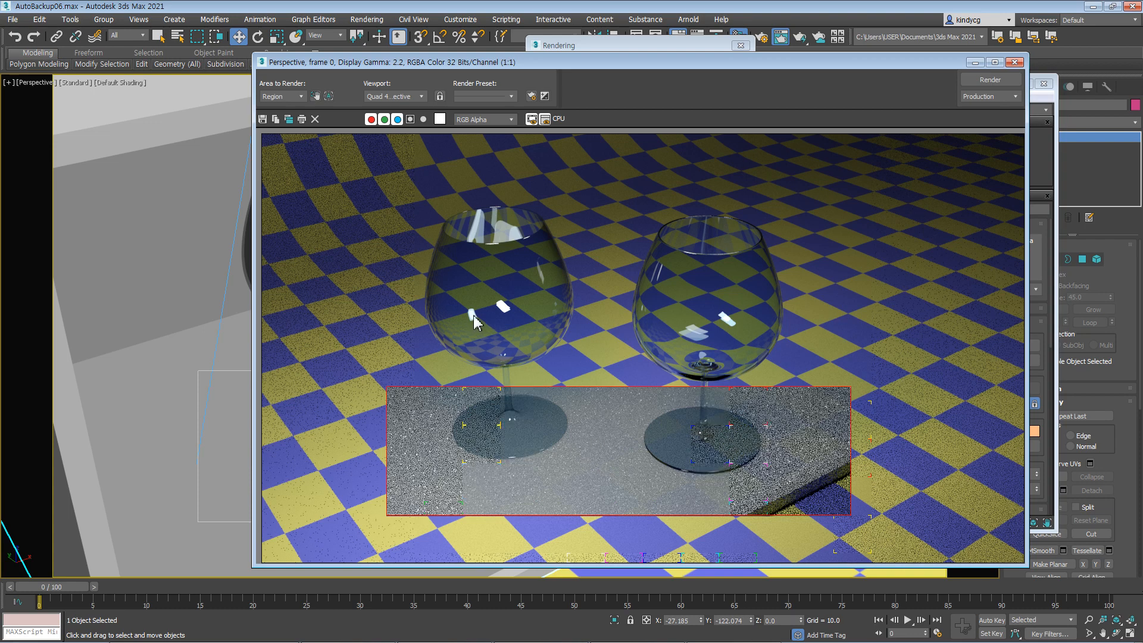
{"action": "left_click", "coordinate": [741, 46]}
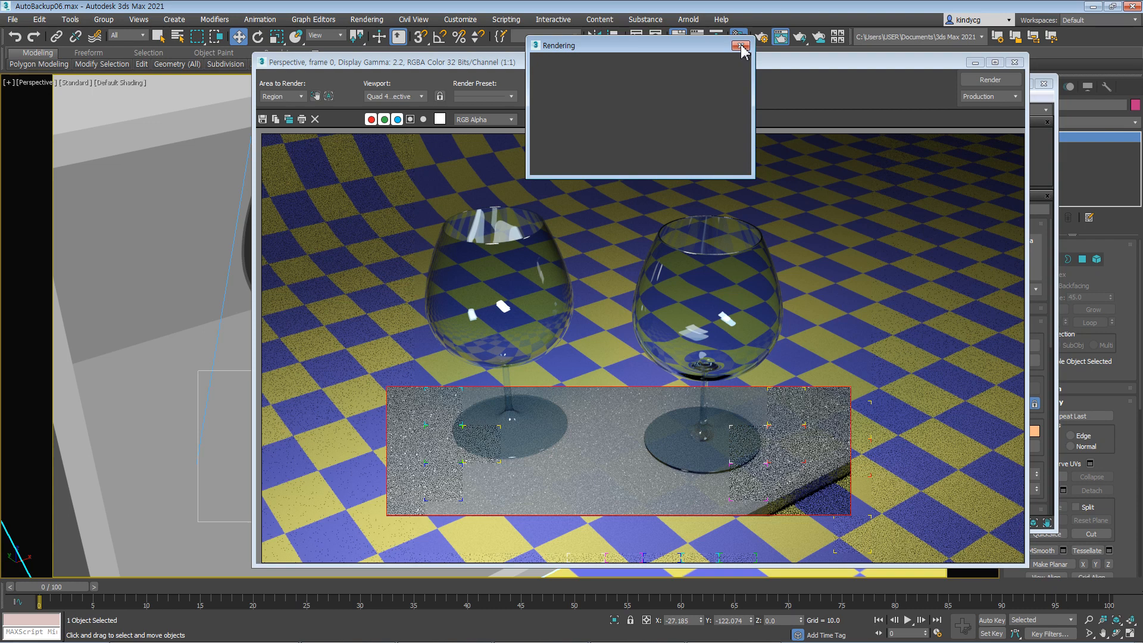
{"action": "left_click", "coordinate": [741, 46]}
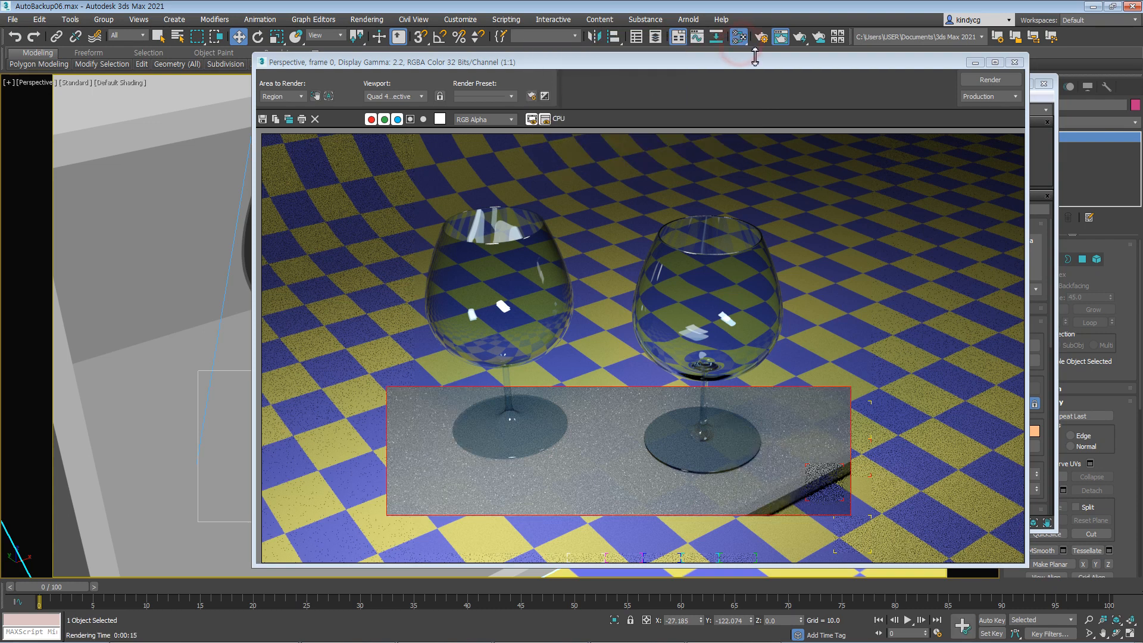
{"action": "left_click", "coordinate": [1014, 62]}
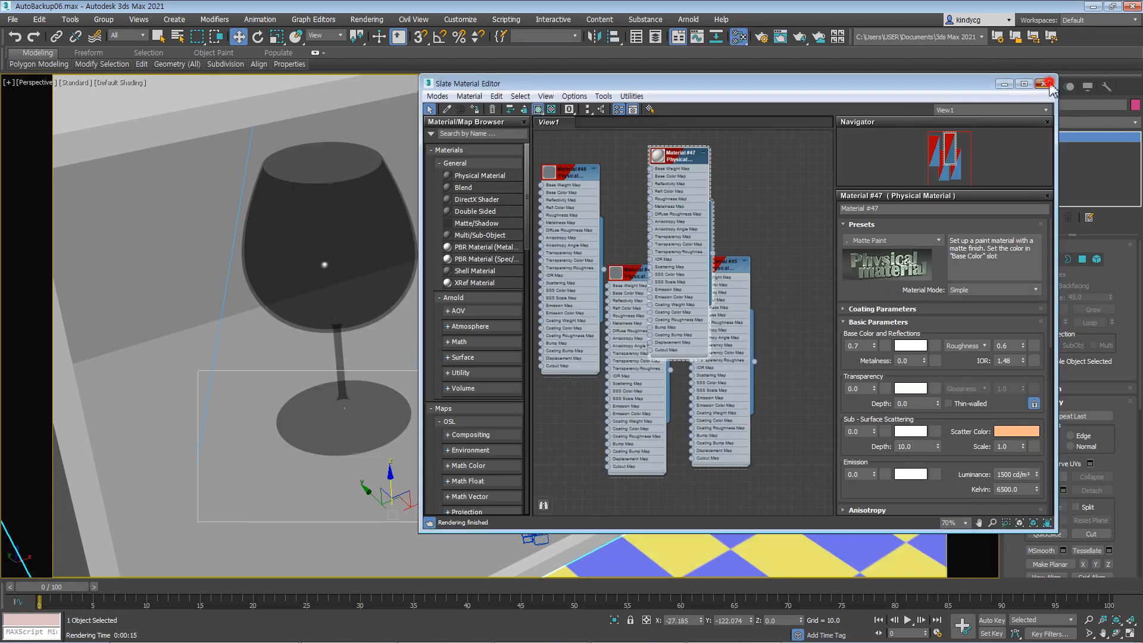
{"action": "left_click", "coordinate": [1043, 83]}
Step: Select both target rectangle lights and move them together out in front of the box, above its opening
{"action": "scroll", "coordinate": [666, 308], "scroll_direction": "down", "scroll_amount": 6}
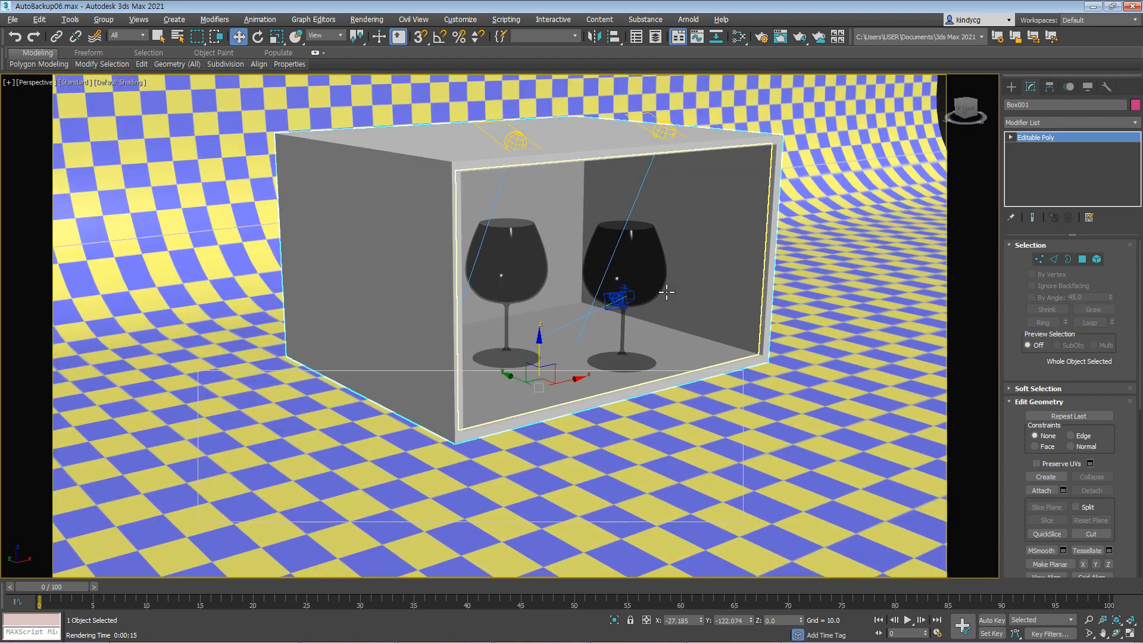
{"action": "middle_click_drag", "start_coordinate": [666, 292], "coordinate": [623, 309]}
{"action": "left_click", "coordinate": [507, 168]}
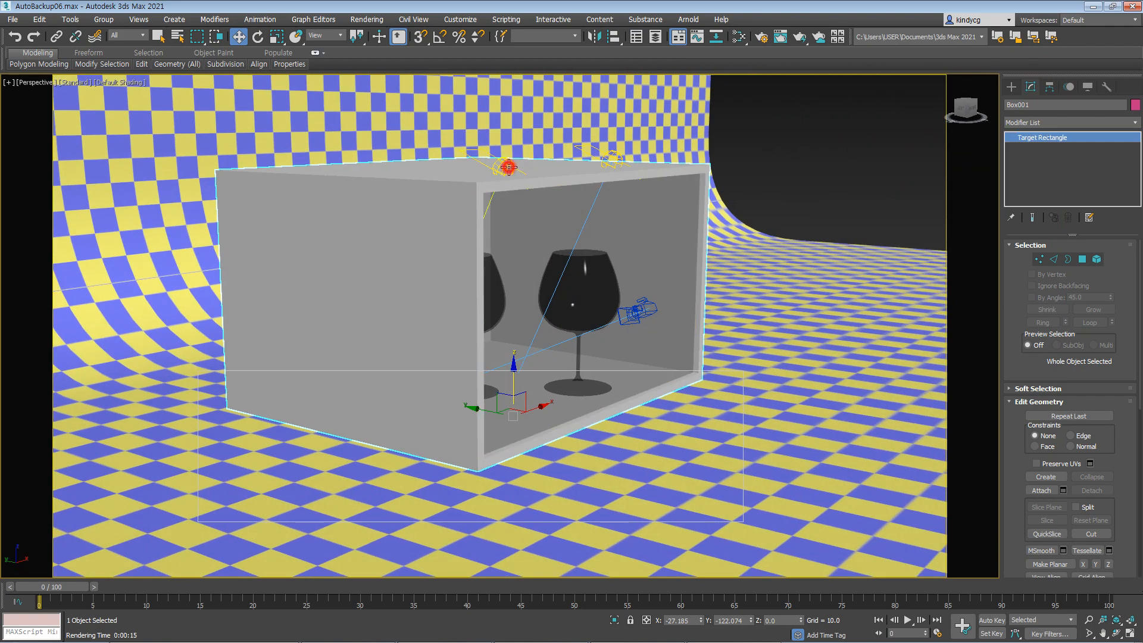
{"action": "left_click", "coordinate": [600, 156], "text": "ctrl"}
{"action": "middle_click_drag", "start_coordinate": [602, 213], "coordinate": [618, 217], "text": "alt"}
{"action": "left_click_drag", "start_coordinate": [548, 145], "coordinate": [757, 78]}
{"action": "middle_click_drag", "start_coordinate": [717, 187], "coordinate": [664, 306], "text": "alt"}
{"action": "scroll", "coordinate": [661, 324], "scroll_direction": "up", "scroll_amount": 4}
{"action": "scroll", "coordinate": [657, 348], "scroll_direction": "up", "scroll_amount": 3}
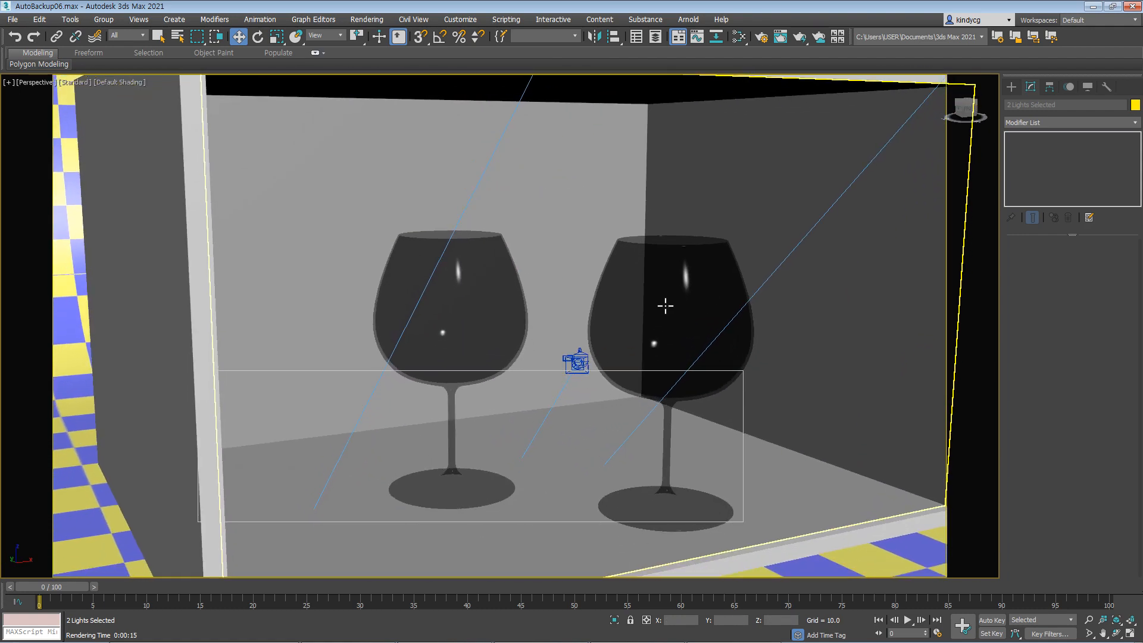
Step: Test-render the region with the moved lights, stop it, and set the area to render to View
{"action": "key", "text": "shift+q"}
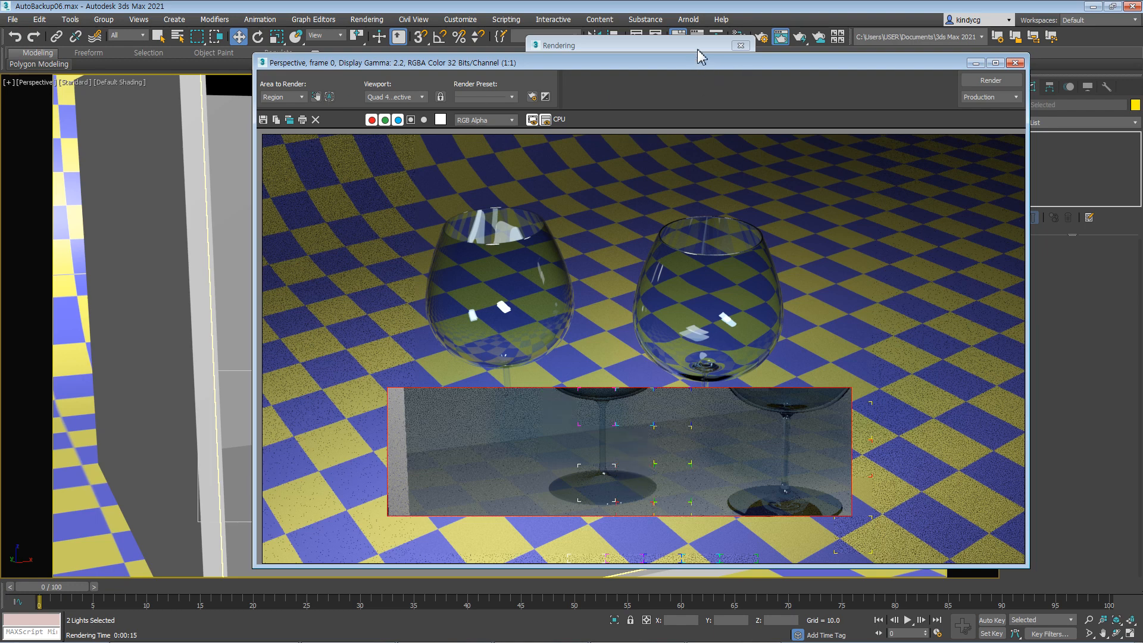
{"action": "left_click", "coordinate": [661, 44]}
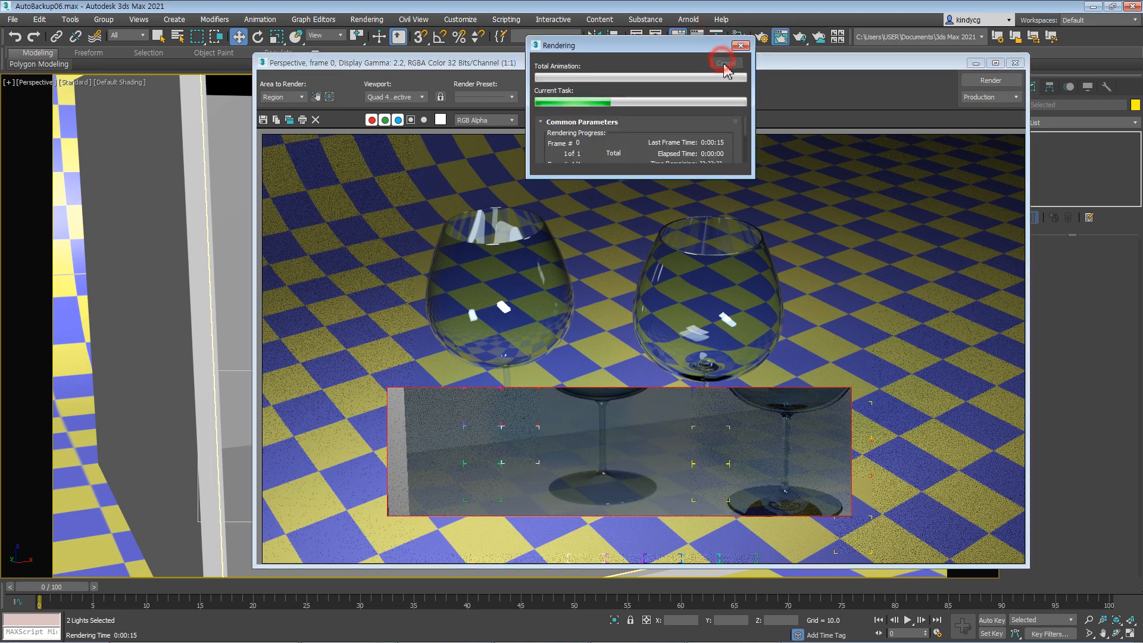
{"action": "left_click", "coordinate": [740, 45]}
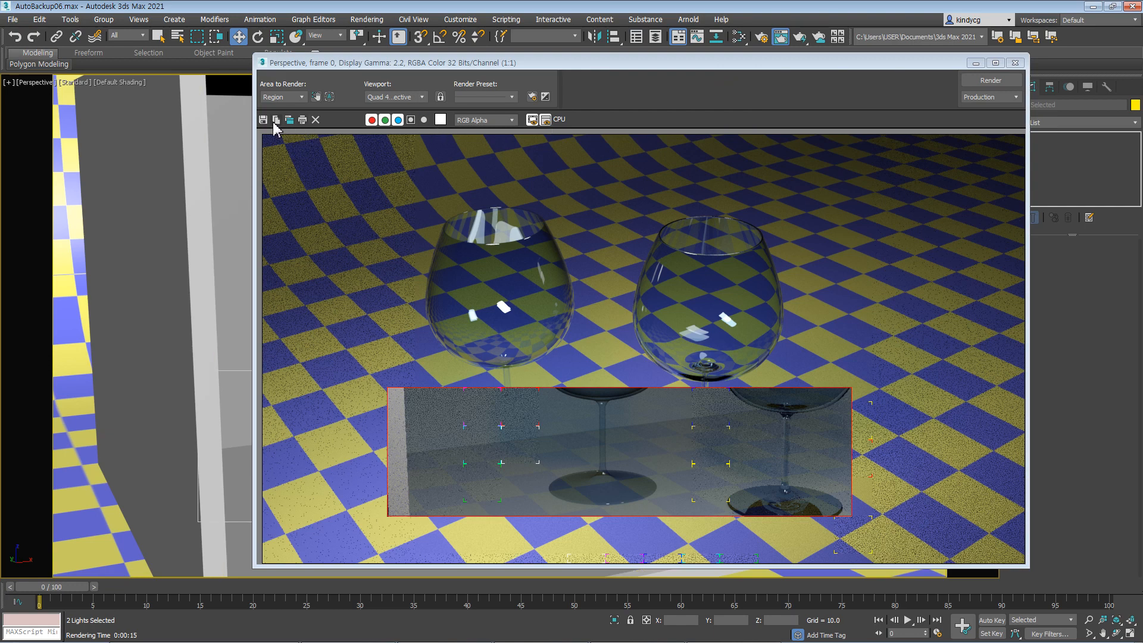
{"action": "left_click", "coordinate": [301, 97]}
{"action": "left_click", "coordinate": [305, 102]}
{"action": "left_click", "coordinate": [1015, 63]}
Step: Set the render output width to 600 and render the full perspective view
{"action": "left_click", "coordinate": [764, 38]}
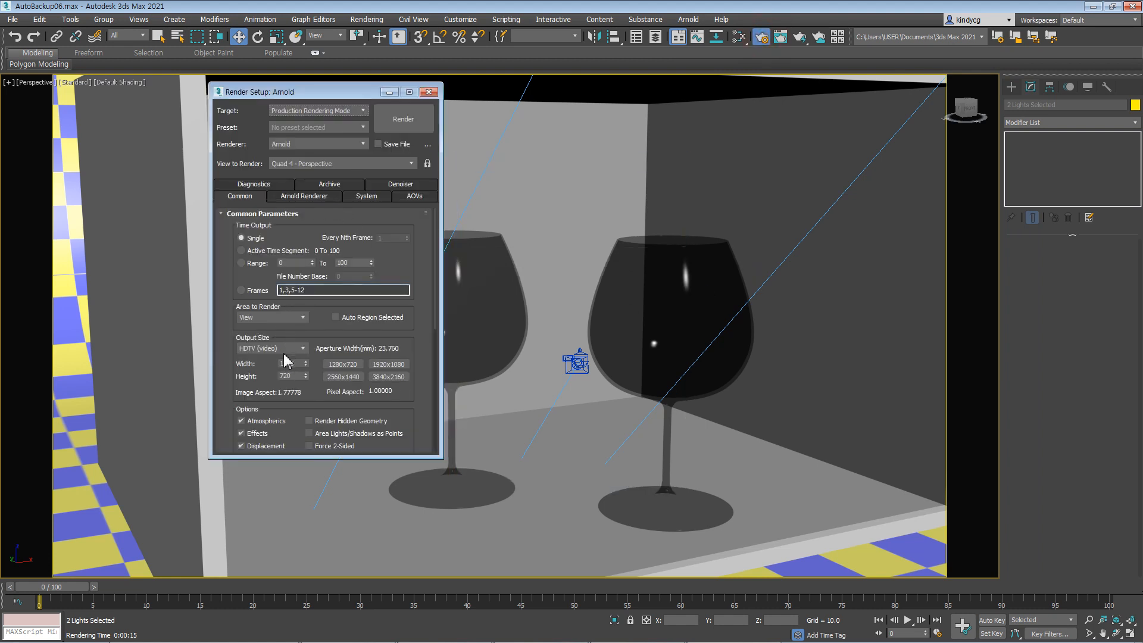
{"action": "double_click", "coordinate": [287, 364]}
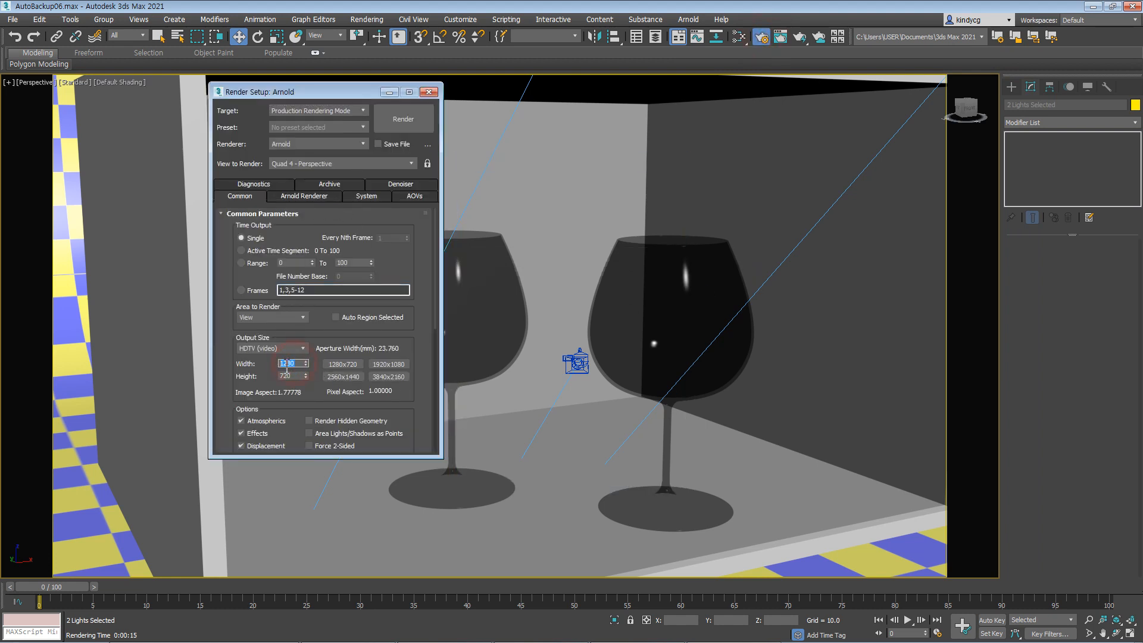
{"action": "left_click", "coordinate": [216, 357]}
{"action": "left_click", "coordinate": [403, 119]}
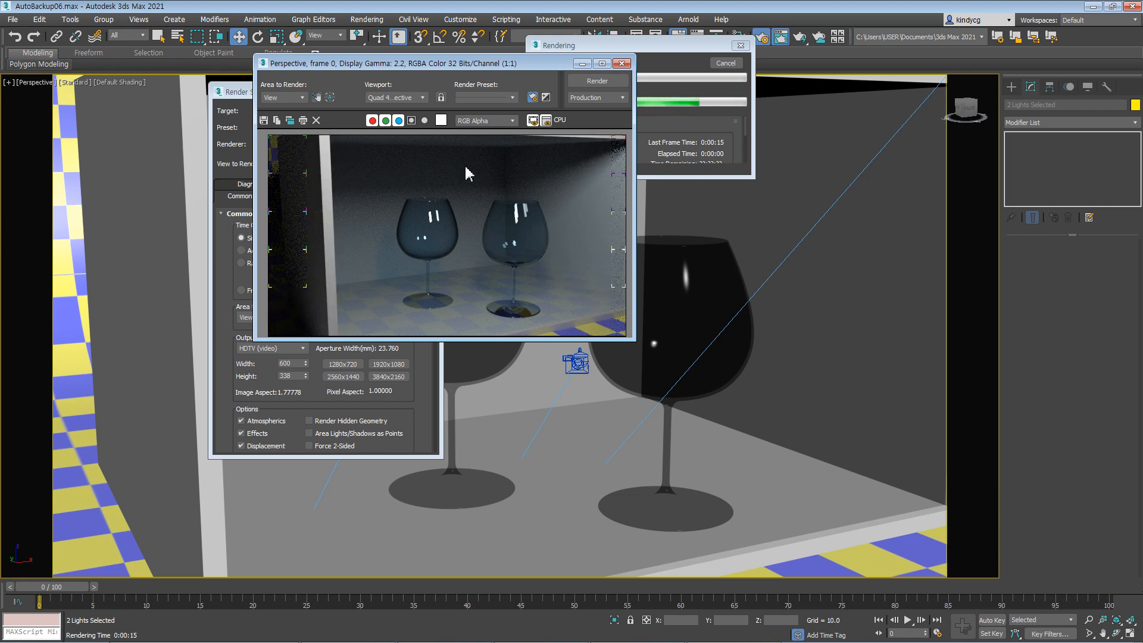
{"action": "left_click", "coordinate": [622, 63]}
{"action": "left_click", "coordinate": [429, 92]}
Step: Move the second target rectangle light forward and down in front of the box, to about Y -801 and Z 152
{"action": "left_click", "coordinate": [837, 184]}
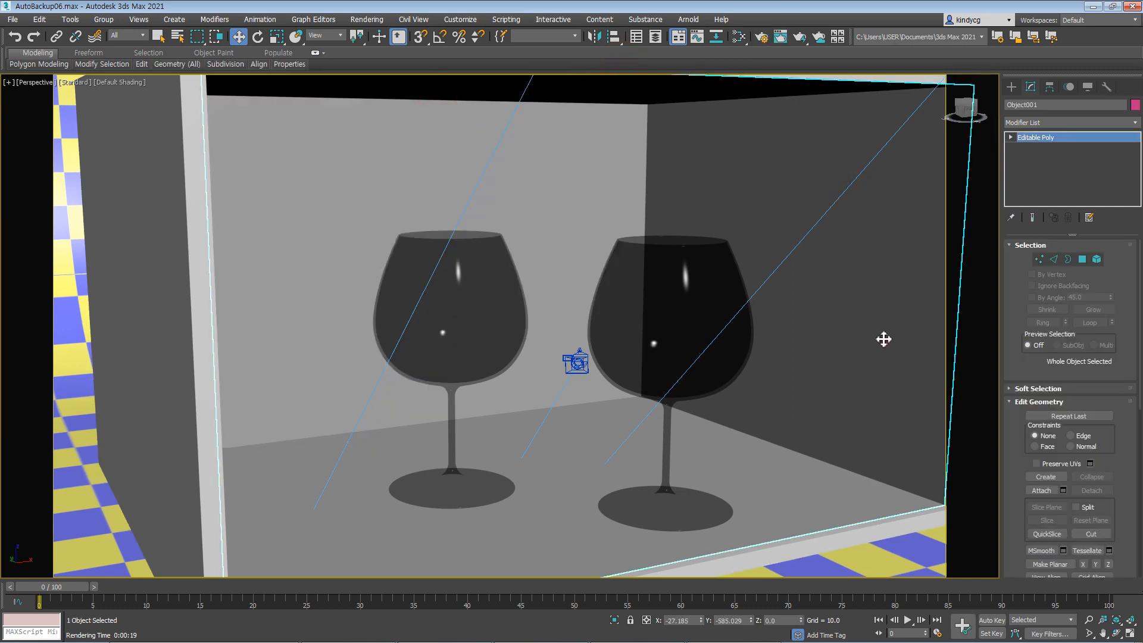
{"action": "scroll", "coordinate": [819, 352], "scroll_direction": "down", "scroll_amount": 8}
{"action": "middle_click_drag", "start_coordinate": [818, 352], "coordinate": [801, 345]}
{"action": "scroll", "coordinate": [663, 334], "scroll_direction": "up", "scroll_amount": 2}
{"action": "scroll", "coordinate": [684, 334], "scroll_direction": "down", "scroll_amount": 12}
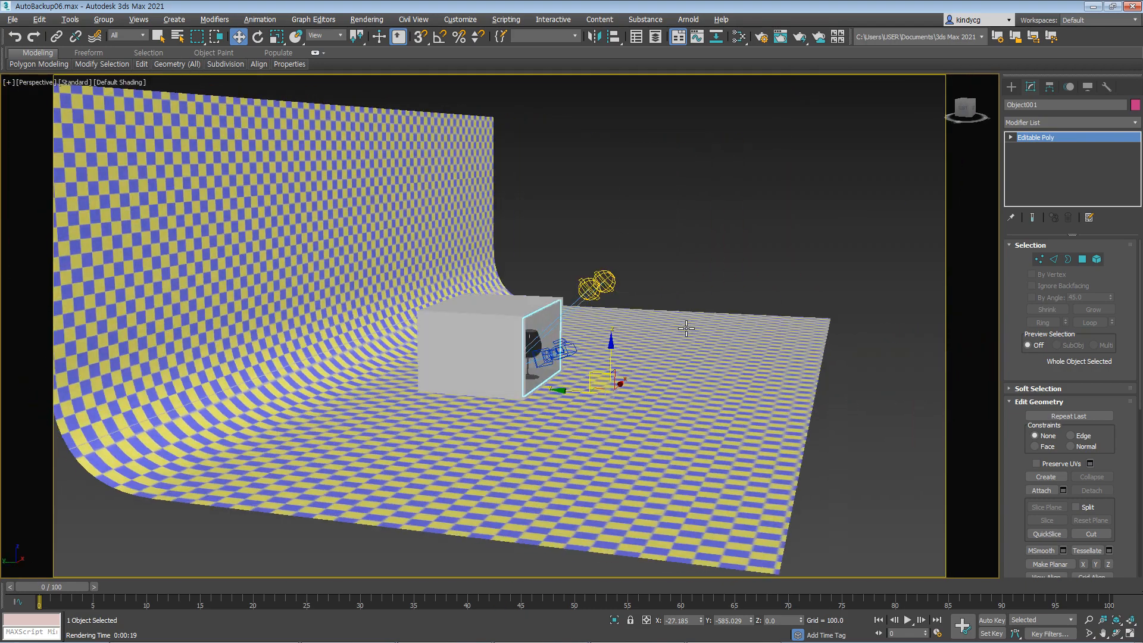
{"action": "left_click", "coordinate": [684, 240]}
{"action": "left_click", "coordinate": [603, 280]}
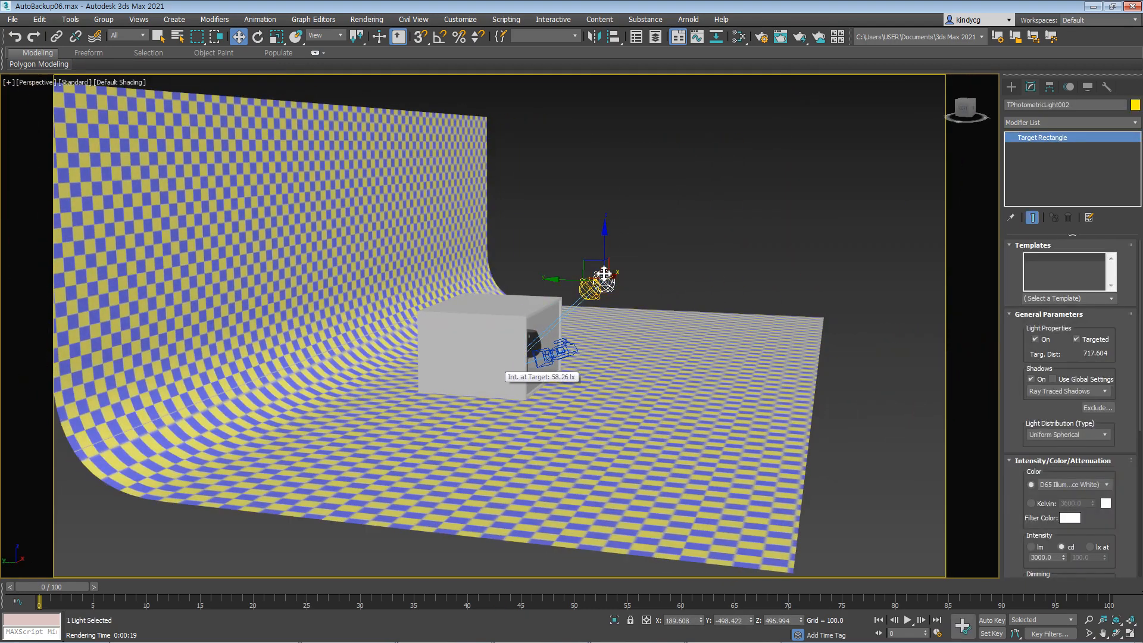
{"action": "left_click_drag", "start_coordinate": [587, 257], "coordinate": [656, 310]}
{"action": "scroll", "coordinate": [668, 340], "scroll_direction": "up", "scroll_amount": 6}
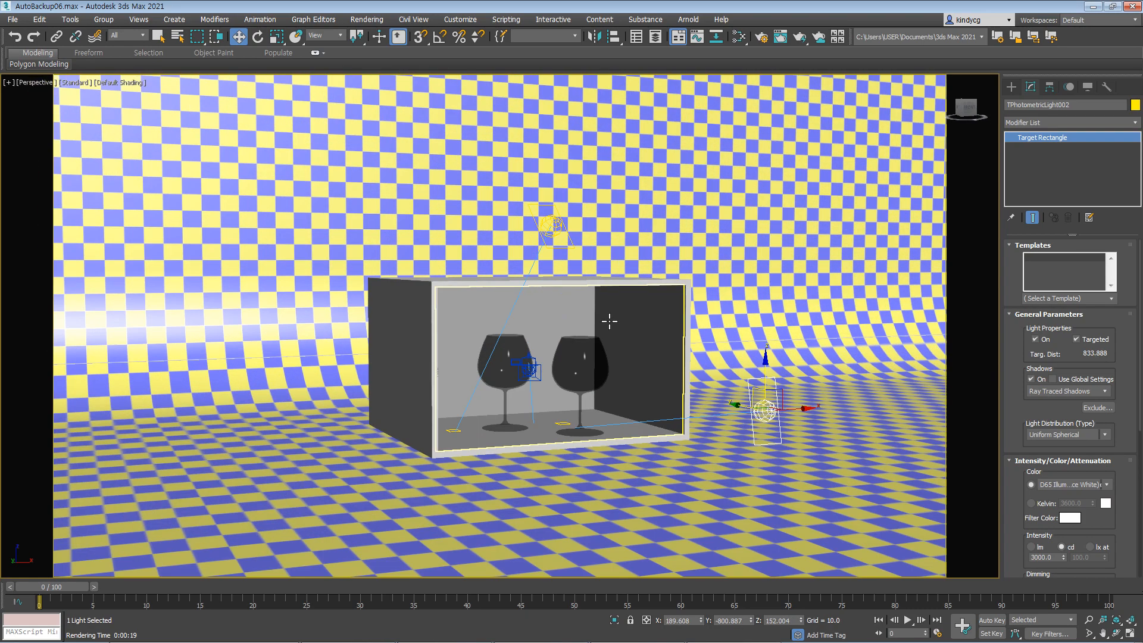
Step: Select the glass pane on the box front, open the Slate Material Editor and spread the overlapping material nodes apart
{"action": "left_click", "coordinate": [654, 334]}
{"action": "scroll", "coordinate": [610, 307], "scroll_direction": "up", "scroll_amount": 5}
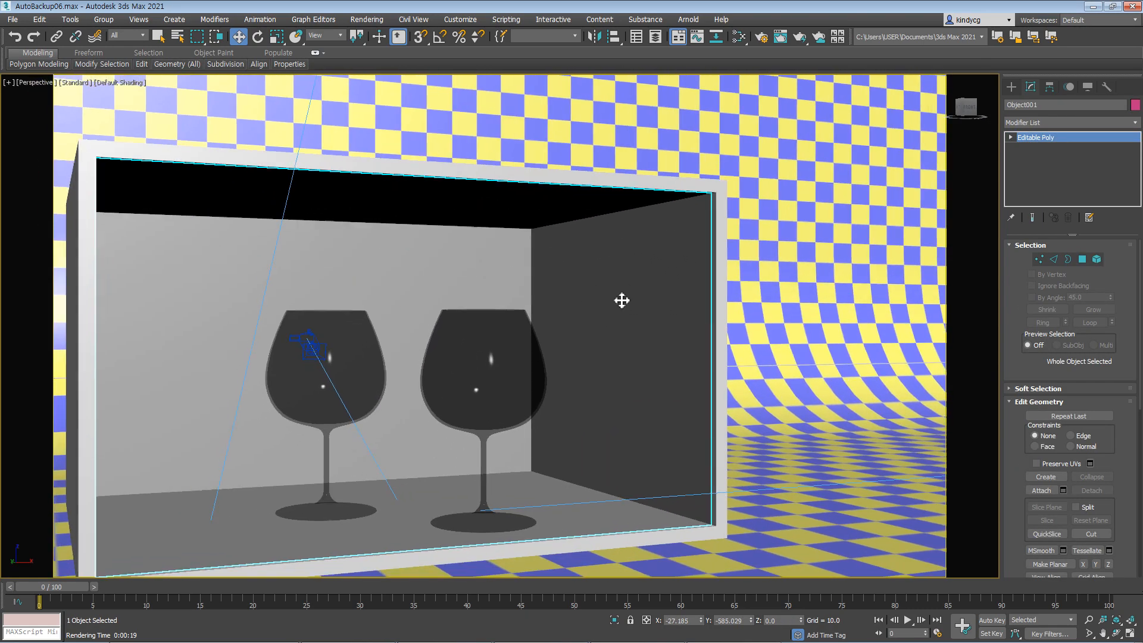
{"action": "key", "text": "m"}
{"action": "left_click_drag", "start_coordinate": [682, 162], "coordinate": [784, 171]}
{"action": "mouse_move", "coordinate": [583, 222]}
{"action": "left_mouse_down"}
{"action": "mouse_move", "coordinate": [635, 197]}
{"action": "mouse_move", "coordinate": [592, 214]}
{"action": "left_mouse_up"}
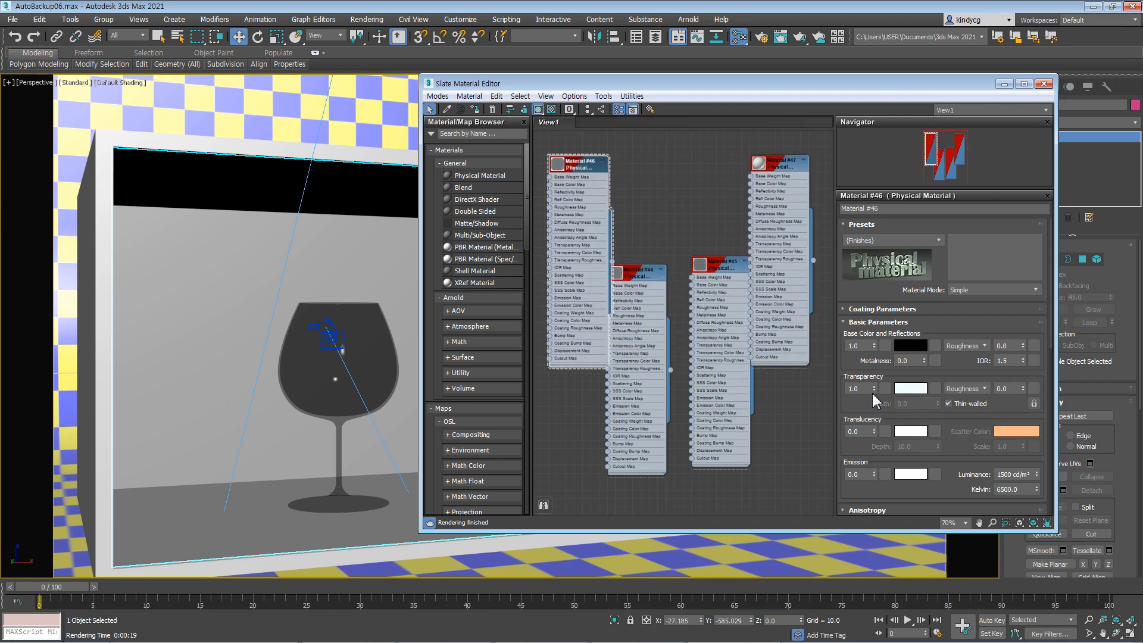
Step: Set the glass pane material's base reflection roughness to 0.5
{"action": "left_click_drag", "start_coordinate": [863, 412], "coordinate": [865, 391]}
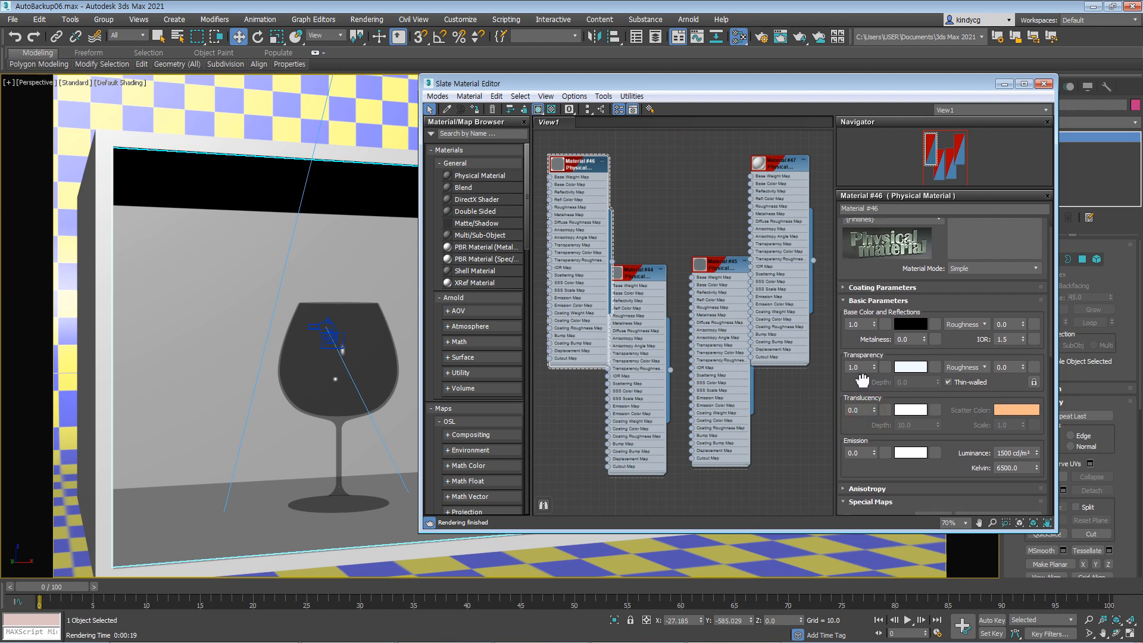
{"action": "scroll", "coordinate": [857, 384], "scroll_direction": "up", "scroll_amount": 1}
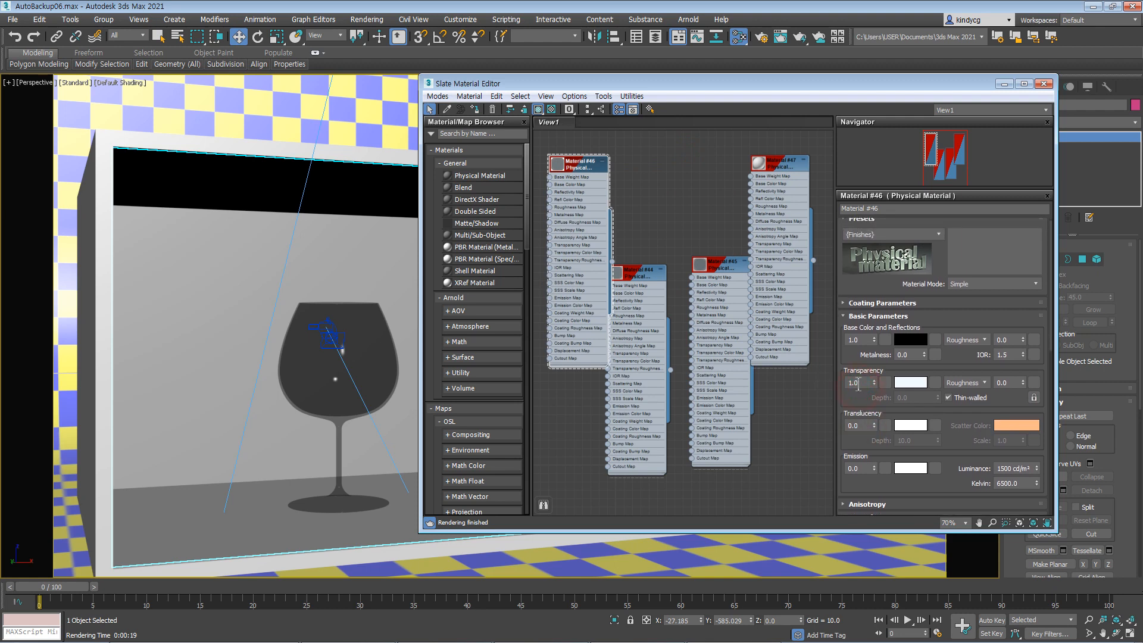
{"action": "double_click", "coordinate": [1015, 344]}
{"action": "type", "text": "0.5"}
{"action": "left_click", "coordinate": [858, 356]}
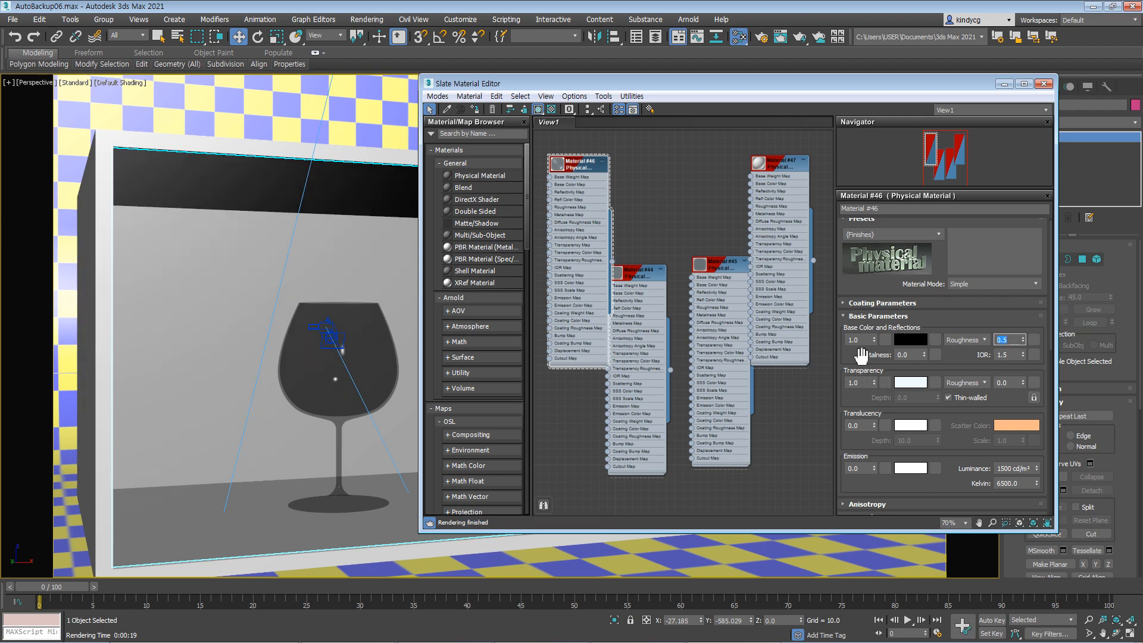
Step: Render the perspective view to check the roughened glass pane, and close the render window
{"action": "key", "text": "shift+q"}
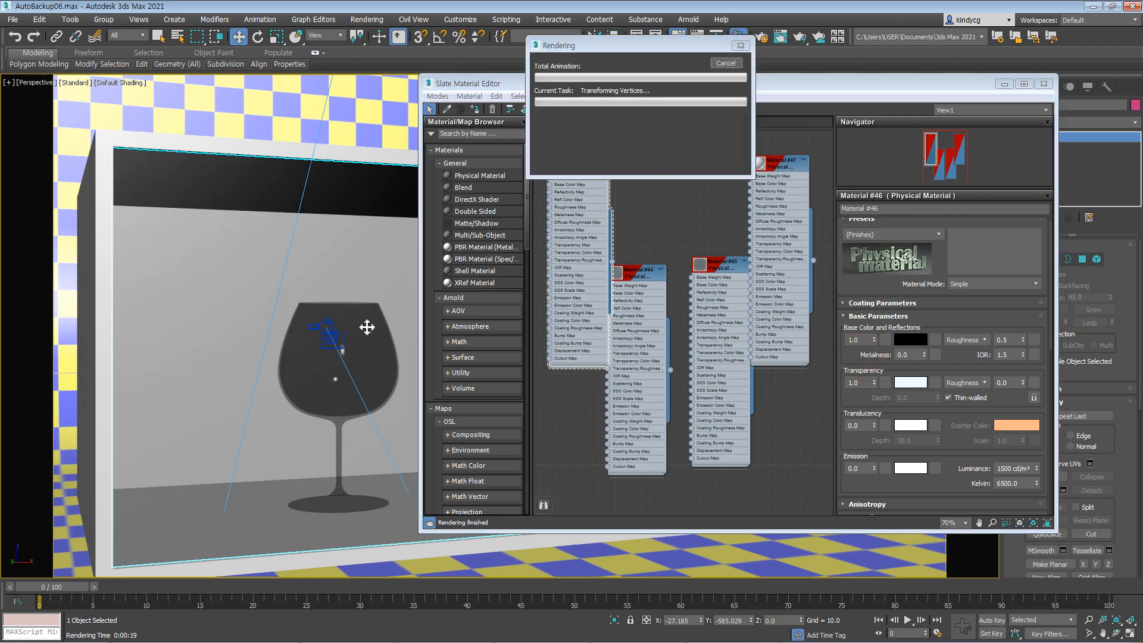
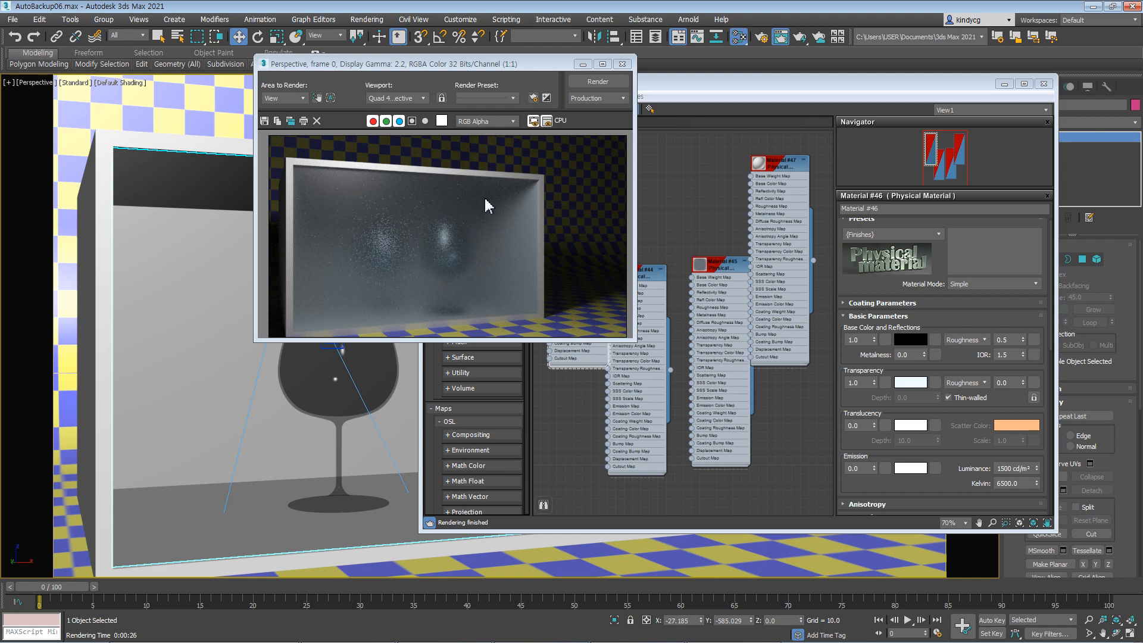
{"action": "left_click", "coordinate": [623, 64]}
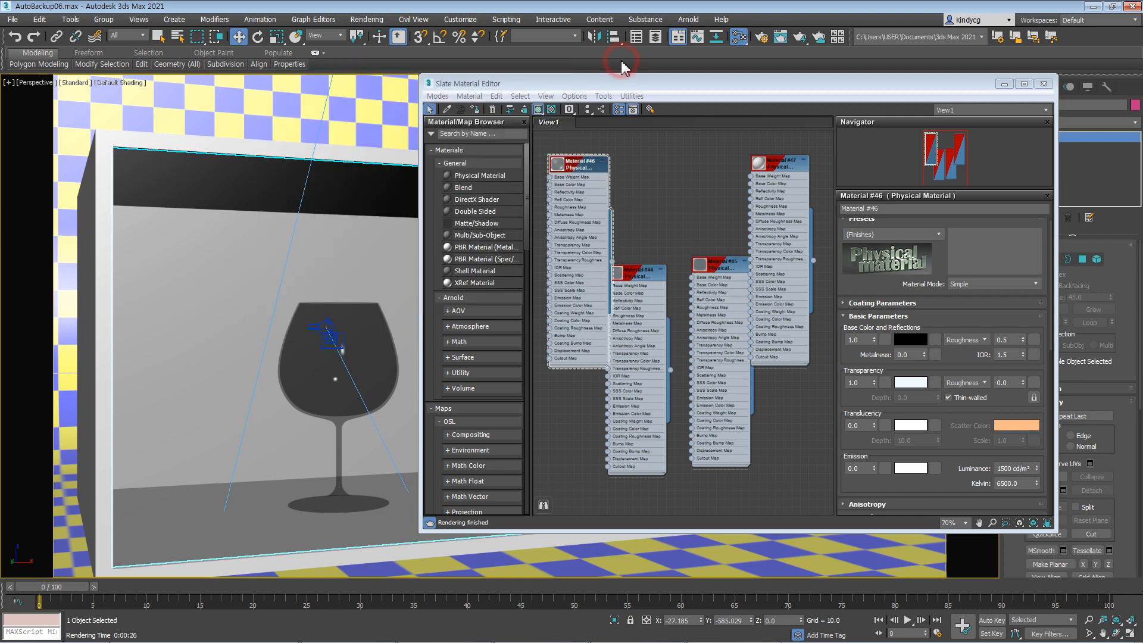
{"action": "left_click", "coordinate": [668, 182]}
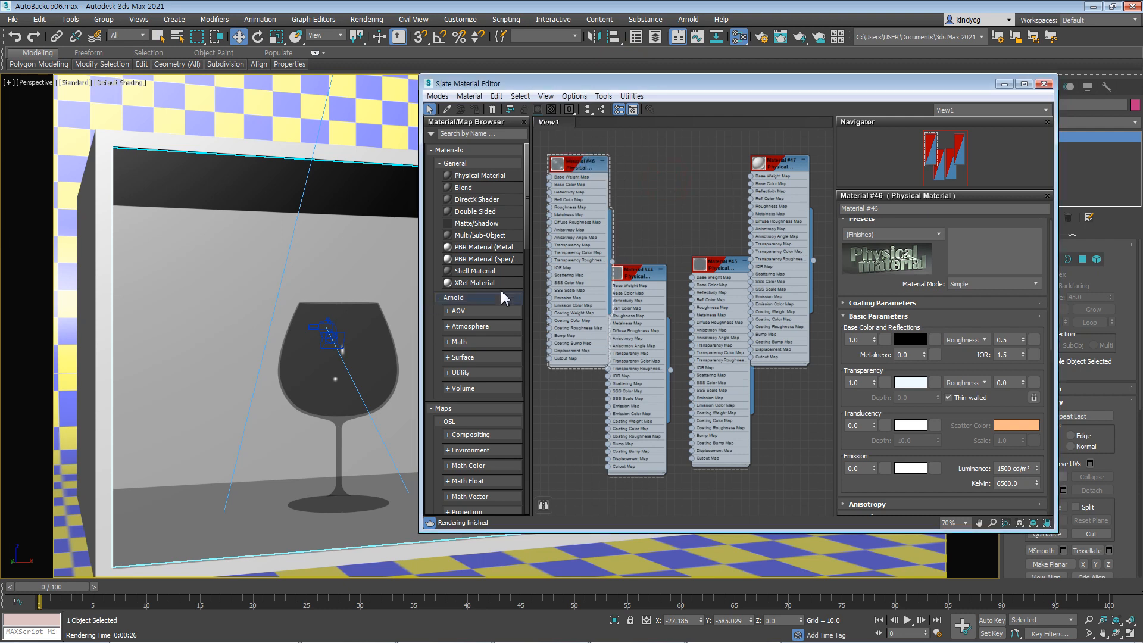
Step: Minimize the Slate Material Editor, select the box and check it briefly in wireframe display
{"action": "left_click", "coordinate": [1005, 82]}
{"action": "left_click", "coordinate": [433, 273]}
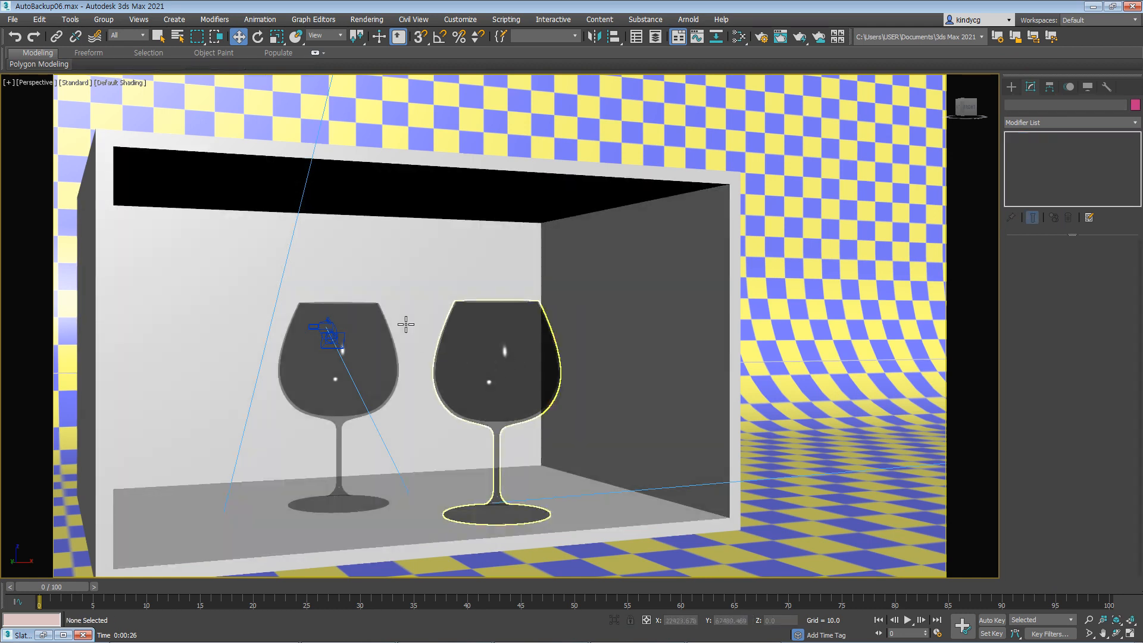
{"action": "left_click", "coordinate": [405, 288]}
{"action": "key", "text": "F3"}
{"action": "key", "text": "F3"}
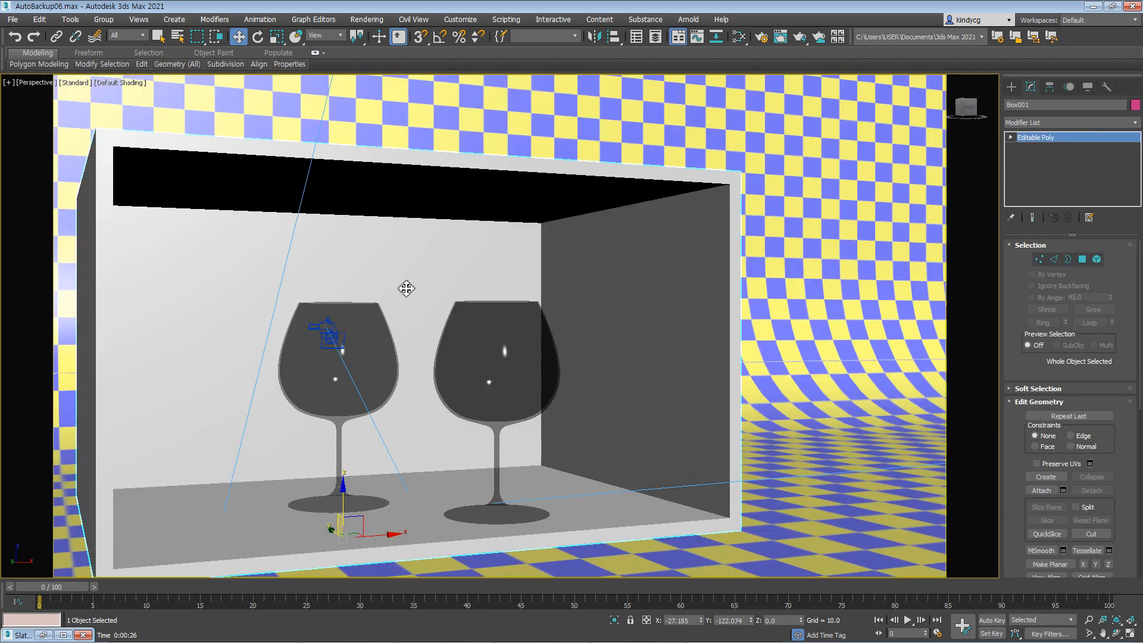
Step: Assign a new Physical Material with the Frosted Glass (Physical) preset to the back wall polygon inside the box
{"action": "left_click", "coordinate": [393, 277]}
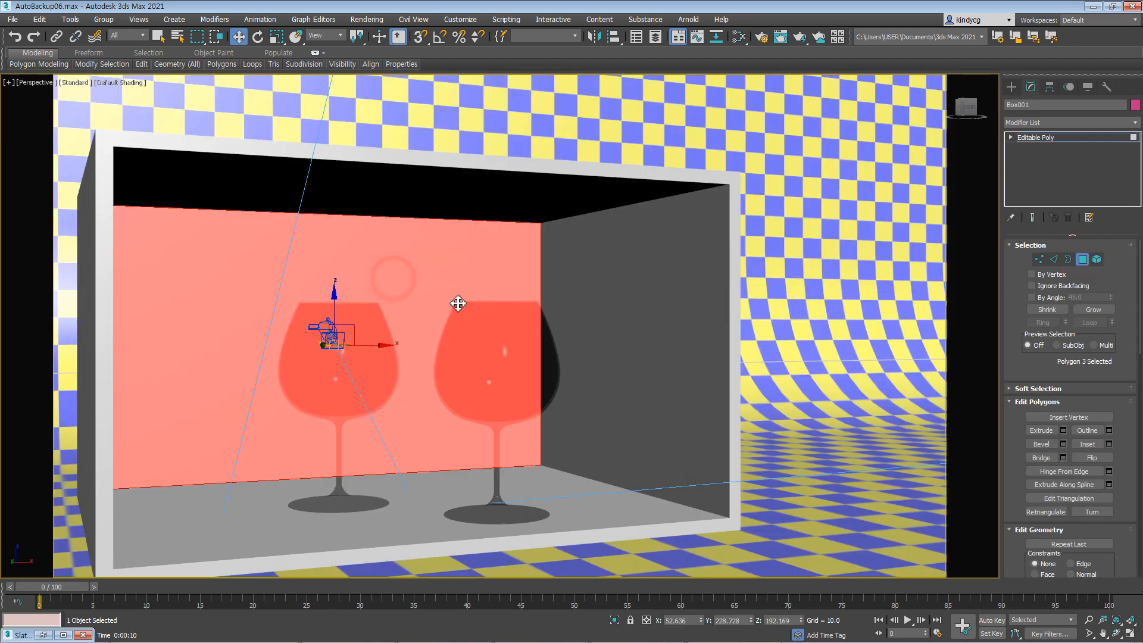
{"action": "key", "text": "m"}
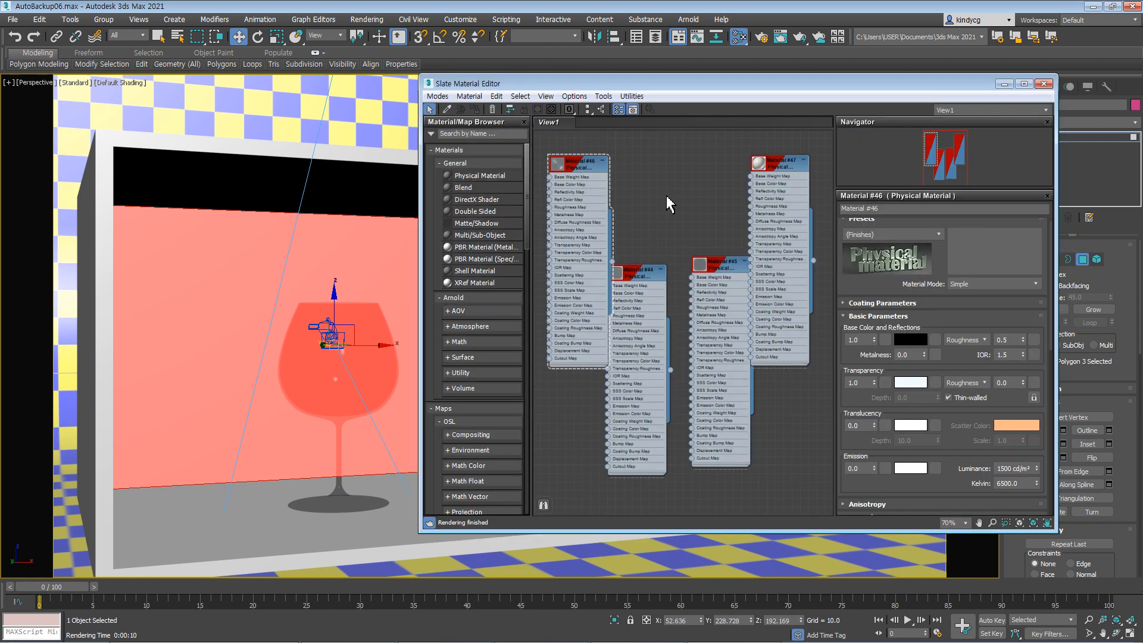
{"action": "right_click", "coordinate": [767, 429]}
{"action": "mouse_move", "coordinate": [801, 436]}
{"action": "mouse_move", "coordinate": [723, 436]}
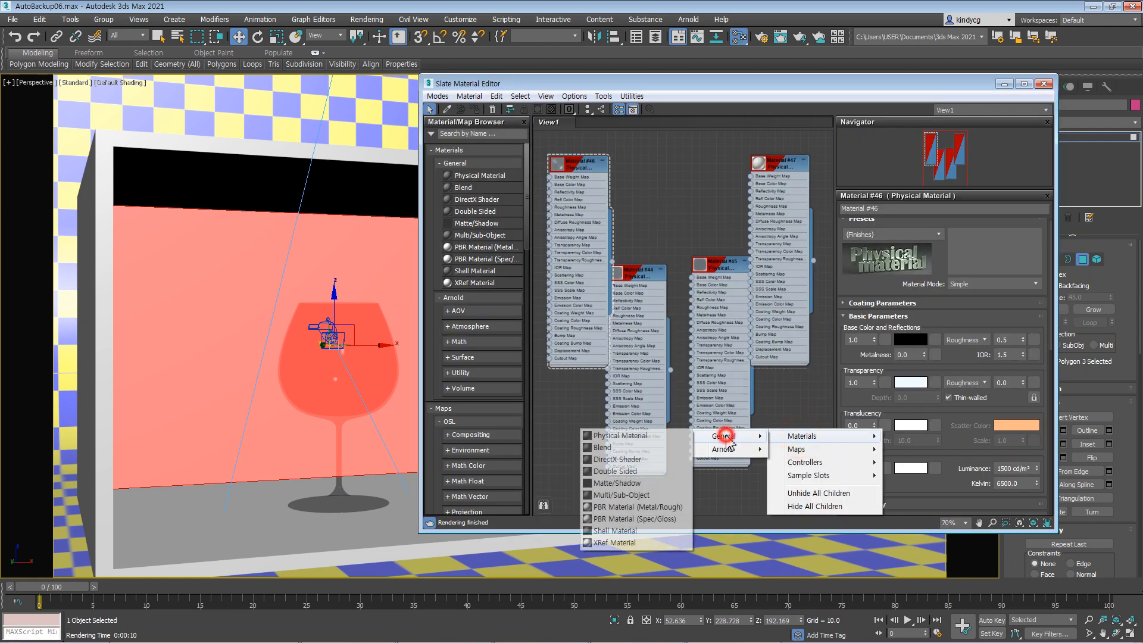
{"action": "left_click", "coordinate": [619, 435]}
{"action": "left_click_drag", "start_coordinate": [762, 424], "coordinate": [790, 388]}
{"action": "middle_click_drag", "start_coordinate": [717, 450], "coordinate": [655, 369]}
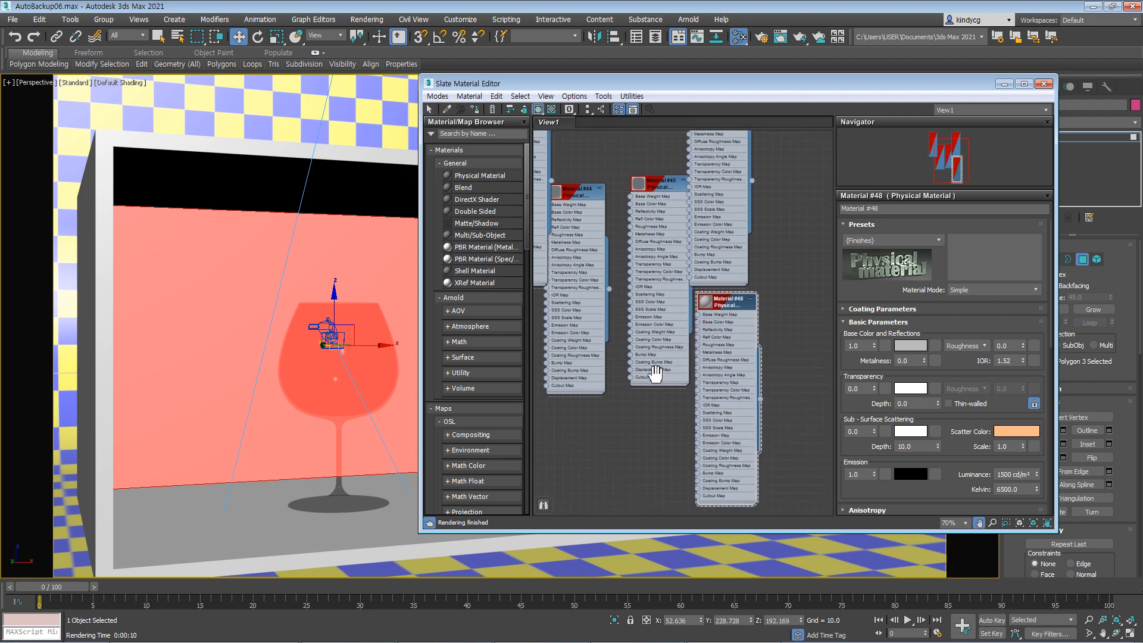
{"action": "left_click", "coordinate": [893, 240]}
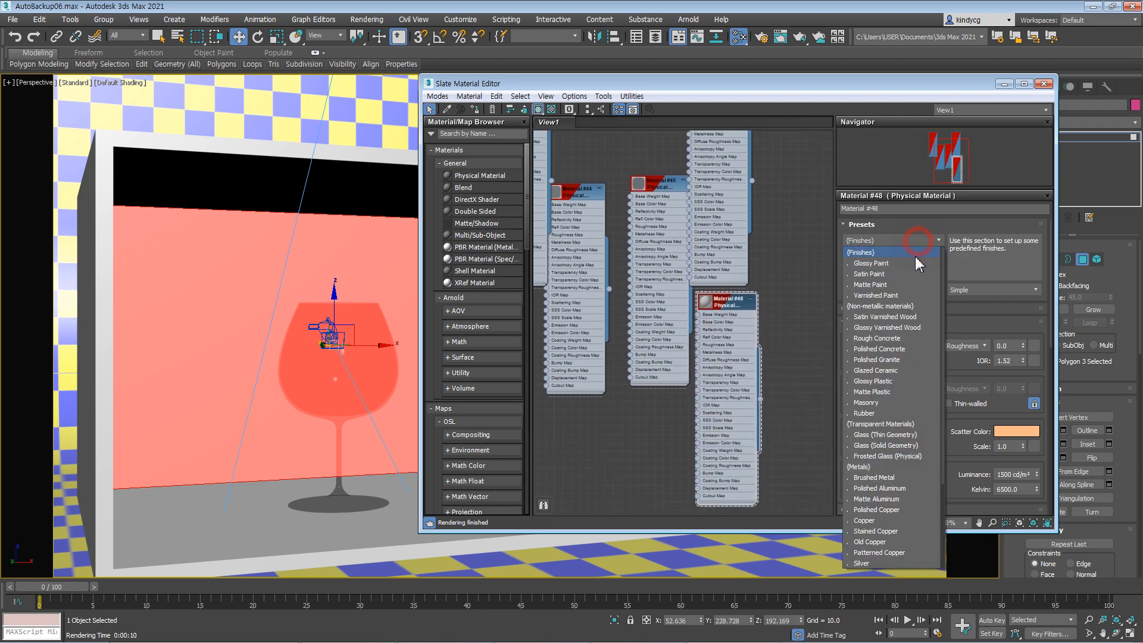
{"action": "left_click", "coordinate": [879, 458]}
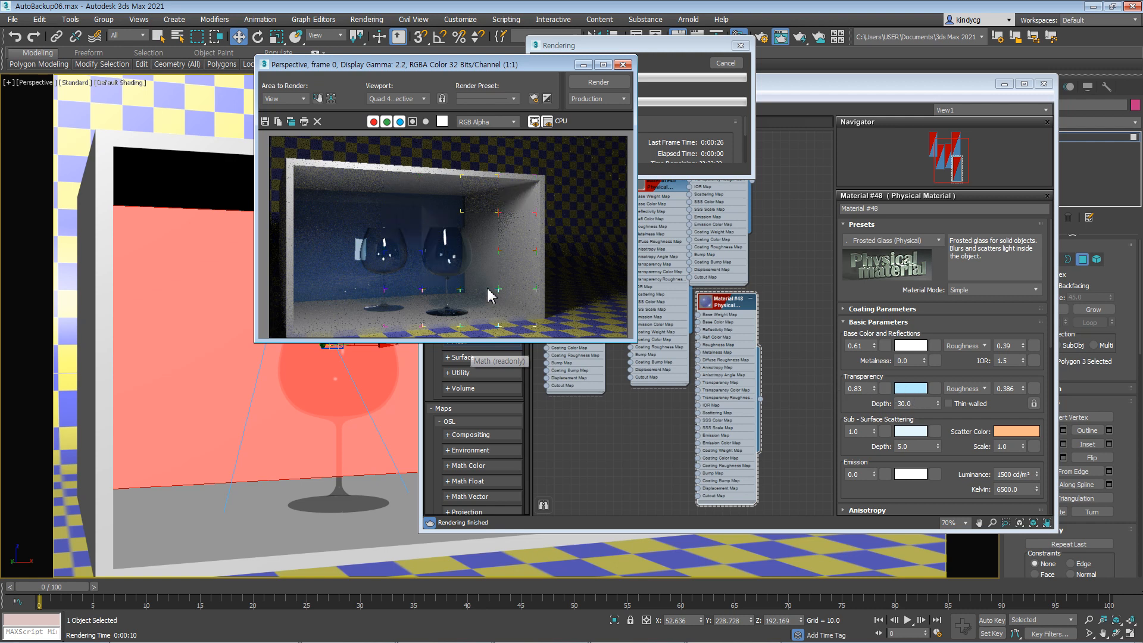
Step: Render the perspective view, inspect the frosted glass back wall behind the wine glasses, and close the render window
{"action": "left_click", "coordinate": [412, 223]}
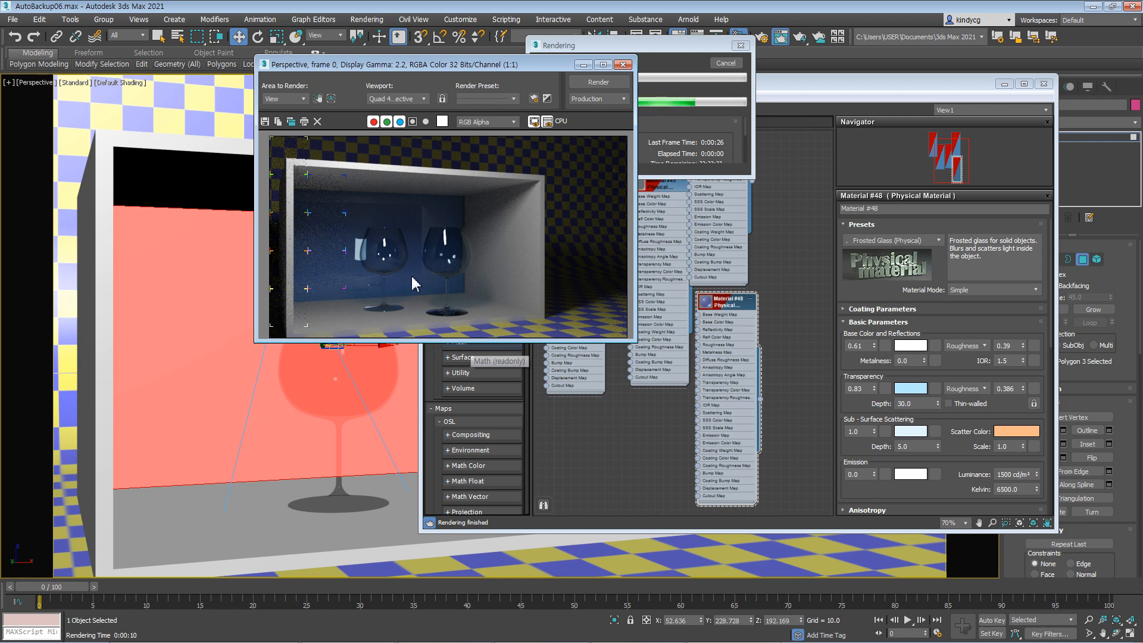
{"action": "left_click", "coordinate": [341, 266]}
{"action": "scroll", "coordinate": [362, 259], "scroll_direction": "up", "scroll_amount": 1}
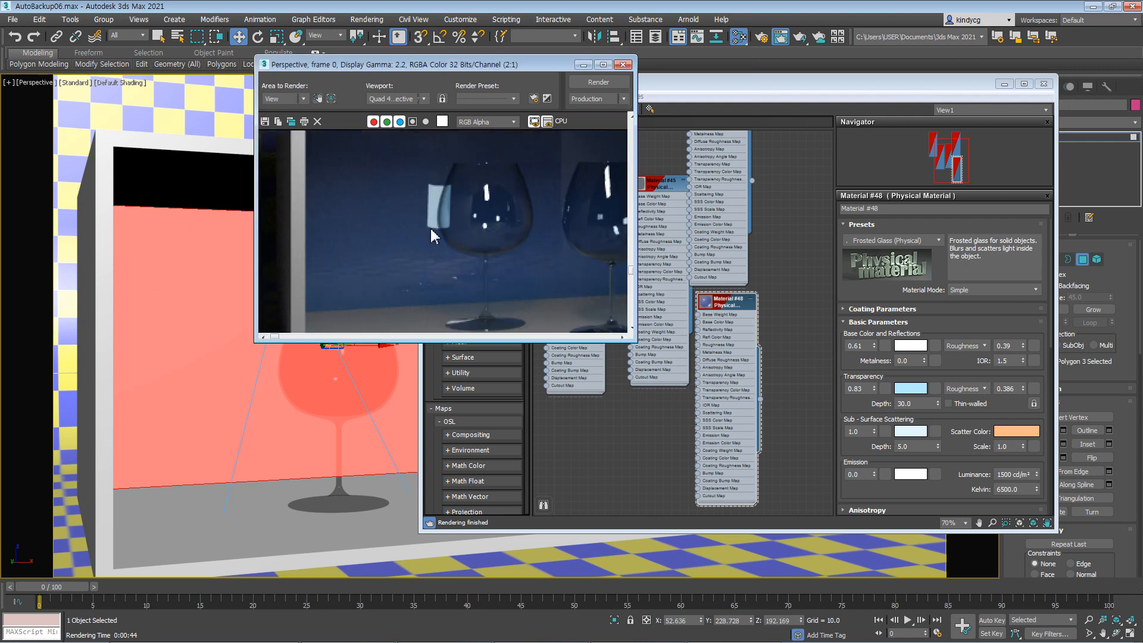
{"action": "scroll", "coordinate": [429, 240], "scroll_direction": "down", "scroll_amount": 1}
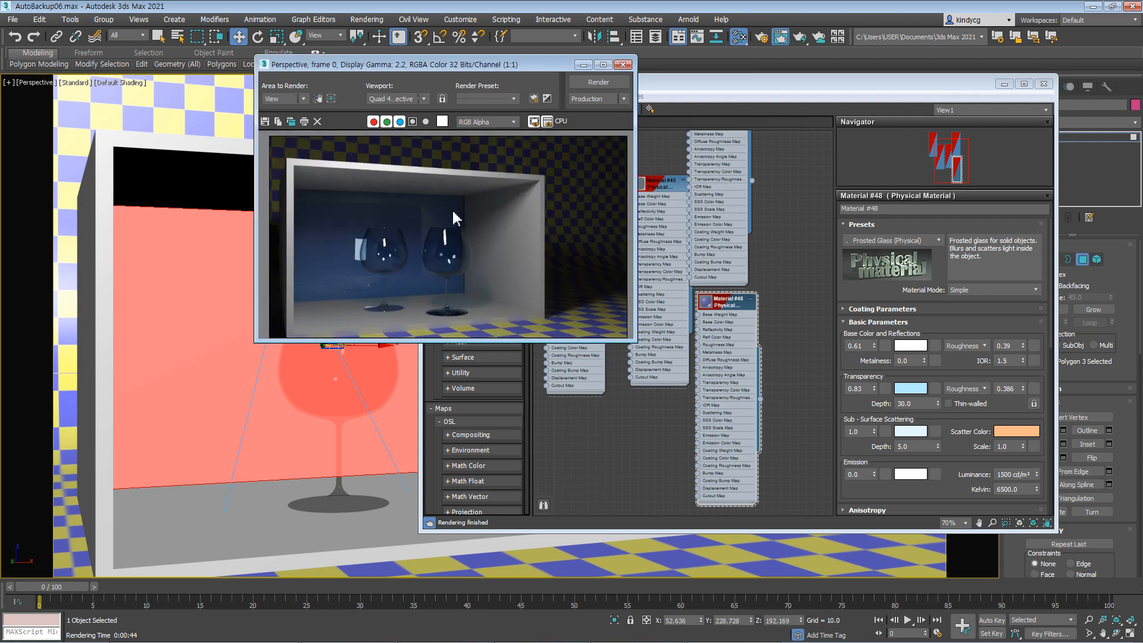
{"action": "left_click", "coordinate": [623, 66]}
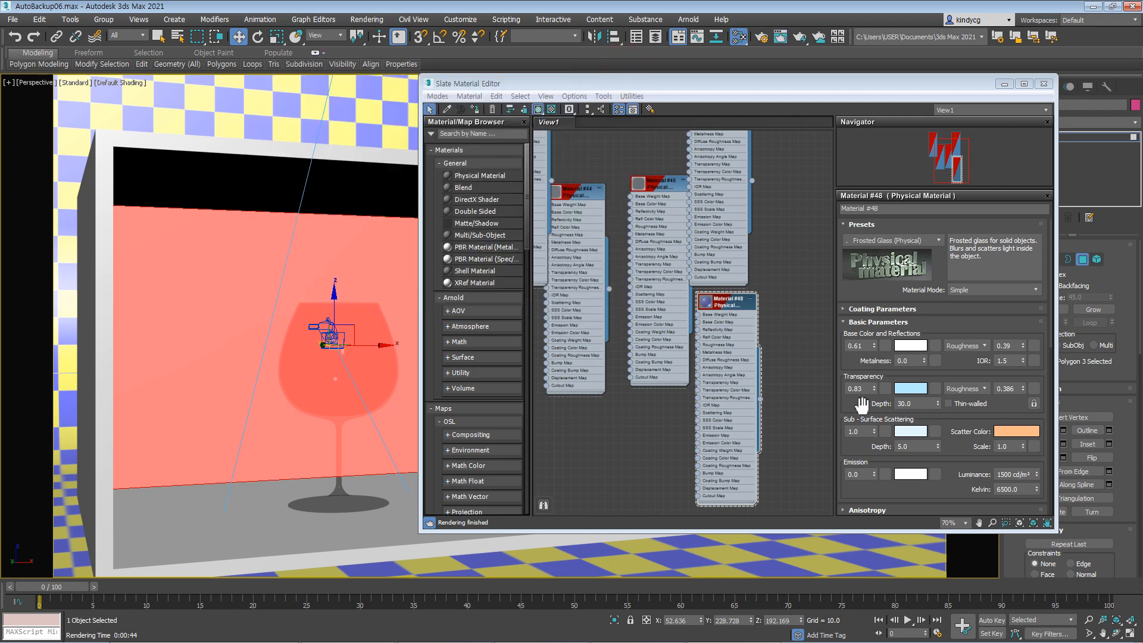
Step: Check the frosted glass material's transparency color without changing it
{"action": "scroll", "coordinate": [868, 407], "scroll_direction": "down", "scroll_amount": 1}
{"action": "left_click", "coordinate": [910, 373]}
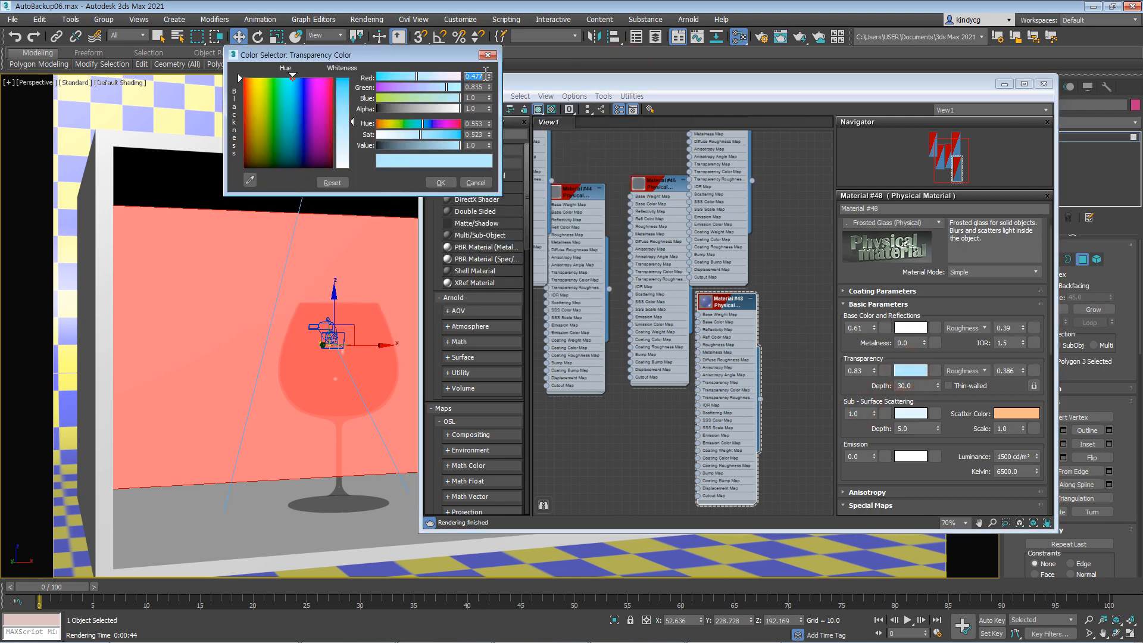
{"action": "left_click", "coordinate": [487, 54]}
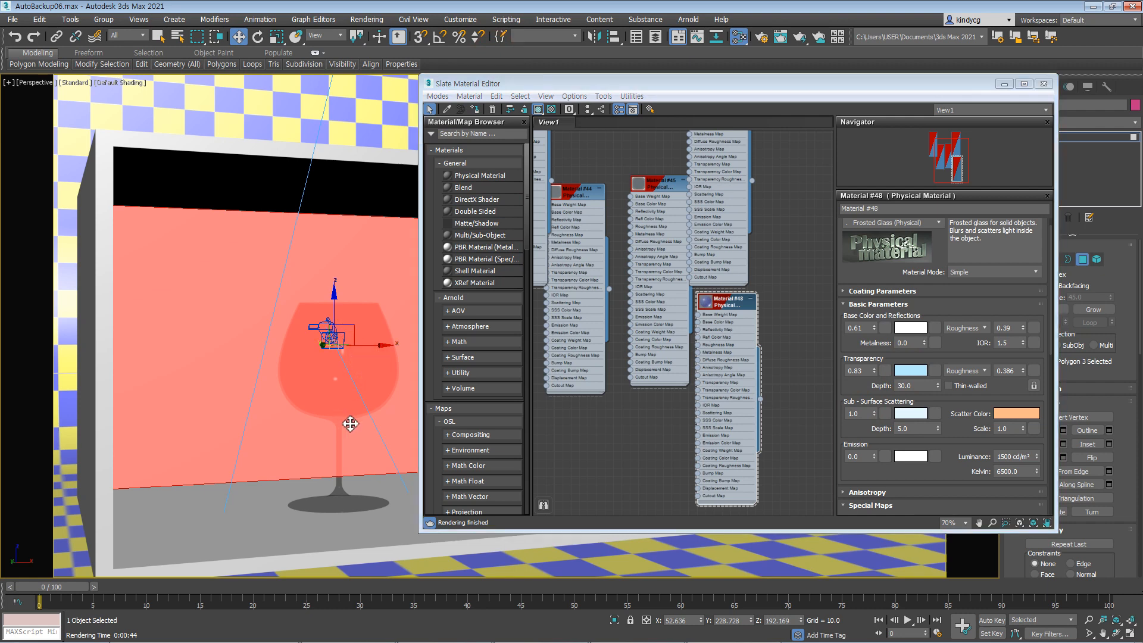
Step: Leave polygon editing on the box and select the left wine glass with the Slate Material Editor open again
{"action": "middle_click_drag", "start_coordinate": [359, 454], "coordinate": [321, 413], "text": "alt"}
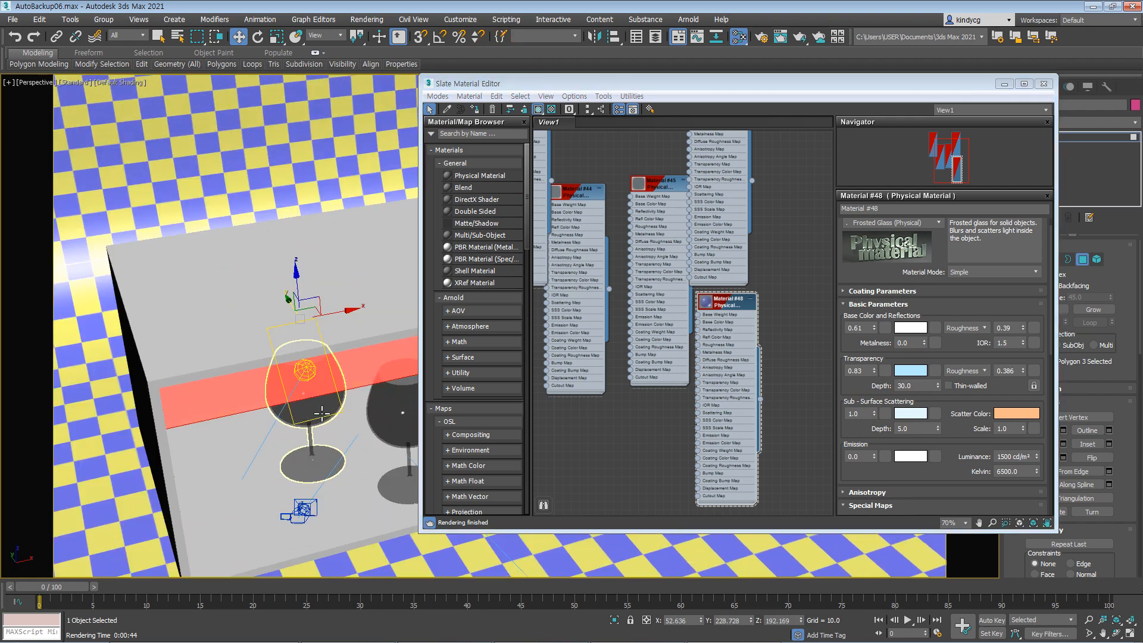
{"action": "left_click", "coordinate": [1004, 84]}
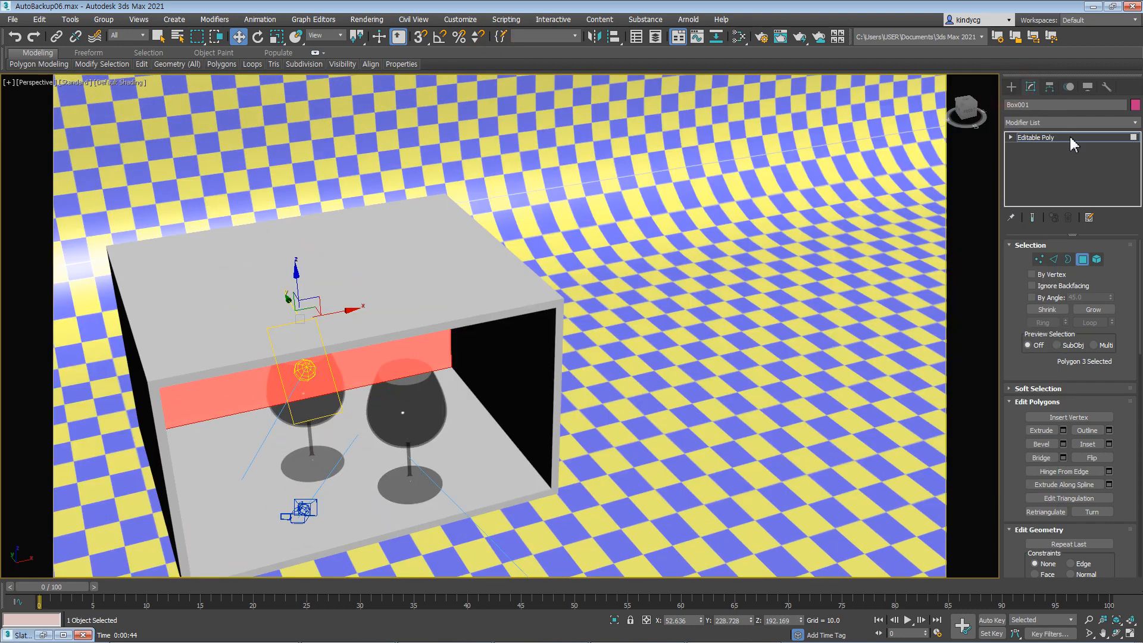
{"action": "left_click", "coordinate": [1071, 137]}
{"action": "left_click", "coordinate": [306, 390]}
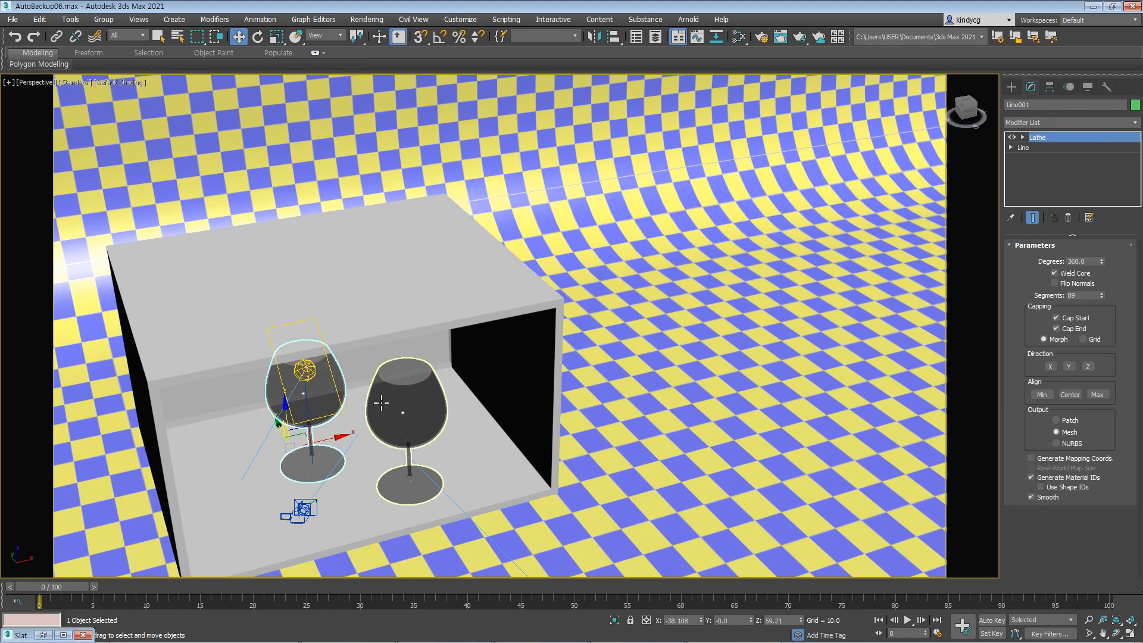
{"action": "key", "text": "m"}
{"action": "left_click_drag", "start_coordinate": [566, 193], "coordinate": [582, 211]}
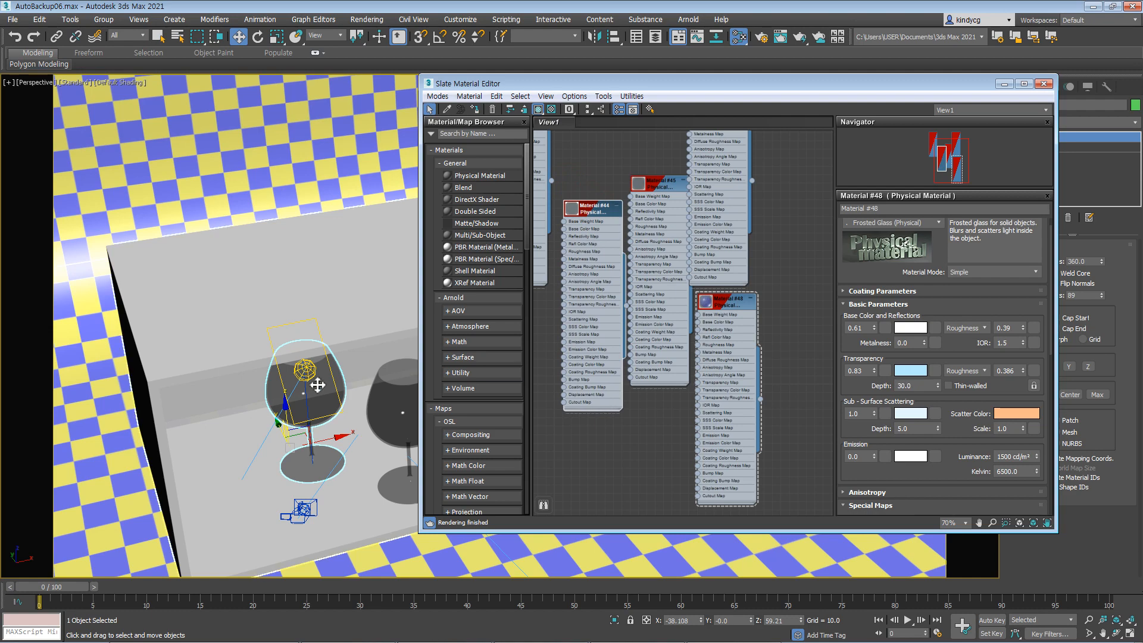
Step: Move both wine glasses out of the box onto the open checkered floor and select the left one
{"action": "scroll", "coordinate": [314, 374], "scroll_direction": "down", "scroll_amount": 5}
{"action": "left_click_drag", "start_coordinate": [314, 374], "coordinate": [280, 455]}
{"action": "middle_click_drag", "start_coordinate": [330, 396], "coordinate": [336, 357]}
{"action": "left_click_drag", "start_coordinate": [336, 357], "coordinate": [295, 452]}
{"action": "scroll", "coordinate": [295, 453], "scroll_direction": "up", "scroll_amount": 3}
{"action": "left_click", "coordinate": [283, 450]}
{"action": "scroll", "coordinate": [297, 429], "scroll_direction": "up", "scroll_amount": 3}
{"action": "scroll", "coordinate": [309, 418], "scroll_direction": "up", "scroll_amount": 2}
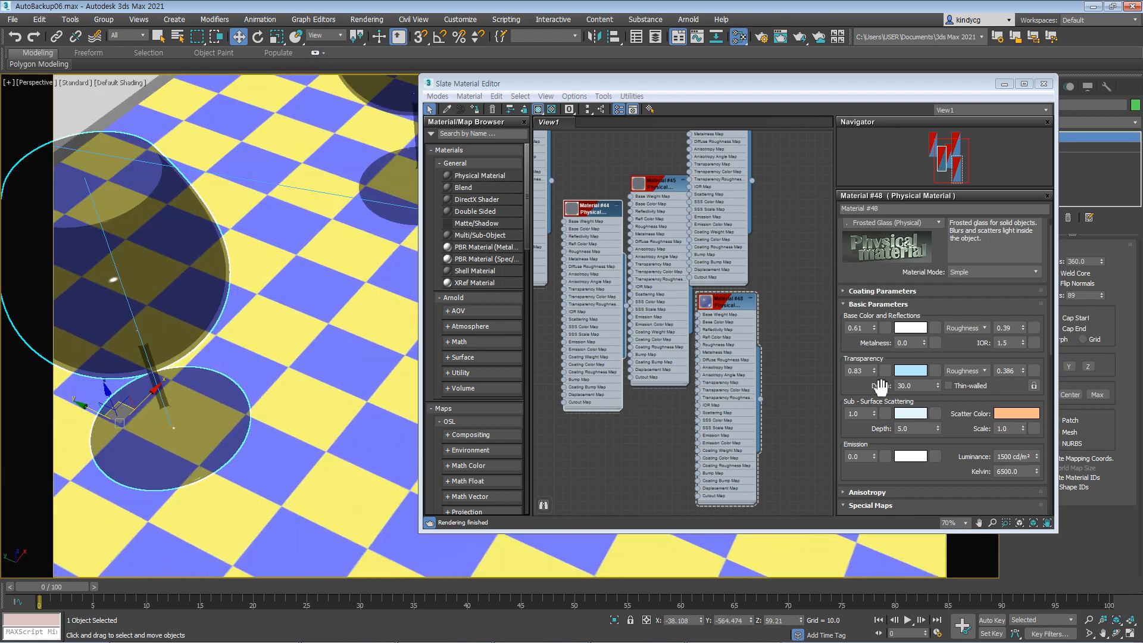
Step: Set the transparency color of the wine glass material, Material #44, to pure white
{"action": "left_click", "coordinate": [910, 370]}
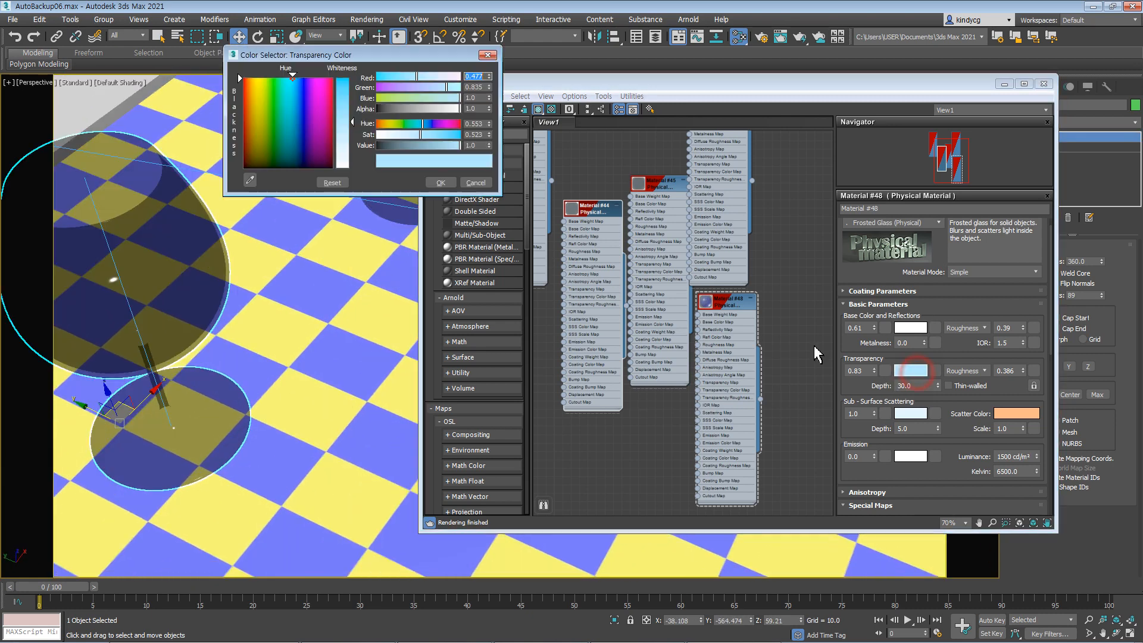
{"action": "left_click", "coordinate": [488, 55]}
{"action": "middle_click_drag", "start_coordinate": [305, 362], "coordinate": [376, 374]}
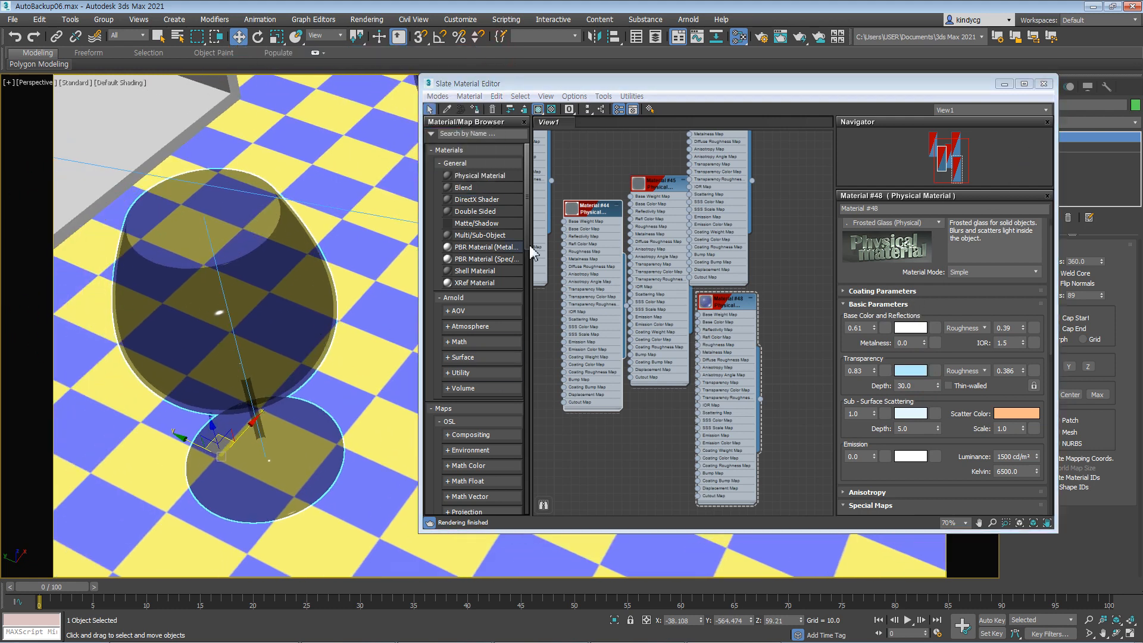
{"action": "left_click", "coordinate": [599, 219]}
{"action": "left_click_drag", "start_coordinate": [599, 219], "coordinate": [597, 238]}
{"action": "double_click", "coordinate": [593, 229]}
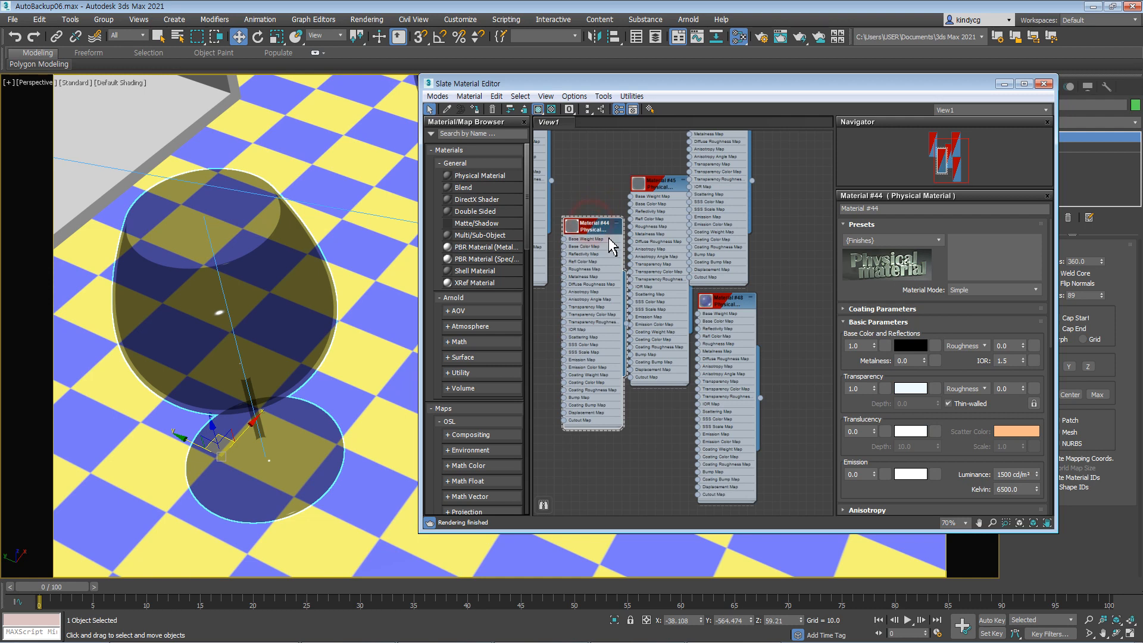
{"action": "left_click", "coordinate": [906, 389]}
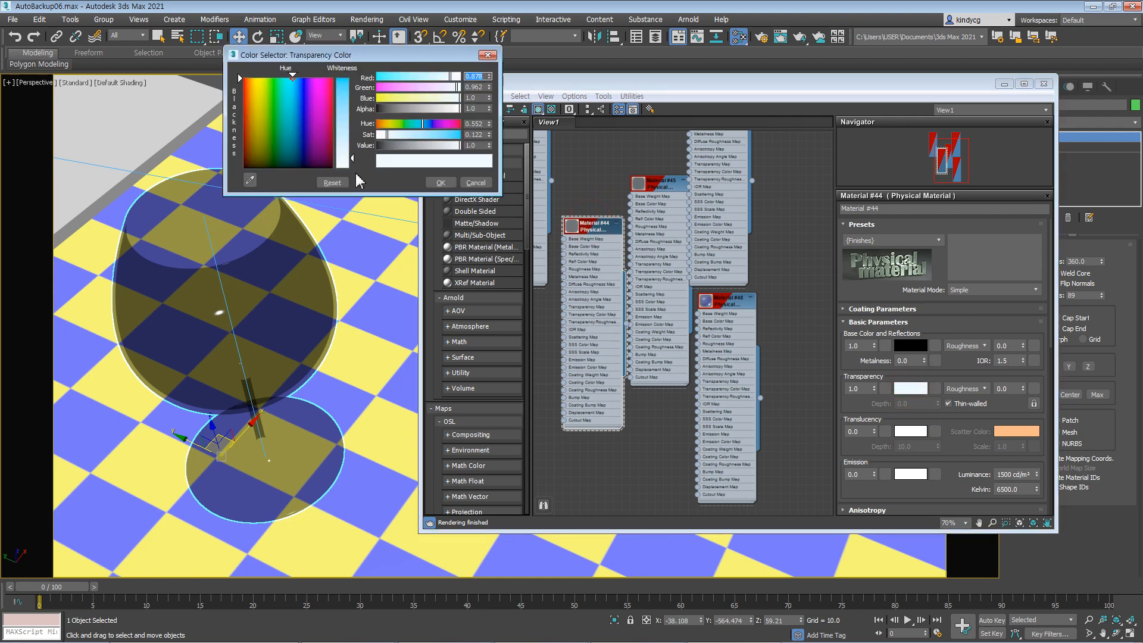
{"action": "left_click_drag", "start_coordinate": [356, 167], "coordinate": [356, 173]}
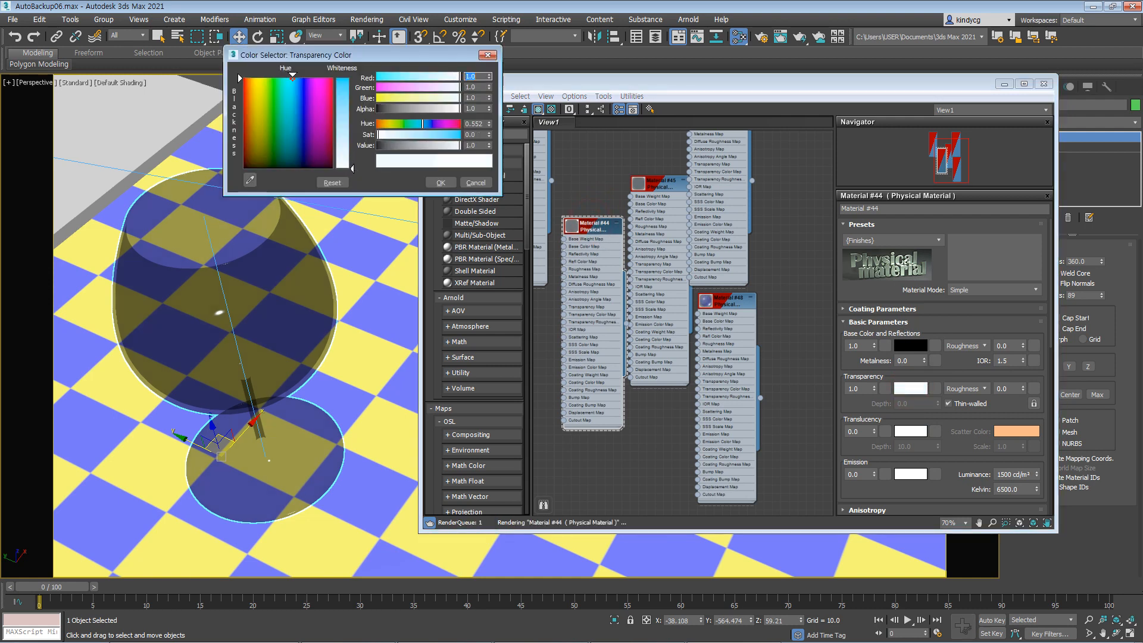
{"action": "left_click", "coordinate": [440, 182]}
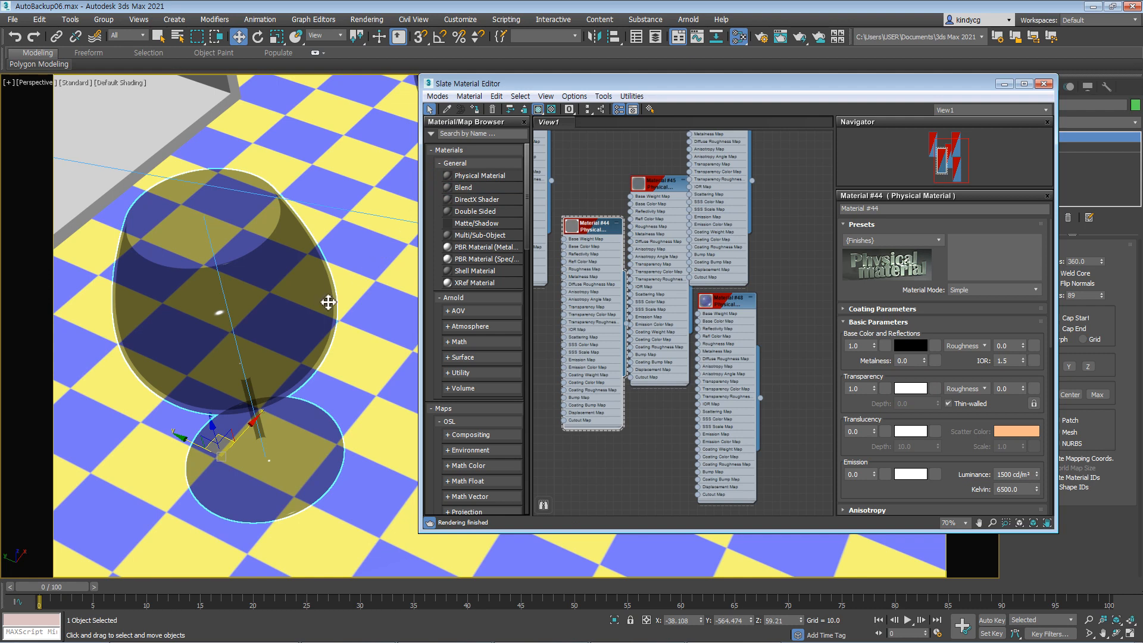
Step: Clone the selected wine glass as a single independent copy beside it on the checkered floor
{"action": "scroll", "coordinate": [327, 314], "scroll_direction": "down", "scroll_amount": 4}
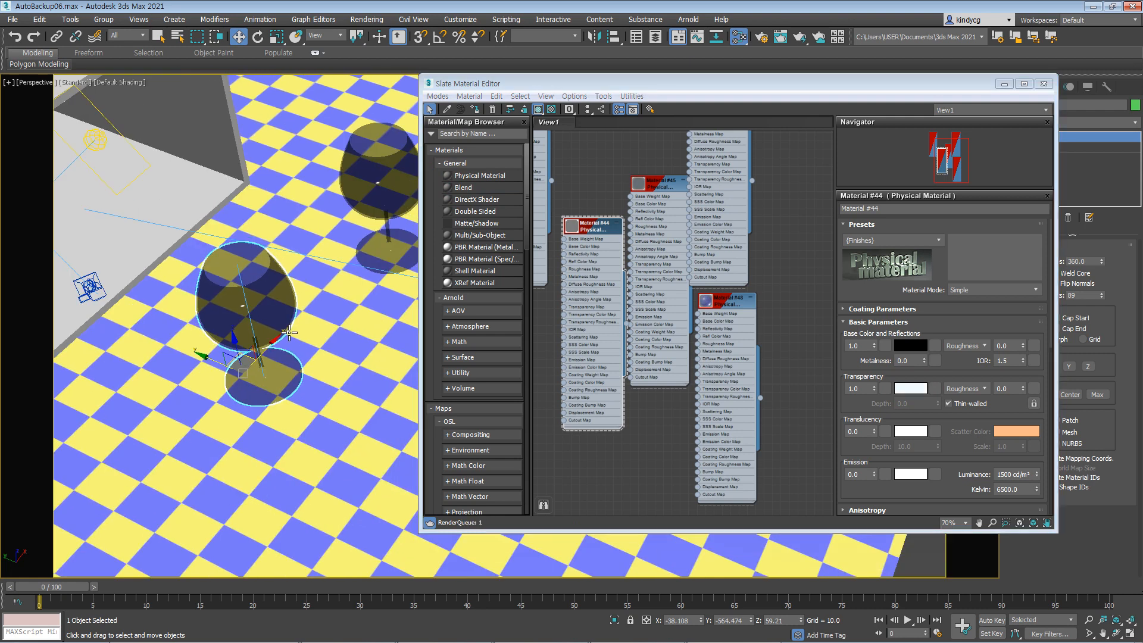
{"action": "left_click_drag", "start_coordinate": [227, 366], "coordinate": [316, 400], "text": "shift"}
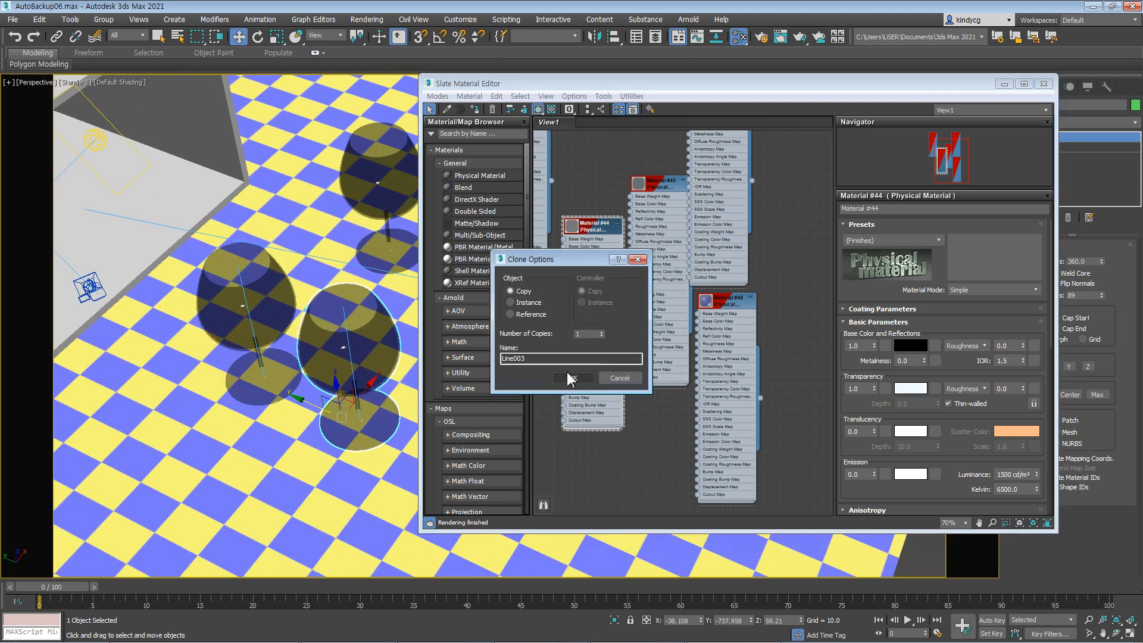
{"action": "left_click", "coordinate": [573, 382]}
{"action": "middle_click_drag", "start_coordinate": [257, 332], "coordinate": [186, 347]}
{"action": "scroll", "coordinate": [272, 334], "scroll_direction": "up", "scroll_amount": 6}
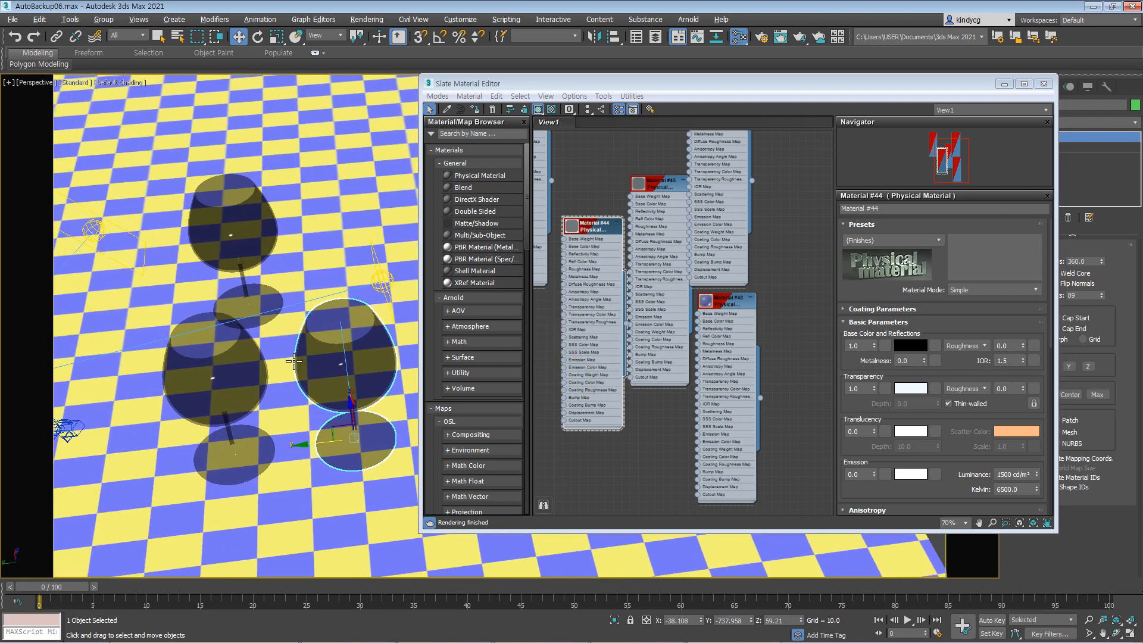
Step: Delete the extra wine glass standing behind the original and its new copy
{"action": "scroll", "coordinate": [318, 370], "scroll_direction": "down", "scroll_amount": 3}
{"action": "left_click_drag", "start_coordinate": [319, 345], "coordinate": [267, 288]}
{"action": "key", "text": "Delete"}
{"action": "middle_click_drag", "start_coordinate": [223, 326], "coordinate": [240, 284]}
Step: Select the two remaining wine glasses and apply the Glass (Thin Geometry) preset to Material #44
{"action": "left_click", "coordinate": [223, 332]}
{"action": "left_click", "coordinate": [368, 317], "text": "ctrl"}
{"action": "middle_click_drag", "start_coordinate": [667, 271], "coordinate": [729, 241]}
{"action": "left_click_drag", "start_coordinate": [643, 205], "coordinate": [632, 314]}
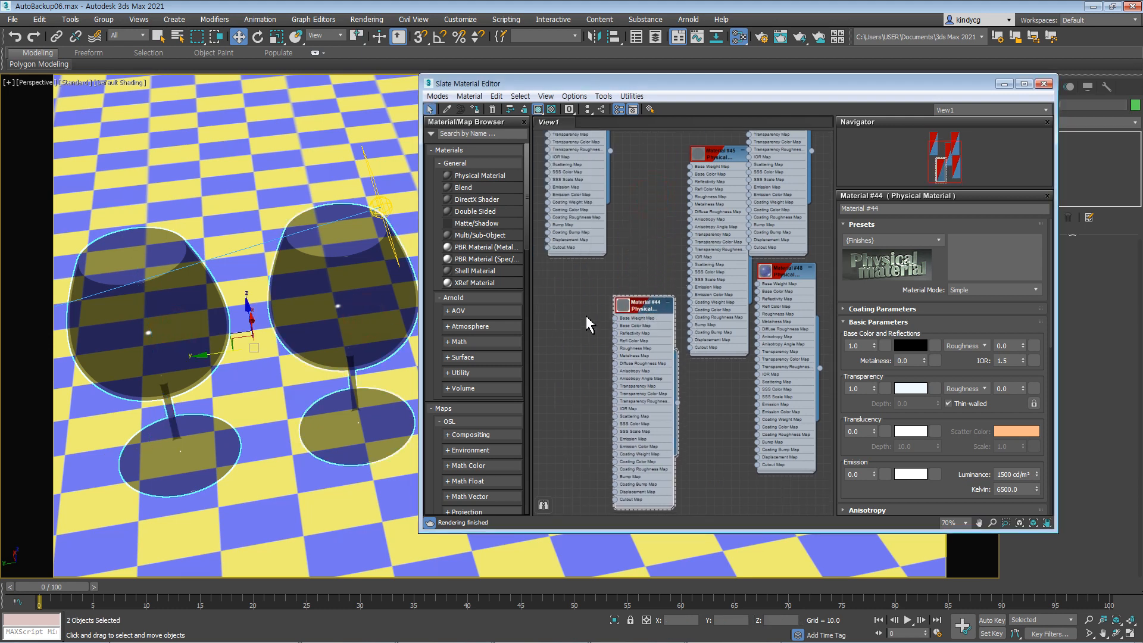
{"action": "left_click", "coordinate": [907, 241]}
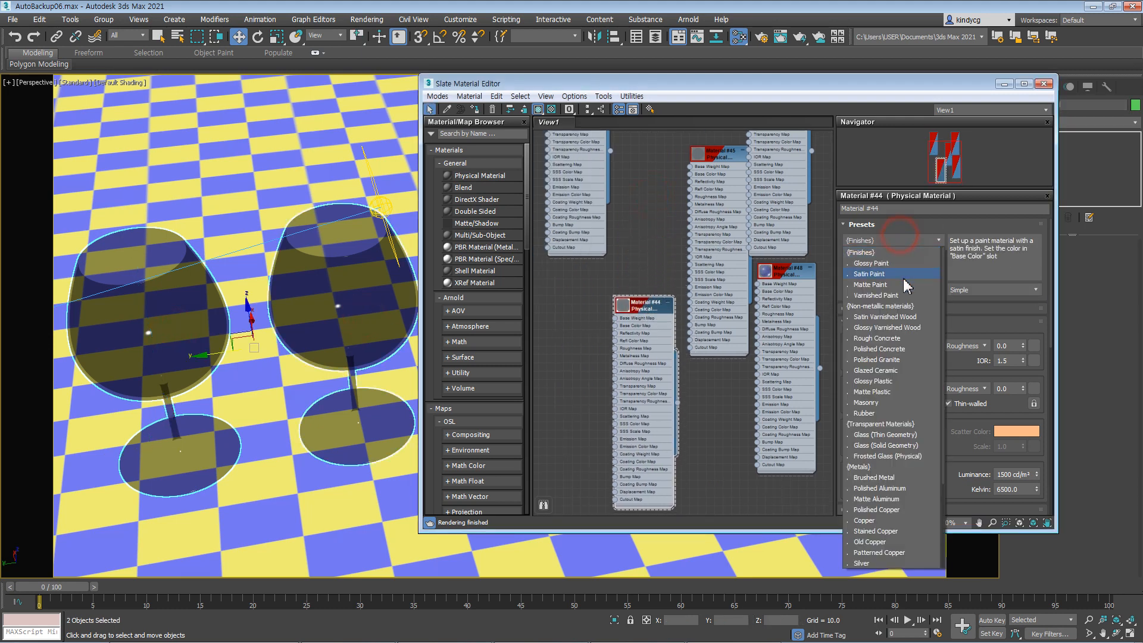
{"action": "left_click", "coordinate": [884, 434]}
Step: Add a new Physical Material beside Material #44 and assign it to the left wine glass only
{"action": "right_click", "coordinate": [586, 326]}
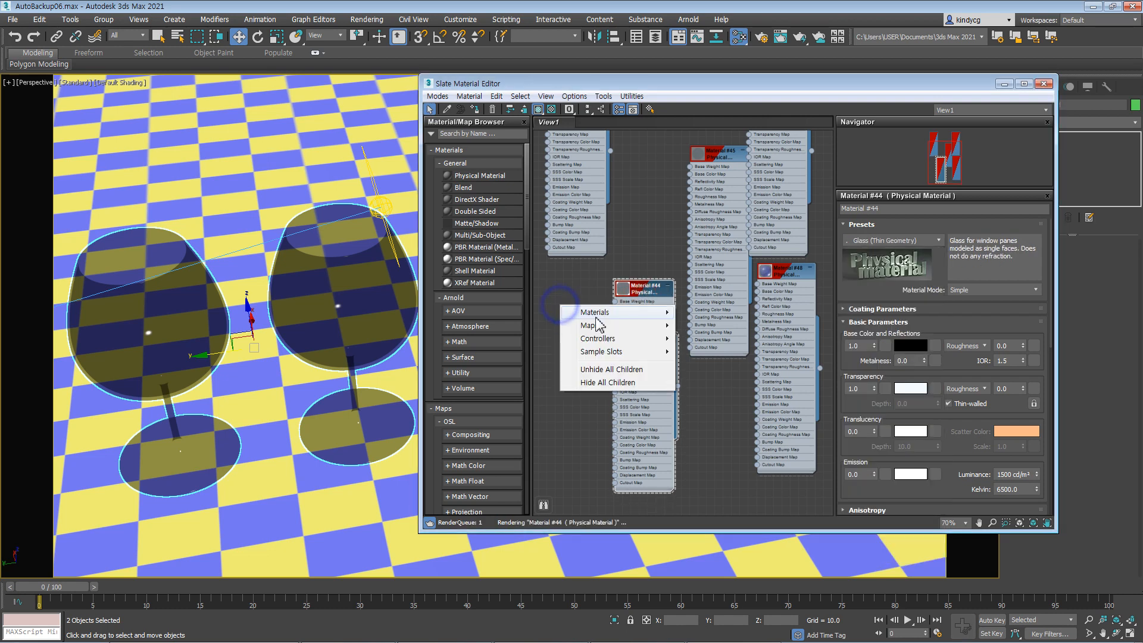
{"action": "mouse_move", "coordinate": [592, 312]}
{"action": "mouse_move", "coordinate": [516, 312]}
{"action": "left_click", "coordinate": [411, 312]}
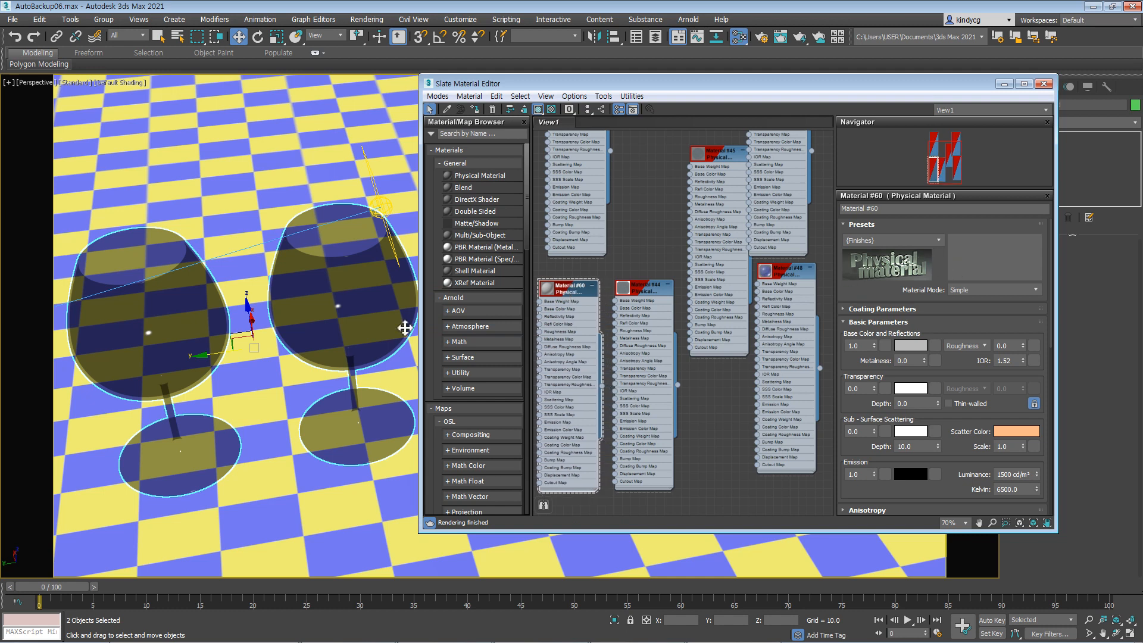
{"action": "left_click", "coordinate": [333, 363]}
{"action": "left_click", "coordinate": [152, 359]}
{"action": "left_click", "coordinate": [572, 297]}
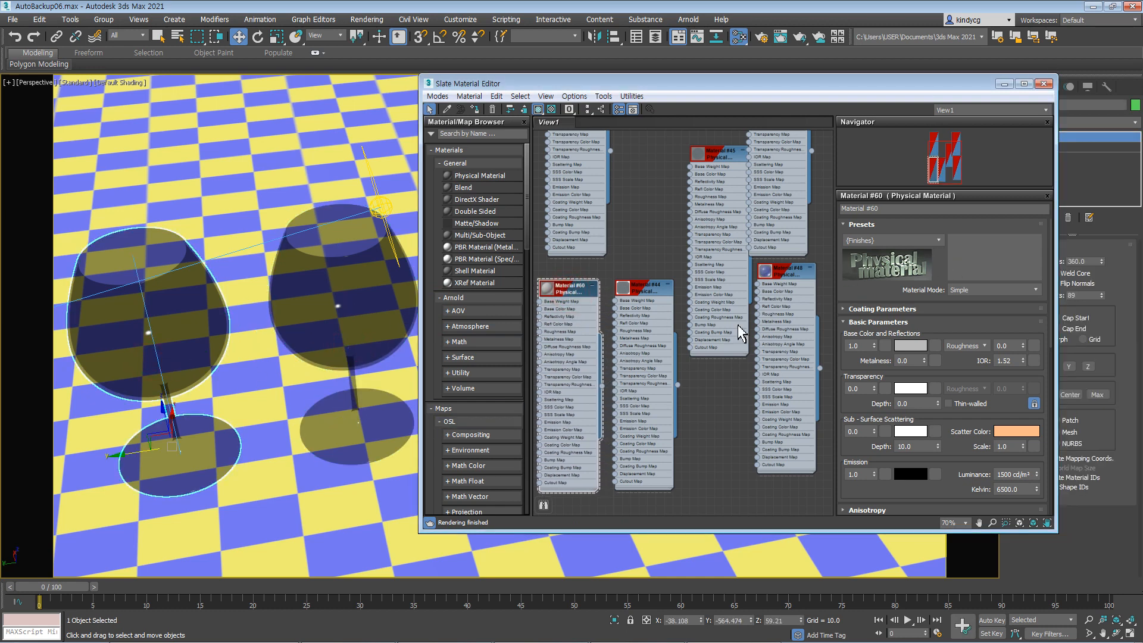
{"action": "left_click", "coordinate": [479, 117]}
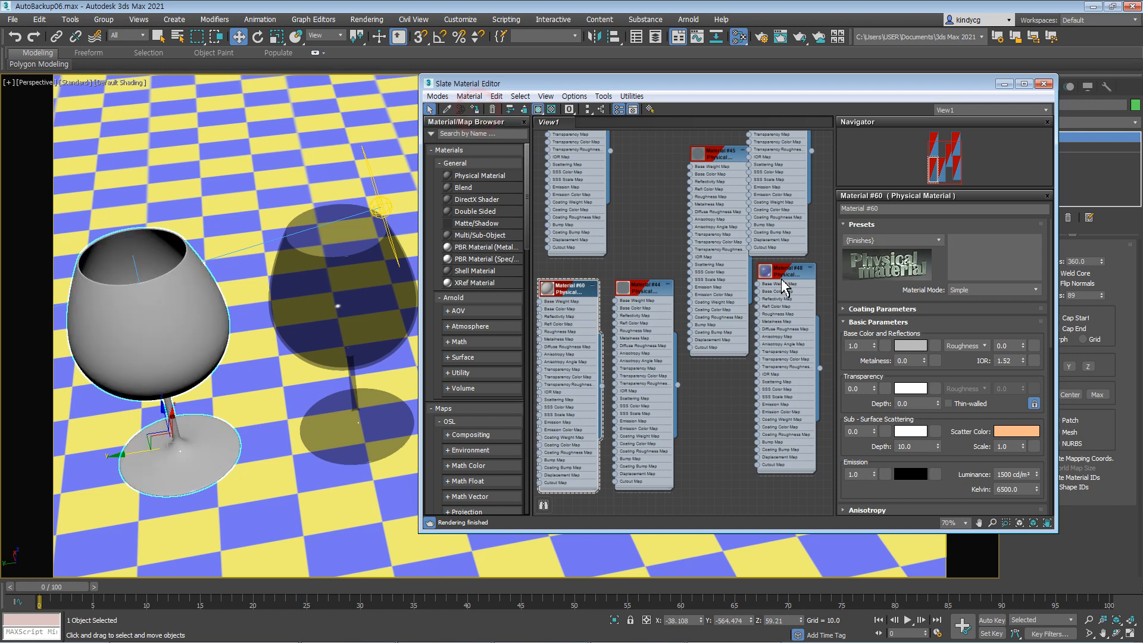
Step: Apply the Glass (Thin Geometry) preset to Material #60 and make its transparency color pure white
{"action": "left_click", "coordinate": [922, 241]}
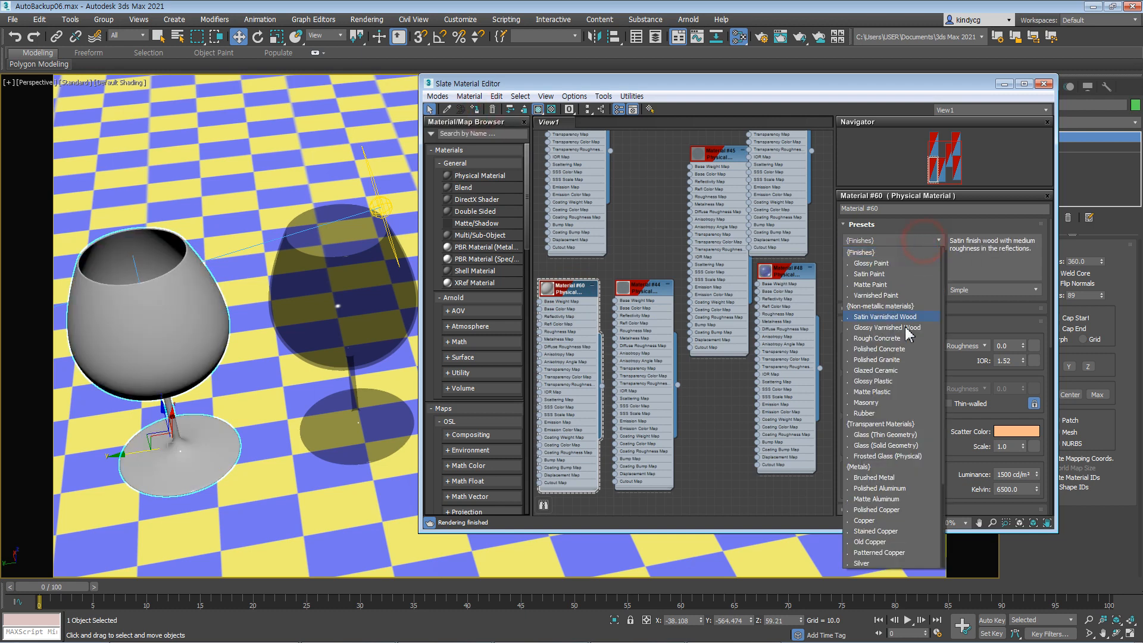
{"action": "left_click", "coordinate": [886, 435]}
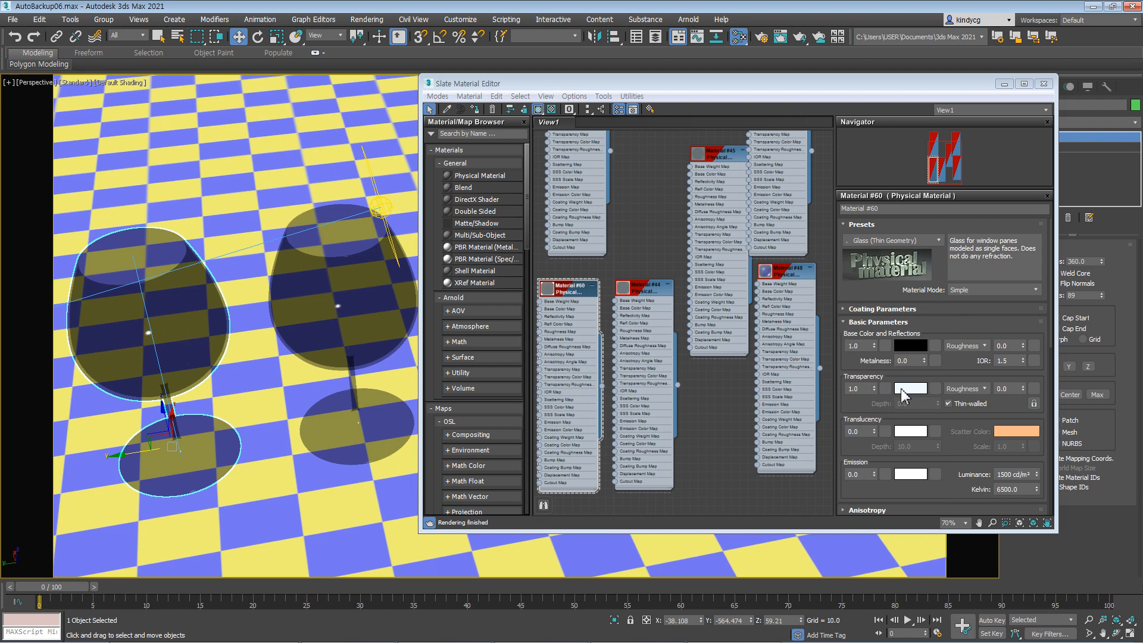
{"action": "left_click", "coordinate": [908, 390]}
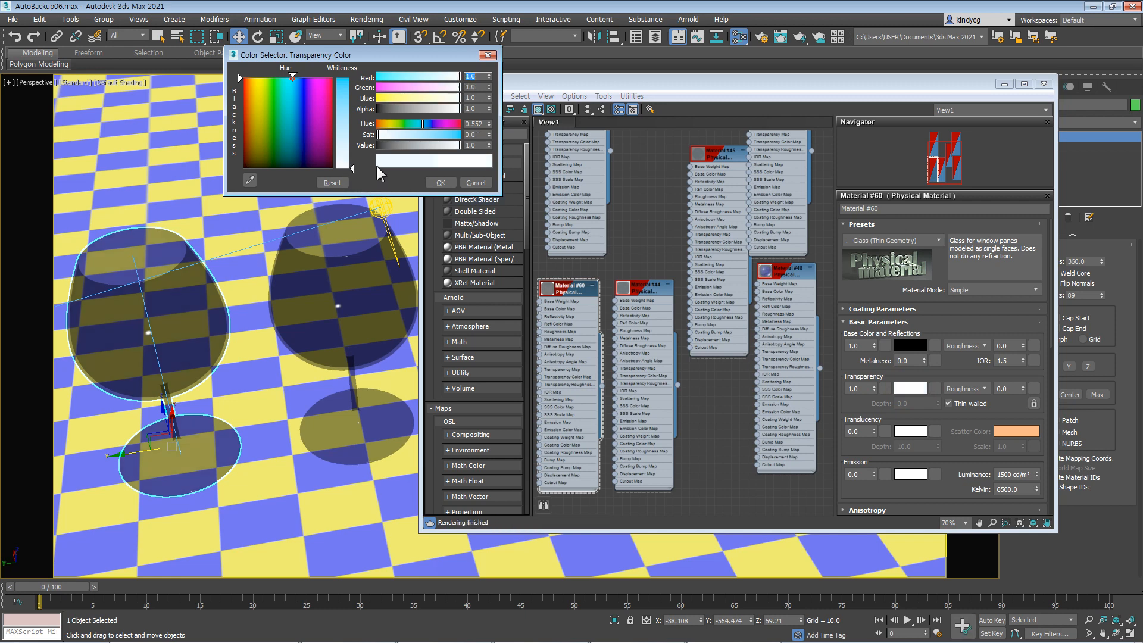
{"action": "left_click", "coordinate": [475, 182]}
Step: Compare the transparency colors of Material #60 and Material #44 without changing either one
{"action": "left_click", "coordinate": [388, 289]}
{"action": "left_click", "coordinate": [900, 390]}
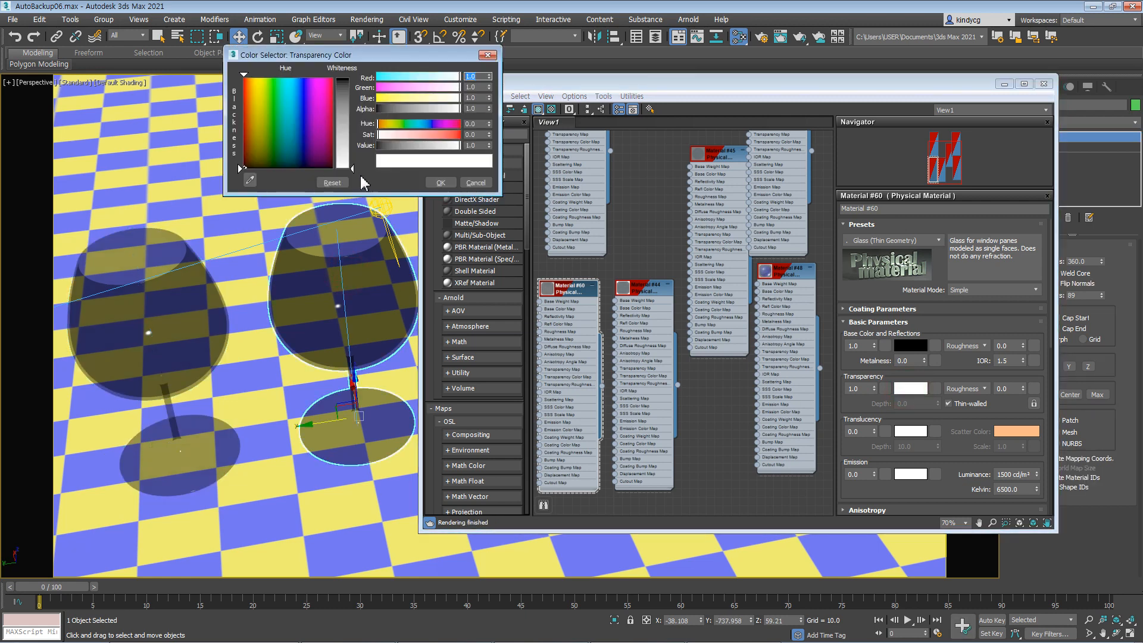
{"action": "left_click", "coordinate": [475, 182]}
{"action": "left_click", "coordinate": [648, 304]}
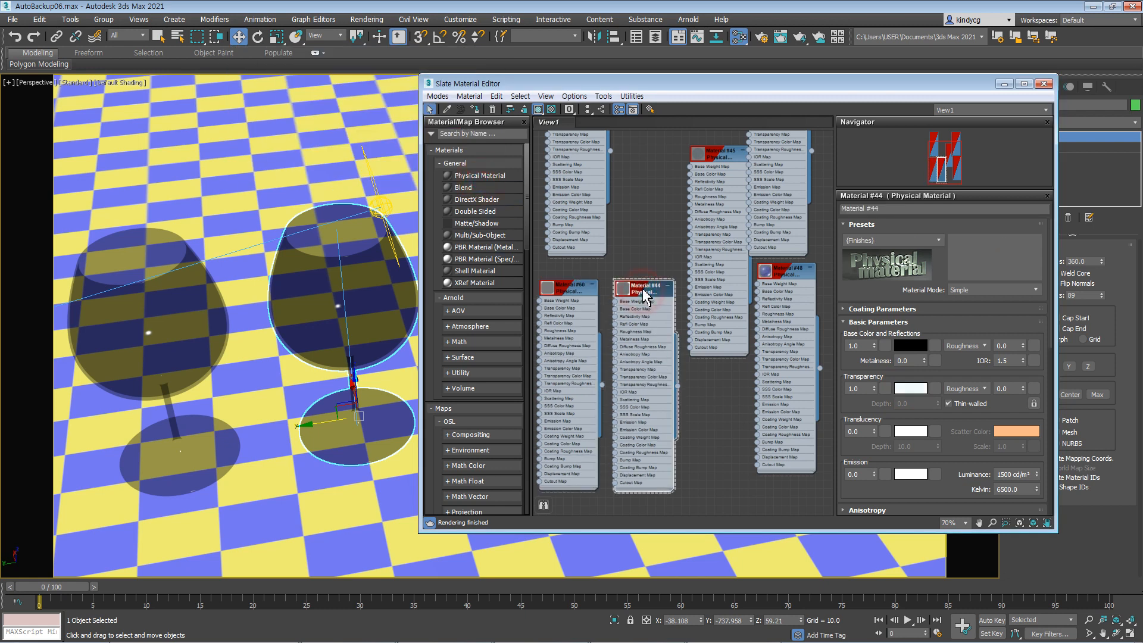
{"action": "left_click", "coordinate": [910, 388]}
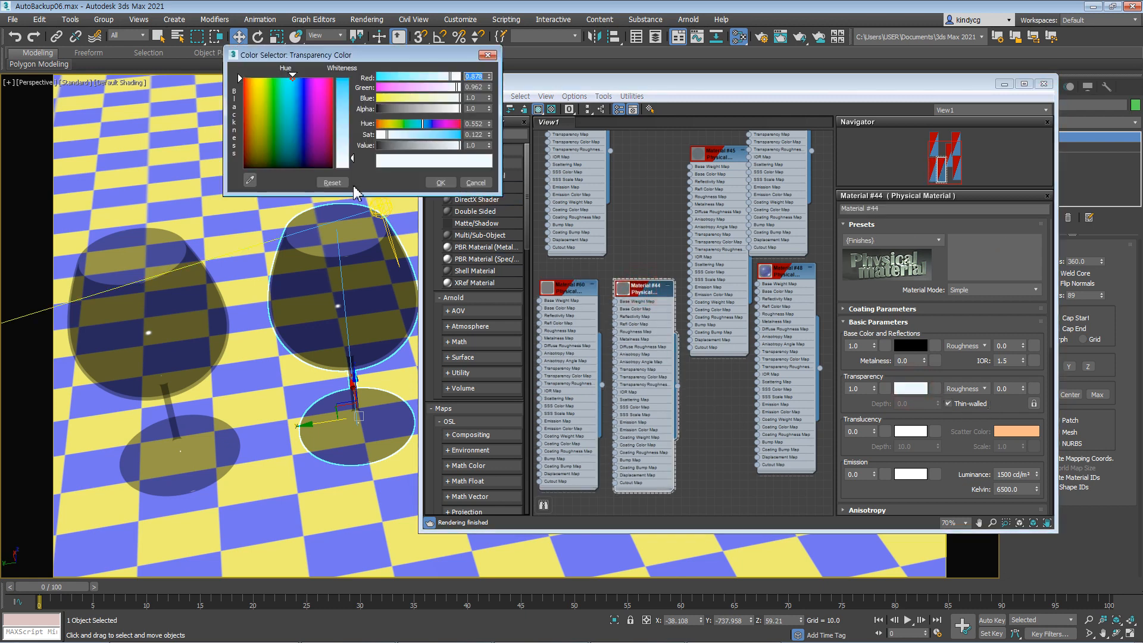
{"action": "left_click", "coordinate": [487, 55]}
Step: Render the perspective view and inspect both wine glasses enlarged in the rendered frame
{"action": "middle_click_drag", "start_coordinate": [304, 336], "coordinate": [331, 341]}
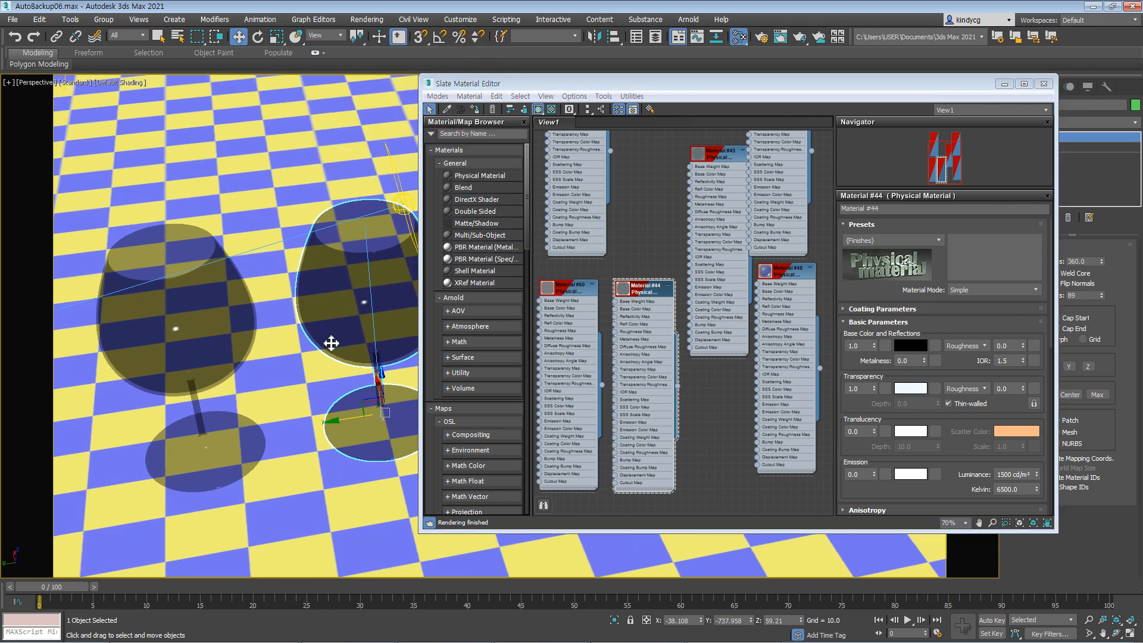
{"action": "key", "text": "shift+q"}
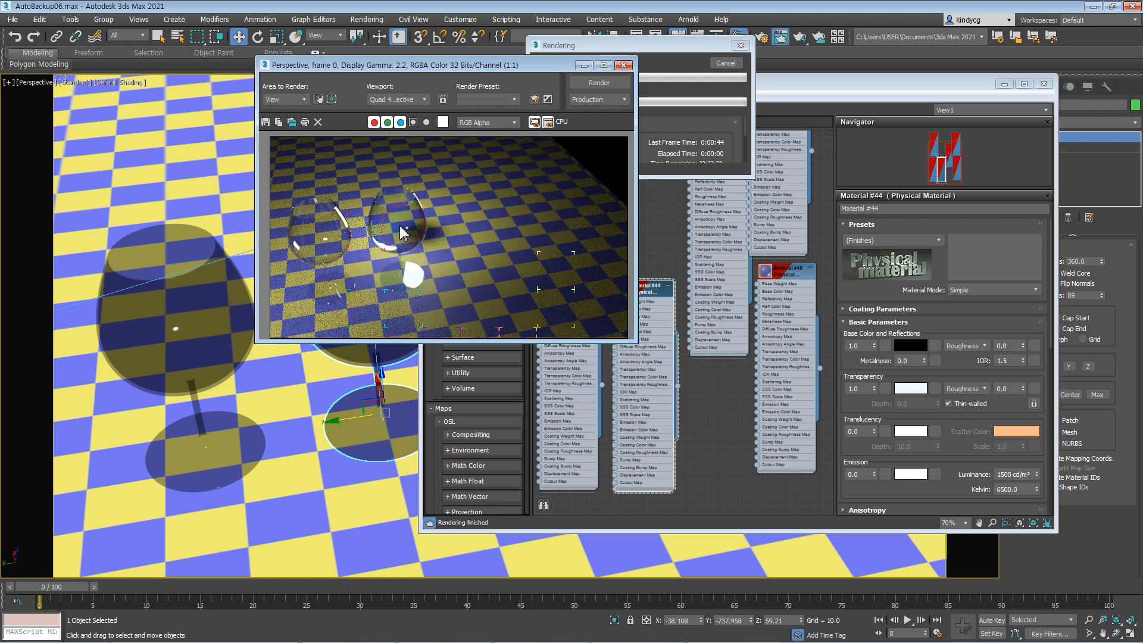
{"action": "scroll", "coordinate": [399, 234], "scroll_direction": "up", "scroll_amount": 1}
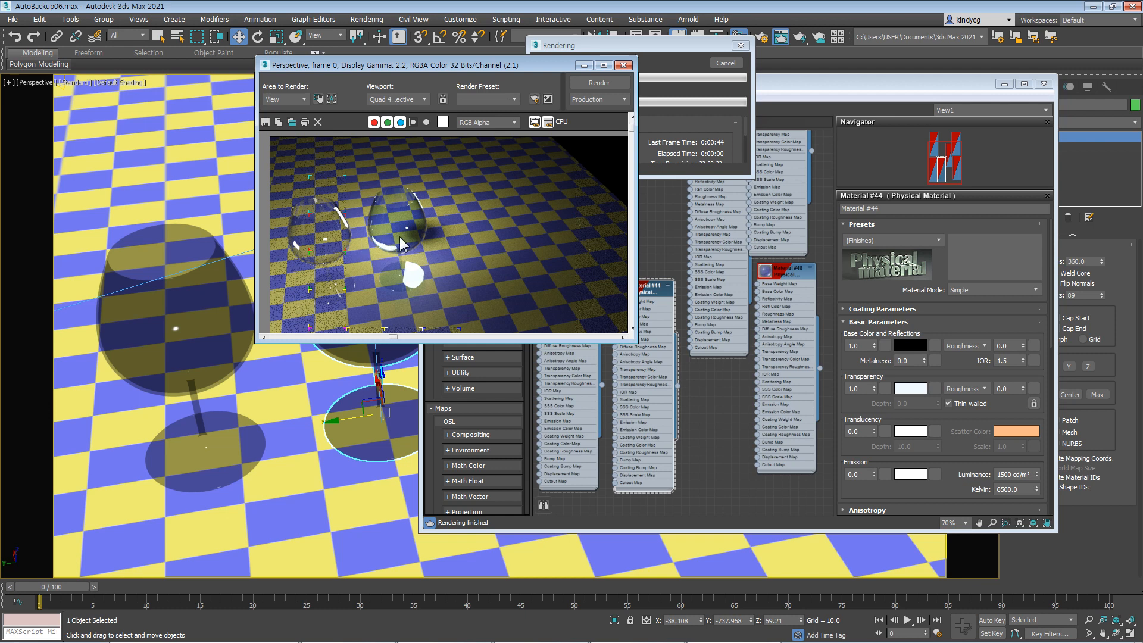
{"action": "middle_click_drag", "start_coordinate": [400, 241], "coordinate": [450, 259]}
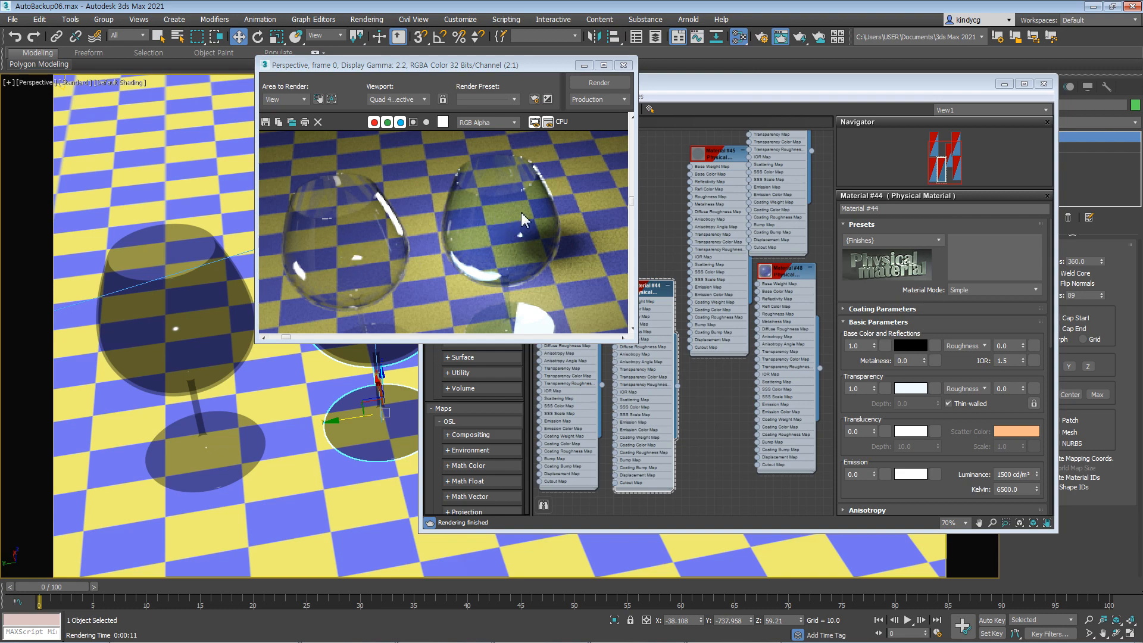
{"action": "left_click", "coordinate": [623, 70]}
Step: Select a rectangular target light and move it farther away from the wine glasses
{"action": "middle_click_drag", "start_coordinate": [293, 298], "coordinate": [247, 331], "text": "alt"}
{"action": "scroll", "coordinate": [349, 276], "scroll_direction": "up", "scroll_amount": 3}
{"action": "scroll", "coordinate": [349, 277], "scroll_direction": "up", "scroll_amount": 2}
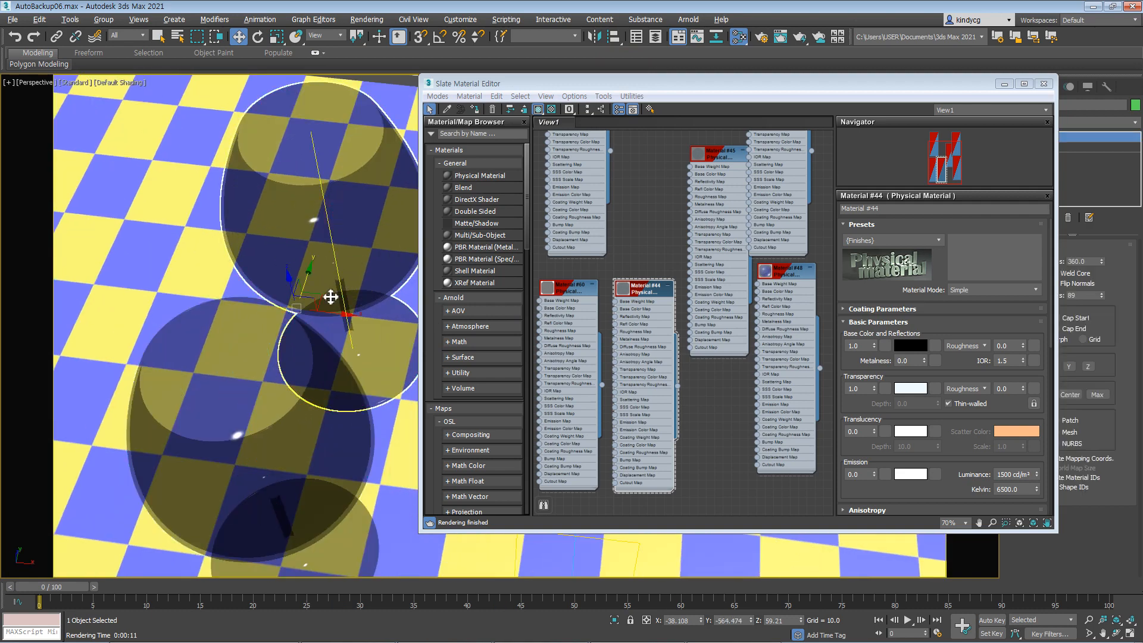
{"action": "scroll", "coordinate": [329, 295], "scroll_direction": "down", "scroll_amount": 5}
{"action": "scroll", "coordinate": [301, 286], "scroll_direction": "up", "scroll_amount": 2}
{"action": "middle_click_drag", "start_coordinate": [300, 301], "coordinate": [344, 274], "text": "alt"}
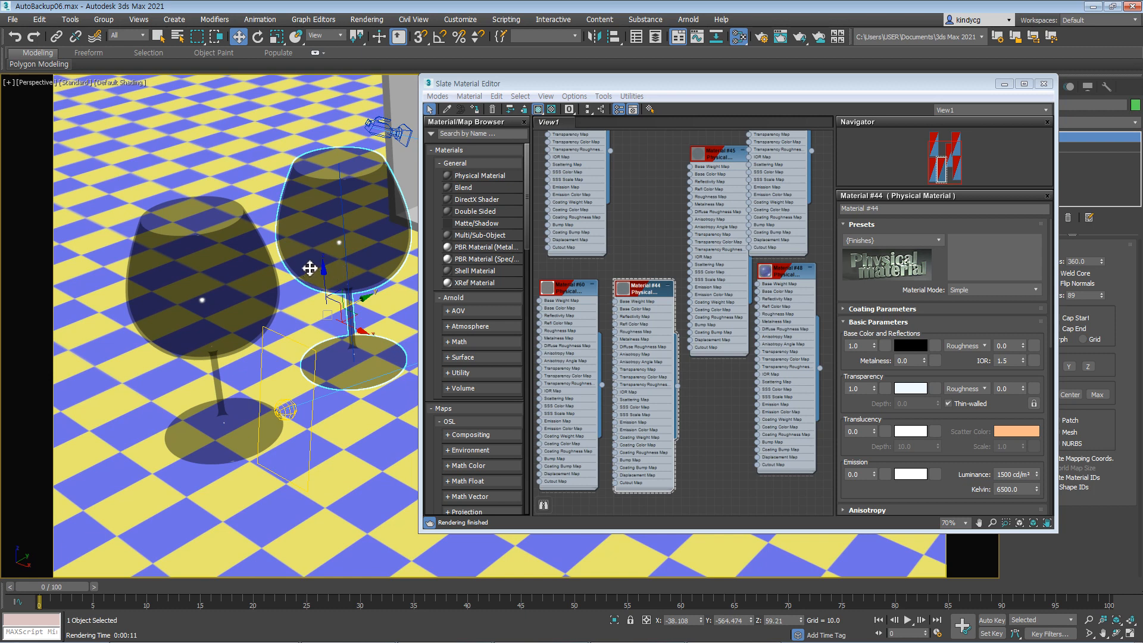
{"action": "middle_click_drag", "start_coordinate": [287, 268], "coordinate": [333, 238], "text": "alt"}
{"action": "left_click", "coordinate": [308, 274]}
{"action": "scroll", "coordinate": [371, 268], "scroll_direction": "down", "scroll_amount": 5}
{"action": "left_click", "coordinate": [331, 234]}
{"action": "left_click_drag", "start_coordinate": [332, 234], "coordinate": [357, 178]}
{"action": "middle_click_drag", "start_coordinate": [357, 179], "coordinate": [295, 289], "text": "alt"}
{"action": "scroll", "coordinate": [291, 294], "scroll_direction": "up", "scroll_amount": 5}
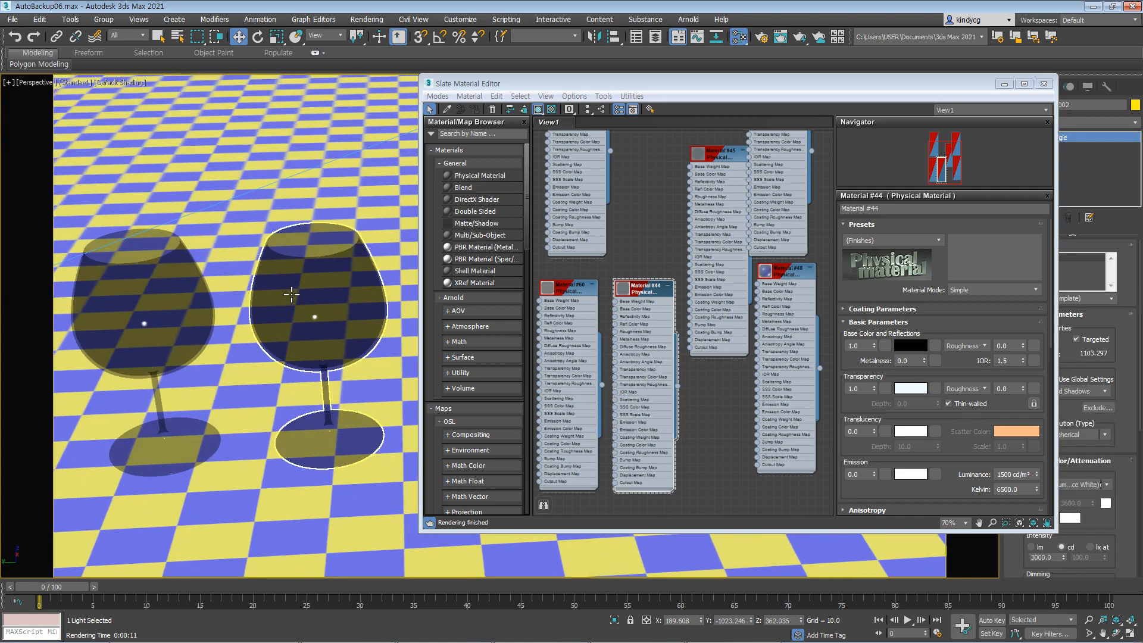
Step: Render the glasses under the repositioned light and examine their bowls and floor shadows up close
{"action": "middle_click_drag", "start_coordinate": [331, 255], "coordinate": [336, 327], "text": "alt"}
{"action": "key", "text": "shift+q"}
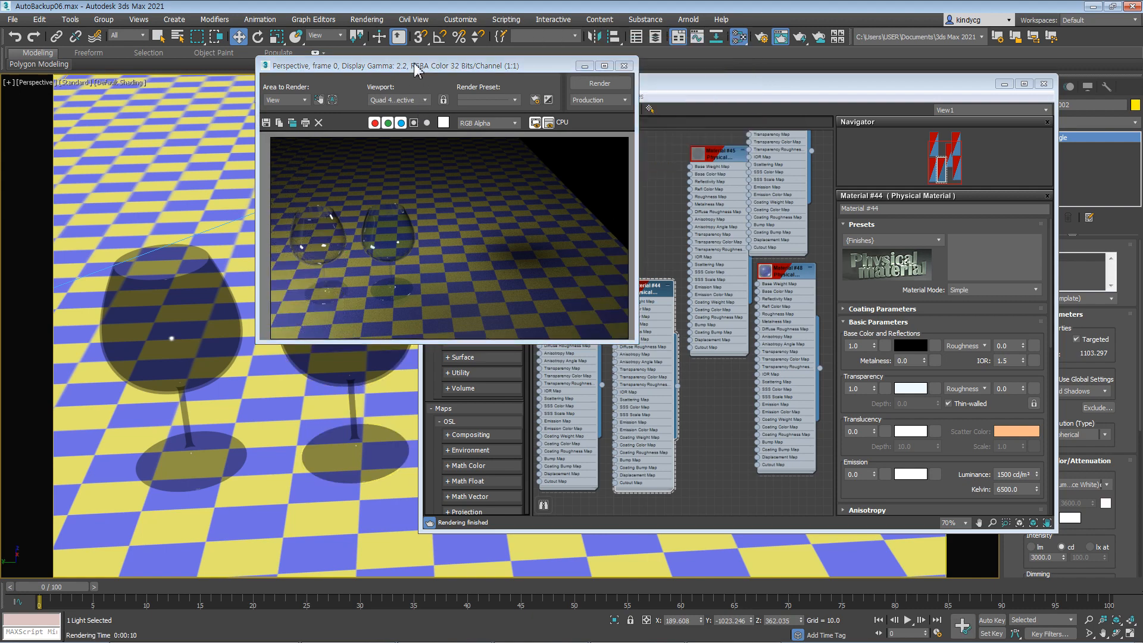
{"action": "left_click_drag", "start_coordinate": [396, 66], "coordinate": [515, 73]}
{"action": "scroll", "coordinate": [473, 266], "scroll_direction": "up", "scroll_amount": 1}
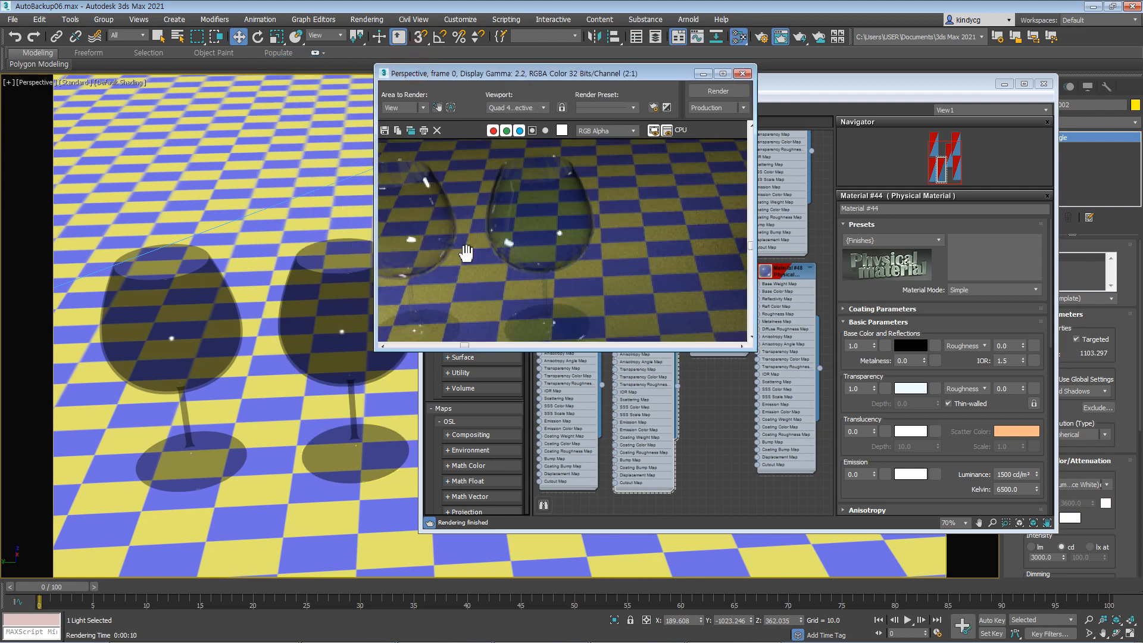
{"action": "middle_click_drag", "start_coordinate": [517, 304], "coordinate": [544, 282]}
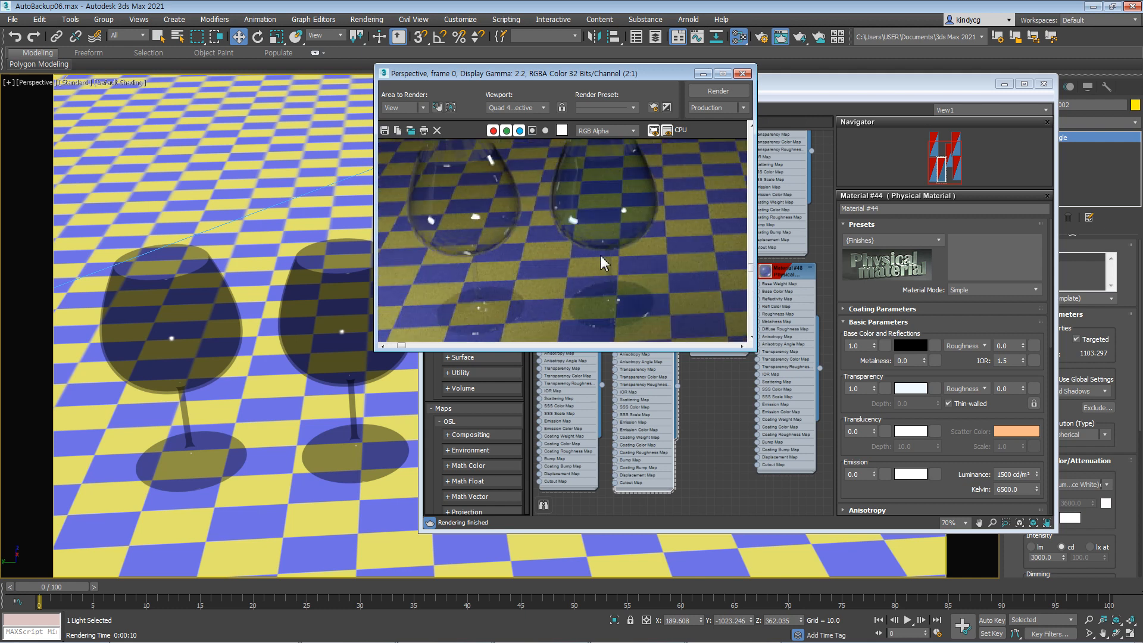
{"action": "left_click", "coordinate": [742, 74]}
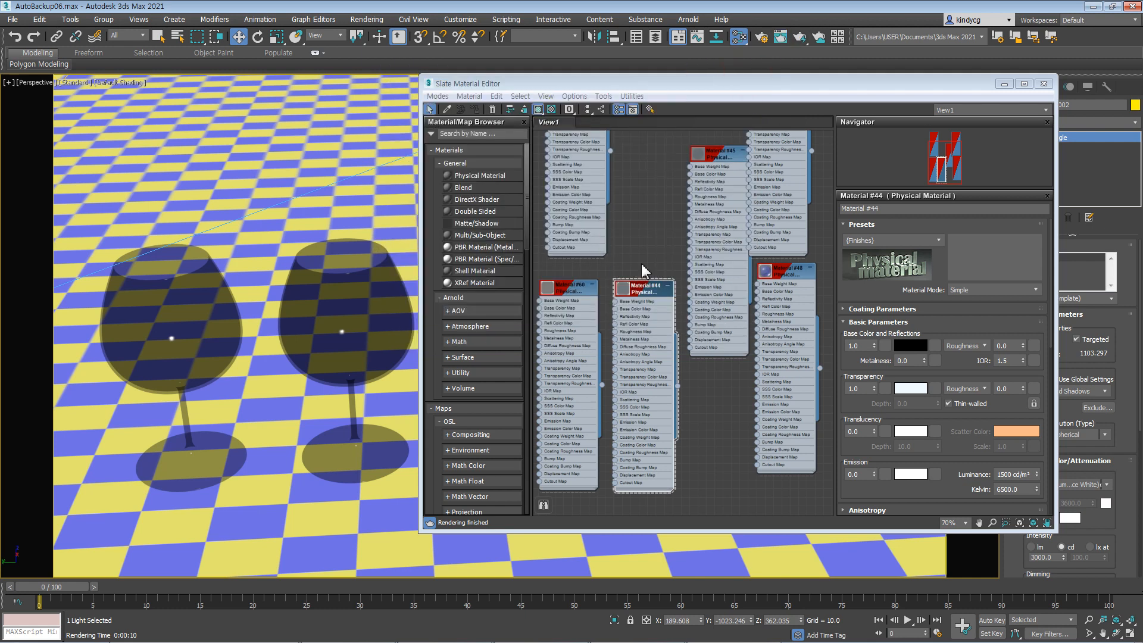
Step: Close the material editor and delete the extra object standing behind the wine glasses
{"action": "left_click", "coordinate": [1043, 84]}
{"action": "scroll", "coordinate": [607, 301], "scroll_direction": "down", "scroll_amount": 5}
{"action": "middle_click_drag", "start_coordinate": [597, 287], "coordinate": [550, 356], "text": "alt"}
{"action": "left_click", "coordinate": [539, 305]}
{"action": "key", "text": "Delete"}
{"action": "right_click", "coordinate": [635, 331]}
{"action": "key", "text": "Escape"}
{"action": "scroll", "coordinate": [551, 355], "scroll_direction": "down", "scroll_amount": 6}
{"action": "scroll", "coordinate": [550, 355], "scroll_direction": "up", "scroll_amount": 10}
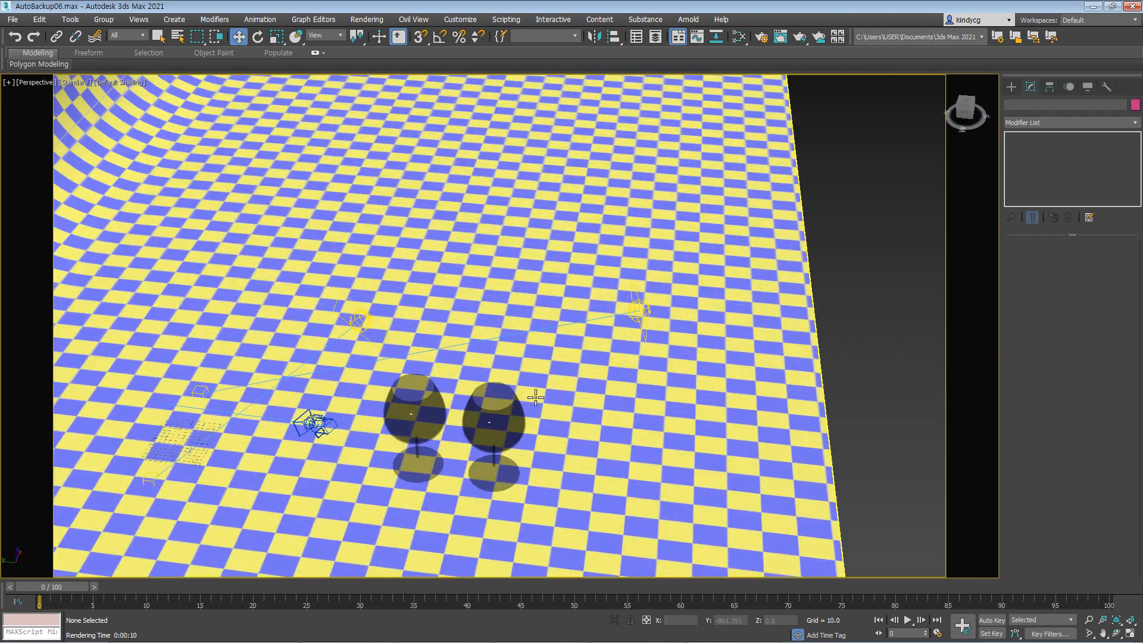
Step: Select both wine glasses and move them together along Y onto the home grid
{"action": "left_click", "coordinate": [506, 321]}
{"action": "left_click", "coordinate": [554, 335], "text": "ctrl"}
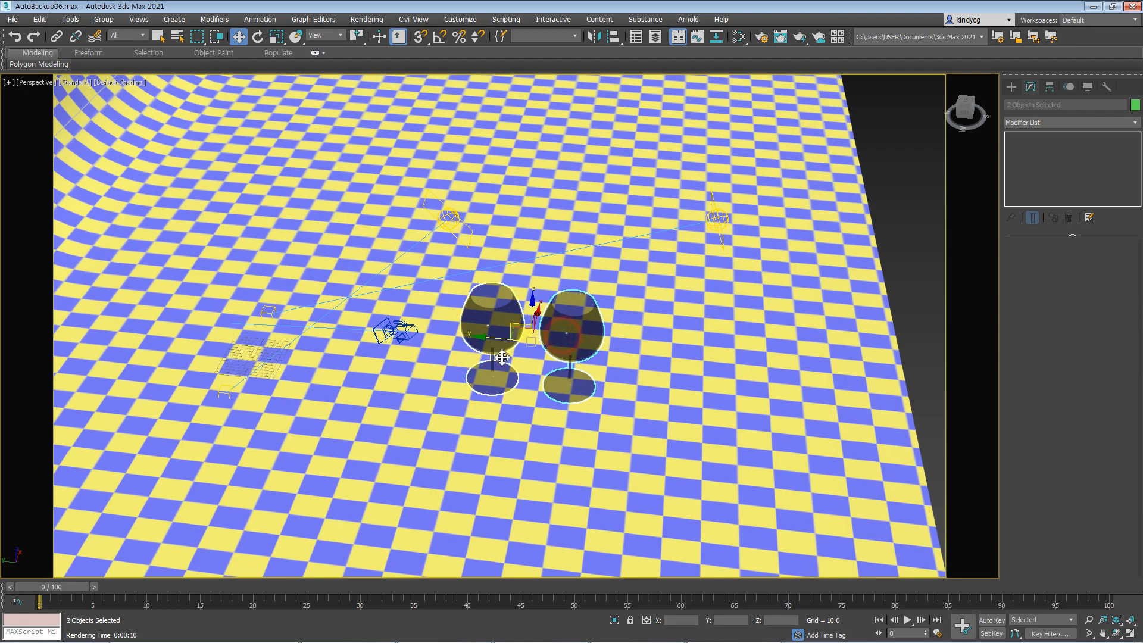
{"action": "middle_click_drag", "start_coordinate": [554, 334], "coordinate": [524, 331], "text": "alt"}
{"action": "left_click_drag", "start_coordinate": [524, 332], "coordinate": [256, 328]}
{"action": "middle_click_drag", "start_coordinate": [569, 297], "coordinate": [563, 347]}
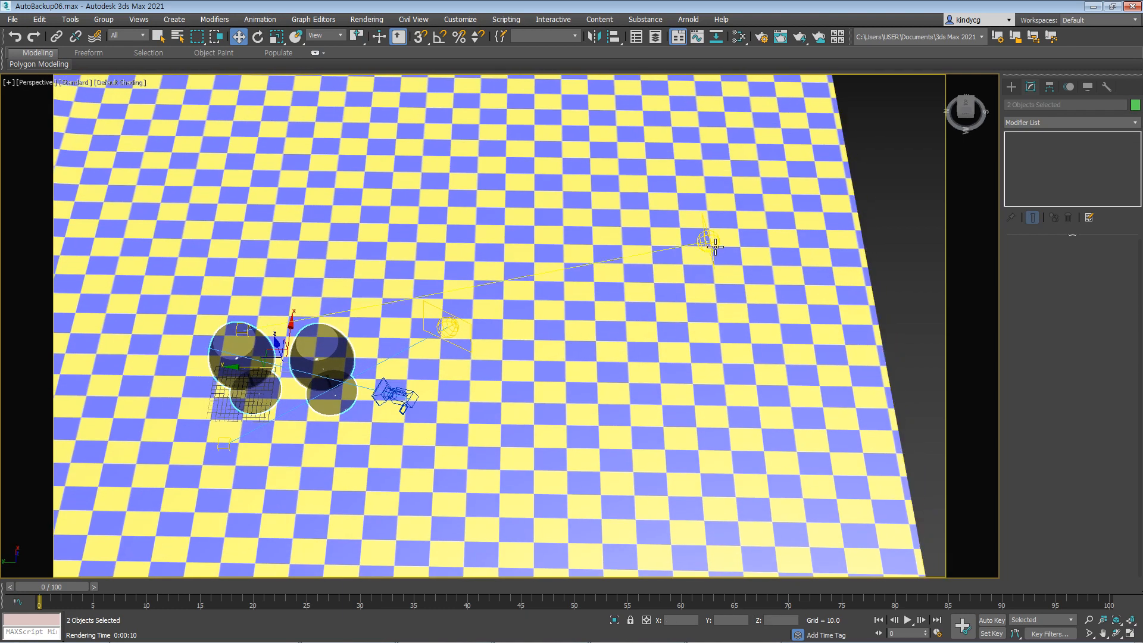
Step: Move the two rectangular target lights closer to the relocated wine glasses
{"action": "left_click", "coordinate": [708, 243]}
{"action": "middle_click_drag", "start_coordinate": [708, 243], "coordinate": [691, 220], "text": "alt"}
{"action": "left_click_drag", "start_coordinate": [691, 220], "coordinate": [344, 69]}
{"action": "middle_click_drag", "start_coordinate": [345, 69], "coordinate": [477, 232], "text": "alt"}
{"action": "left_click", "coordinate": [477, 233]}
{"action": "left_click", "coordinate": [469, 219]}
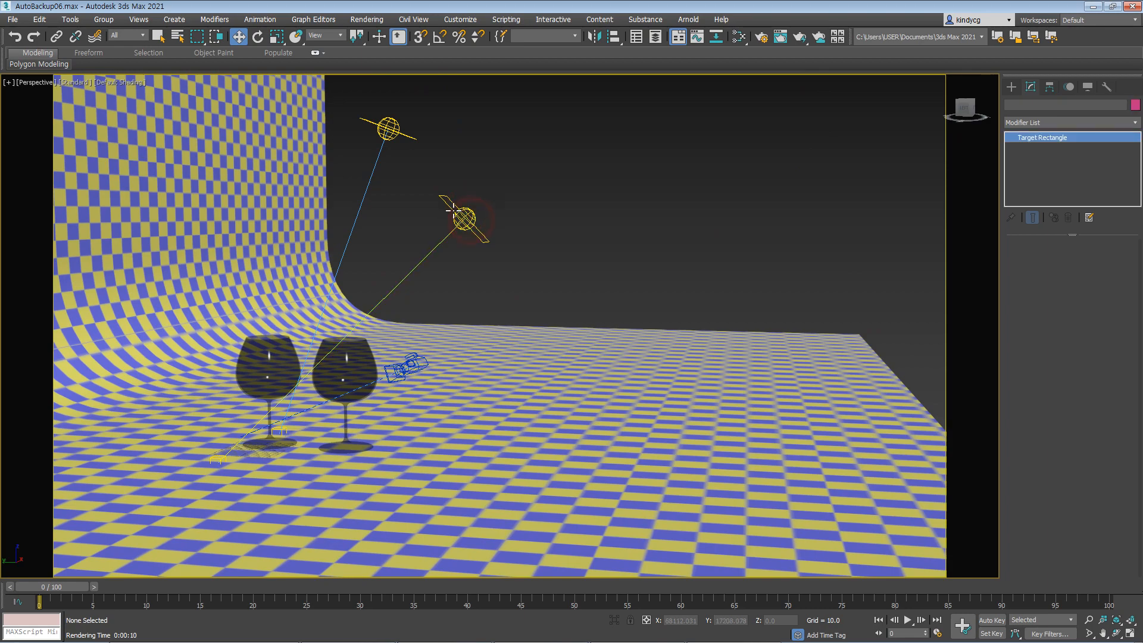
{"action": "left_click_drag", "start_coordinate": [450, 199], "coordinate": [262, 168]}
Step: Move the second wine glass beside the first so both stand in a row along X facing the curved backdrop
{"action": "middle_click_drag", "start_coordinate": [262, 169], "coordinate": [382, 464], "text": "alt"}
{"action": "scroll", "coordinate": [331, 369], "scroll_direction": "up", "scroll_amount": 3}
{"action": "left_click", "coordinate": [351, 381]}
{"action": "left_click_drag", "start_coordinate": [319, 447], "coordinate": [507, 295]}
{"action": "middle_click_drag", "start_coordinate": [458, 397], "coordinate": [442, 451], "text": "alt"}
Step: Select the left wine glass and apply the Glass (Solid Geometry) preset to Material #60
{"action": "left_click", "coordinate": [350, 331]}
{"action": "key", "text": "m"}
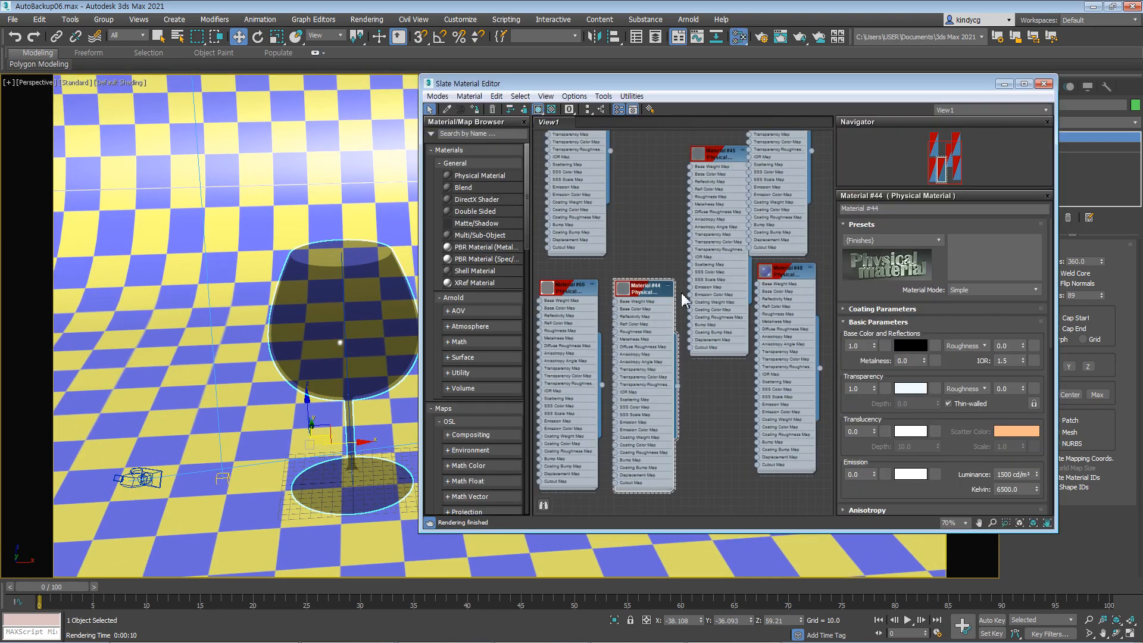
{"action": "left_click_drag", "start_coordinate": [593, 288], "coordinate": [591, 281]}
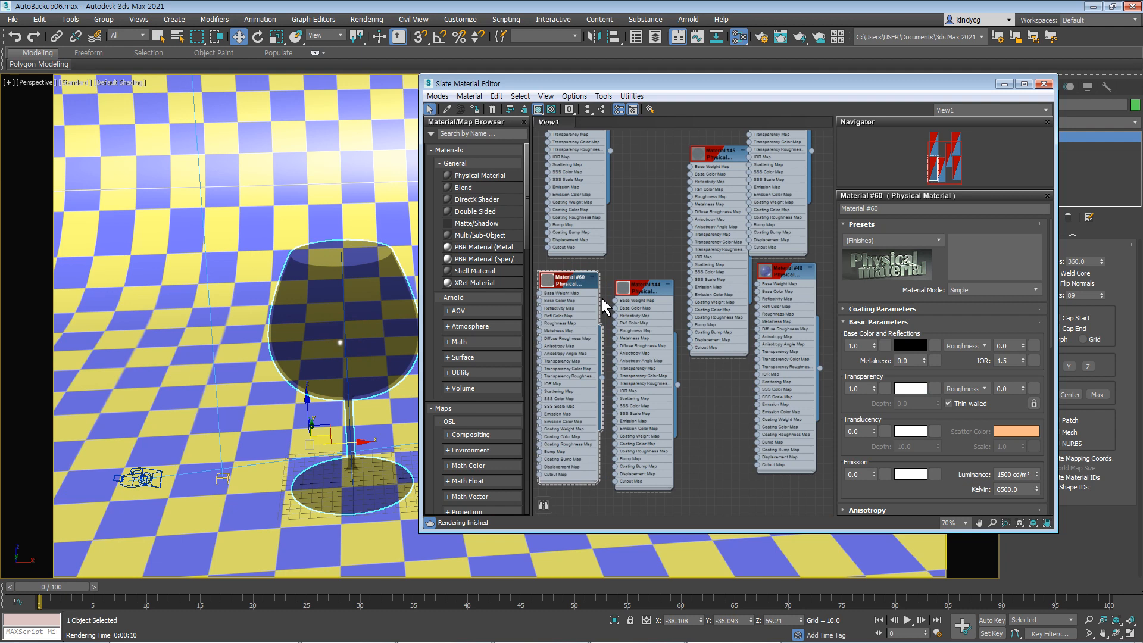
{"action": "left_click", "coordinate": [923, 240]}
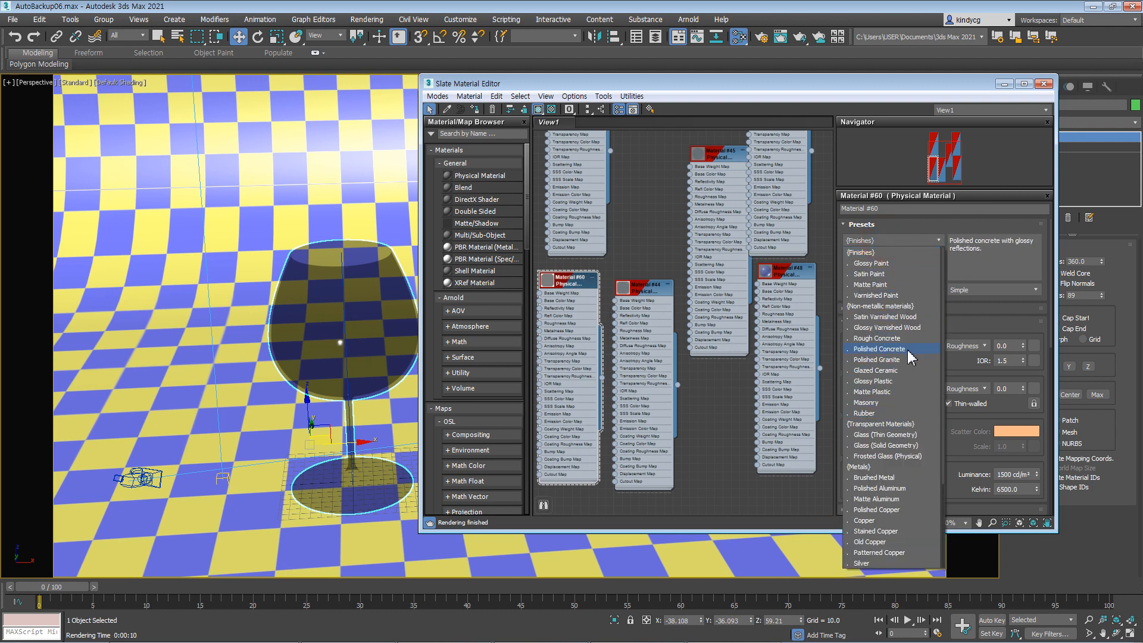
{"action": "left_click", "coordinate": [887, 446]}
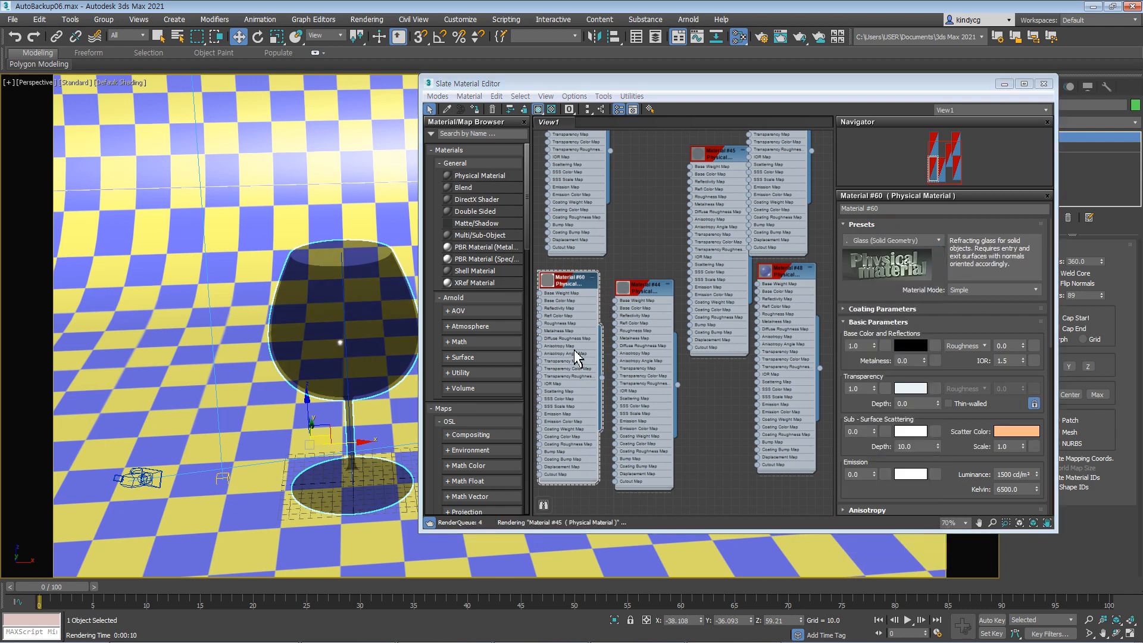
Step: Apply the Glass (Solid Geometry) preset to Material #44 for the right glass and make its transparency color white
{"action": "middle_click_drag", "start_coordinate": [360, 322], "coordinate": [293, 319]}
{"action": "left_click", "coordinate": [378, 297]}
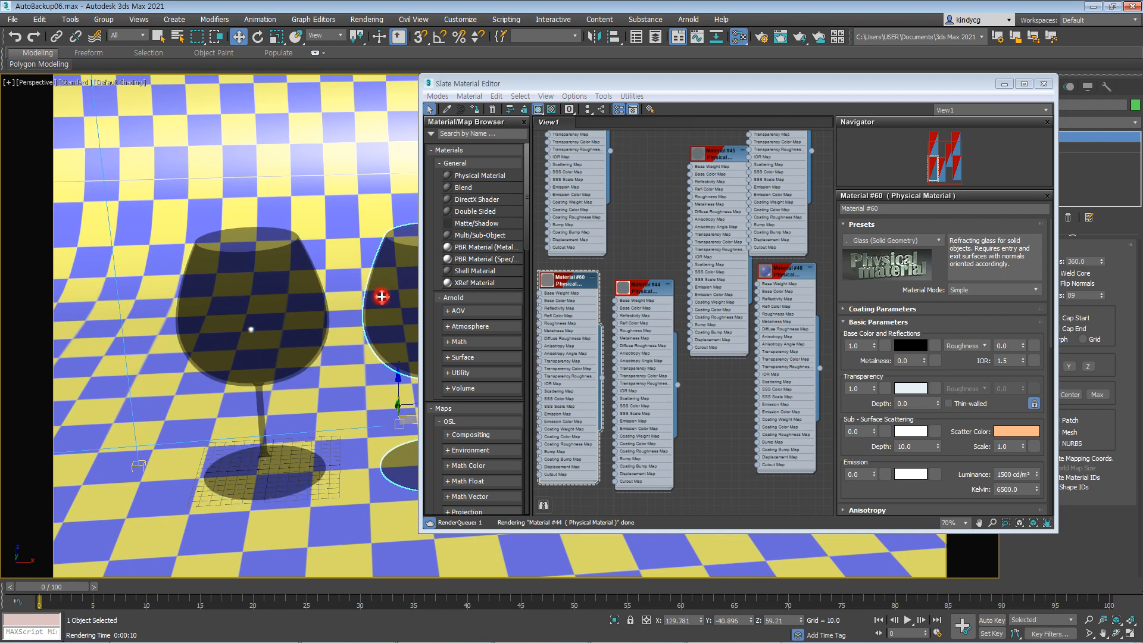
{"action": "left_click", "coordinate": [644, 293]}
{"action": "left_click_drag", "start_coordinate": [647, 301], "coordinate": [654, 284]}
{"action": "left_click", "coordinate": [922, 239]}
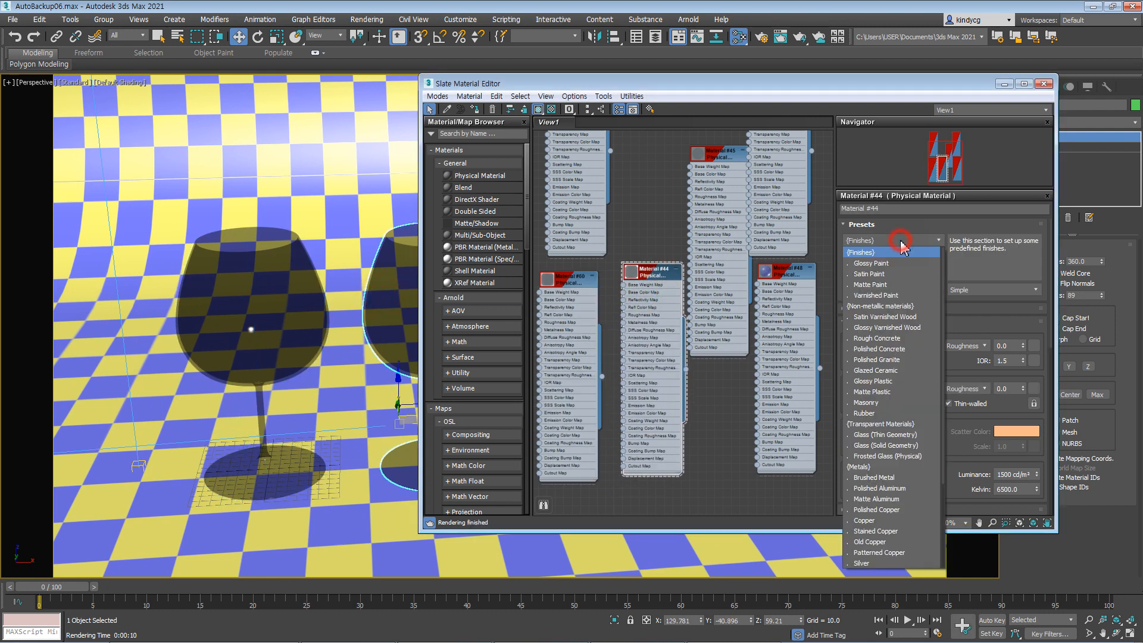
{"action": "left_click", "coordinate": [900, 445]}
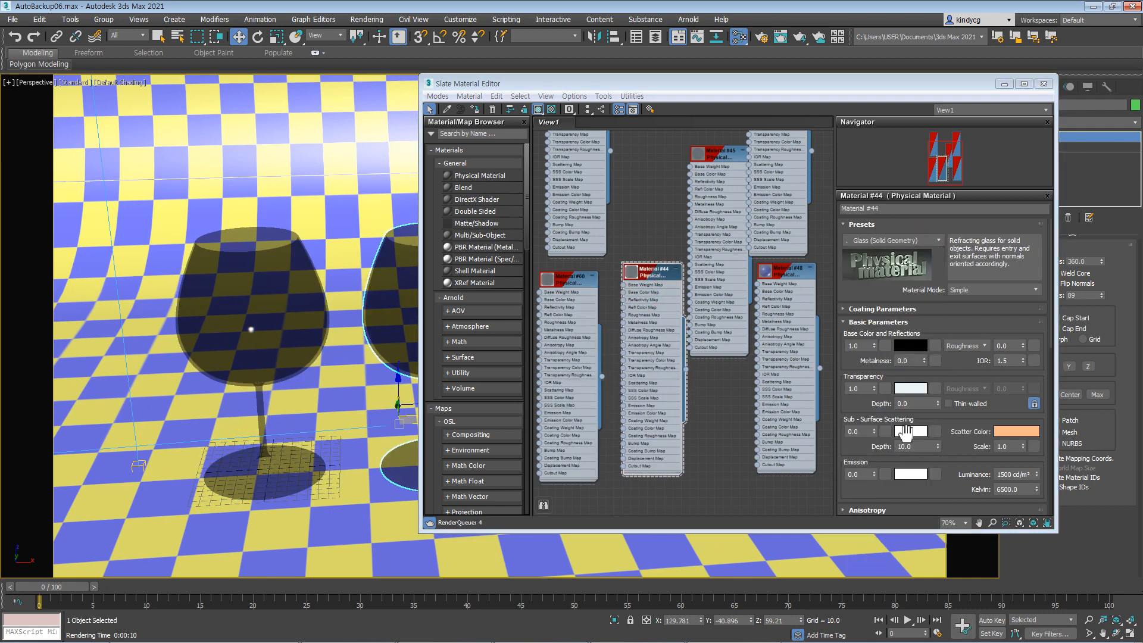
{"action": "left_click", "coordinate": [910, 388]}
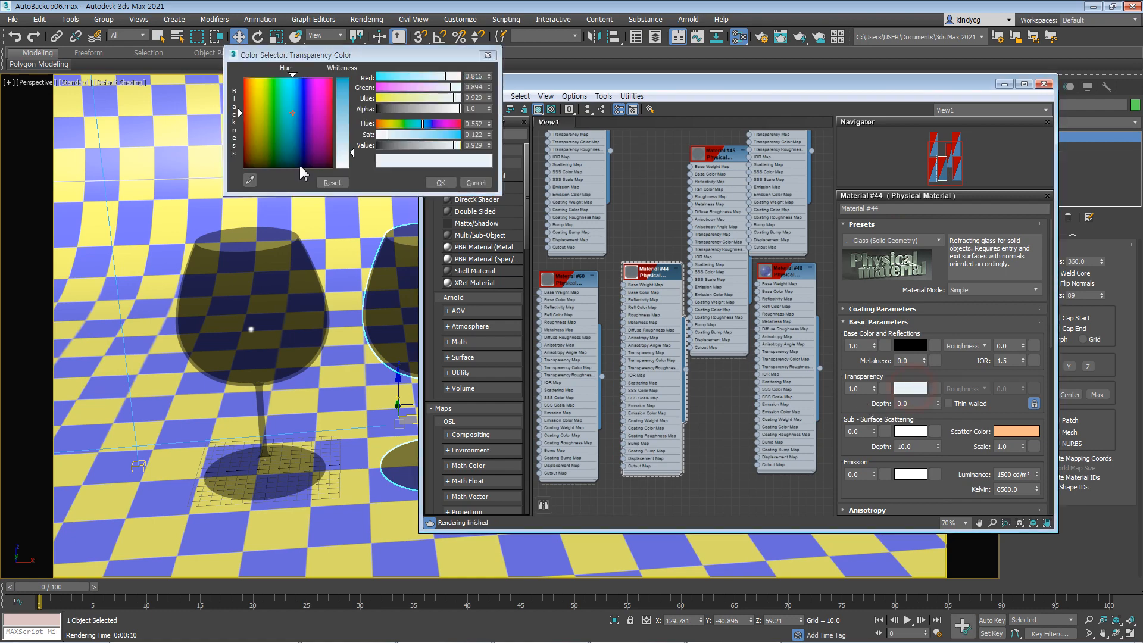
{"action": "left_click_drag", "start_coordinate": [352, 155], "coordinate": [352, 168]}
{"action": "left_click", "coordinate": [440, 183]}
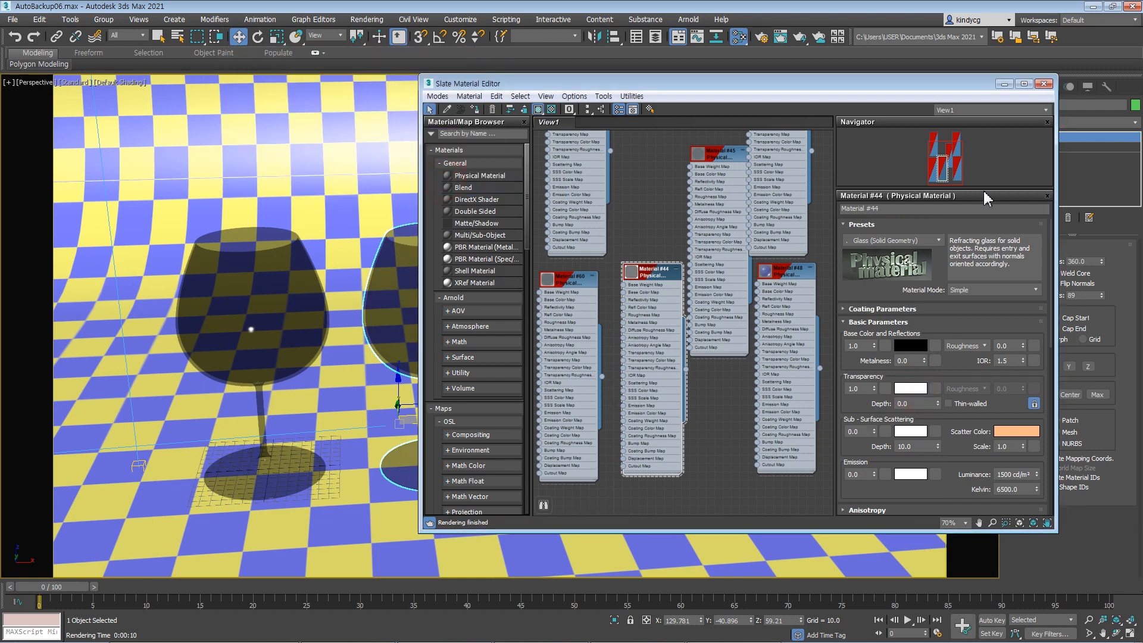
Step: Set the render output width to 800 and render the perspective view with both wine glasses framed
{"action": "left_click", "coordinate": [1003, 84]}
{"action": "scroll", "coordinate": [471, 263], "scroll_direction": "up", "scroll_amount": 6}
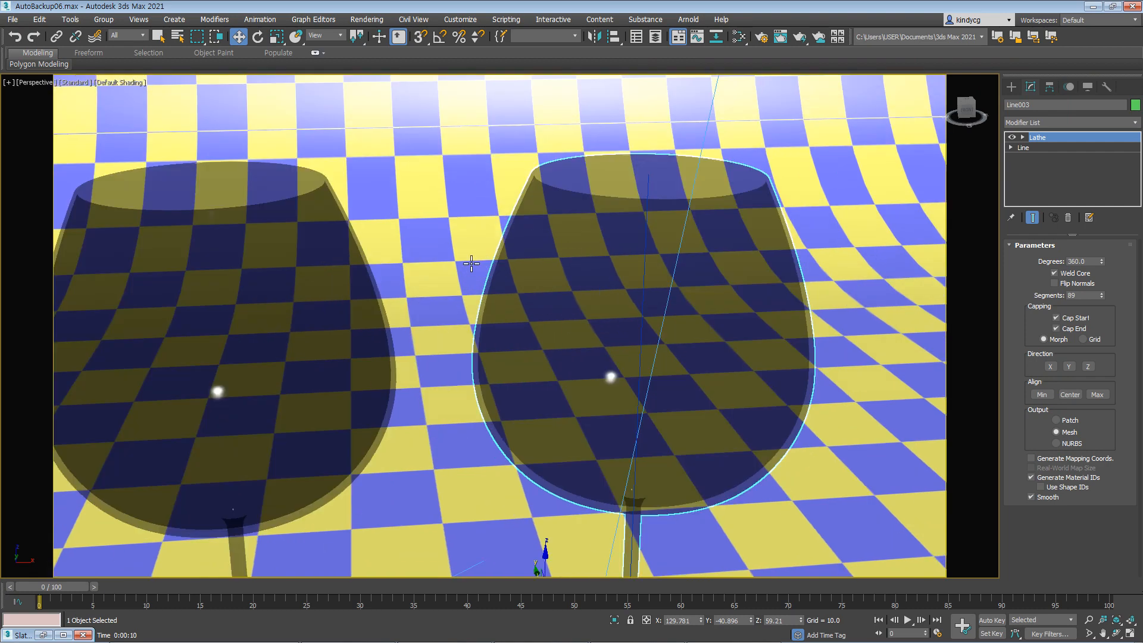
{"action": "scroll", "coordinate": [471, 263], "scroll_direction": "down", "scroll_amount": 6}
{"action": "middle_click_drag", "start_coordinate": [248, 316], "coordinate": [248, 363]}
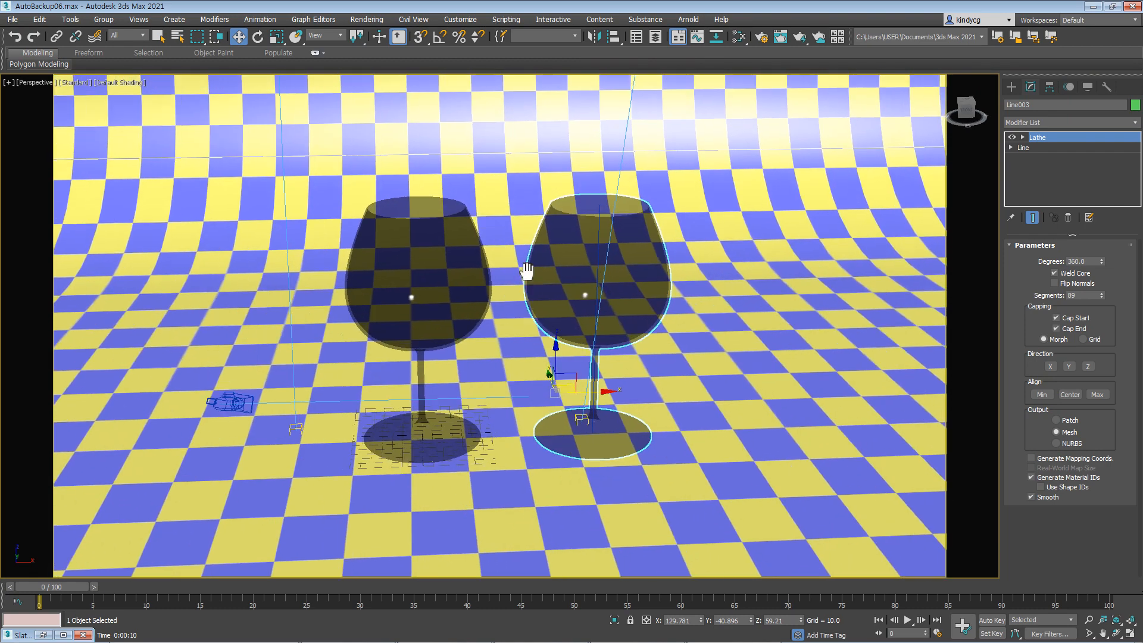
{"action": "scroll", "coordinate": [247, 363], "scroll_direction": "up", "scroll_amount": 3}
{"action": "mouse_move", "coordinate": [526, 273]}
{"action": "middle_mouse_down", "text": "alt"}
{"action": "mouse_move", "coordinate": [539, 250]}
{"action": "mouse_move", "coordinate": [549, 269]}
{"action": "middle_mouse_up", "text": "alt"}
{"action": "left_click", "coordinate": [759, 35]}
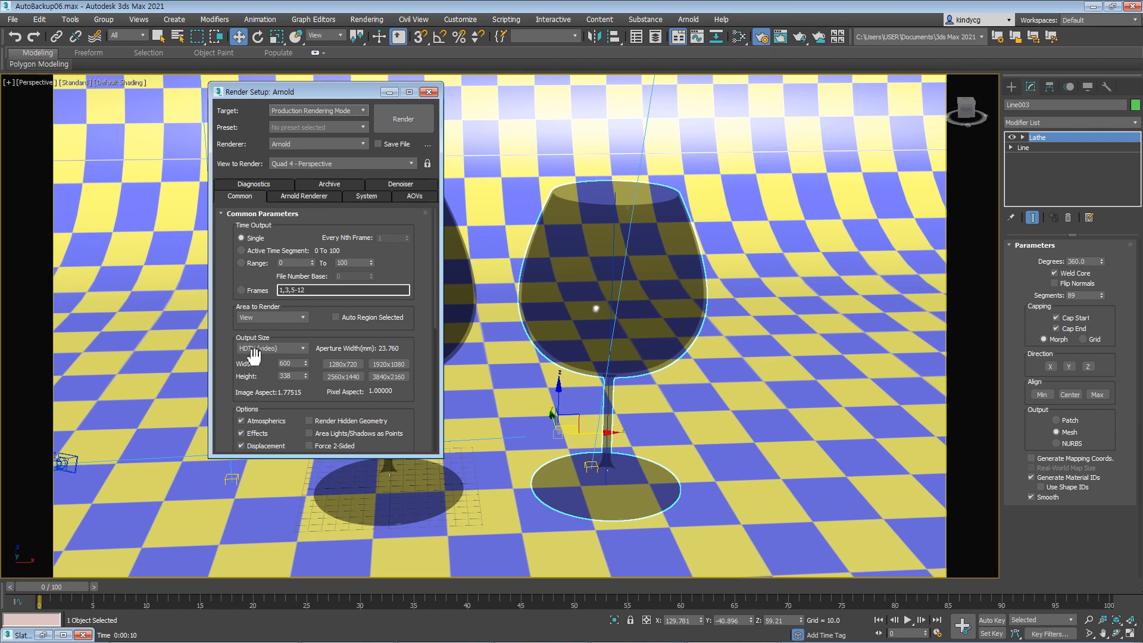
{"action": "type", "text": "500"}
{"action": "key", "text": "Return"}
{"action": "left_click", "coordinate": [226, 335]}
{"action": "left_click", "coordinate": [403, 119]}
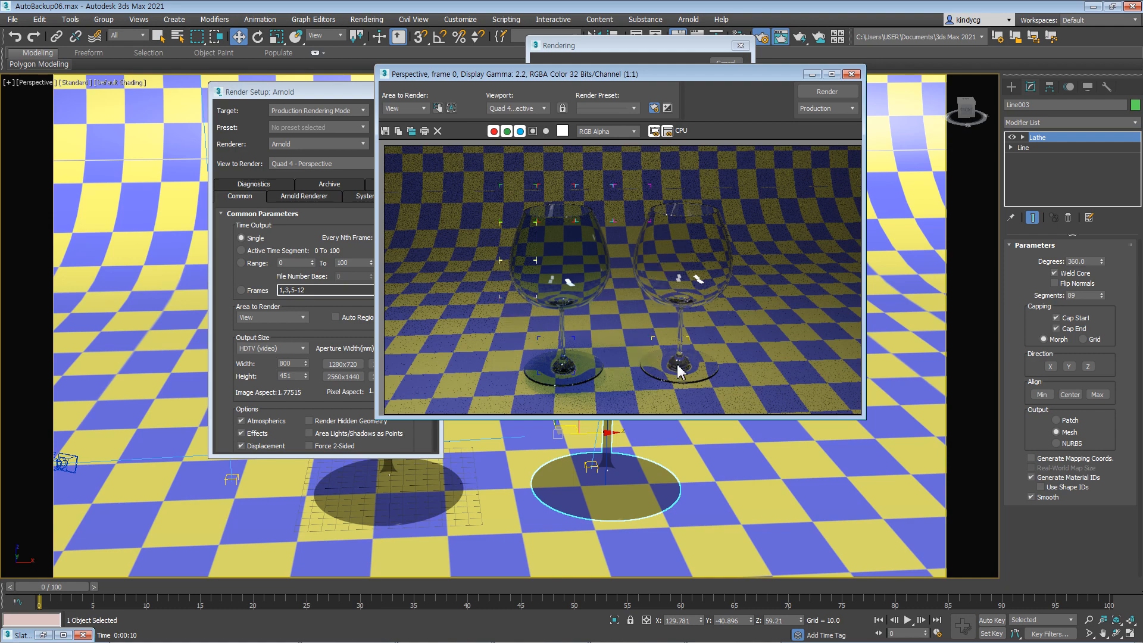
{"action": "left_click", "coordinate": [650, 55]}
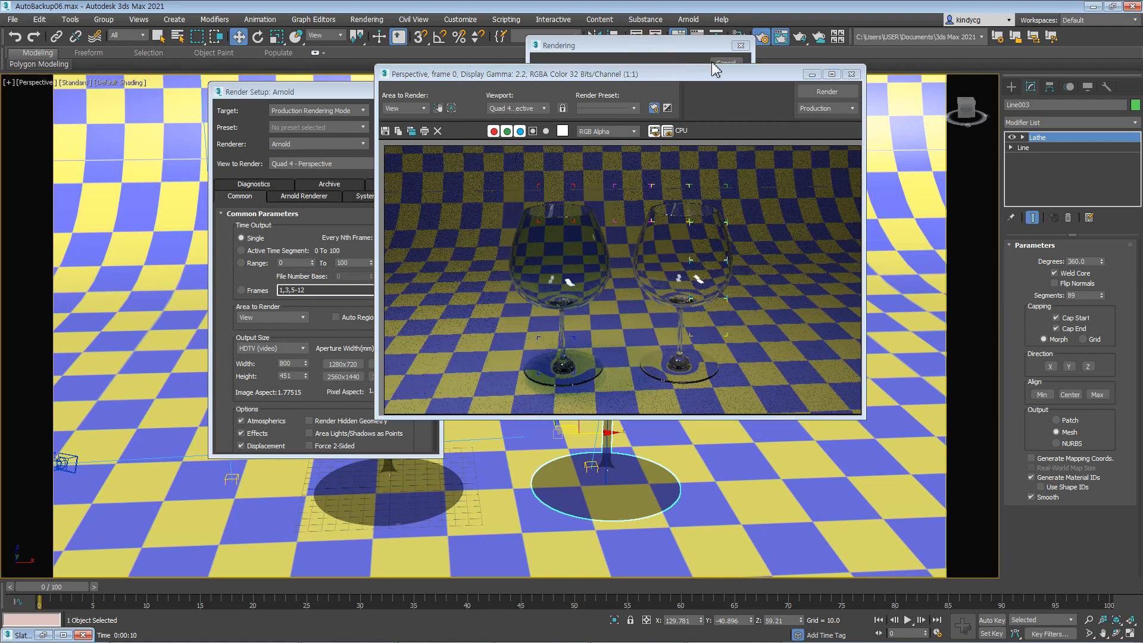
Step: Stop the running render, close the render windows, and lower both wine glasses together by about 15.5 units along Z
{"action": "left_click", "coordinate": [673, 48]}
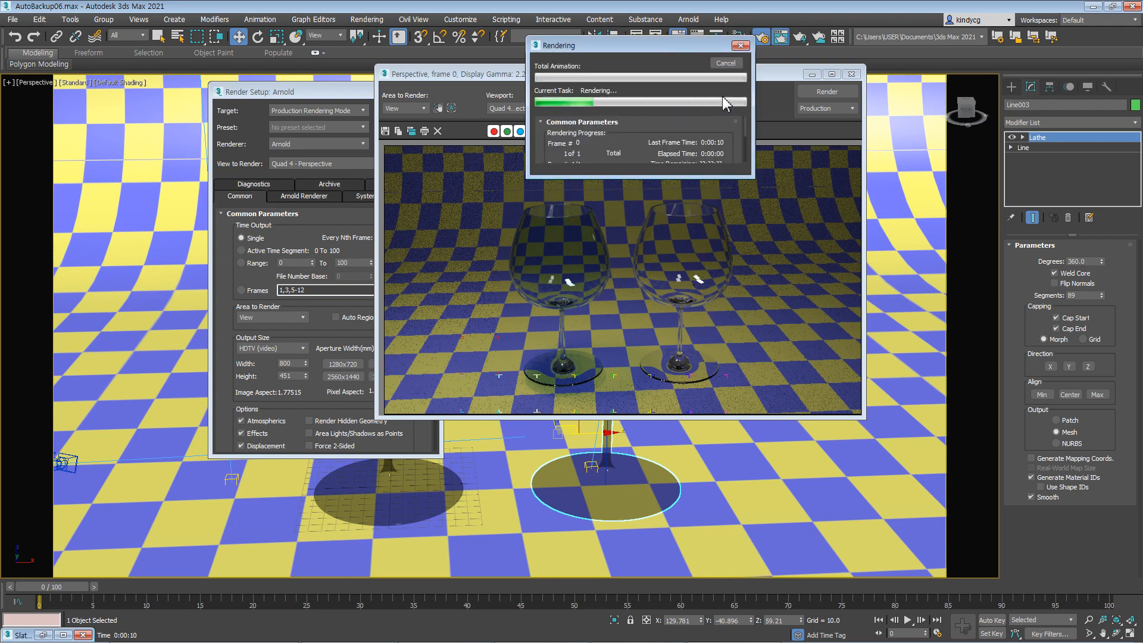
{"action": "left_click", "coordinate": [739, 46]}
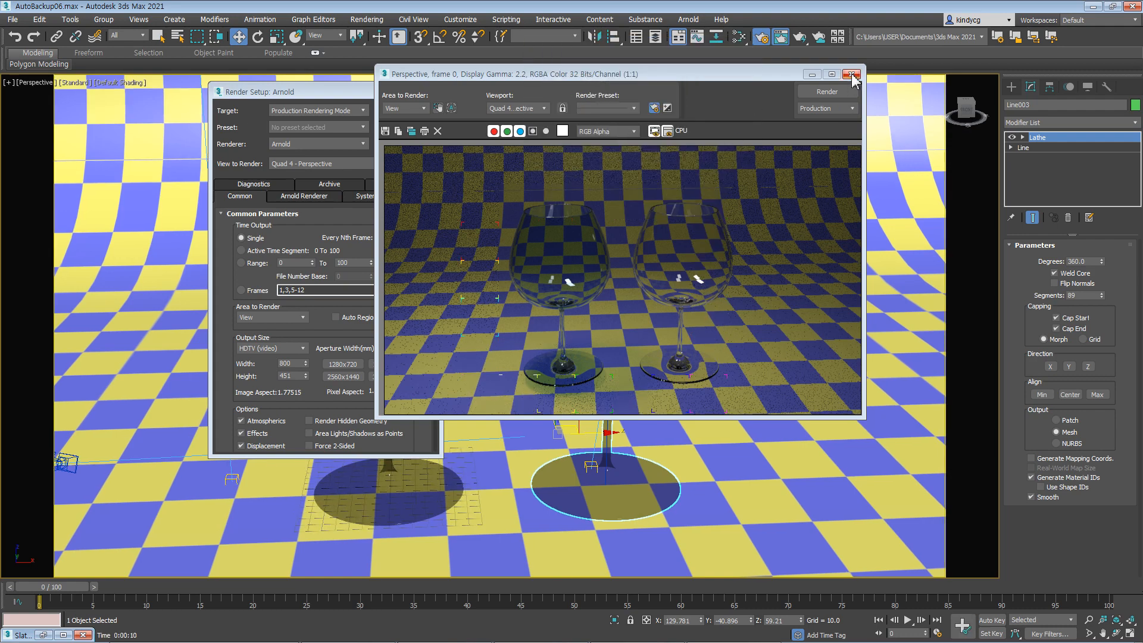
{"action": "left_click", "coordinate": [851, 73]}
{"action": "left_click", "coordinate": [428, 92]}
{"action": "left_click", "coordinate": [434, 299], "text": "ctrl"}
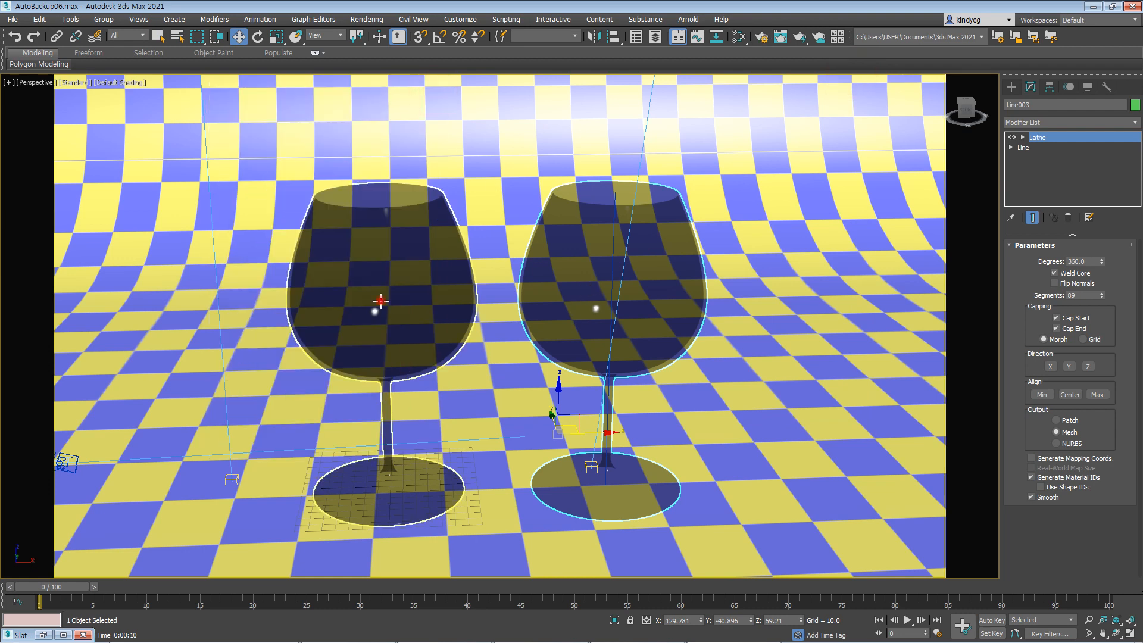
{"action": "left_click_drag", "start_coordinate": [500, 322], "coordinate": [495, 332]}
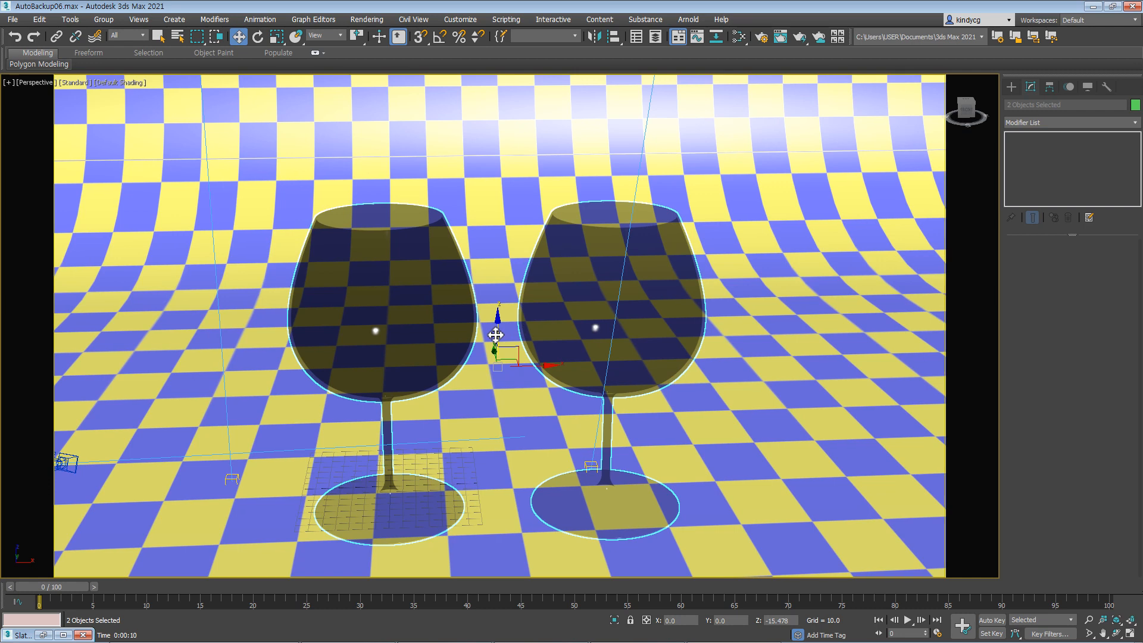
Step: Render the perspective view with both lowered glasses and close the rendered frame
{"action": "key", "text": "shift+q"}
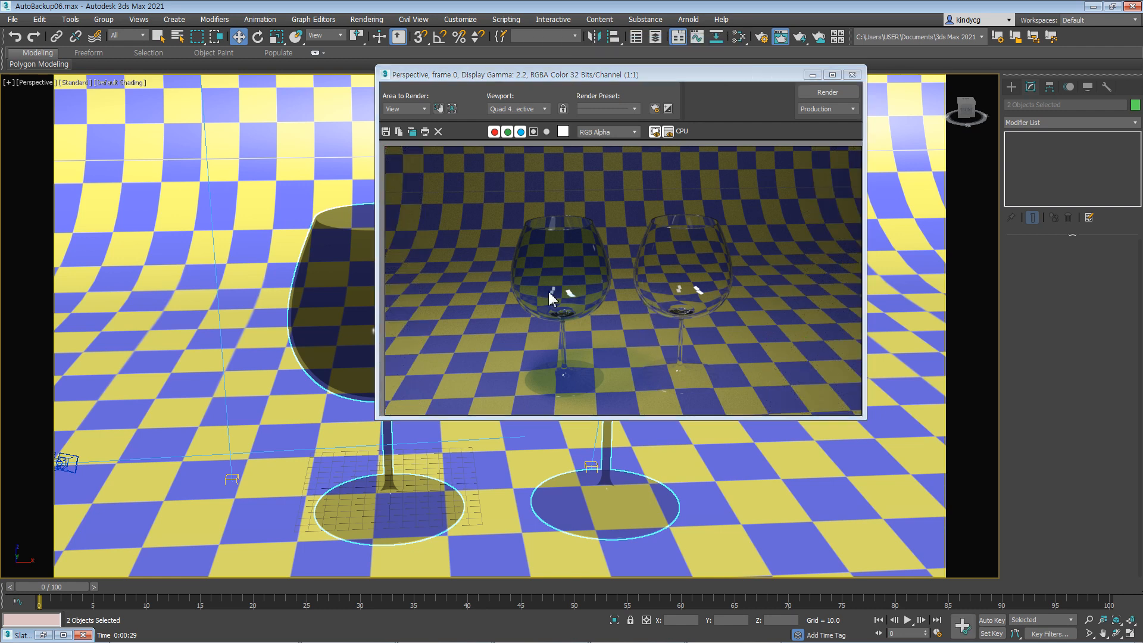
{"action": "left_click", "coordinate": [853, 74]}
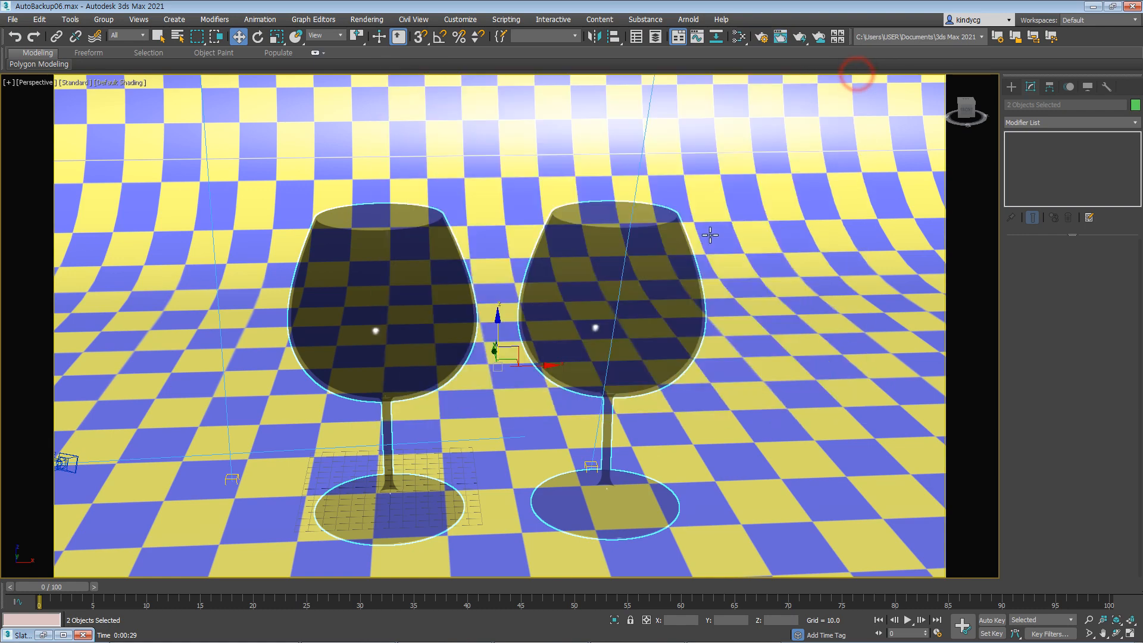
{"action": "scroll", "coordinate": [530, 309], "scroll_direction": "up", "scroll_amount": 5}
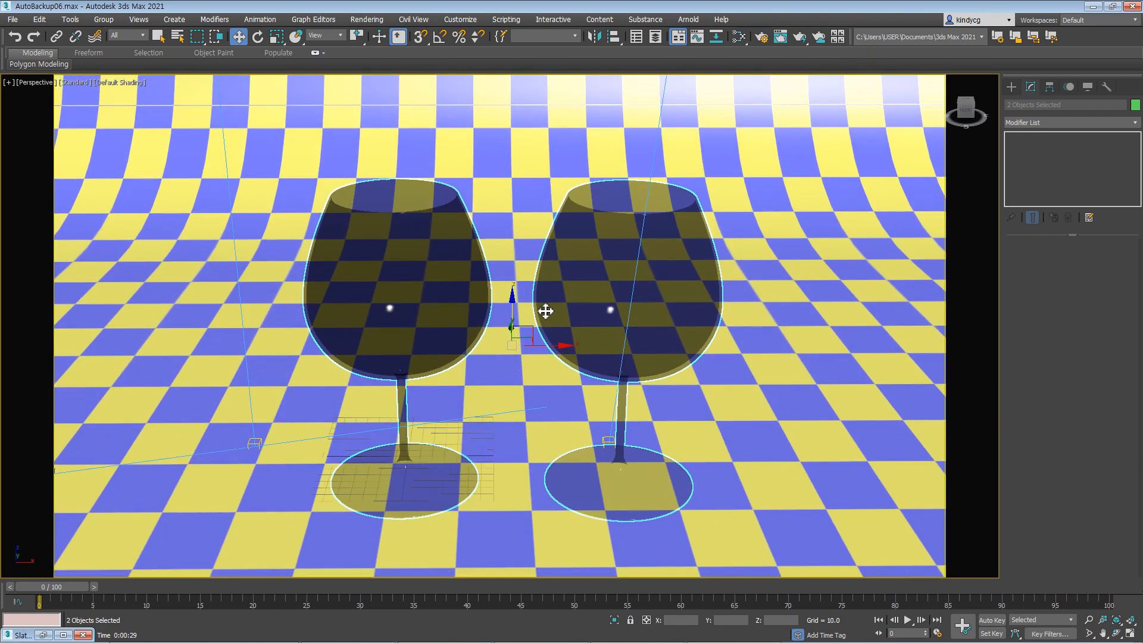
Step: Delete all existing material nodes from the Slate Material Editor's View1
{"action": "key", "text": "m"}
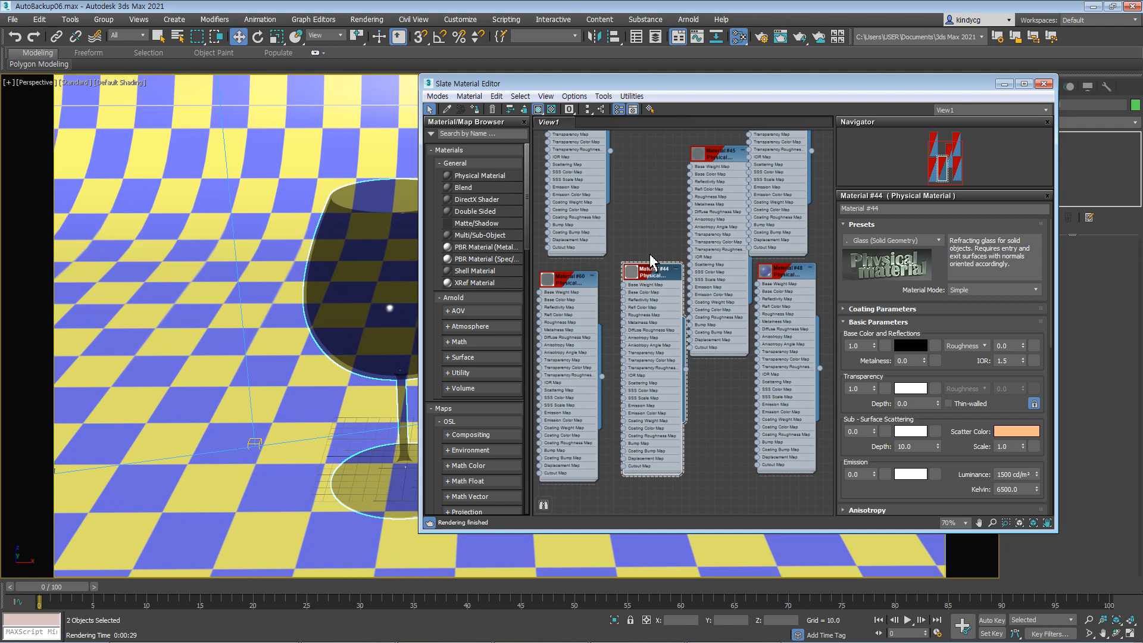
{"action": "left_click", "coordinate": [592, 277]}
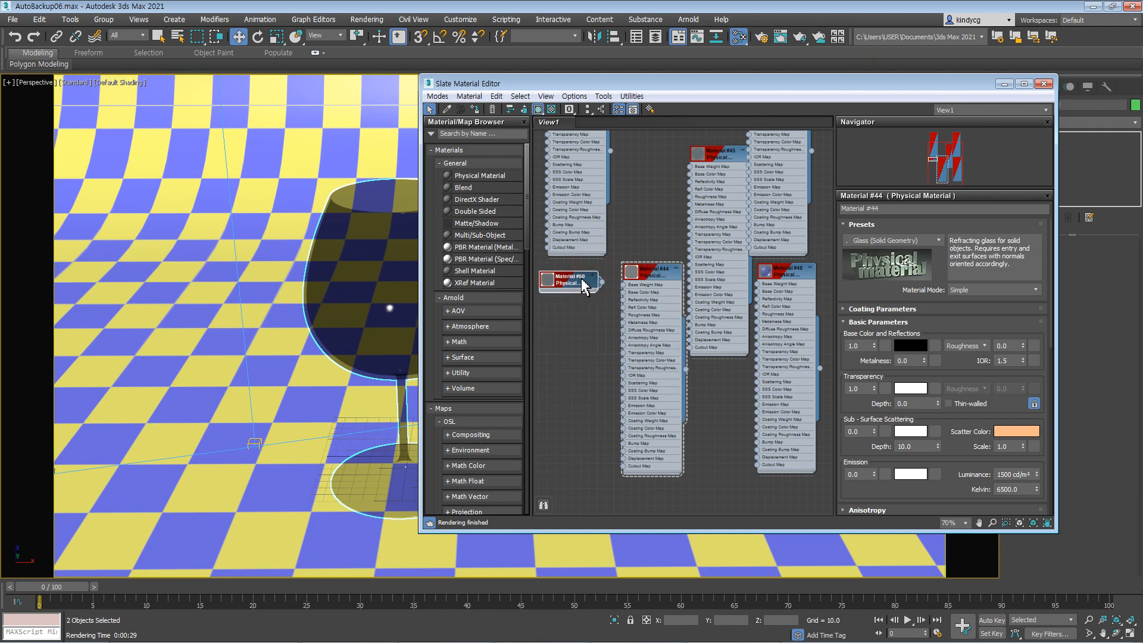
{"action": "scroll", "coordinate": [580, 328], "scroll_direction": "down", "scroll_amount": 3}
{"action": "left_click", "coordinate": [623, 203]}
{"action": "left_click_drag", "start_coordinate": [554, 148], "coordinate": [778, 421]}
{"action": "key", "text": "Delete"}
Step: Add two new Physical Materials, #61 and #62, side by side in View1
{"action": "right_click", "coordinate": [661, 260]}
{"action": "mouse_move", "coordinate": [693, 267]}
{"action": "mouse_move", "coordinate": [625, 267]}
{"action": "left_click", "coordinate": [512, 266]}
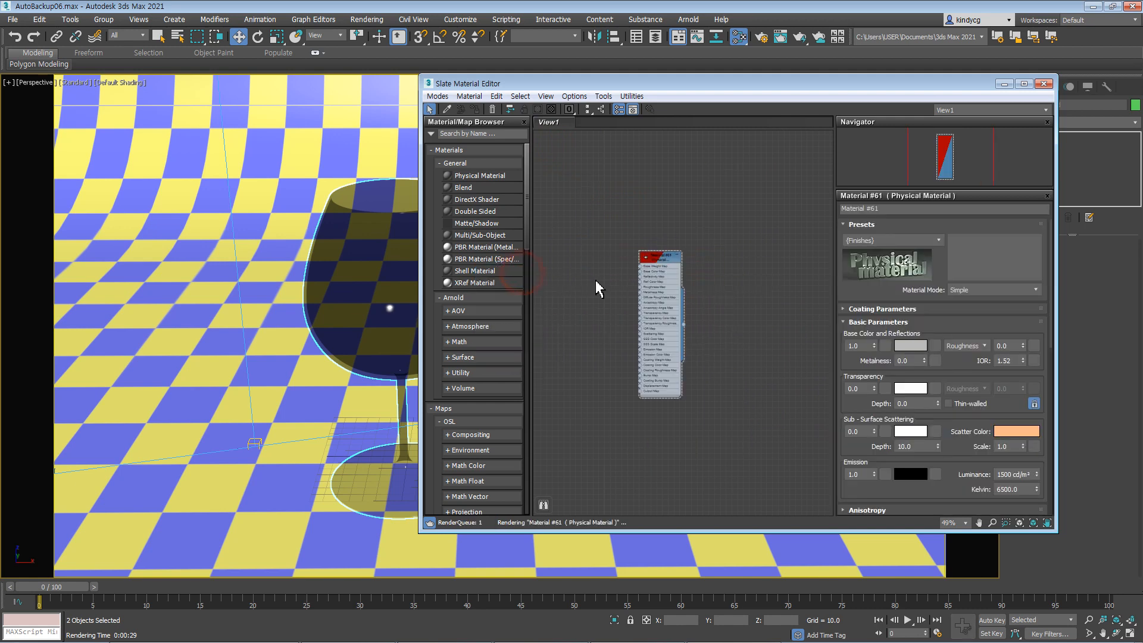
{"action": "left_click_drag", "start_coordinate": [649, 256], "coordinate": [621, 205]}
{"action": "right_click", "coordinate": [717, 290]}
{"action": "left_click", "coordinate": [740, 296]}
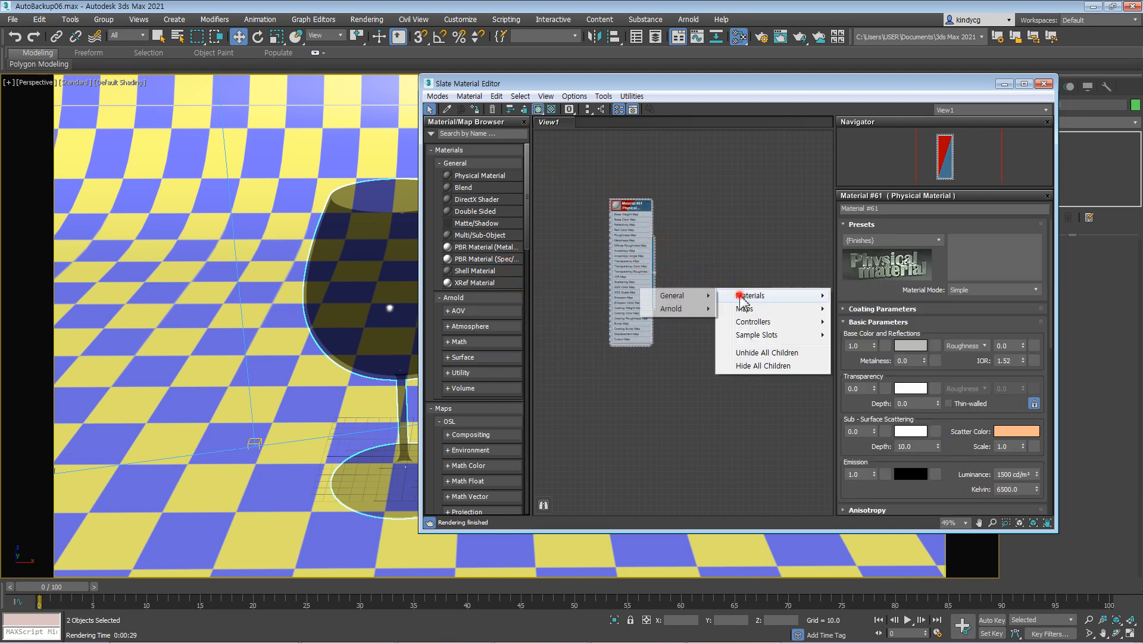
{"action": "mouse_move", "coordinate": [673, 295]}
{"action": "left_click", "coordinate": [571, 295]}
{"action": "left_click_drag", "start_coordinate": [714, 290], "coordinate": [691, 205]}
Step: Apply the Brushed Metal preset to Material #62 and spread its map nodes clear of Material #61
{"action": "left_click", "coordinate": [898, 241]}
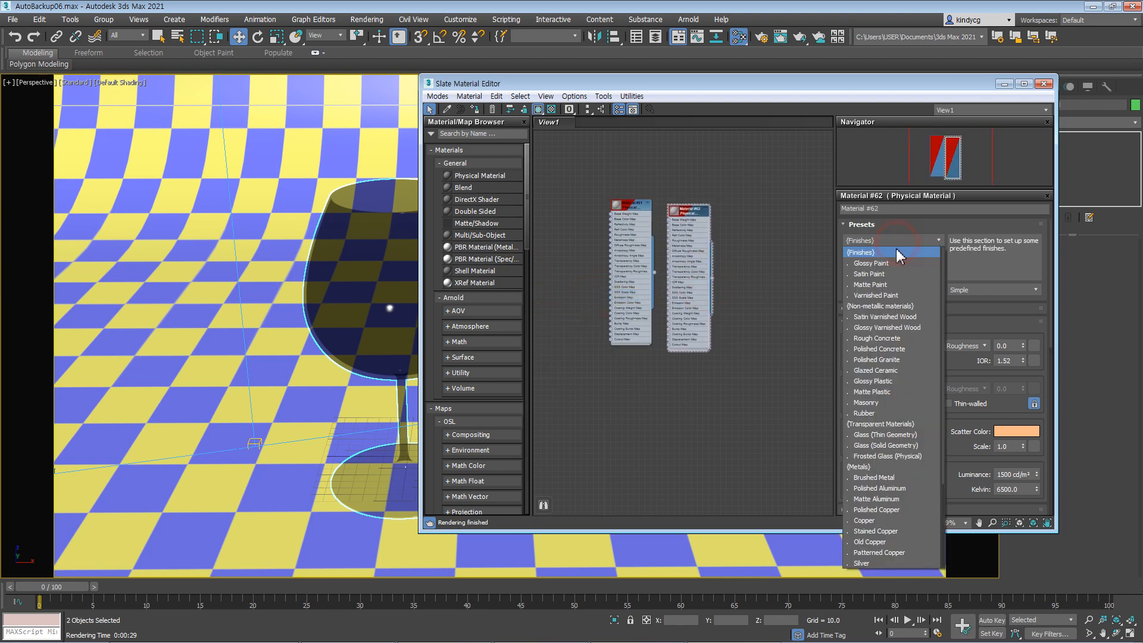
{"action": "left_click", "coordinate": [885, 477]}
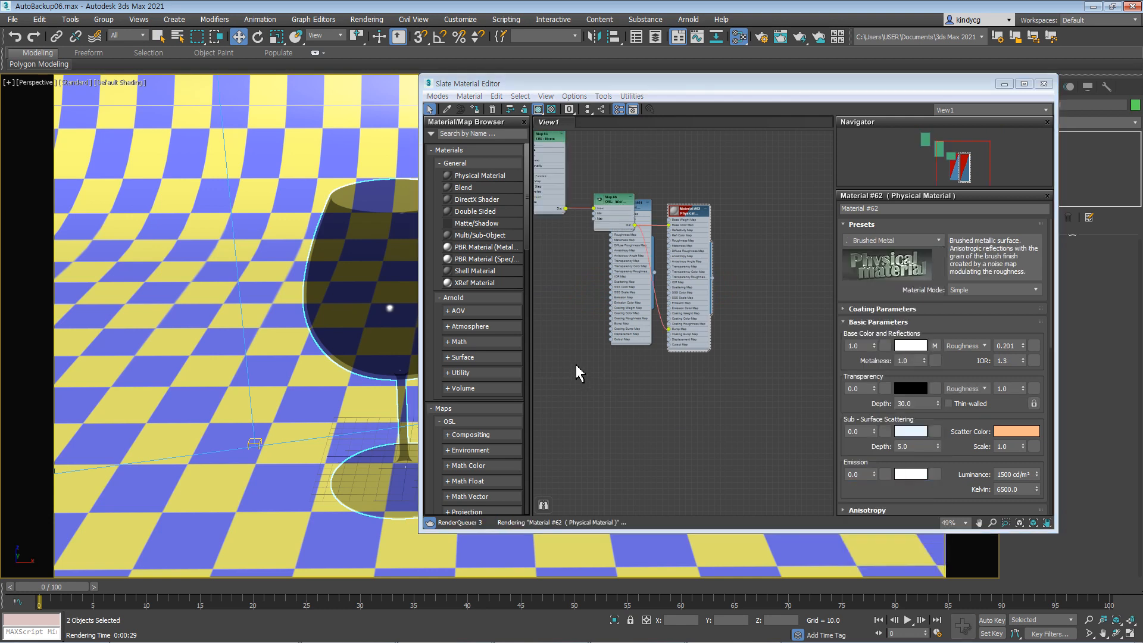
{"action": "left_click_drag", "start_coordinate": [689, 209], "coordinate": [745, 115]}
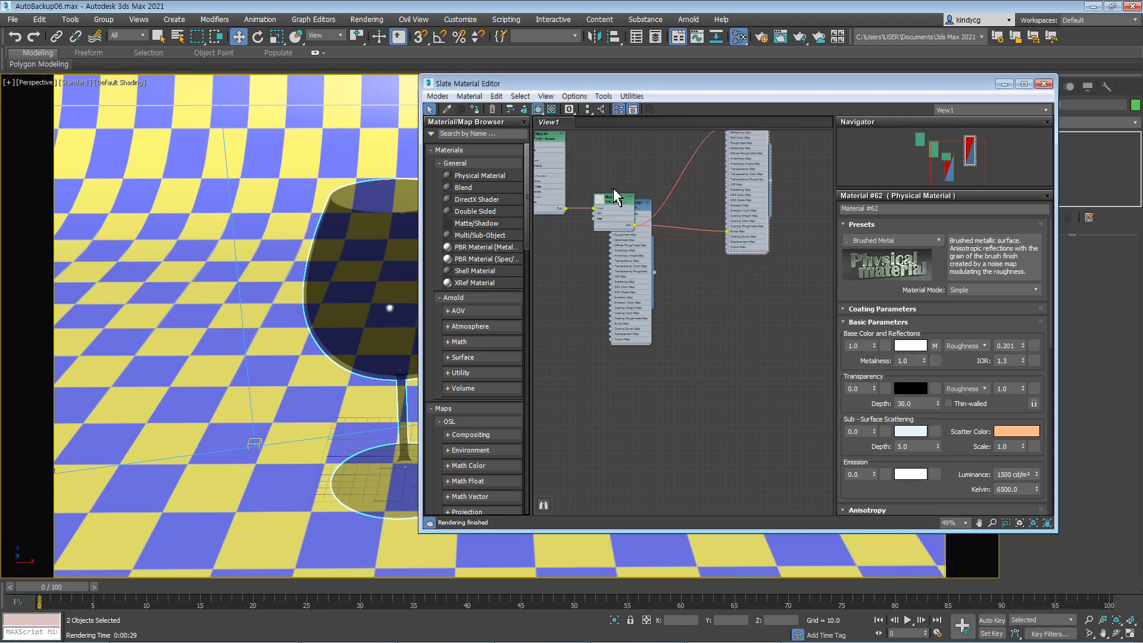
{"action": "left_click_drag", "start_coordinate": [615, 197], "coordinate": [676, 134]}
{"action": "middle_click_drag", "start_coordinate": [649, 196], "coordinate": [671, 274]}
{"action": "left_click_drag", "start_coordinate": [653, 285], "coordinate": [672, 360]}
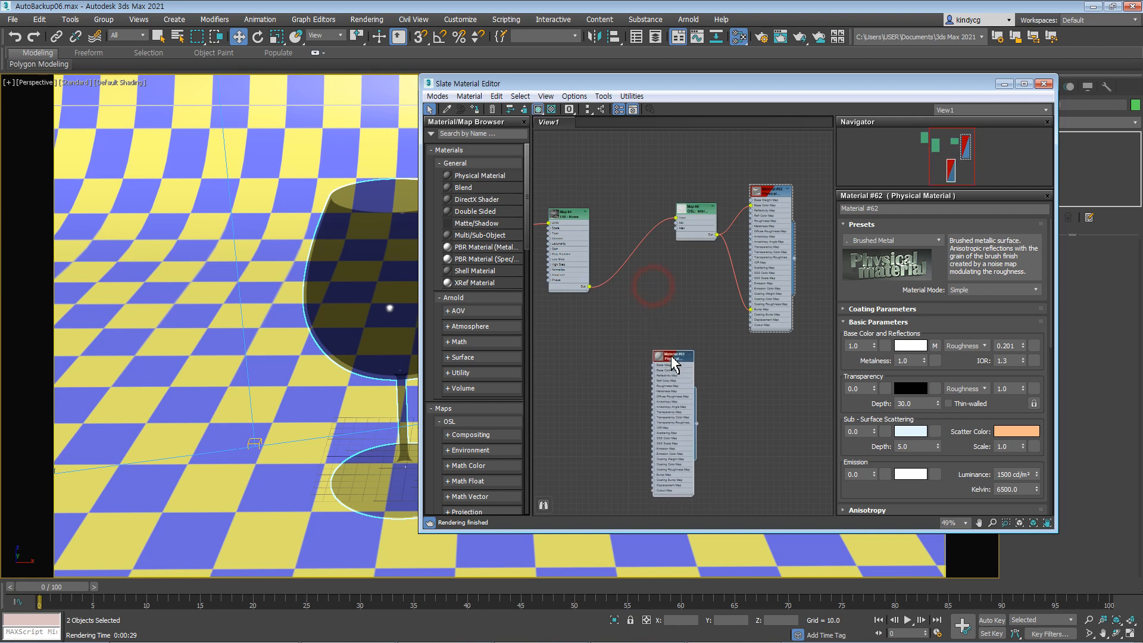
{"action": "left_click", "coordinate": [920, 241]}
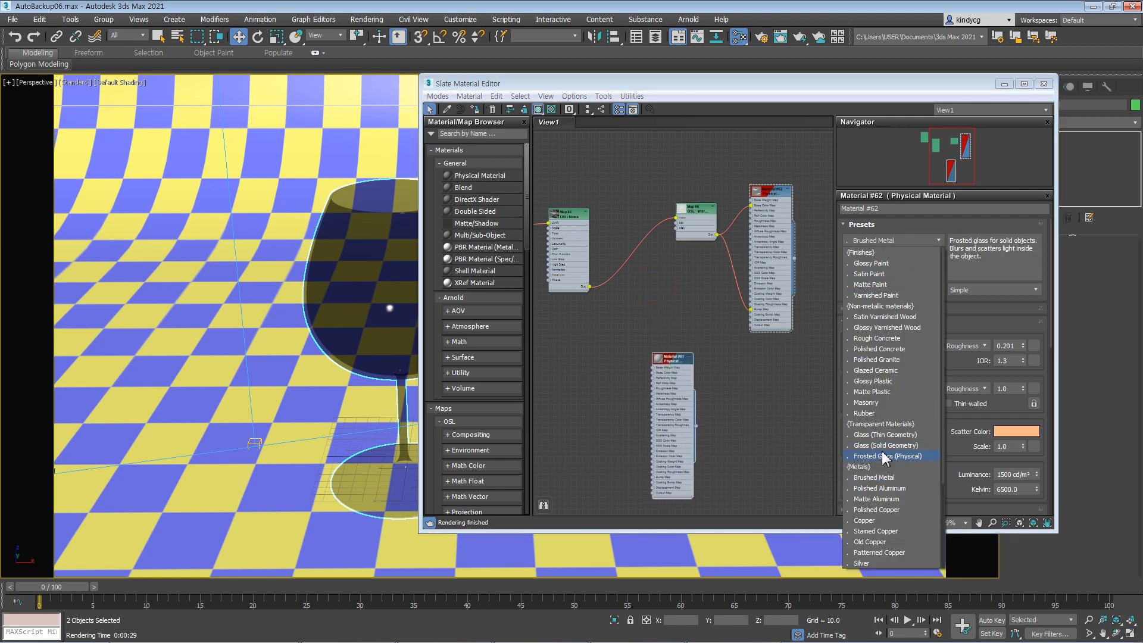
{"action": "left_click", "coordinate": [887, 488]}
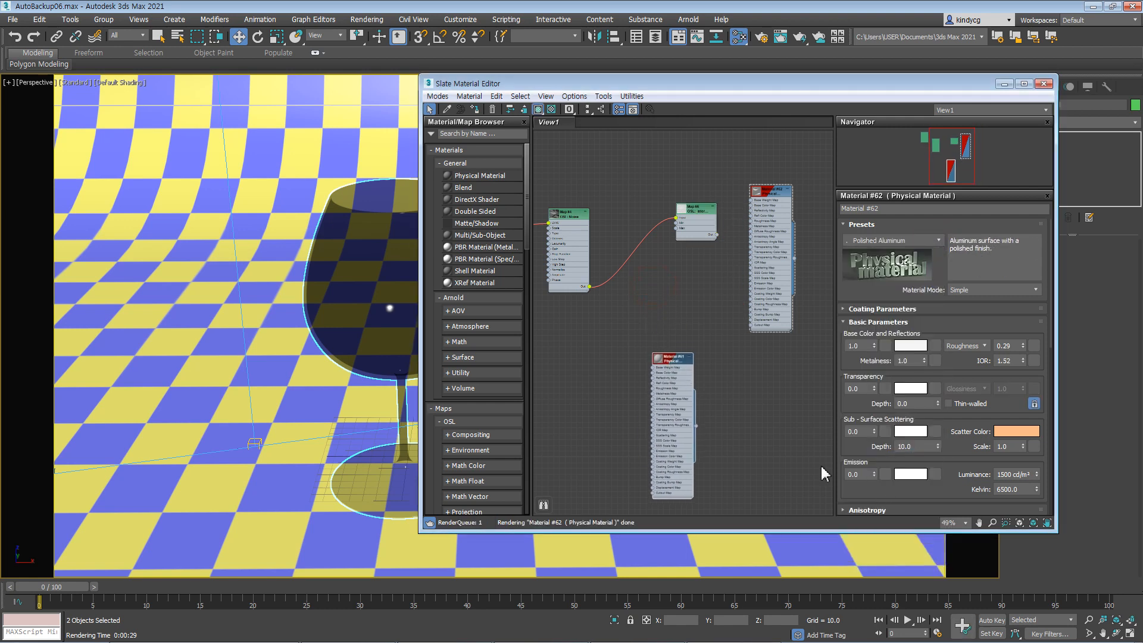
{"action": "key", "text": "ctrl+z"}
{"action": "middle_click_drag", "start_coordinate": [754, 367], "coordinate": [733, 346]}
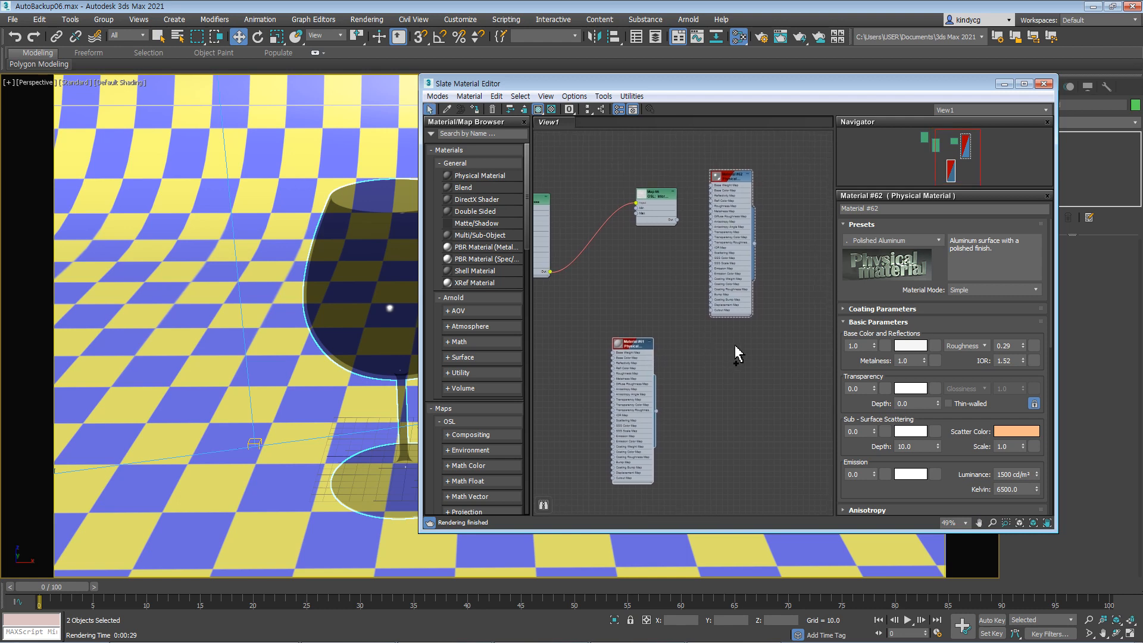
{"action": "right_click", "coordinate": [681, 345]}
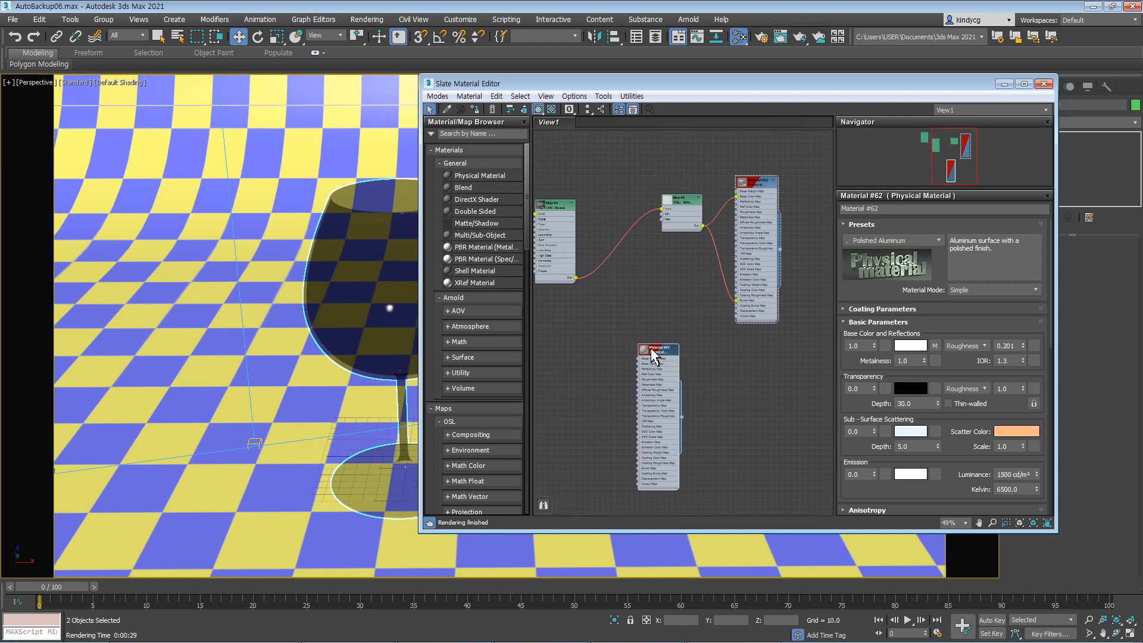
Step: Apply the Polished Aluminum preset to Material #61
{"action": "left_click_drag", "start_coordinate": [651, 347], "coordinate": [660, 353]}
{"action": "left_click", "coordinate": [893, 240]}
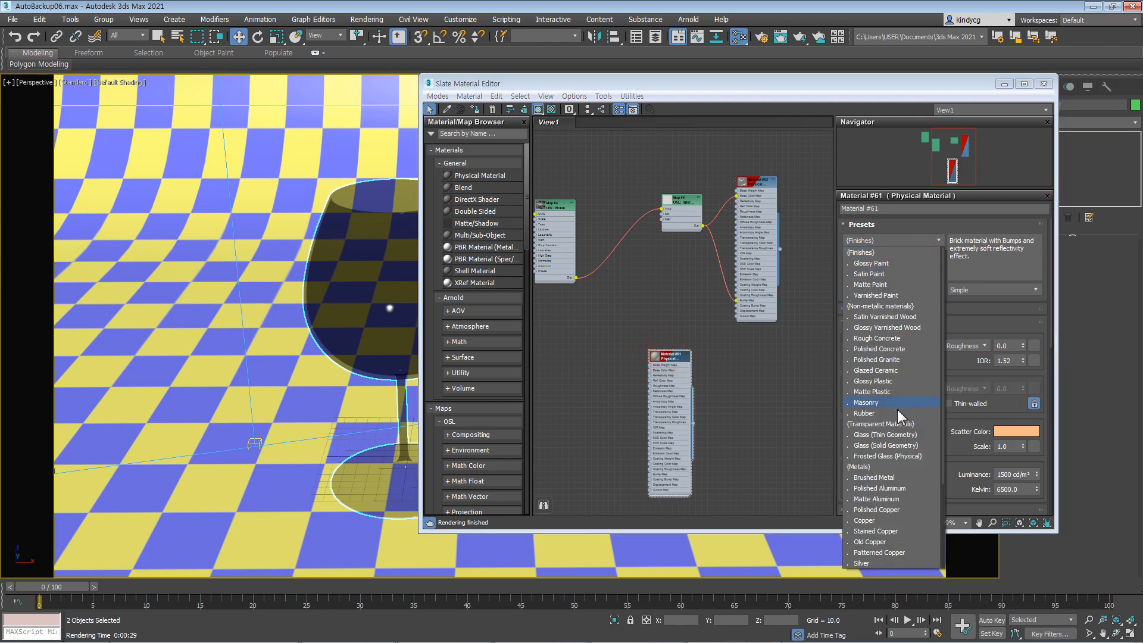
{"action": "left_click", "coordinate": [894, 488]}
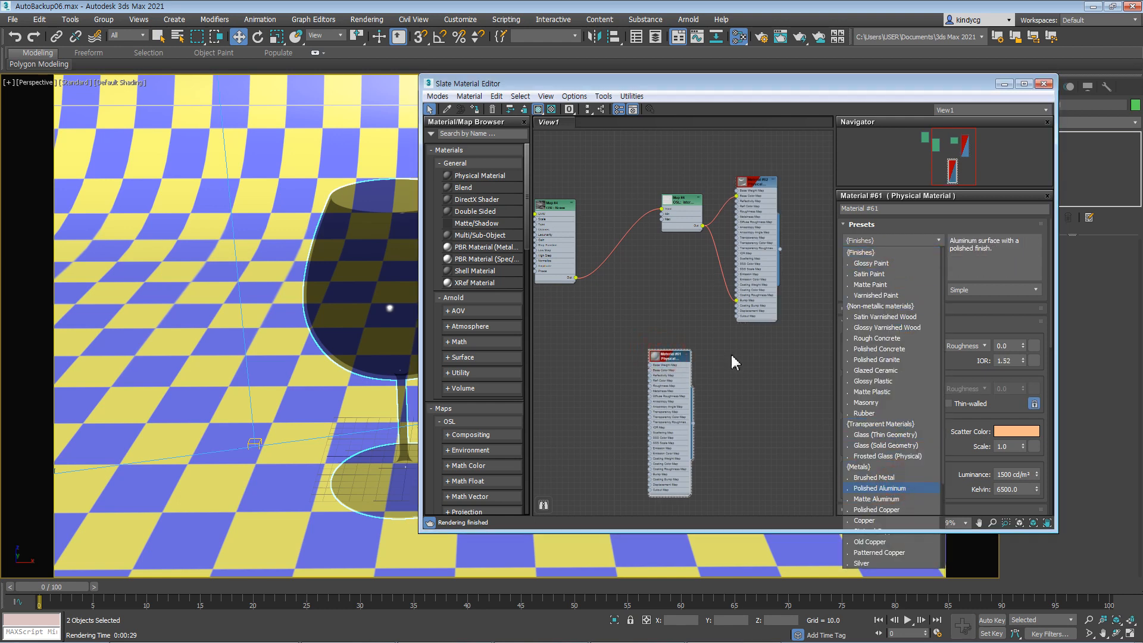
{"action": "left_click_drag", "start_coordinate": [667, 355], "coordinate": [695, 349]}
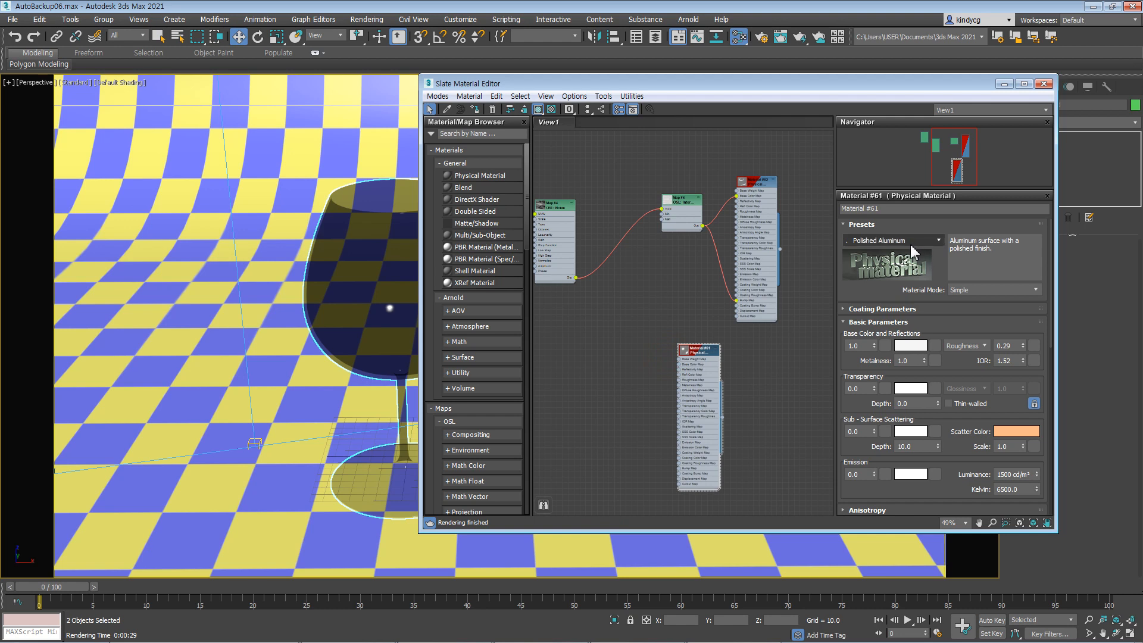
Step: Reapply the Brushed Metal preset to Material #62
{"action": "left_click", "coordinate": [763, 190]}
{"action": "left_click", "coordinate": [893, 240]}
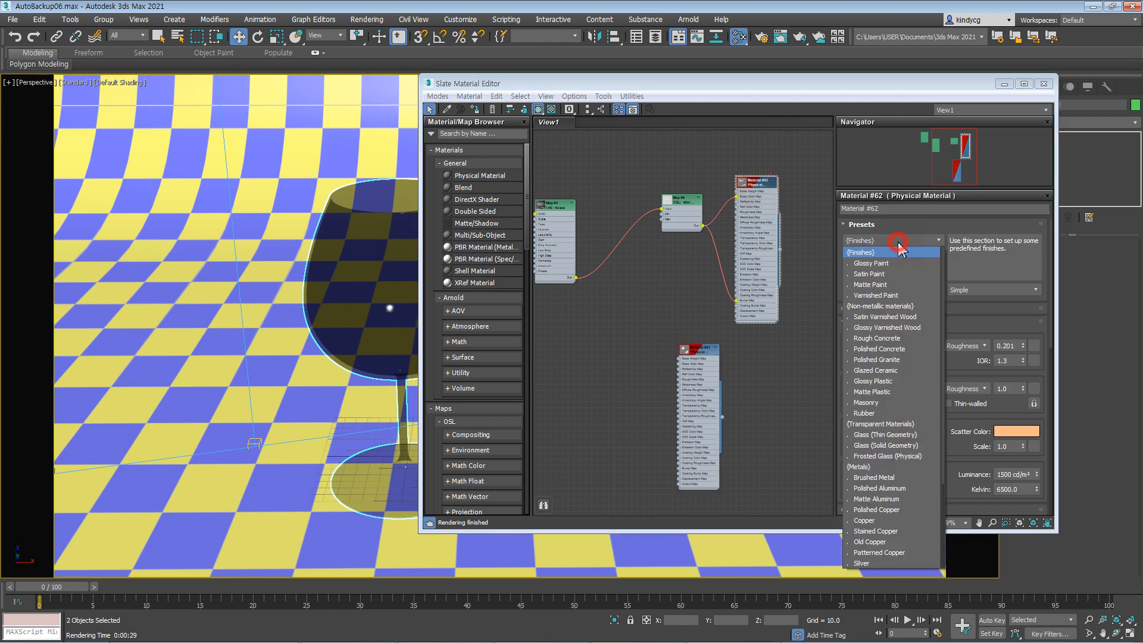
{"action": "left_click", "coordinate": [901, 478]}
Step: Move Material #62's connected map nodes clear and remove the leftover duplicate chain of map nodes
{"action": "left_click_drag", "start_coordinate": [781, 190], "coordinate": [817, 166]}
{"action": "left_click_drag", "start_coordinate": [696, 179], "coordinate": [736, 149]}
{"action": "middle_click_drag", "start_coordinate": [693, 244], "coordinate": [746, 252]}
{"action": "left_click_drag", "start_coordinate": [757, 298], "coordinate": [574, 229]}
{"action": "middle_click_drag", "start_coordinate": [620, 310], "coordinate": [663, 344]}
{"action": "left_click_drag", "start_coordinate": [595, 304], "coordinate": [582, 244], "text": "ctrl"}
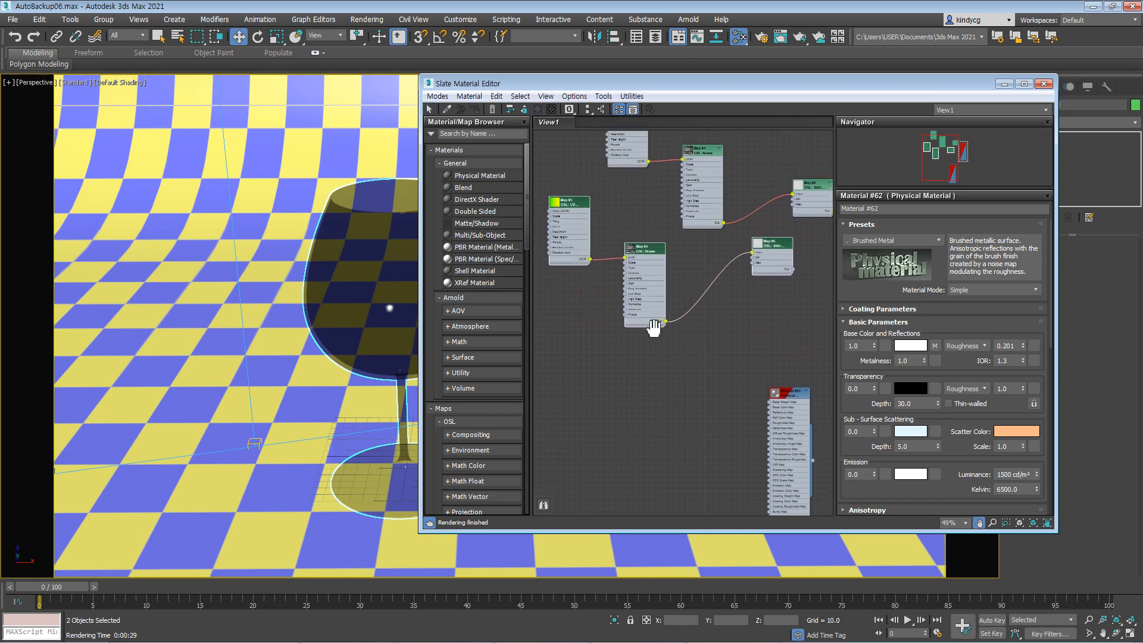
{"action": "scroll", "coordinate": [662, 344], "scroll_direction": "down", "scroll_amount": 4}
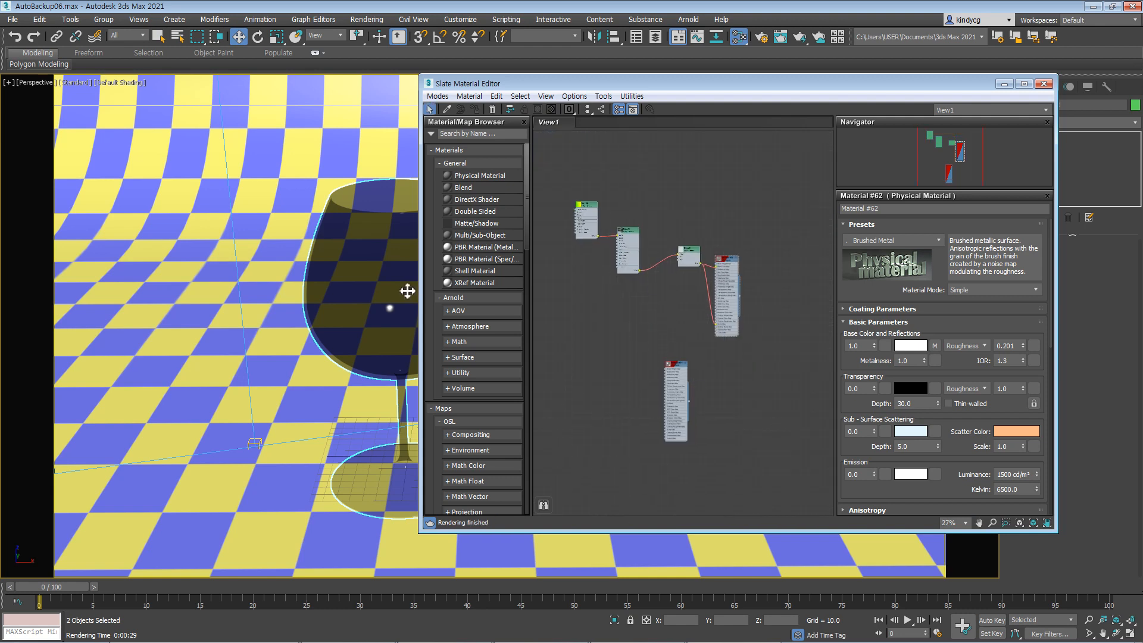
Step: Select the left wine glass and assign the brushed metal Material #62 to it
{"action": "left_click", "coordinate": [369, 308]}
{"action": "left_click_drag", "start_coordinate": [723, 263], "coordinate": [720, 235]}
{"action": "left_click", "coordinate": [475, 109]}
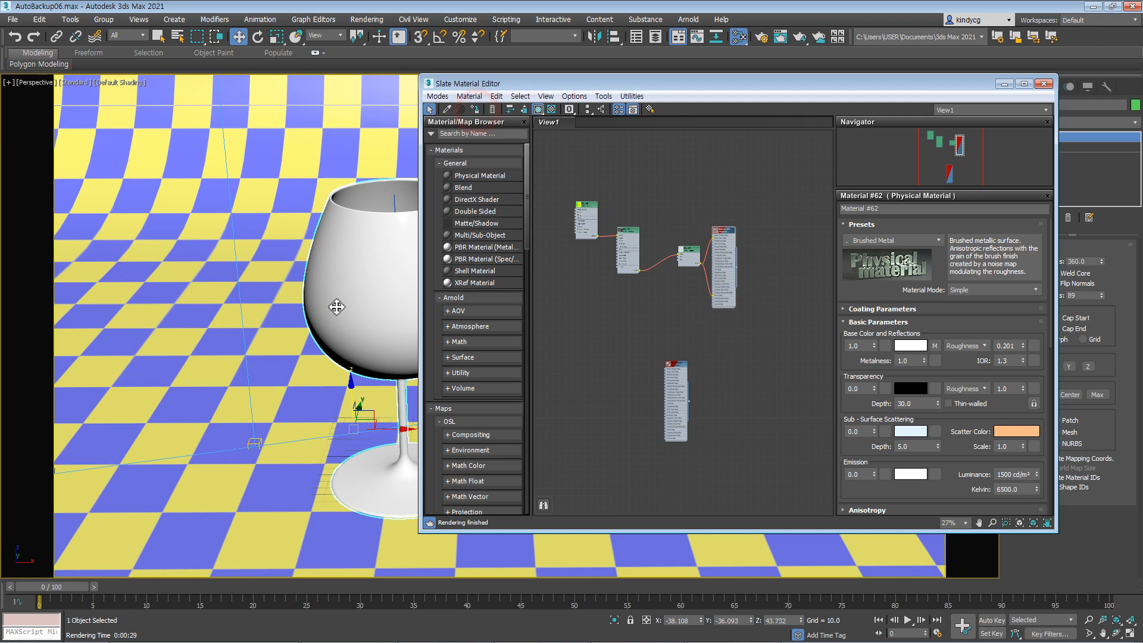
Step: Select the right wine glass and assign the polished aluminum Material #61 to it
{"action": "left_click", "coordinate": [678, 363]}
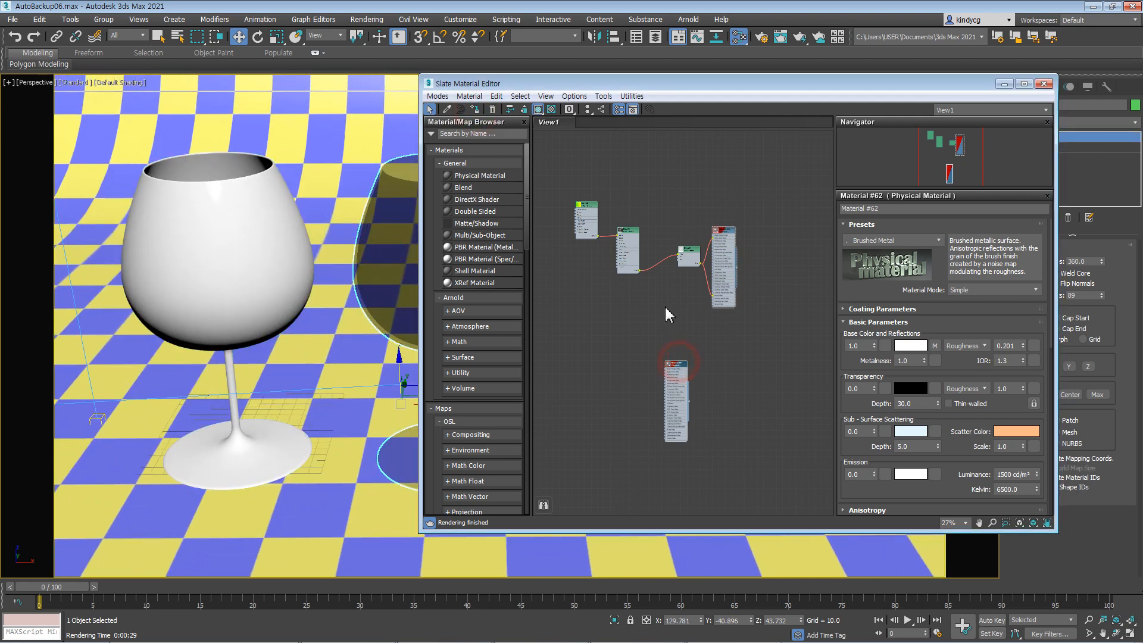
{"action": "left_click_drag", "start_coordinate": [680, 372], "coordinate": [664, 327]}
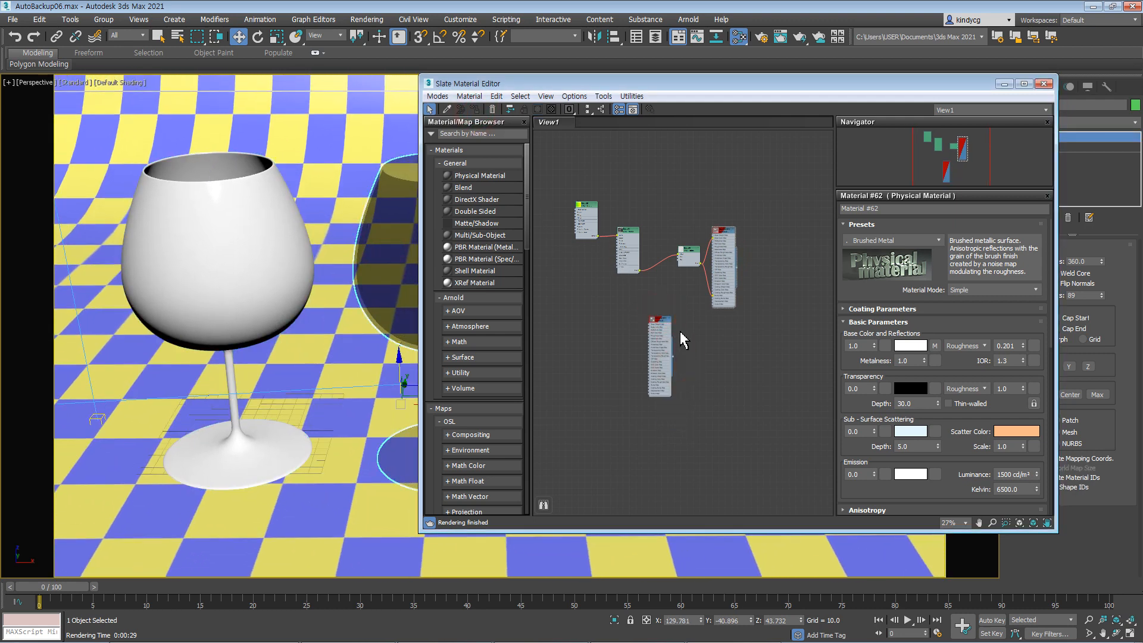
{"action": "double_click", "coordinate": [662, 330]}
{"action": "left_click", "coordinate": [476, 110]}
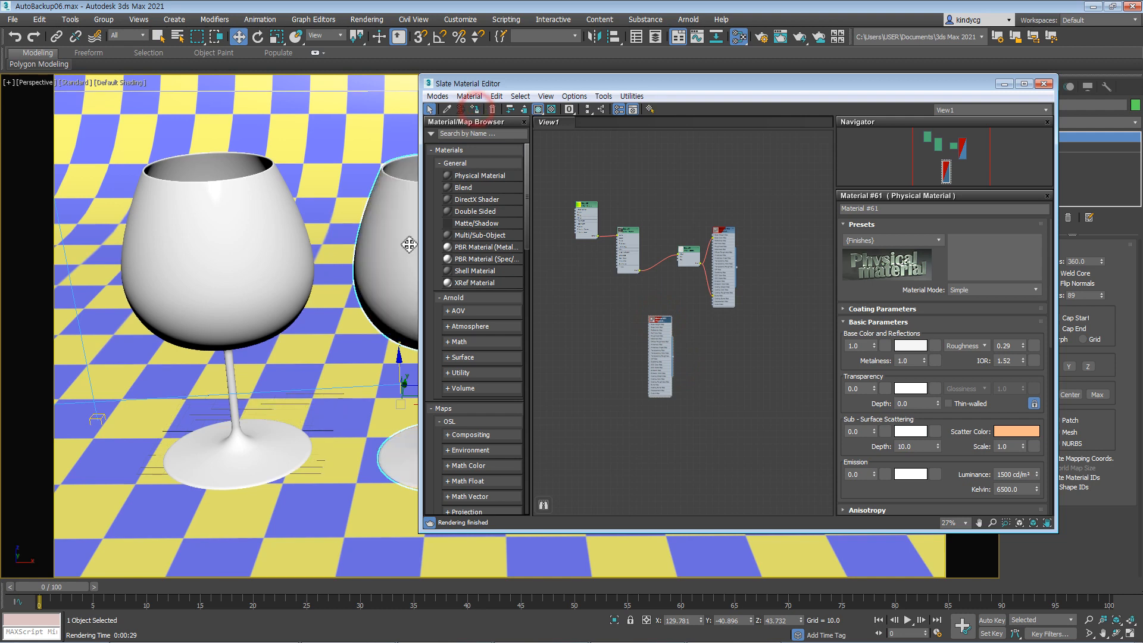
Step: Render the perspective view to compare the brushed metal and polished aluminum glasses, and close the rendered frame
{"action": "key", "text": "shift+q"}
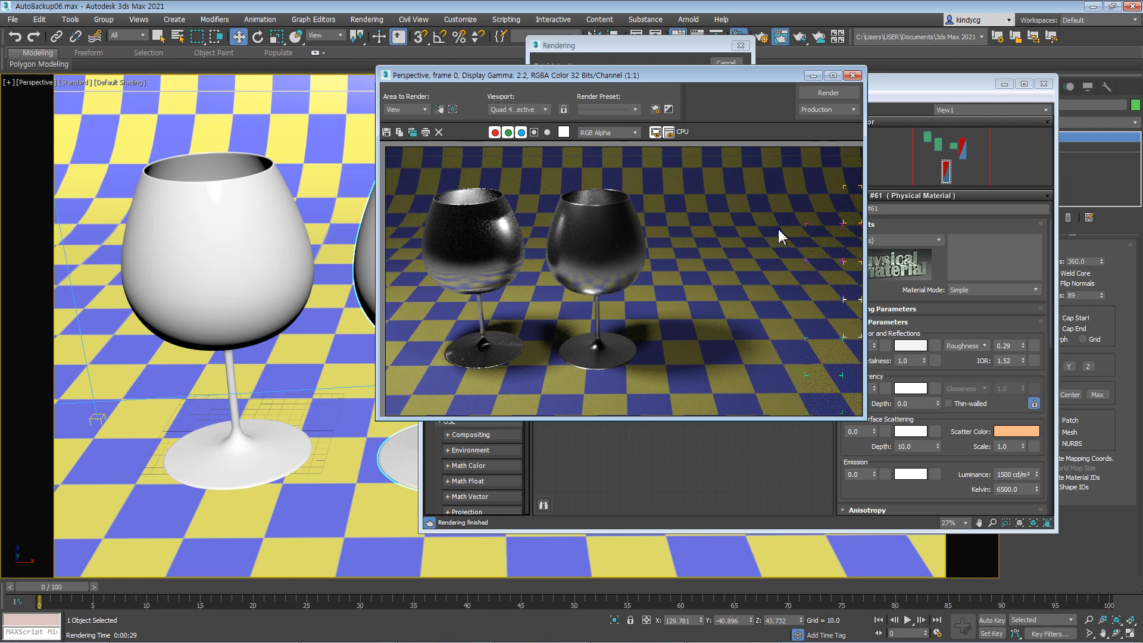
{"action": "left_click", "coordinate": [852, 75]}
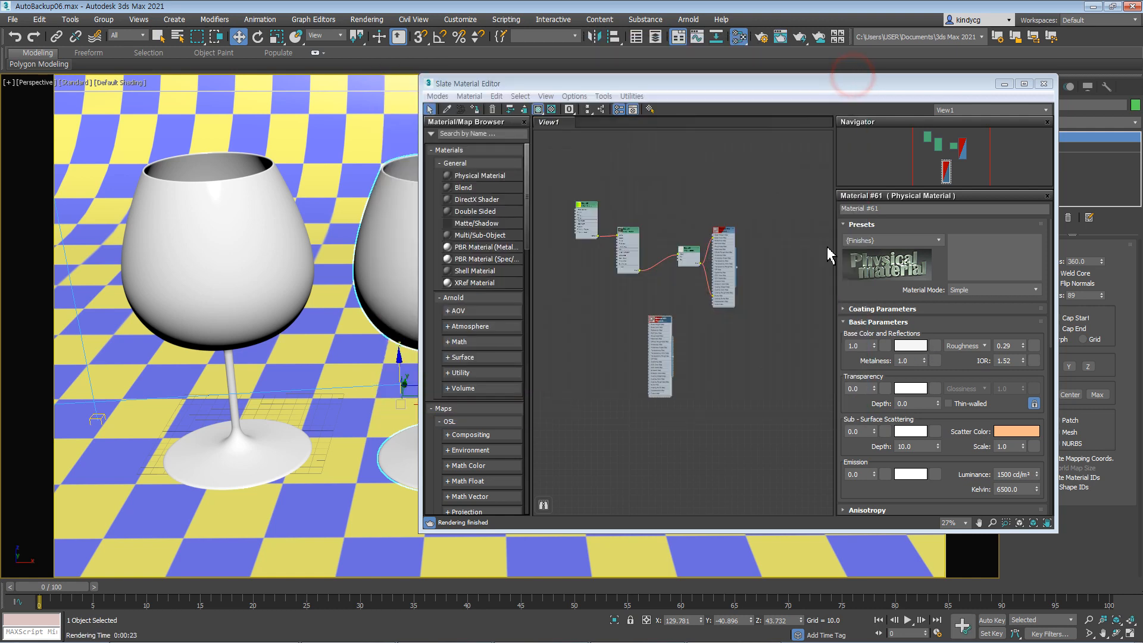
{"action": "left_click", "coordinate": [738, 301]}
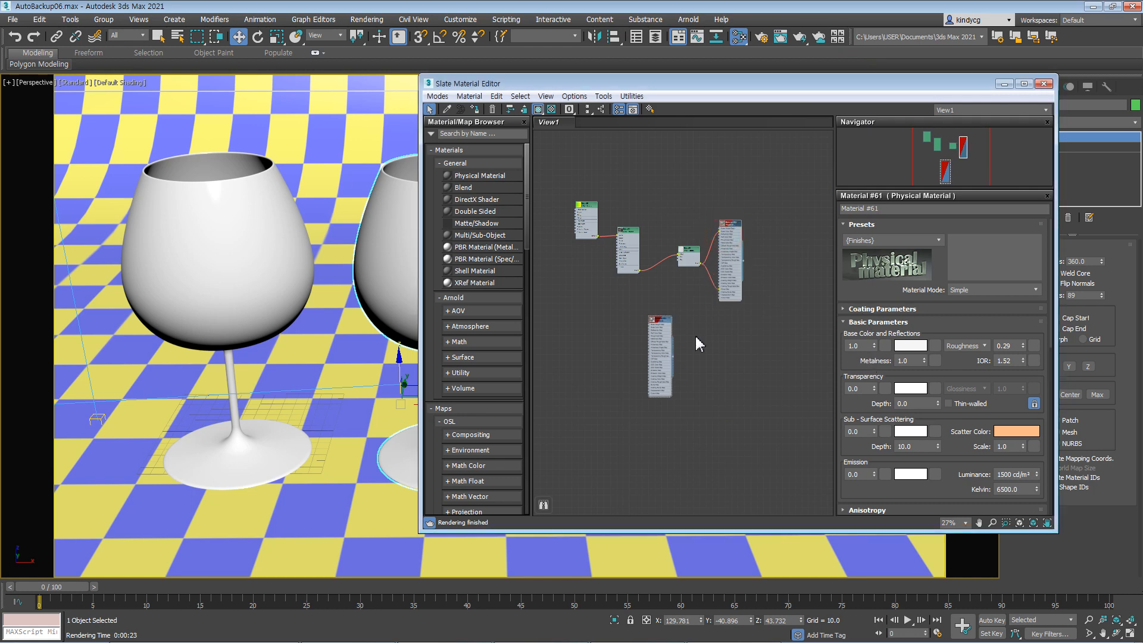
Step: Set the Metalness of Material #61 to 0.5
{"action": "scroll", "coordinate": [667, 321], "scroll_direction": "up", "scroll_amount": 6}
{"action": "left_click_drag", "start_coordinate": [643, 310], "coordinate": [703, 269]}
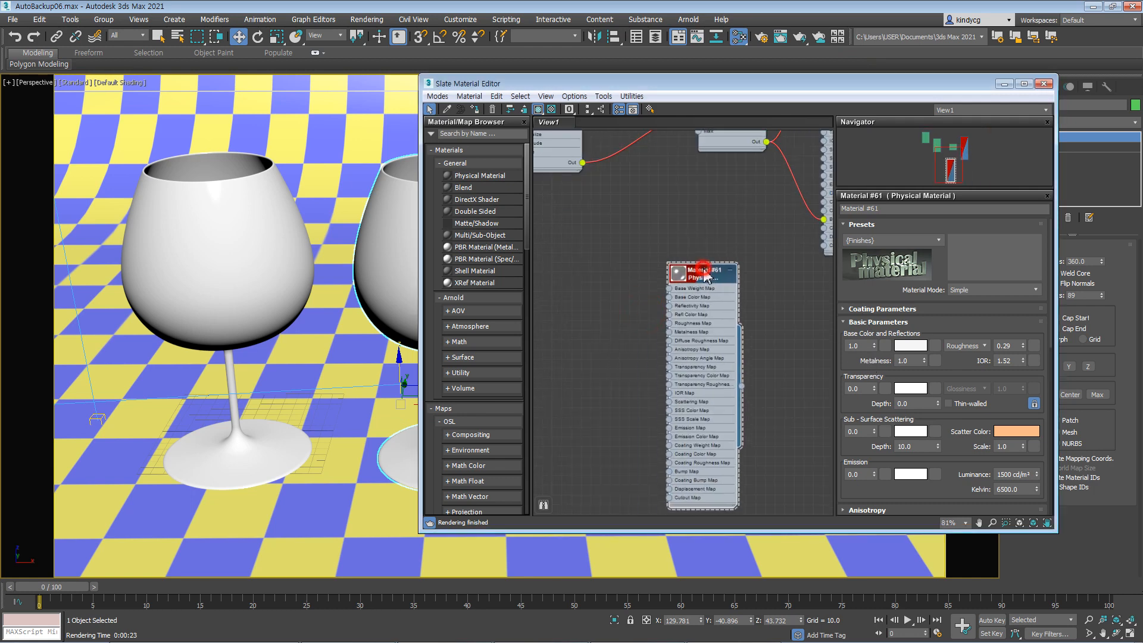
{"action": "double_click", "coordinate": [904, 361]}
{"action": "left_click_drag", "start_coordinate": [852, 364], "coordinate": [849, 340]}
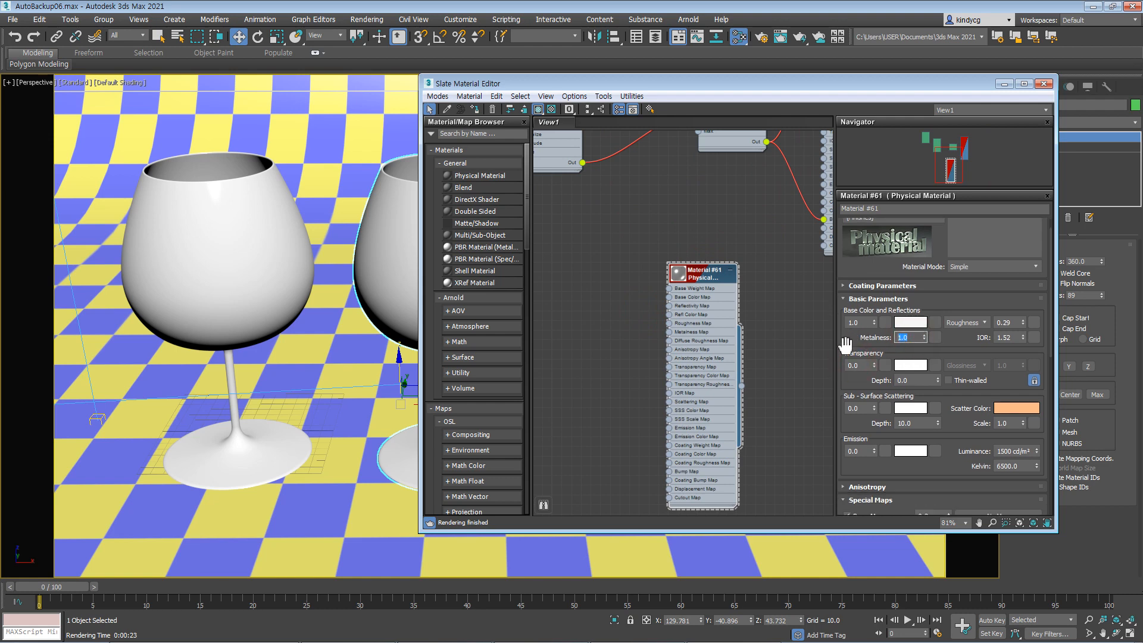
{"action": "type", "text": ".5"}
{"action": "key", "text": "Return"}
{"action": "scroll", "coordinate": [860, 344], "scroll_direction": "up", "scroll_amount": 1}
{"action": "middle_click_drag", "start_coordinate": [769, 320], "coordinate": [727, 354]}
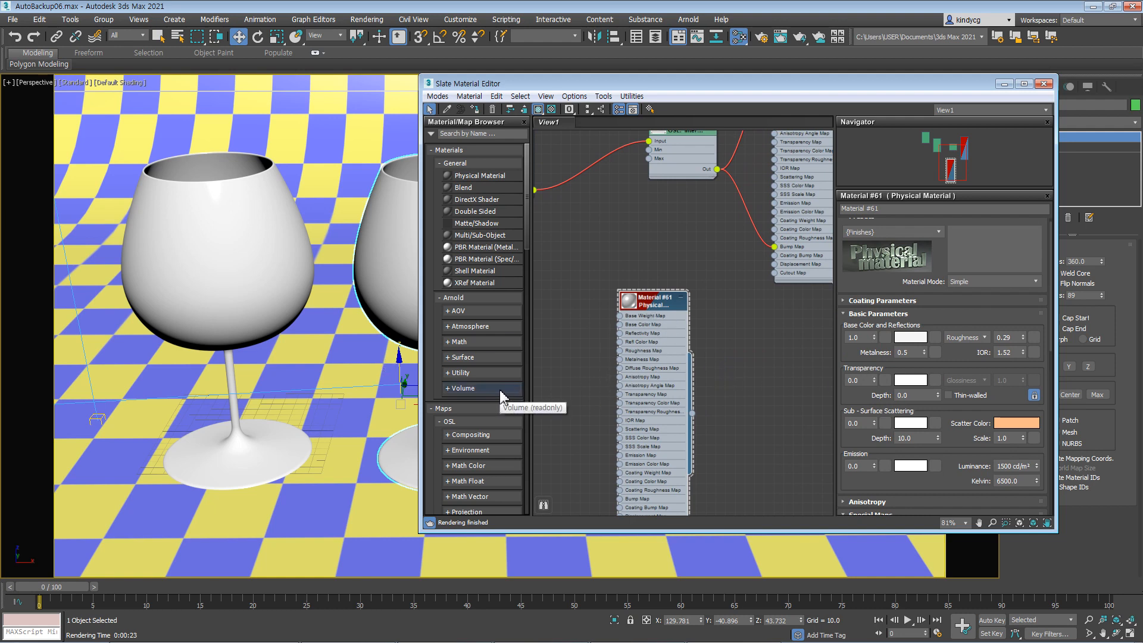
Step: Render the perspective view to check the right glass at its current metalness, and close the rendered frame
{"action": "key", "text": "shift+q"}
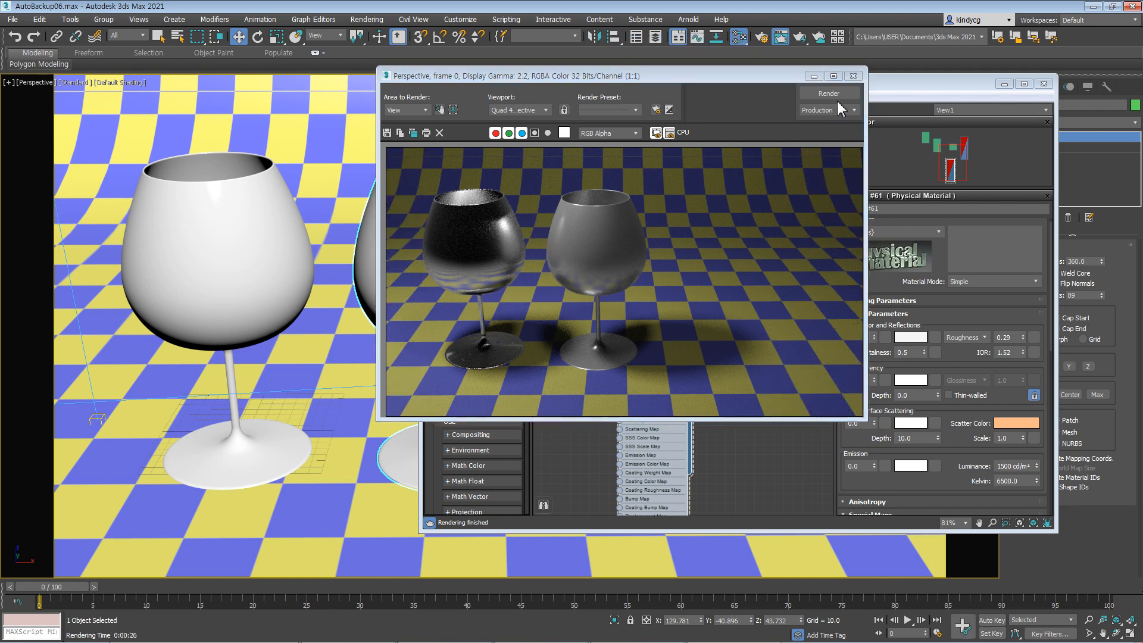
{"action": "left_click", "coordinate": [853, 75]}
Step: Set the Metalness of Material #61 to 0.2
{"action": "double_click", "coordinate": [909, 351]}
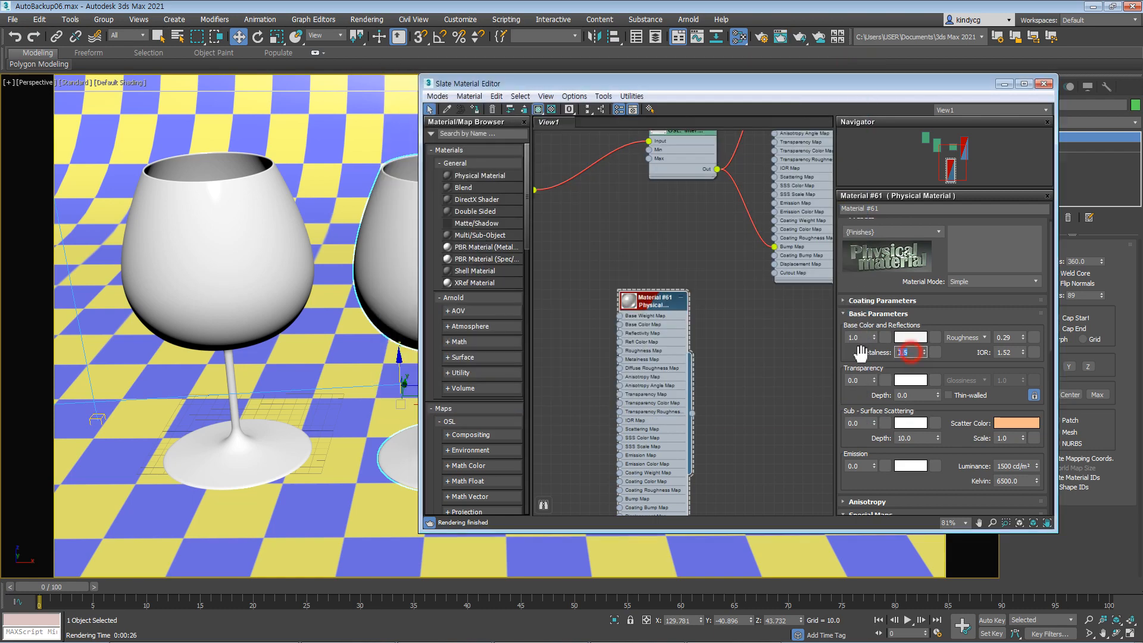
{"action": "type", "text": ".2"}
{"action": "key", "text": "Return"}
Step: Test-render the perspective view with the reduced metalness, stop the render early and close the frame
{"action": "key", "text": "shift+q"}
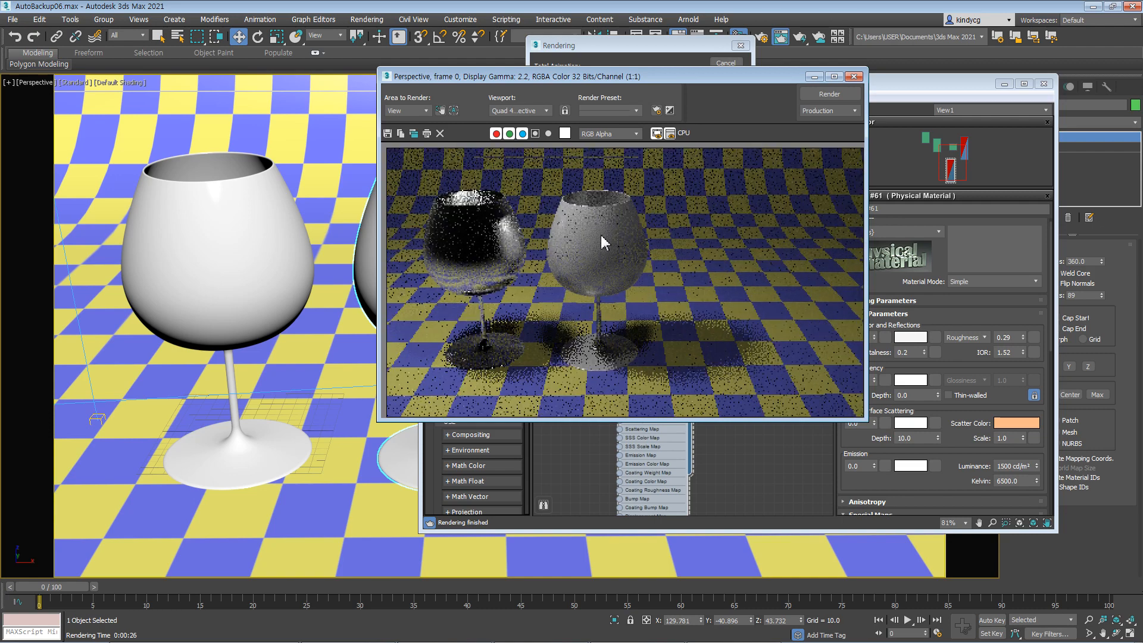
{"action": "left_click", "coordinate": [723, 65]}
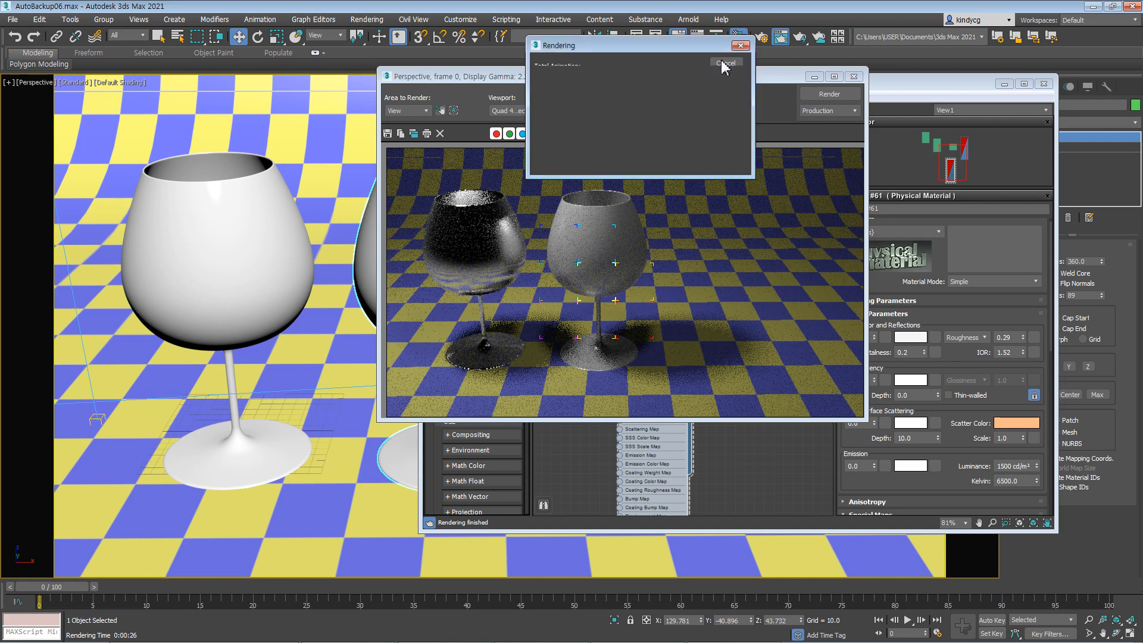
{"action": "left_click", "coordinate": [724, 63]}
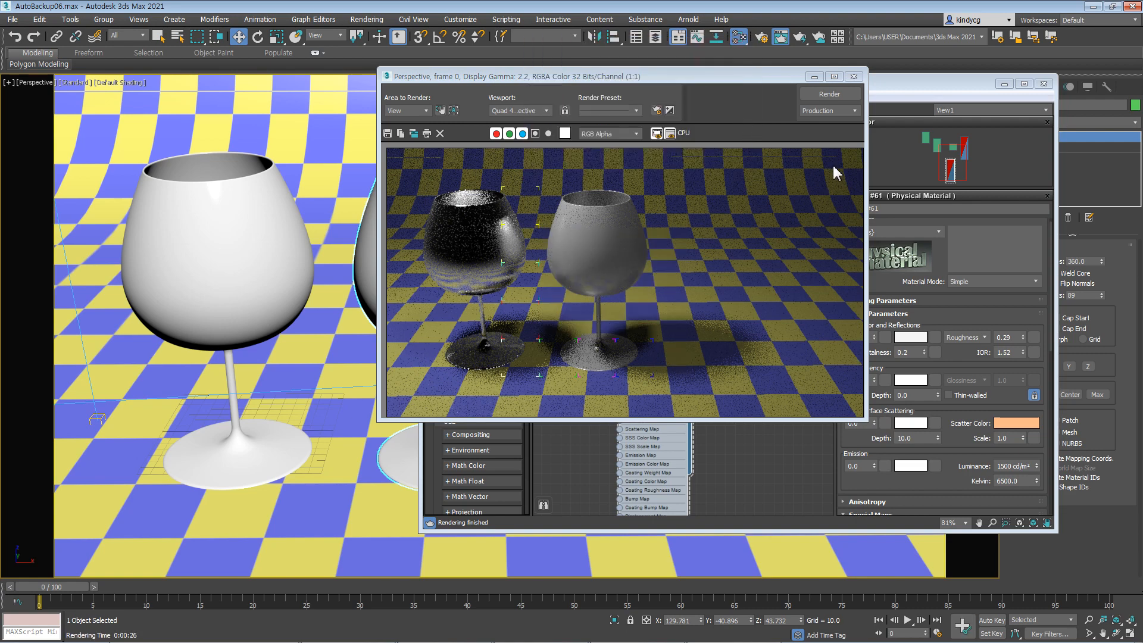
{"action": "left_click", "coordinate": [853, 76]}
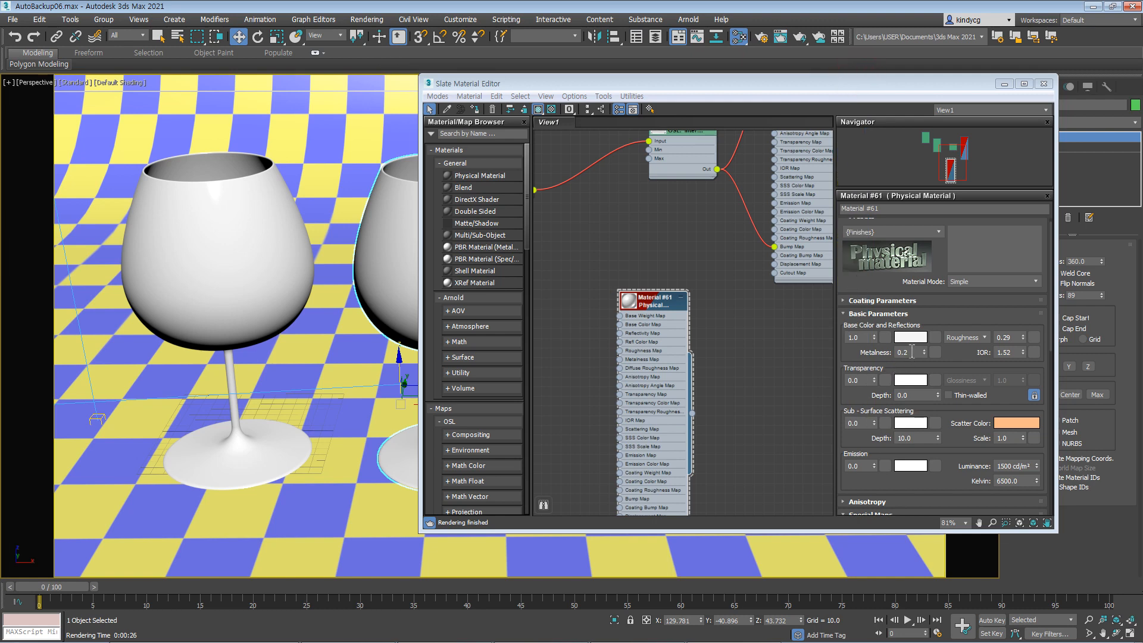
Step: Set the Metalness of Material #61 to 0.8 and its Roughness to 0.1, moving its node higher in the graph
{"action": "double_click", "coordinate": [911, 352]}
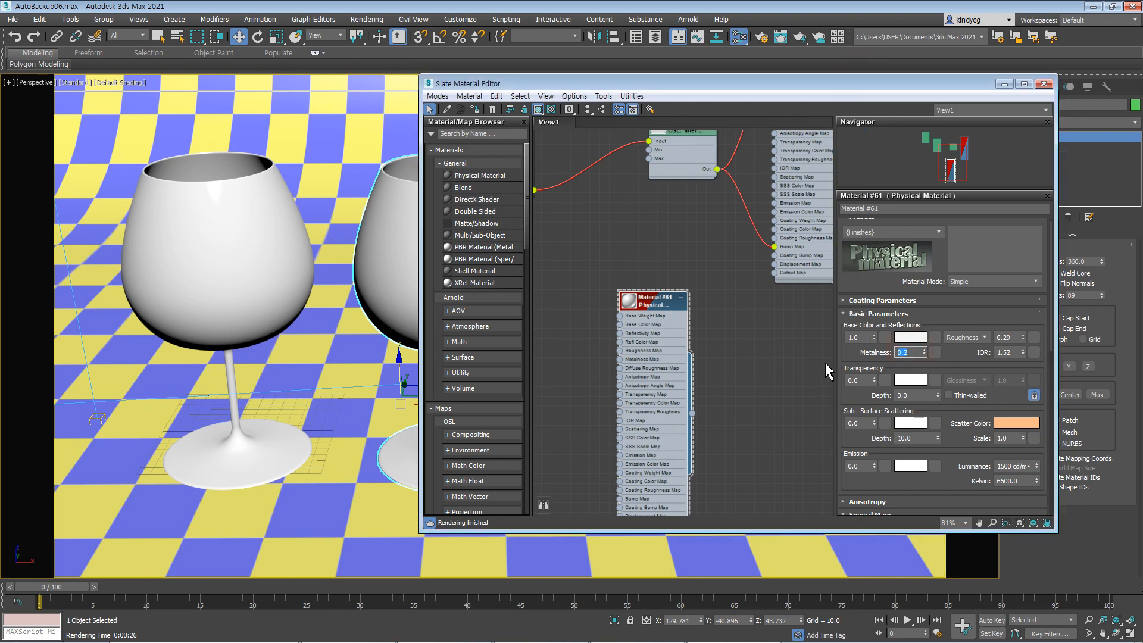
{"action": "type", "text": ".8"}
{"action": "key", "text": "Return"}
{"action": "left_click_drag", "start_coordinate": [655, 306], "coordinate": [654, 258]}
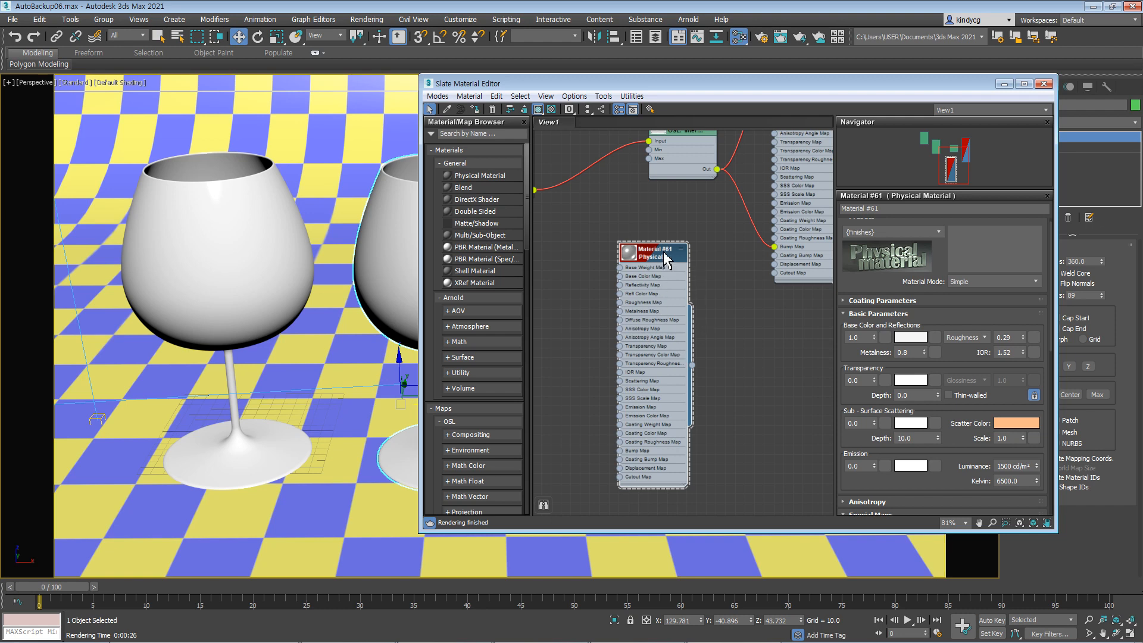
{"action": "left_click_drag", "start_coordinate": [666, 256], "coordinate": [676, 237]}
{"action": "left_click", "coordinate": [1009, 338]}
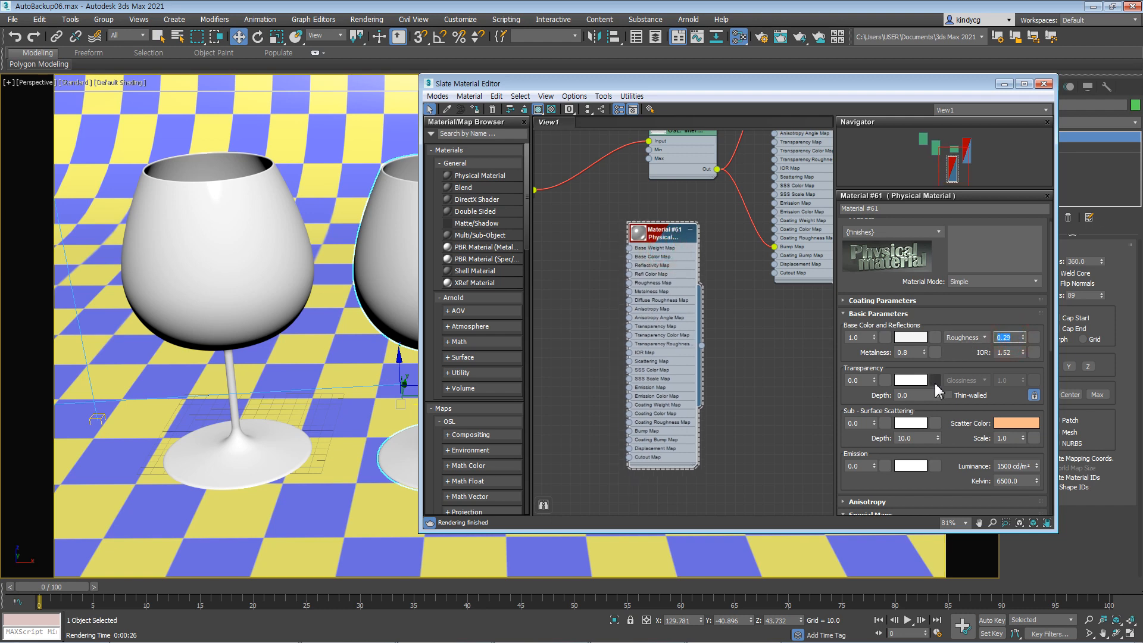
{"action": "type", "text": ".1"}
{"action": "key", "text": "Return"}
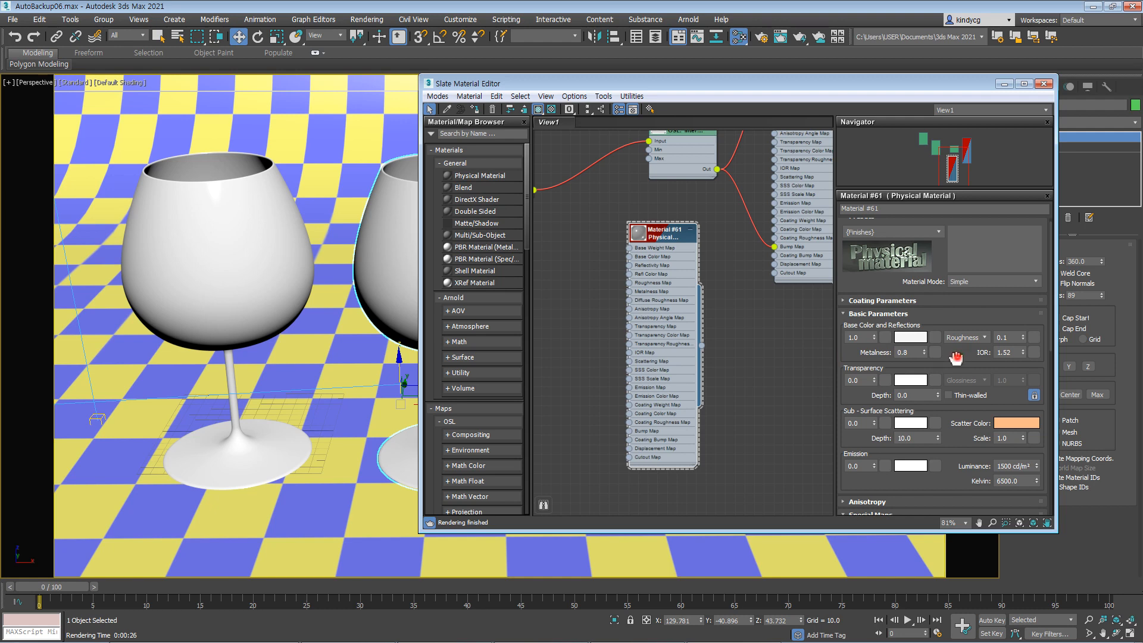
Step: Set the Transparency weight of Material #61 to 0.5
{"action": "left_click_drag", "start_coordinate": [956, 356], "coordinate": [957, 335]}
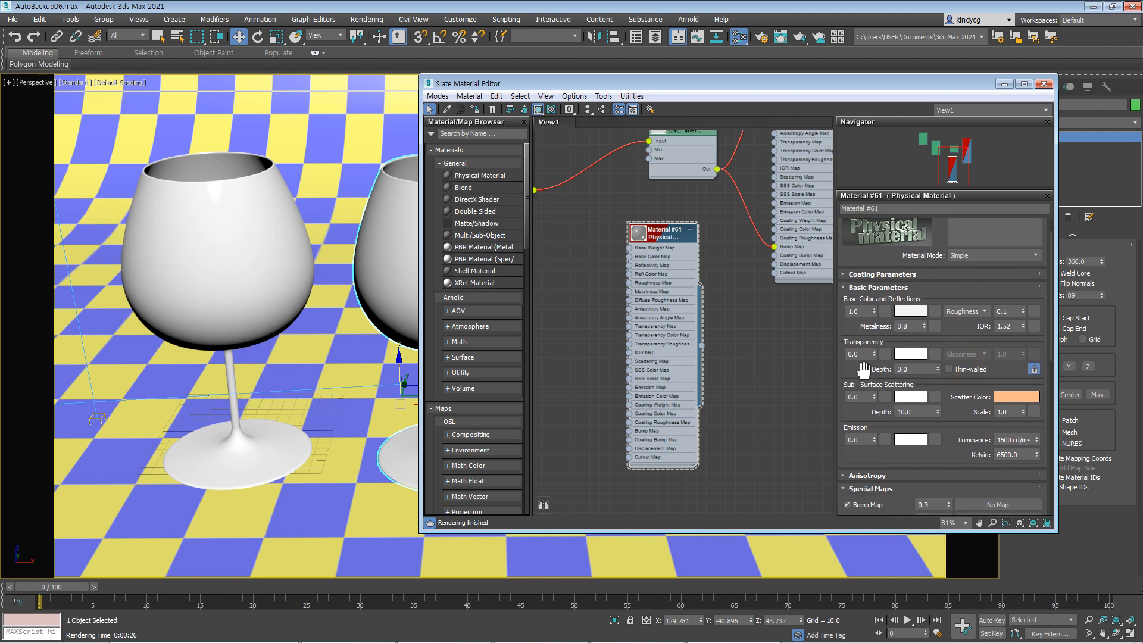
{"action": "left_click_drag", "start_coordinate": [860, 369], "coordinate": [860, 381]}
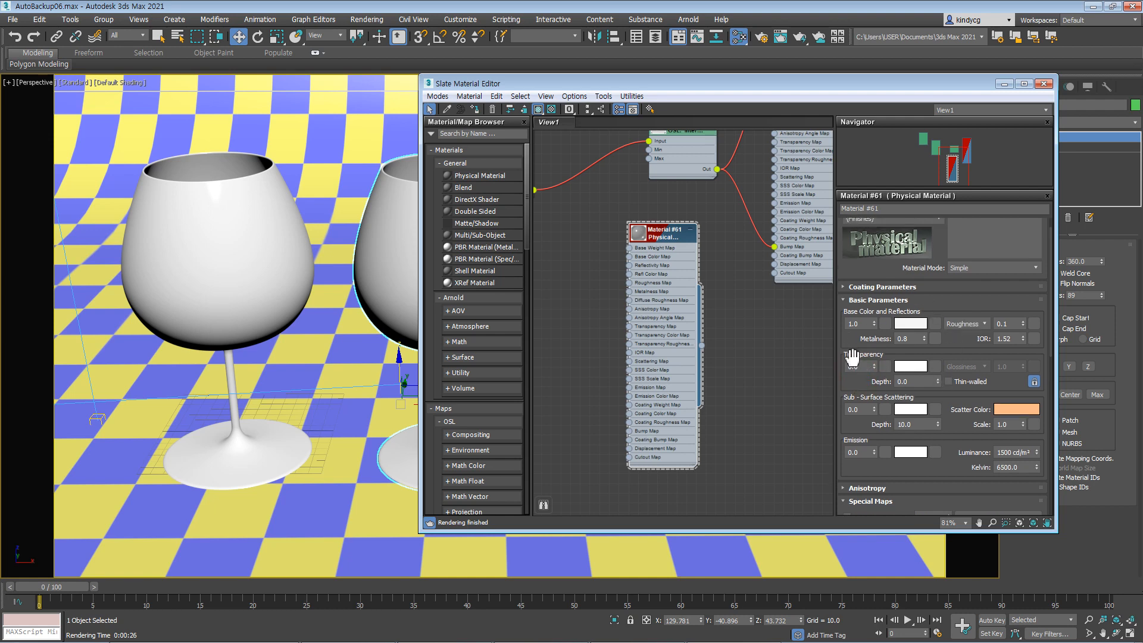
{"action": "left_click", "coordinate": [857, 366]}
{"action": "type", "text": "0.5"}
{"action": "key", "text": "Return"}
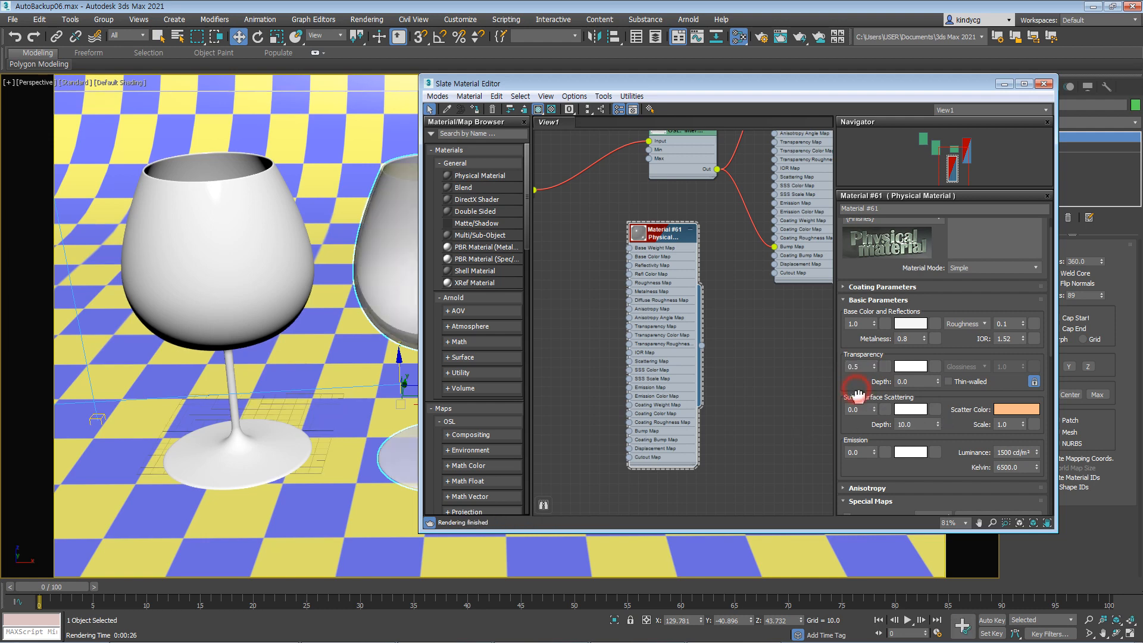
Step: Render the perspective view to check the semi-transparent metal on the right glass, and close the rendered frame
{"action": "key", "text": "shift+q"}
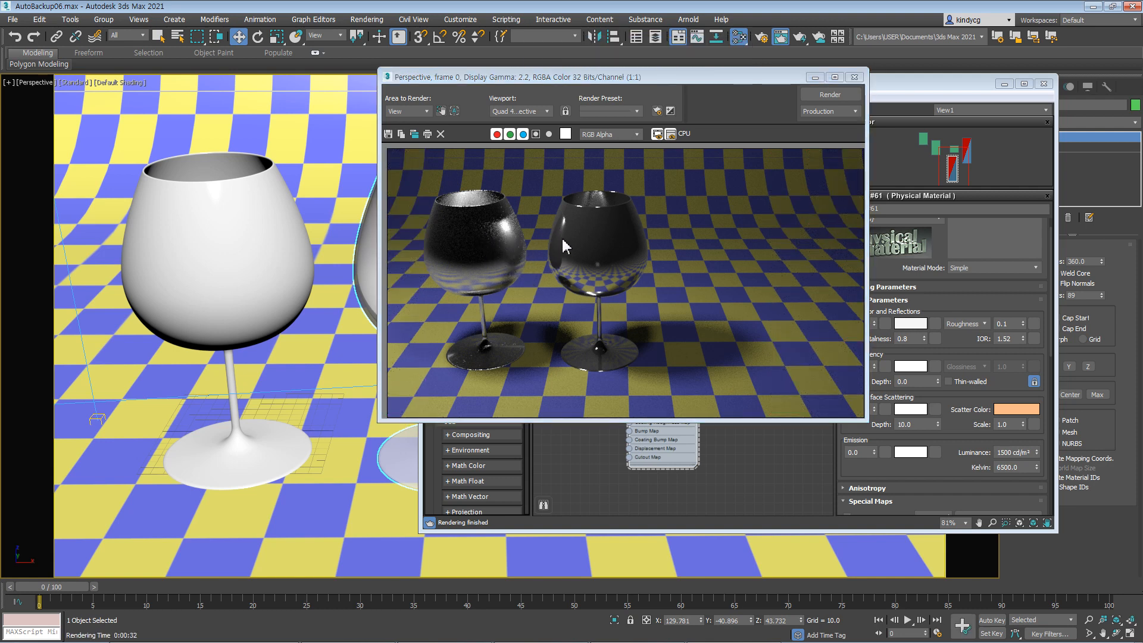
{"action": "left_click", "coordinate": [595, 253]}
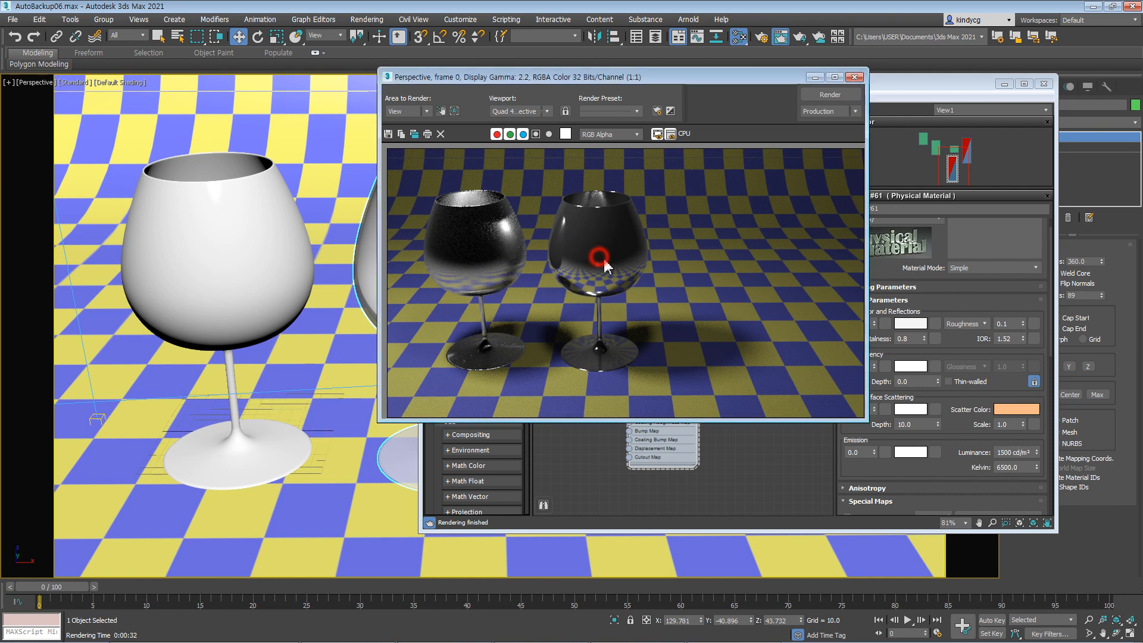
{"action": "left_click", "coordinate": [854, 77]}
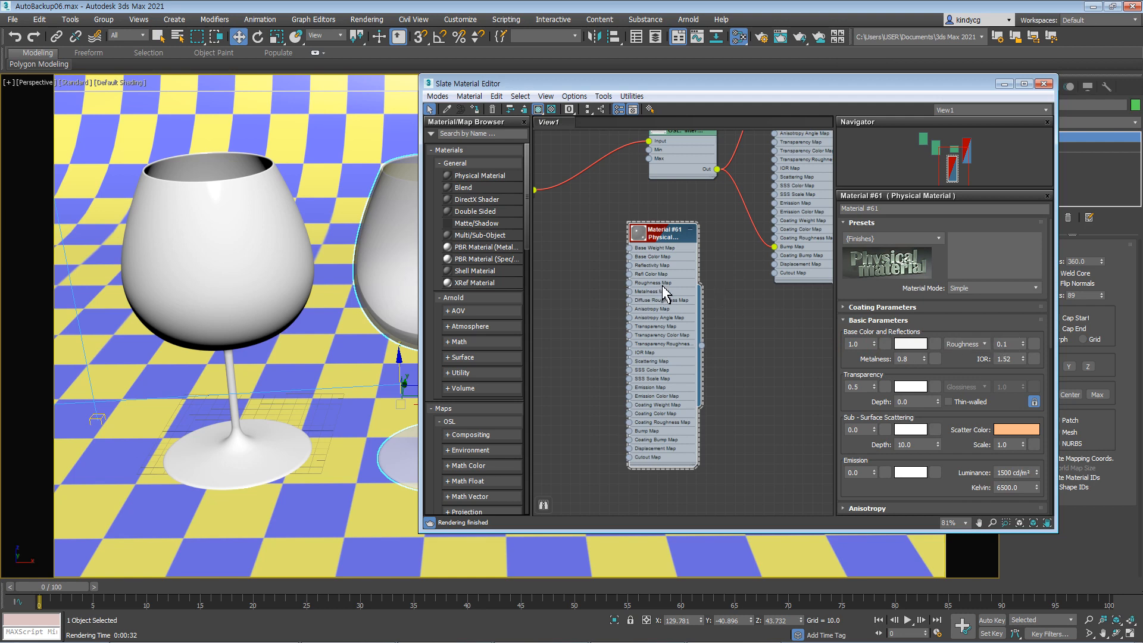
Step: Show the parameters of Material #62, shift its node upward, and set its Transparency Depth to 10
{"action": "middle_click_drag", "start_coordinate": [722, 311], "coordinate": [761, 369]}
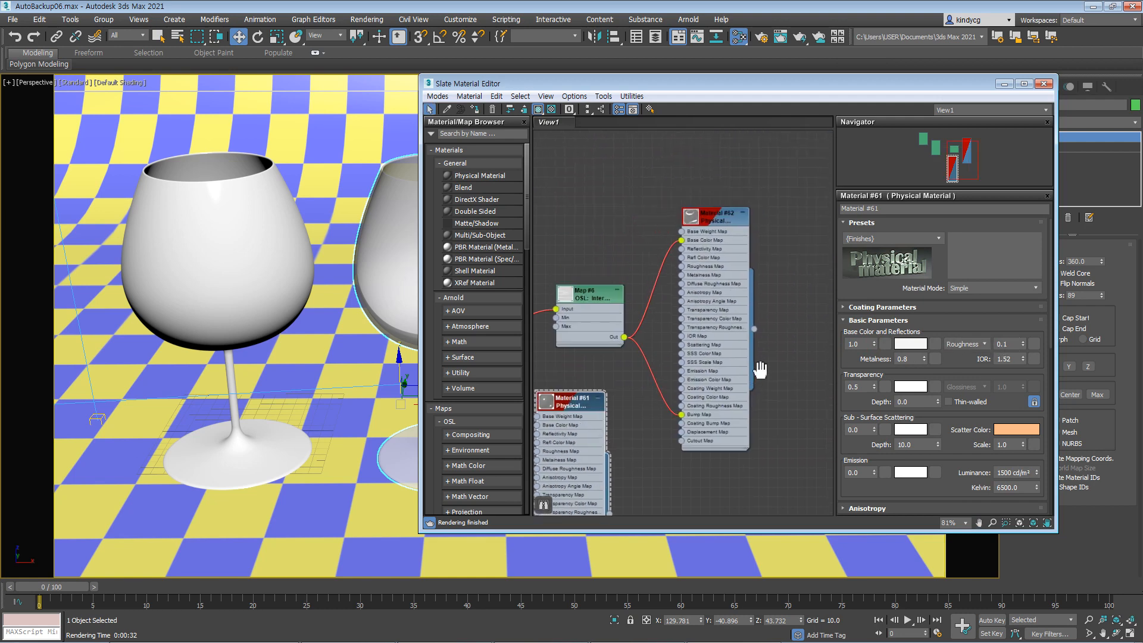
{"action": "double_click", "coordinate": [708, 223]}
{"action": "left_click_drag", "start_coordinate": [709, 224], "coordinate": [698, 188]}
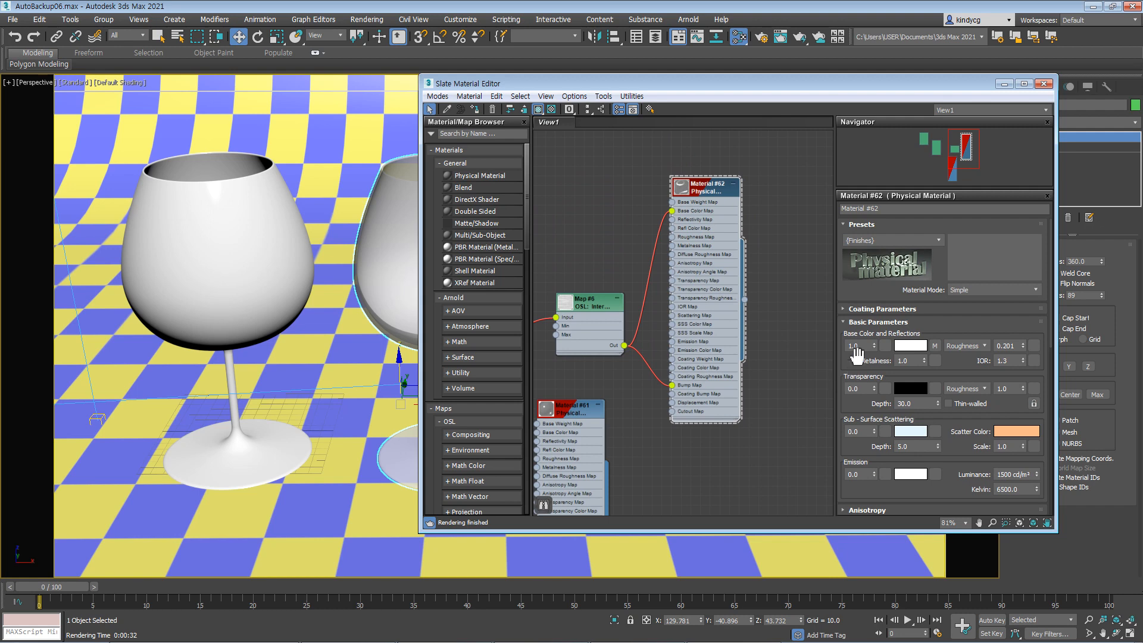
{"action": "double_click", "coordinate": [918, 407]}
{"action": "type", "text": "10"}
{"action": "key", "text": "Return"}
Step: Enable the Base Color map (Map #6, OSL Interpolate) in the Generic Maps of Material #62
{"action": "left_click_drag", "start_coordinate": [880, 405], "coordinate": [860, 379]}
{"action": "scroll", "coordinate": [866, 335], "scroll_direction": "down", "scroll_amount": 2}
{"action": "left_click_drag", "start_coordinate": [864, 423], "coordinate": [861, 347]}
{"action": "double_click", "coordinate": [932, 396]}
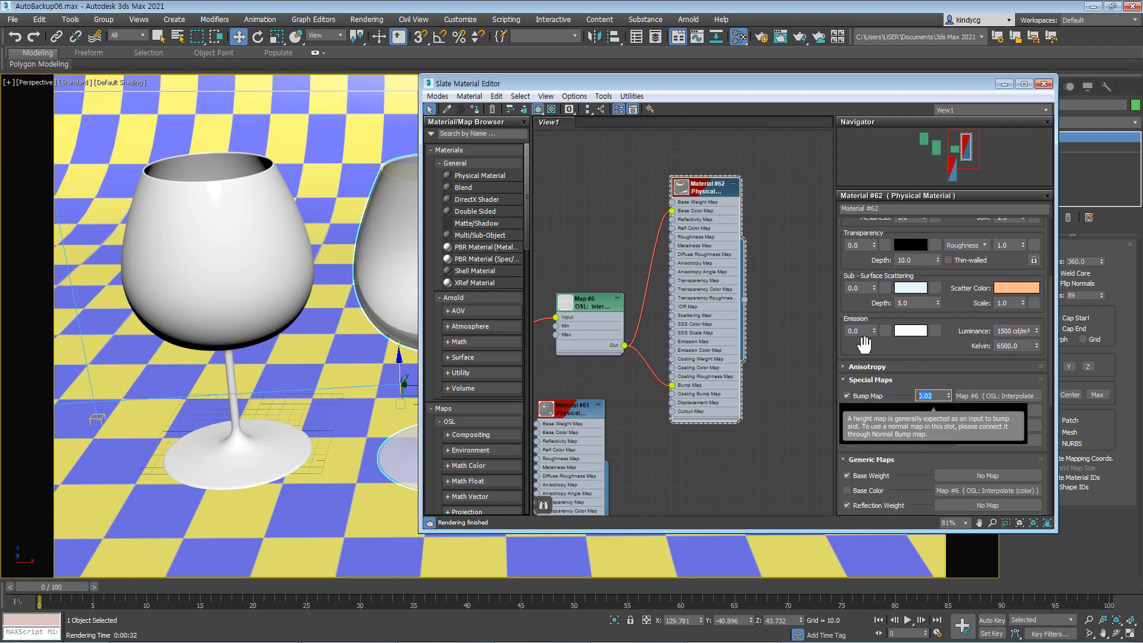
{"action": "scroll", "coordinate": [863, 344], "scroll_direction": "down", "scroll_amount": 2}
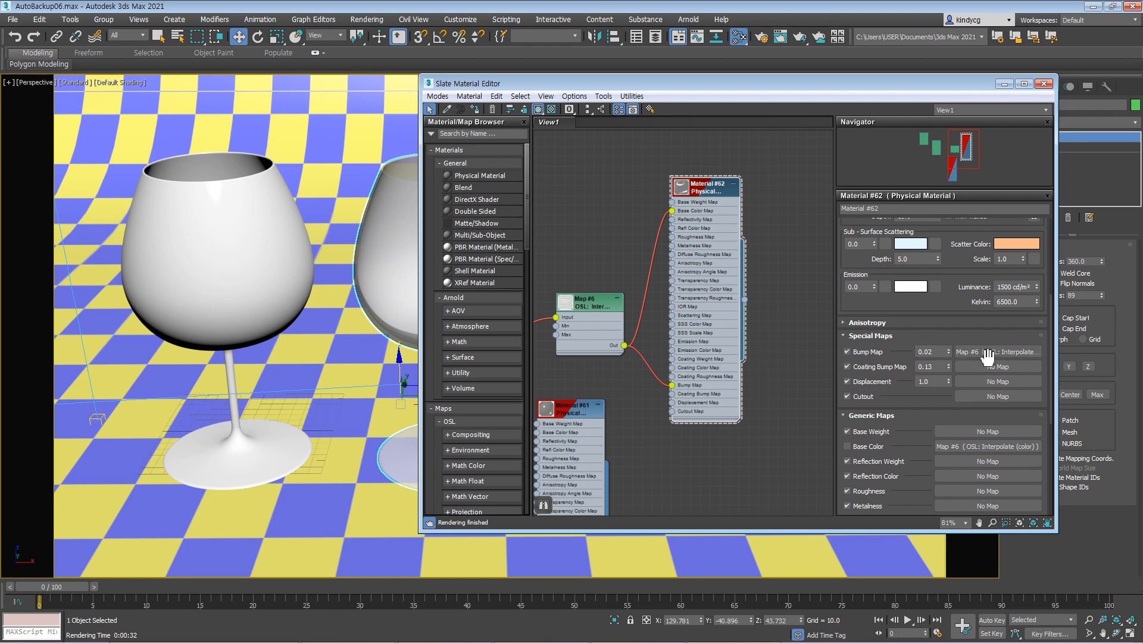
{"action": "left_click", "coordinate": [847, 446]}
{"action": "left_click", "coordinate": [845, 446]}
{"action": "left_click", "coordinate": [846, 446]}
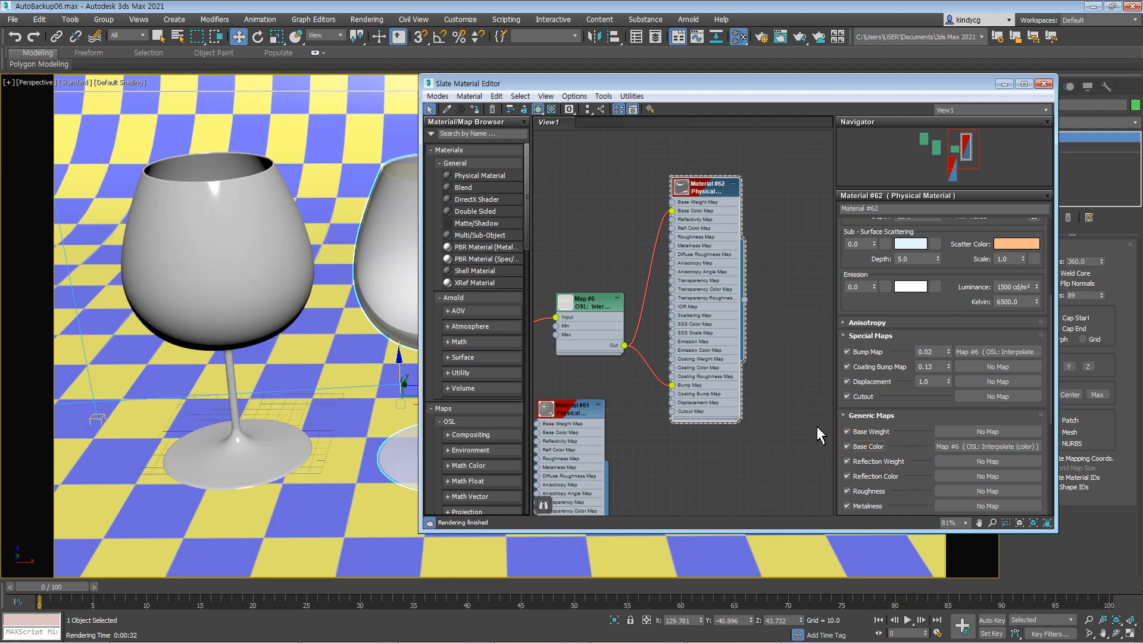
Step: Select the checkered backdrop, test-render the perspective view with the base color map on, stop the render and close the frame
{"action": "left_click", "coordinate": [360, 352]}
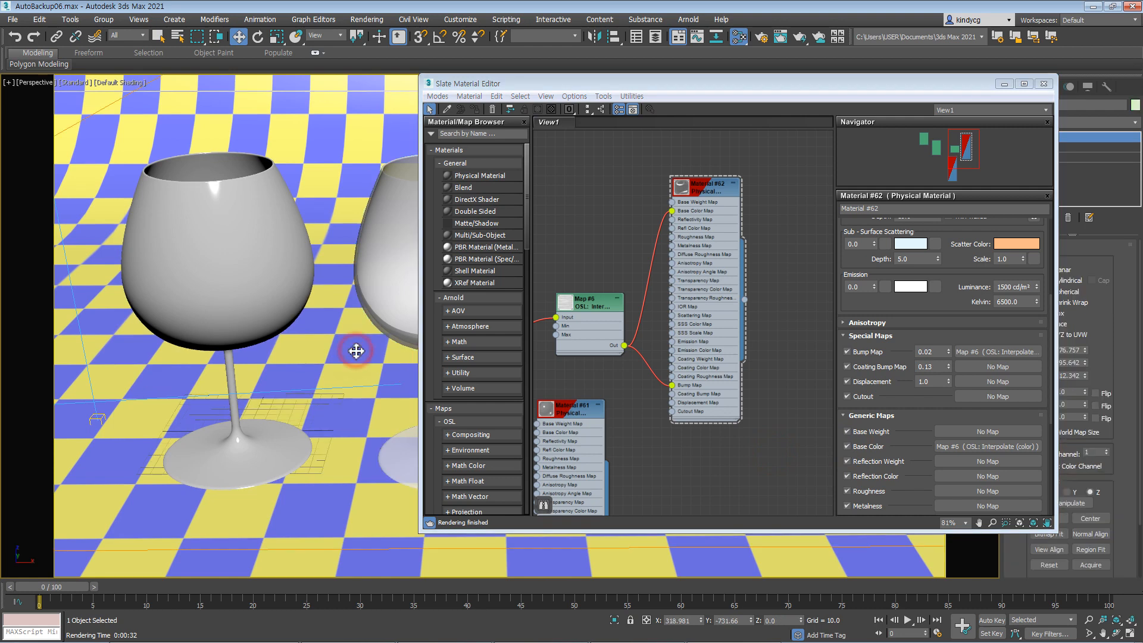
{"action": "key", "text": "shift+q"}
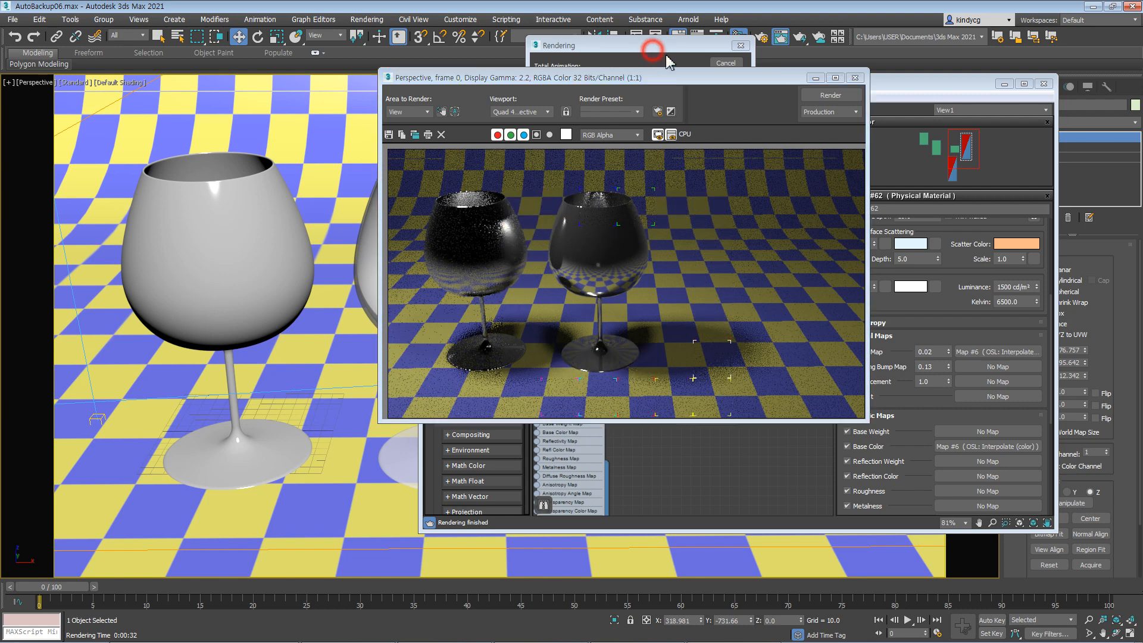
{"action": "left_click", "coordinate": [726, 63]}
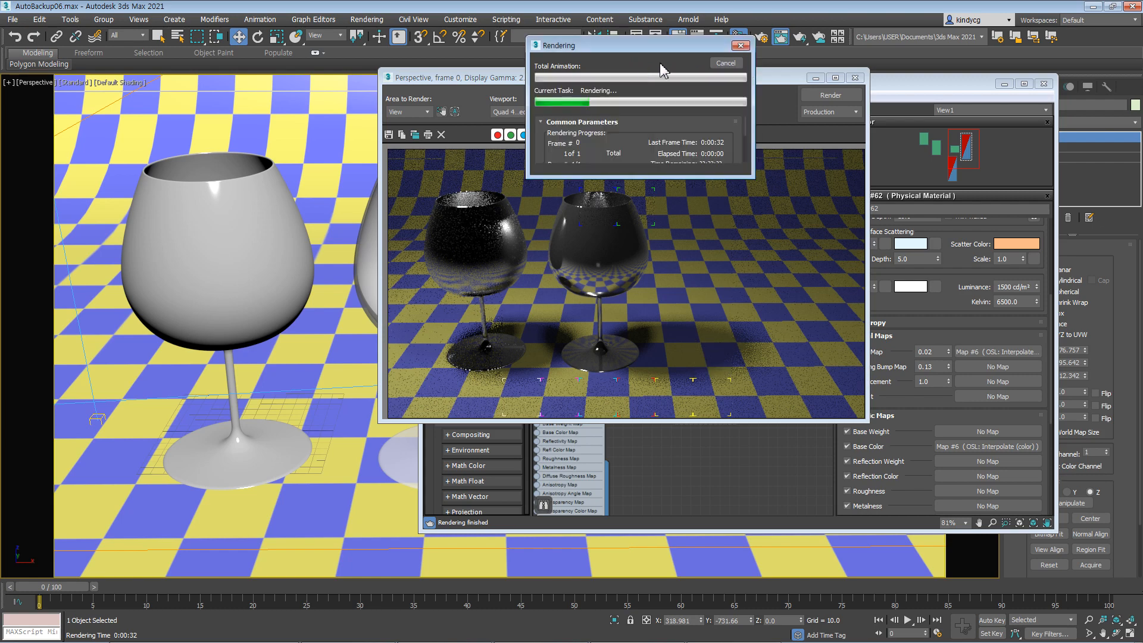
{"action": "left_click", "coordinate": [740, 46]}
{"action": "left_click", "coordinate": [855, 77]}
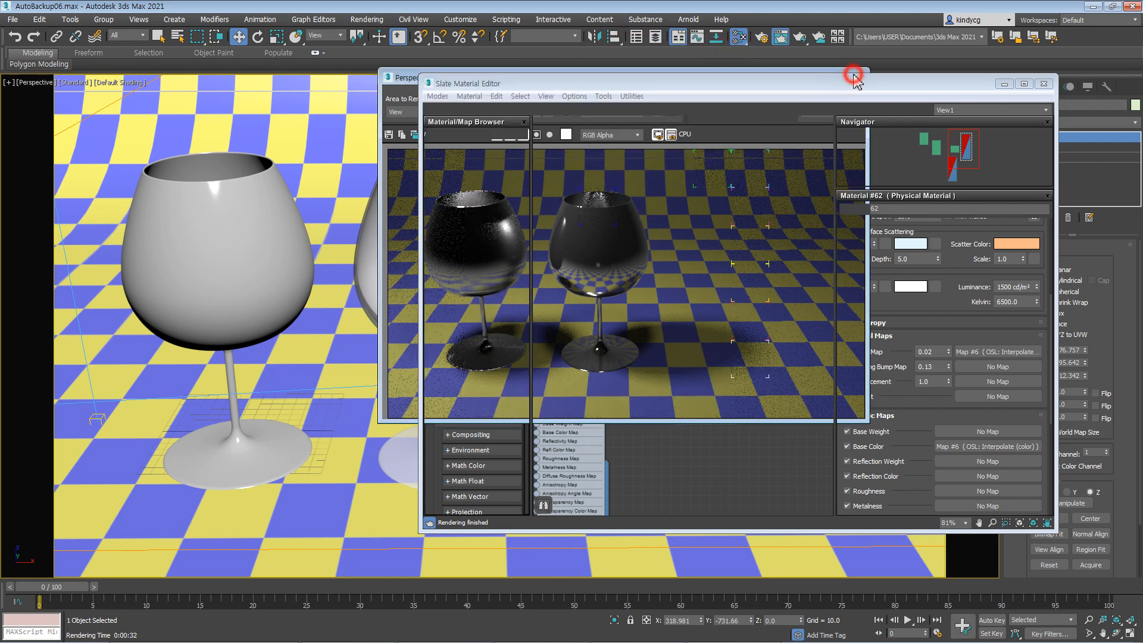
Step: Move the Material #62 node up slightly and apply the Matte Aluminum preset to it
{"action": "left_click", "coordinate": [792, 243]}
{"action": "left_click_drag", "start_coordinate": [714, 208], "coordinate": [717, 180]}
{"action": "scroll", "coordinate": [859, 291], "scroll_direction": "up", "scroll_amount": 3}
{"action": "scroll", "coordinate": [857, 295], "scroll_direction": "up", "scroll_amount": 3}
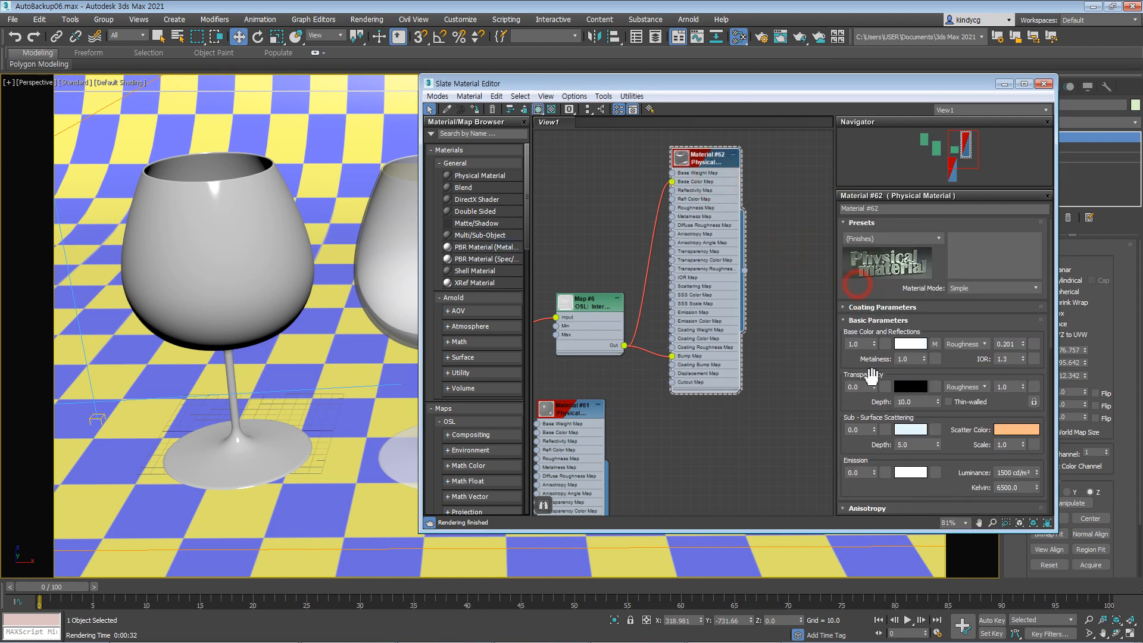
{"action": "left_click", "coordinate": [893, 238]}
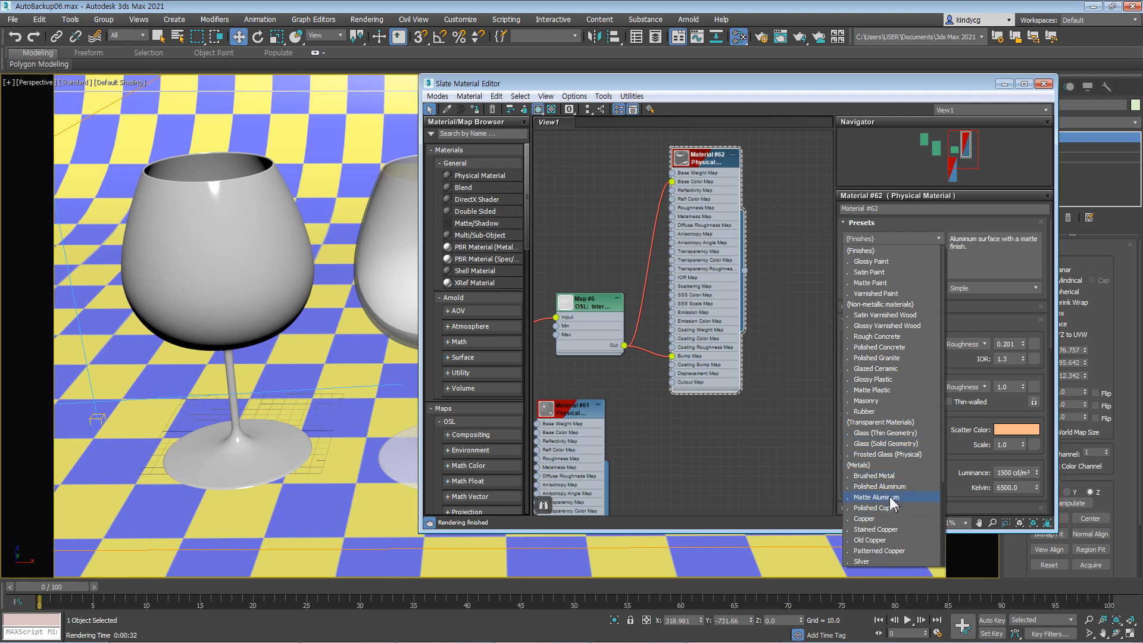
{"action": "left_click", "coordinate": [880, 497]}
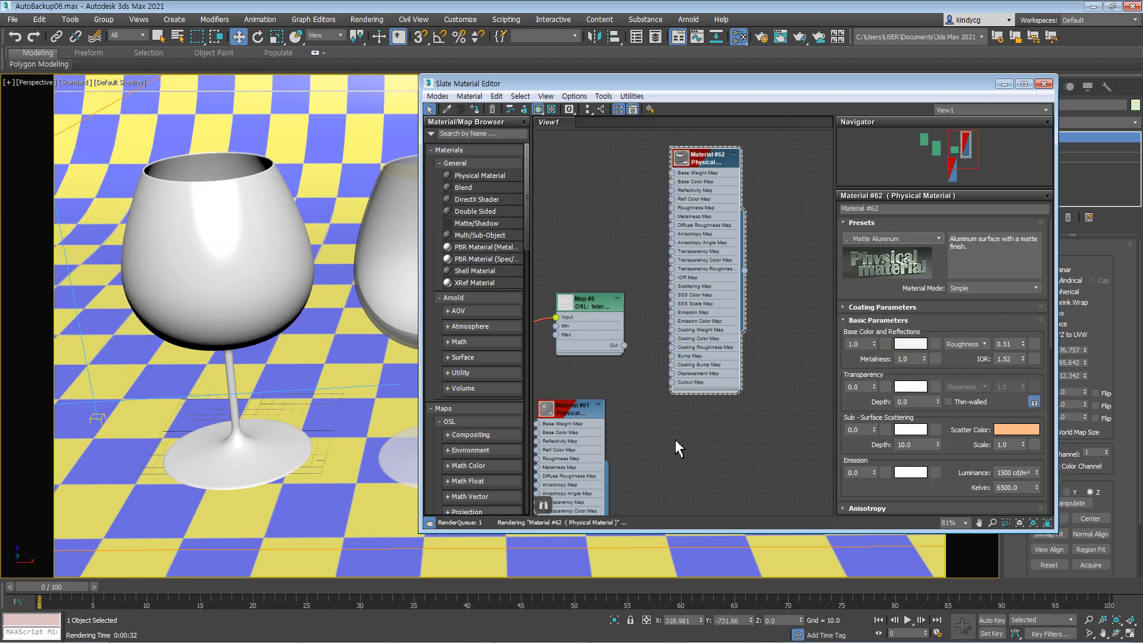
Step: Move the Material #61 node directly below the Material #62 node and look over the remaining OSL map nodes
{"action": "middle_click_drag", "start_coordinate": [676, 460], "coordinate": [720, 423]}
{"action": "left_click_drag", "start_coordinate": [616, 374], "coordinate": [732, 380]}
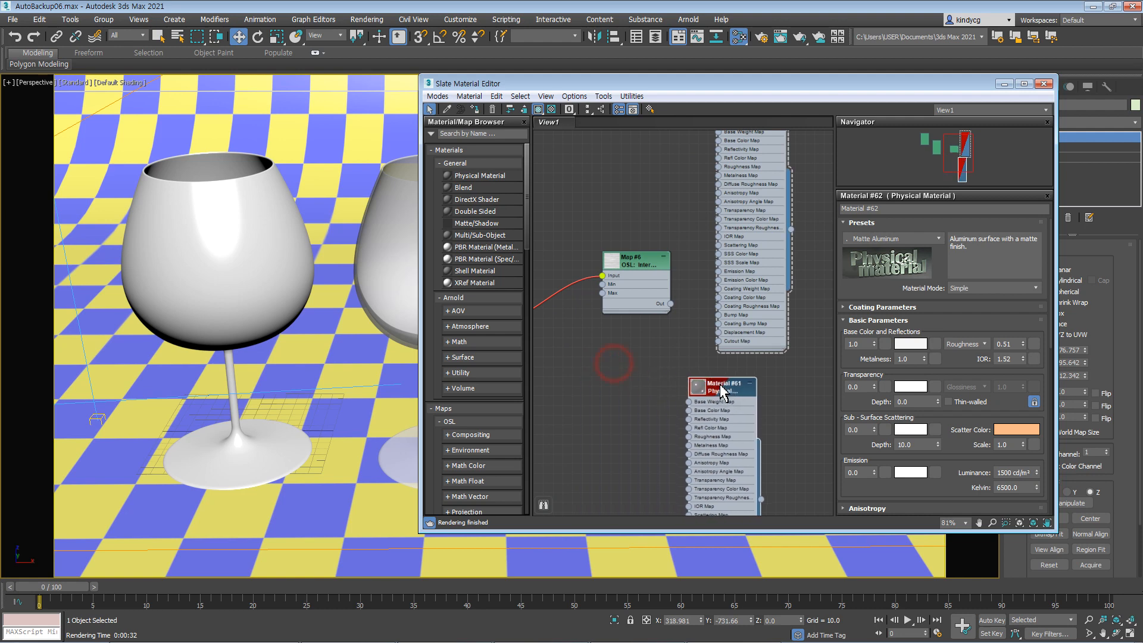
{"action": "scroll", "coordinate": [612, 380], "scroll_direction": "down", "scroll_amount": 6}
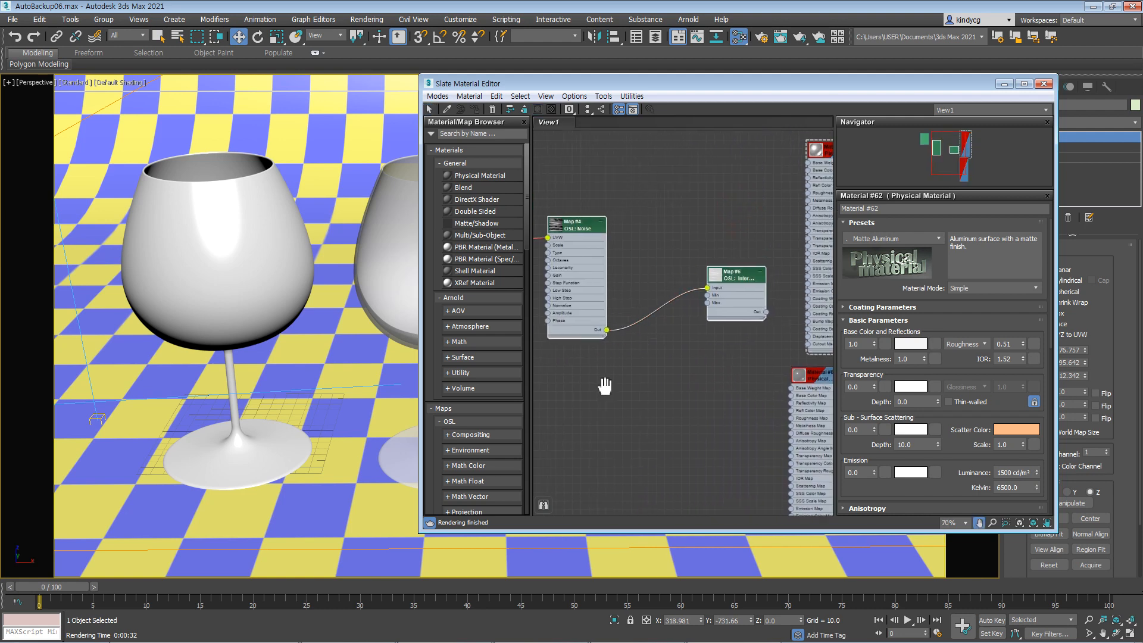
{"action": "left_click_drag", "start_coordinate": [684, 234], "coordinate": [533, 394]}
{"action": "middle_click_drag", "start_coordinate": [533, 395], "coordinate": [626, 393]}
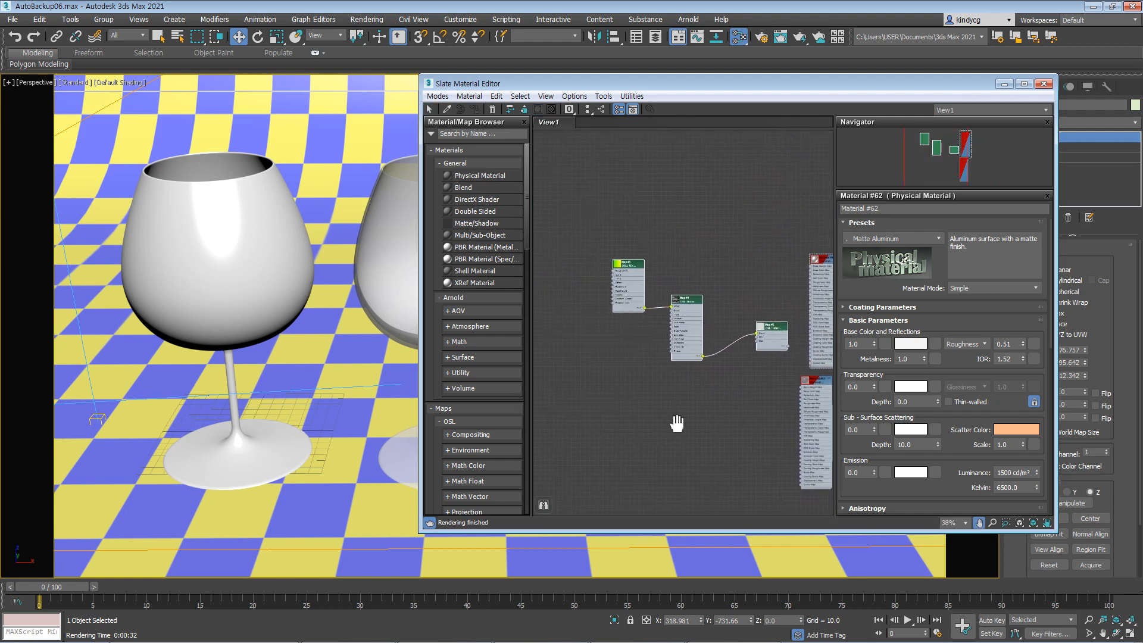
{"action": "left_click", "coordinate": [676, 424]}
Step: Apply the Polished Copper preset to Material #61 and move its node beside the Material #62 node
{"action": "middle_click_drag", "start_coordinate": [771, 445], "coordinate": [595, 333]}
{"action": "scroll", "coordinate": [595, 333], "scroll_direction": "up", "scroll_amount": 5}
{"action": "left_click", "coordinate": [615, 318]}
{"action": "double_click", "coordinate": [615, 318]}
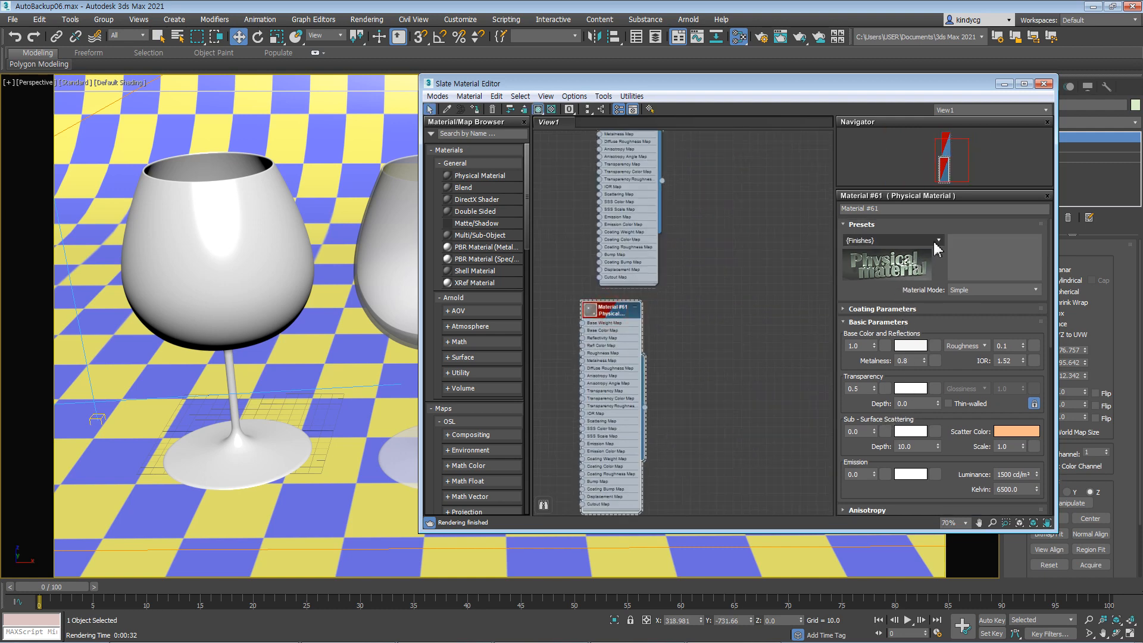
{"action": "left_click", "coordinate": [891, 241]}
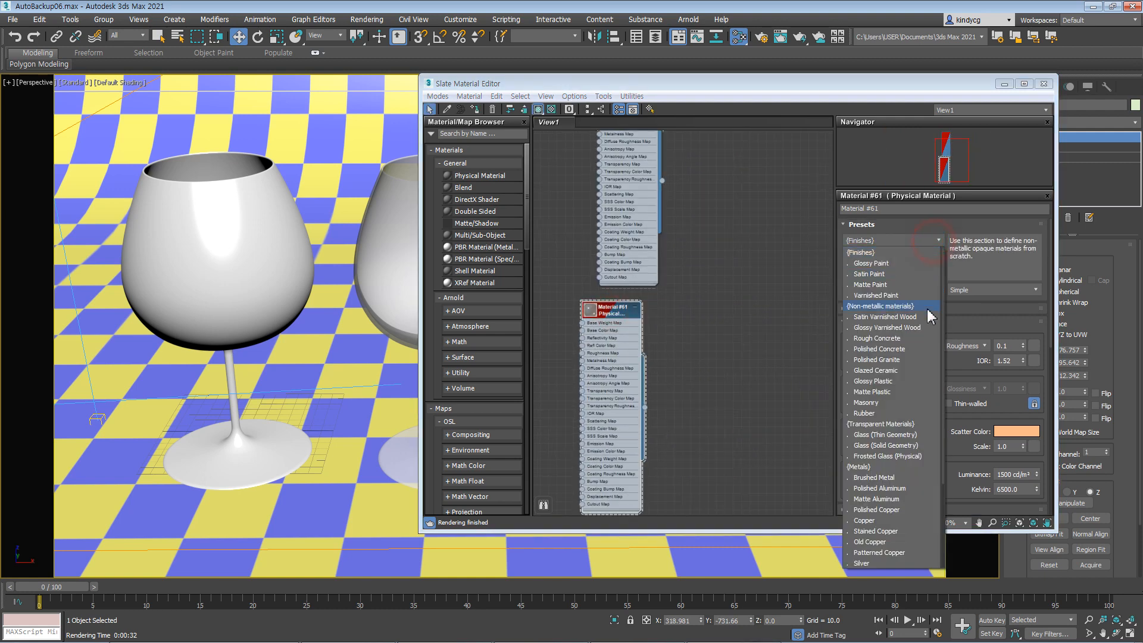
{"action": "left_click", "coordinate": [894, 510]}
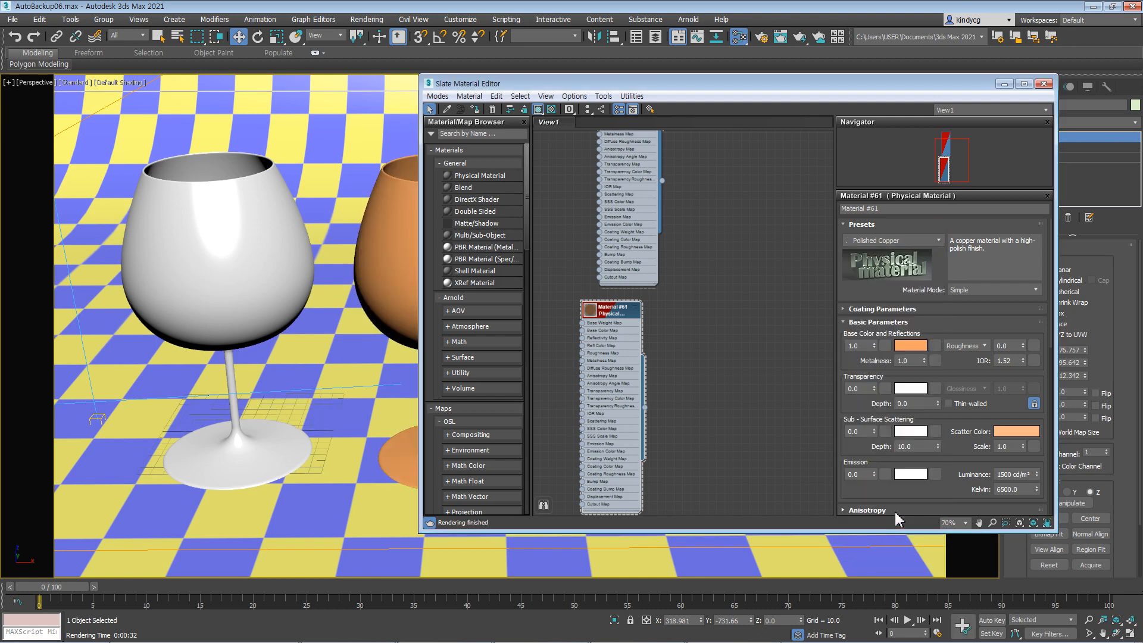
{"action": "left_click_drag", "start_coordinate": [614, 339], "coordinate": [763, 287]}
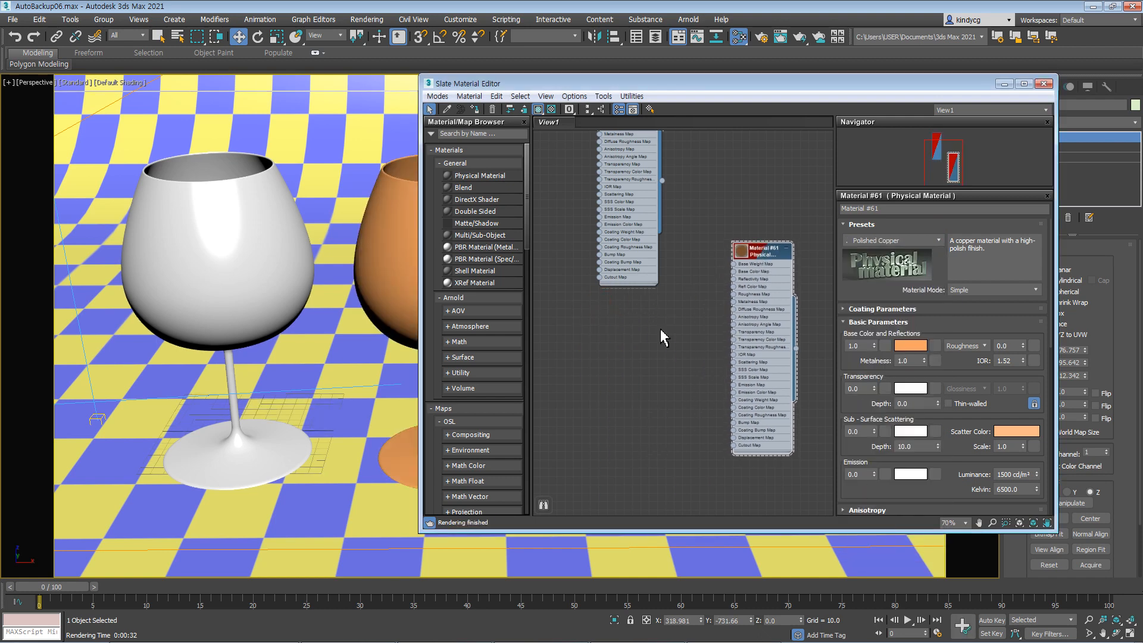
Step: Render the perspective view, inspect the Matte Aluminum and Polished Copper glasses up close, and close the rendered frame
{"action": "middle_click_drag", "start_coordinate": [659, 329], "coordinate": [646, 395]}
{"action": "key", "text": "shift+q"}
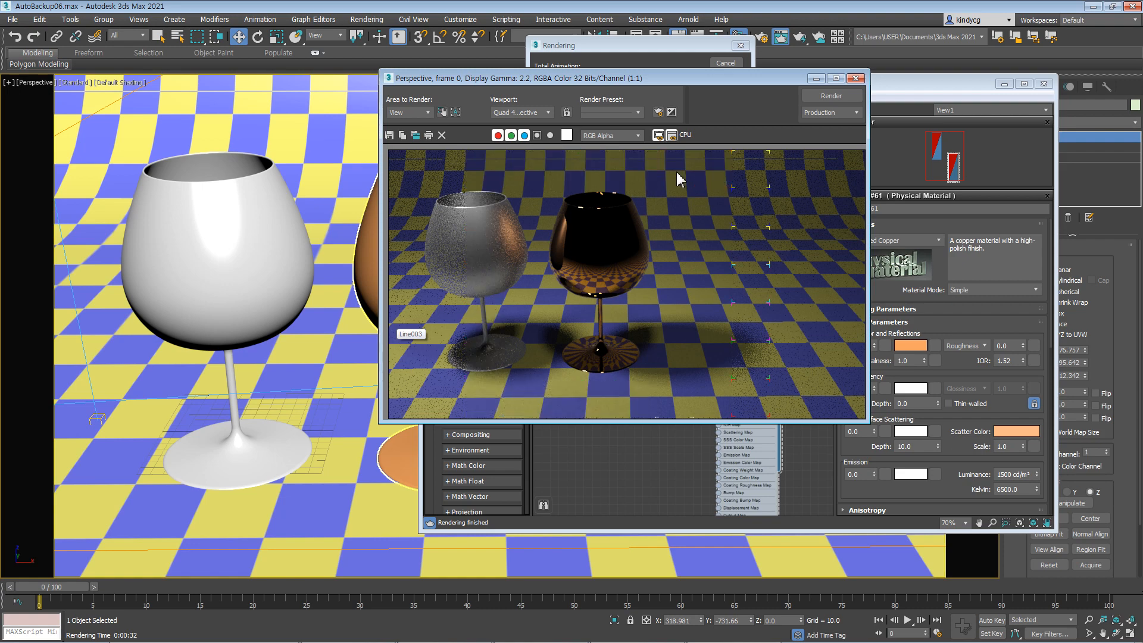
{"action": "left_click_drag", "start_coordinate": [702, 80], "coordinate": [488, 129]}
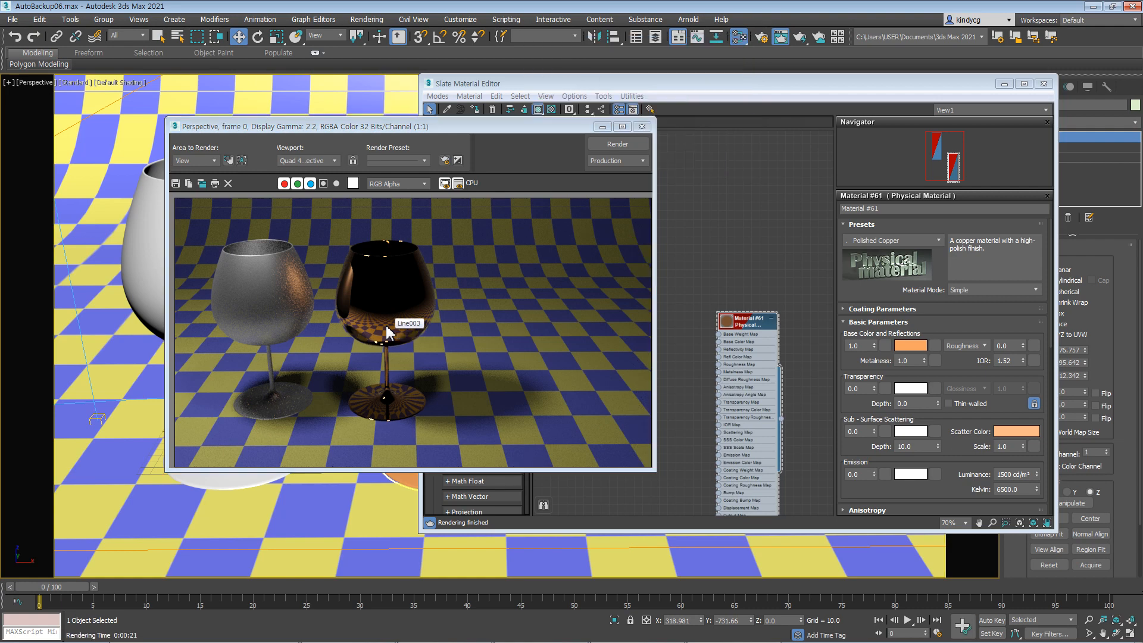
{"action": "left_click_drag", "start_coordinate": [434, 126], "coordinate": [634, 115]}
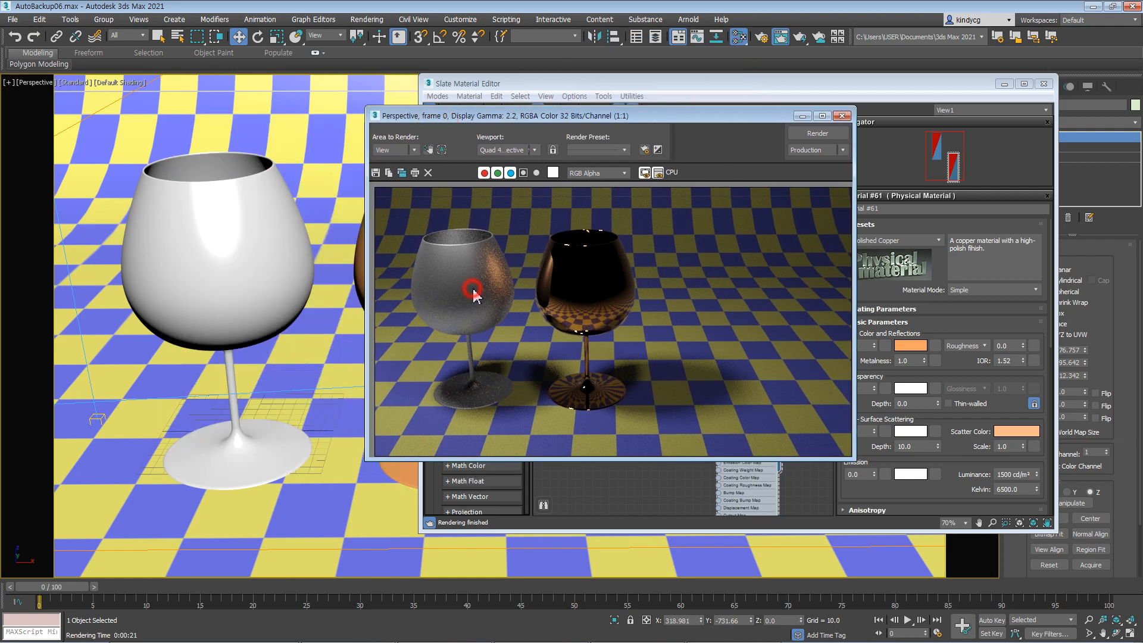
{"action": "scroll", "coordinate": [479, 285], "scroll_direction": "up", "scroll_amount": 2}
{"action": "scroll", "coordinate": [477, 316], "scroll_direction": "down", "scroll_amount": 2}
{"action": "left_click", "coordinate": [841, 117]}
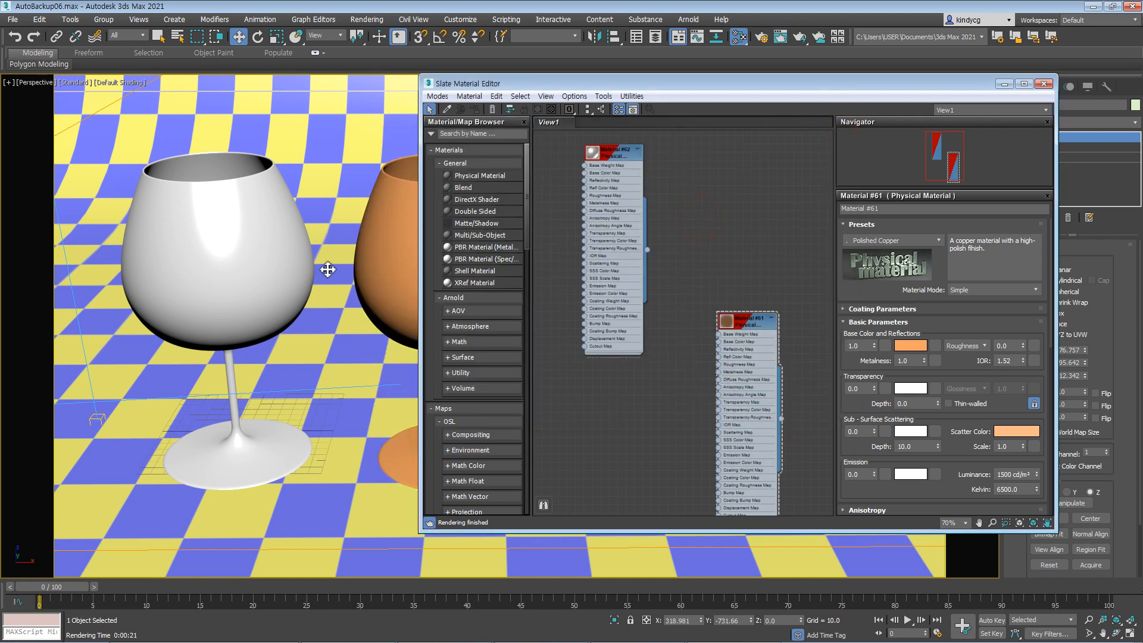
Step: Delete both wine glasses from the scene
{"action": "left_click", "coordinate": [237, 258]}
{"action": "left_click", "coordinate": [365, 254], "text": "ctrl"}
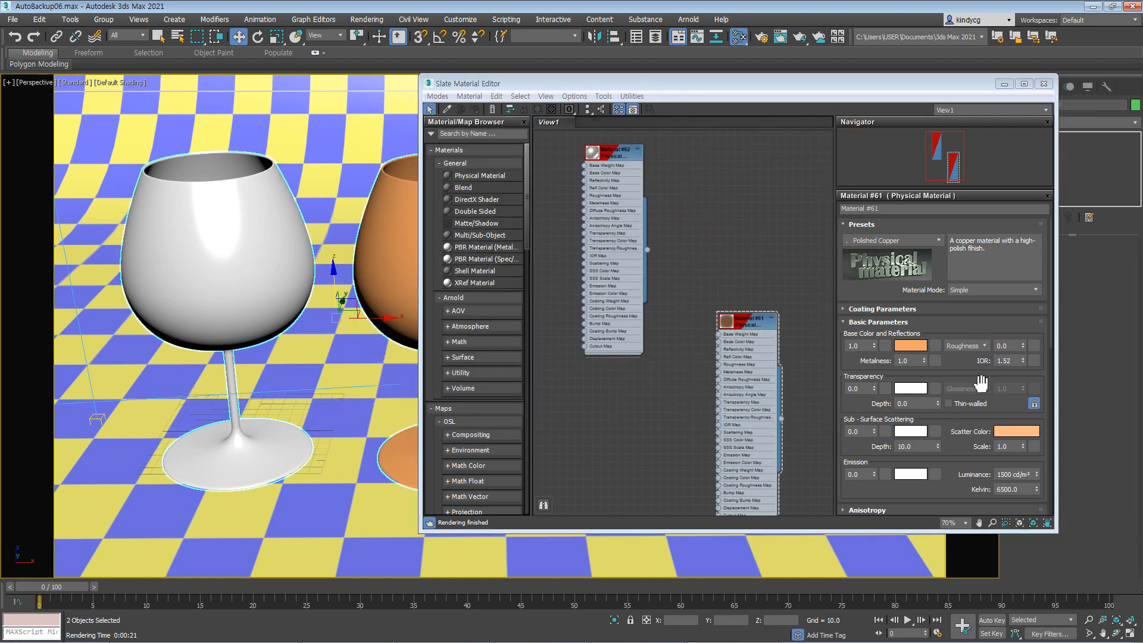
{"action": "key", "text": "Delete"}
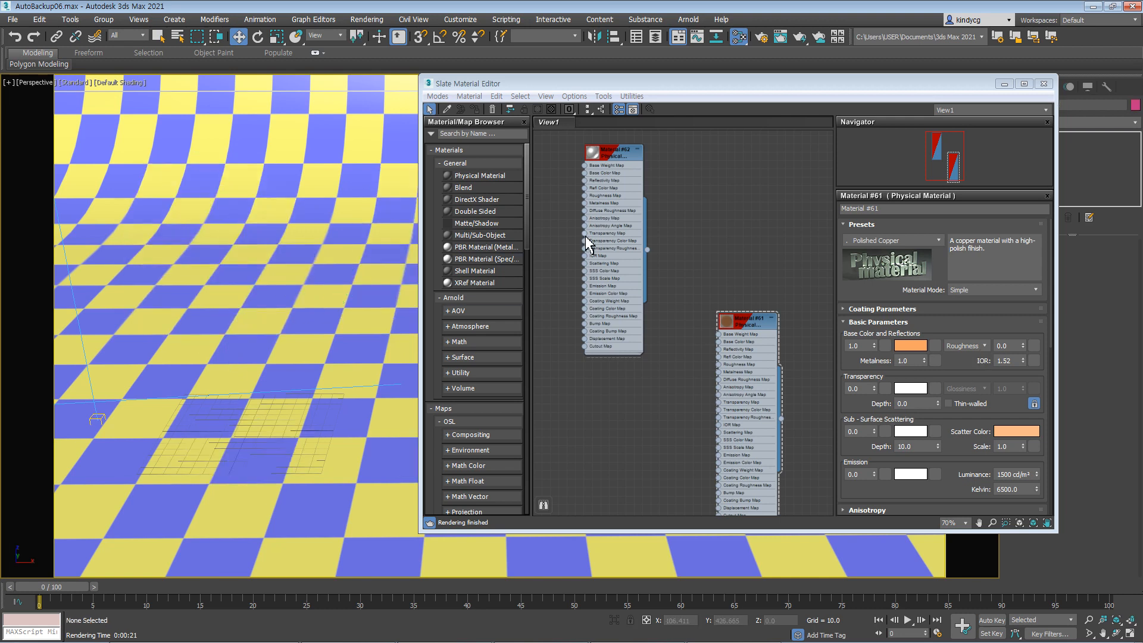
Step: Open the most recently used scene file without saving the changes to the wine glass scene
{"action": "left_click", "coordinate": [12, 19]}
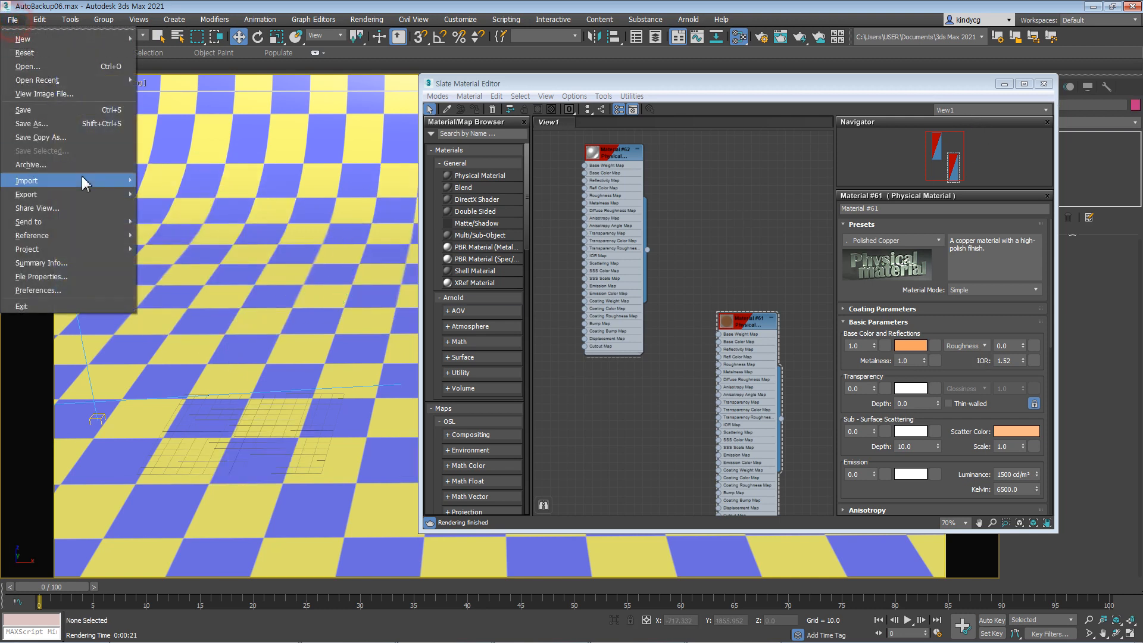
{"action": "mouse_move", "coordinate": [94, 84]}
{"action": "left_click", "coordinate": [279, 86]}
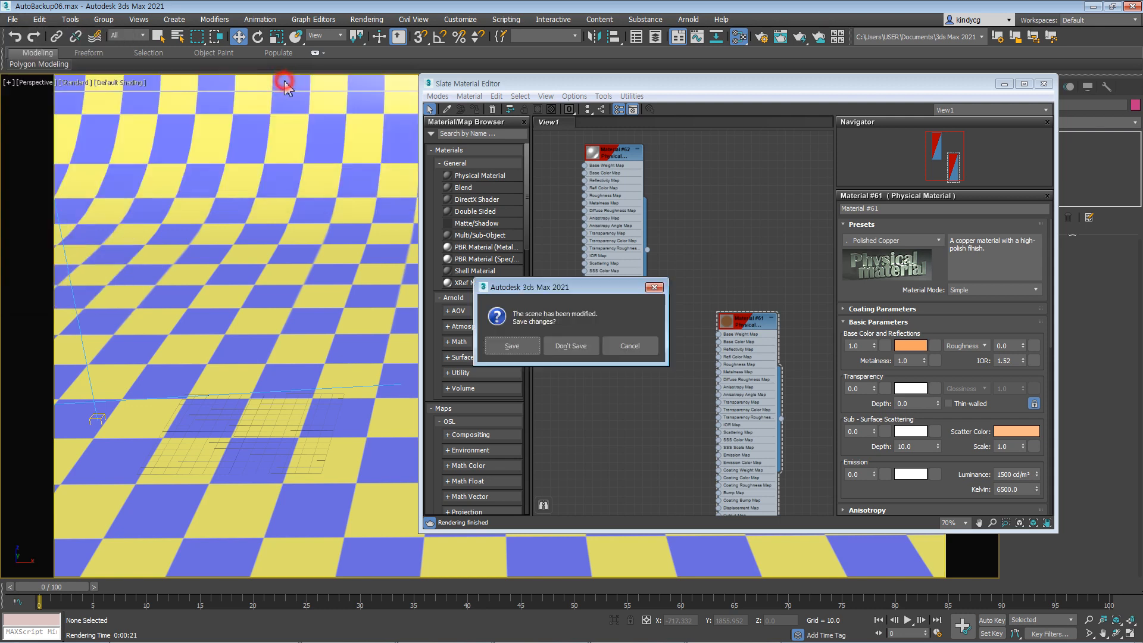
{"action": "left_click", "coordinate": [549, 353]}
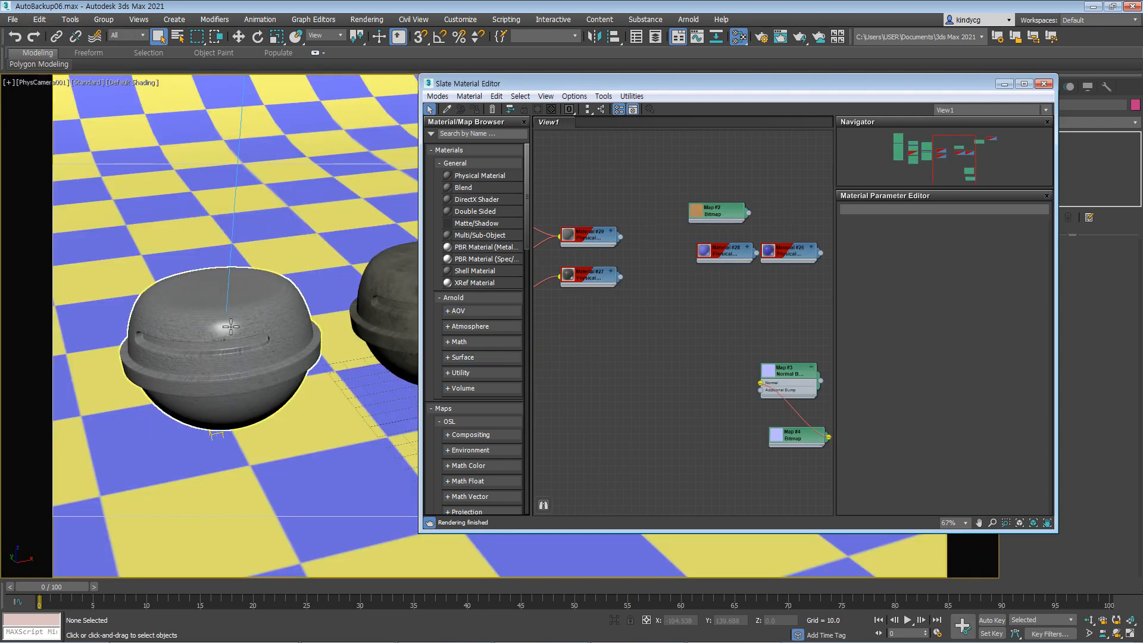
Step: Select the left ringed ball and clear all existing nodes from the material node view
{"action": "left_click", "coordinate": [337, 322]}
{"action": "scroll", "coordinate": [673, 304], "scroll_direction": "down", "scroll_amount": 10}
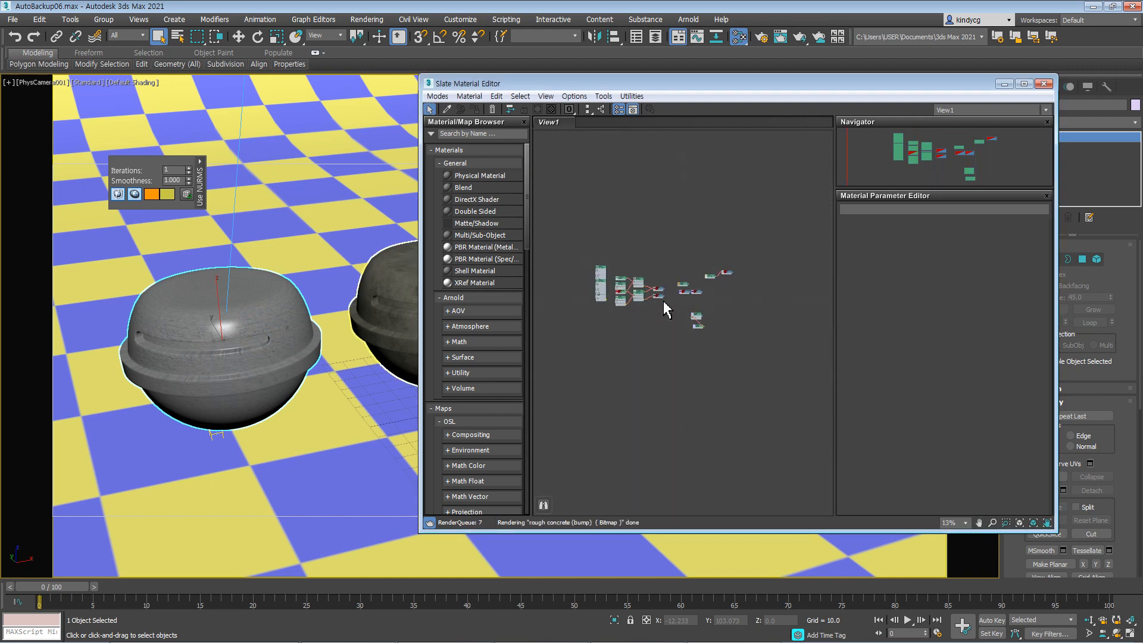
{"action": "key", "text": "Delete"}
Step: Create two Physical Material nodes in the empty node view, one below the other
{"action": "right_click", "coordinate": [668, 263]}
{"action": "left_click", "coordinate": [704, 271]}
{"action": "mouse_move", "coordinate": [619, 268]}
{"action": "left_click", "coordinate": [536, 268]}
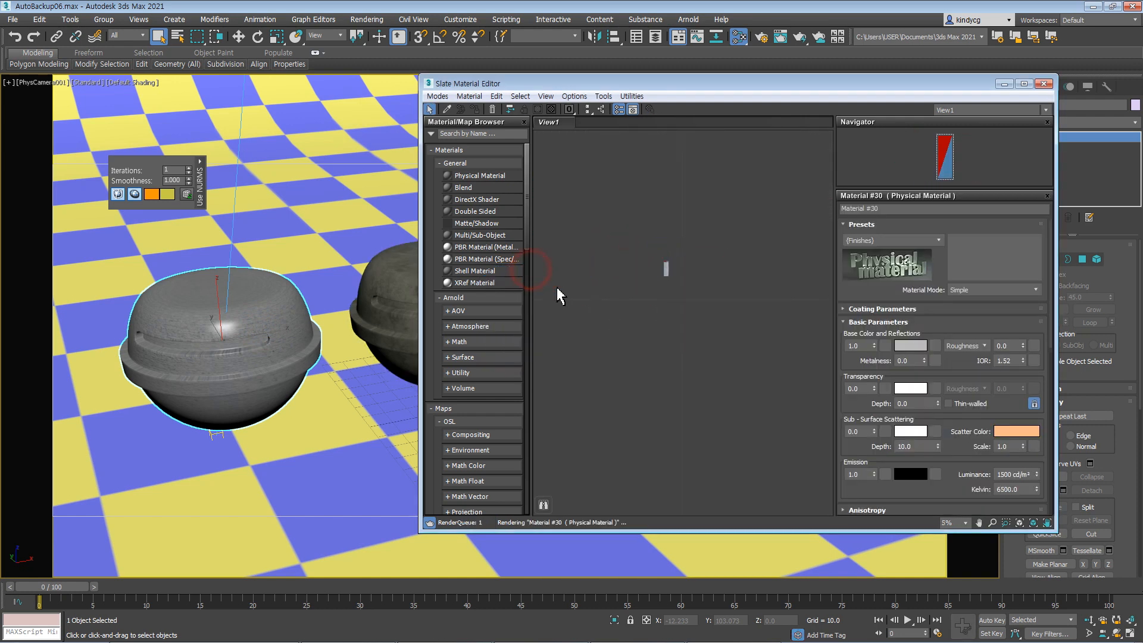
{"action": "right_click", "coordinate": [683, 297]}
{"action": "mouse_move", "coordinate": [714, 304]}
{"action": "mouse_move", "coordinate": [629, 302]}
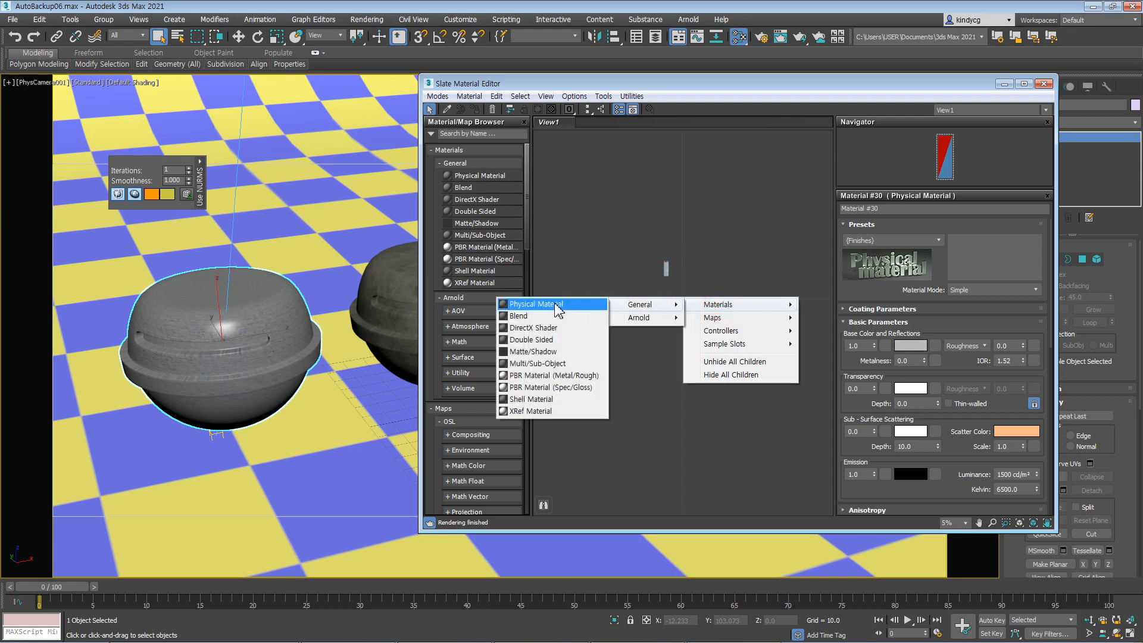
{"action": "left_click", "coordinate": [553, 302]}
{"action": "left_click_drag", "start_coordinate": [683, 303], "coordinate": [666, 292]}
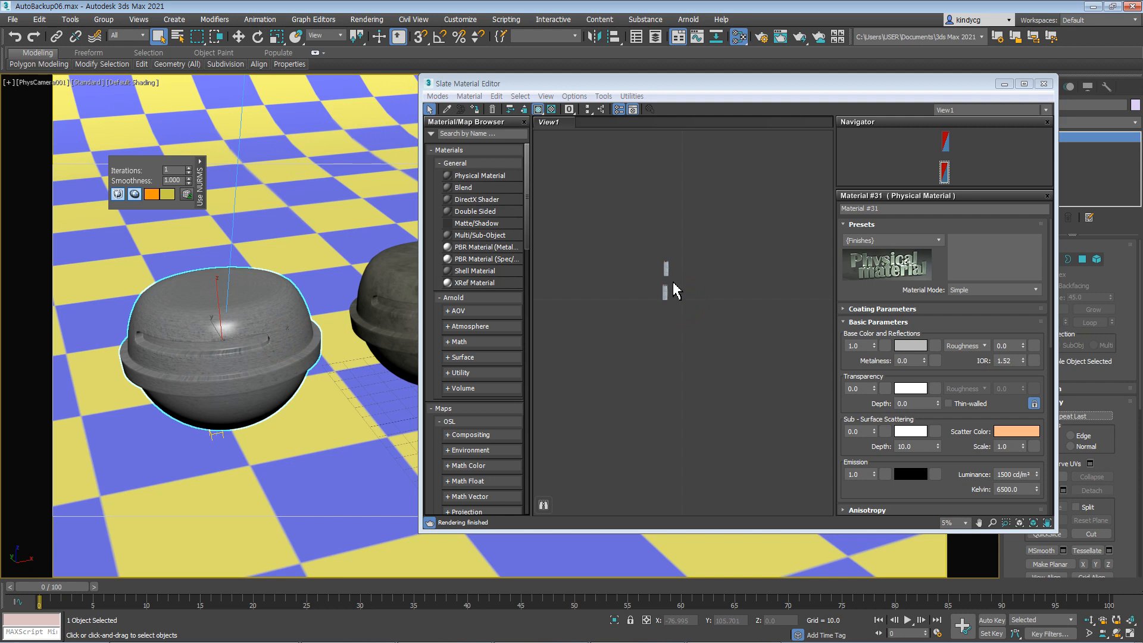
Step: Assign Material #30 to the left ringed ball
{"action": "scroll", "coordinate": [666, 282], "scroll_direction": "up", "scroll_amount": 8}
{"action": "scroll", "coordinate": [655, 303], "scroll_direction": "up", "scroll_amount": 4}
{"action": "middle_click_drag", "start_coordinate": [654, 303], "coordinate": [654, 388]}
{"action": "left_click", "coordinate": [645, 225]}
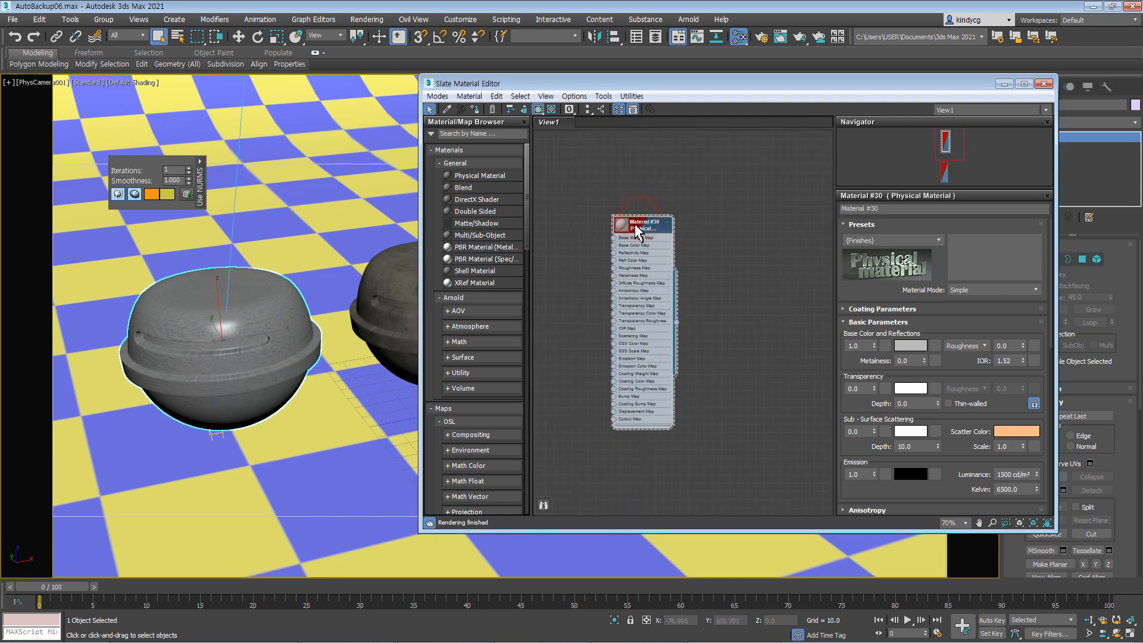
{"action": "left_click", "coordinate": [474, 109]}
Step: Assign Material #31 to the right ringed ball and place its node directly below the Material #30 node
{"action": "left_click", "coordinate": [415, 262]}
{"action": "middle_click_drag", "start_coordinate": [604, 280], "coordinate": [605, 173]}
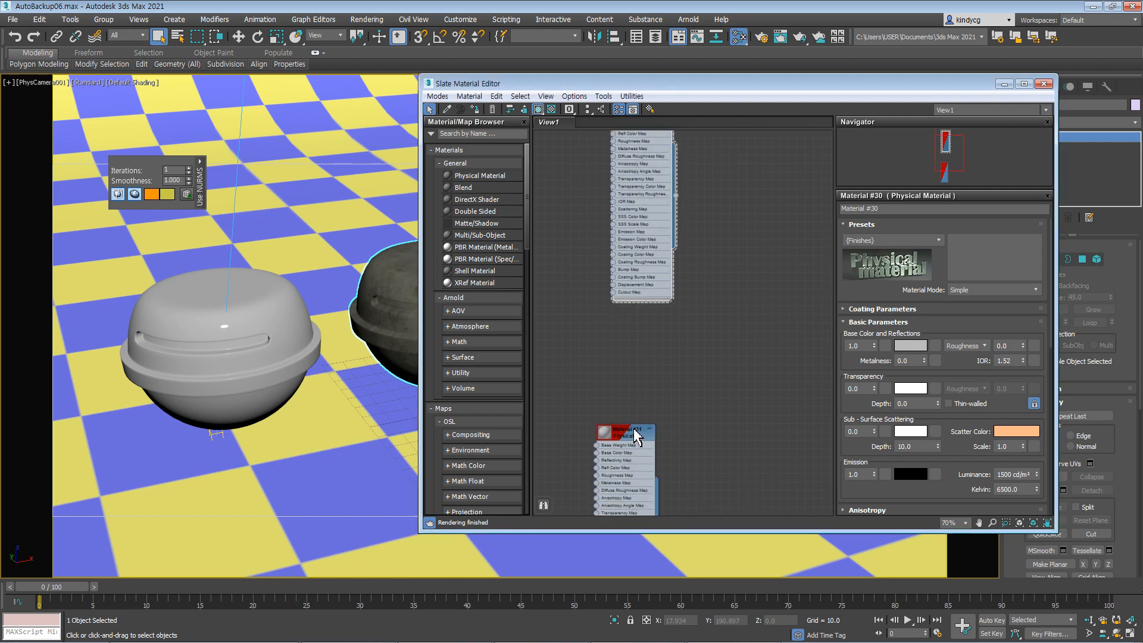
{"action": "left_click", "coordinate": [624, 425]}
{"action": "left_click_drag", "start_coordinate": [631, 421], "coordinate": [638, 314]}
{"action": "double_click", "coordinate": [653, 319]}
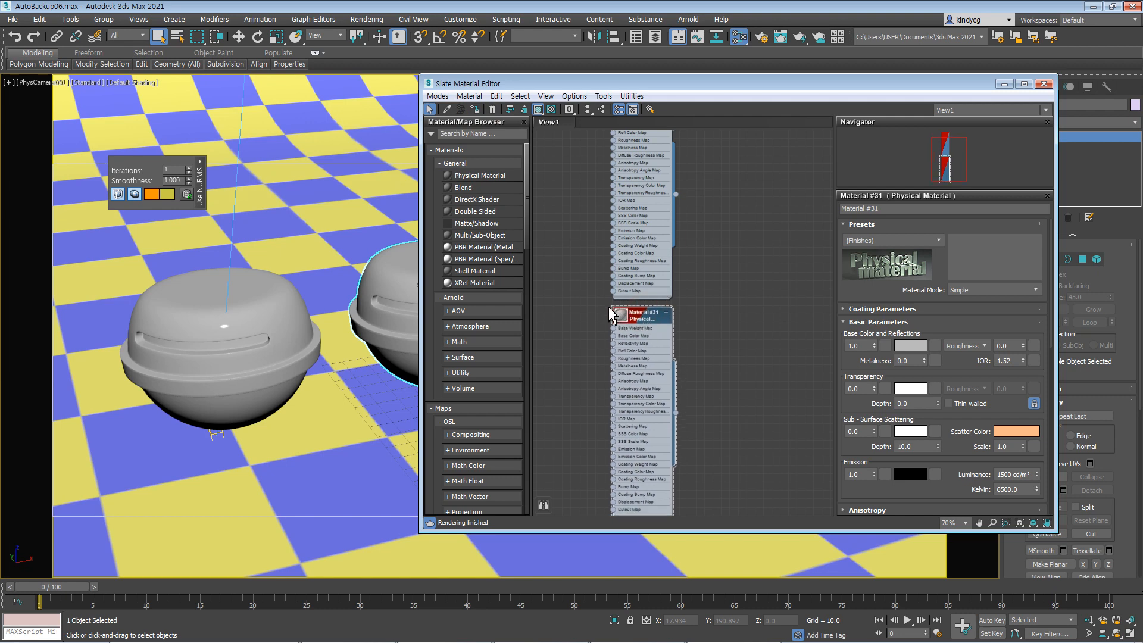
{"action": "middle_click_drag", "start_coordinate": [678, 309], "coordinate": [679, 408]}
{"action": "double_click", "coordinate": [645, 184]}
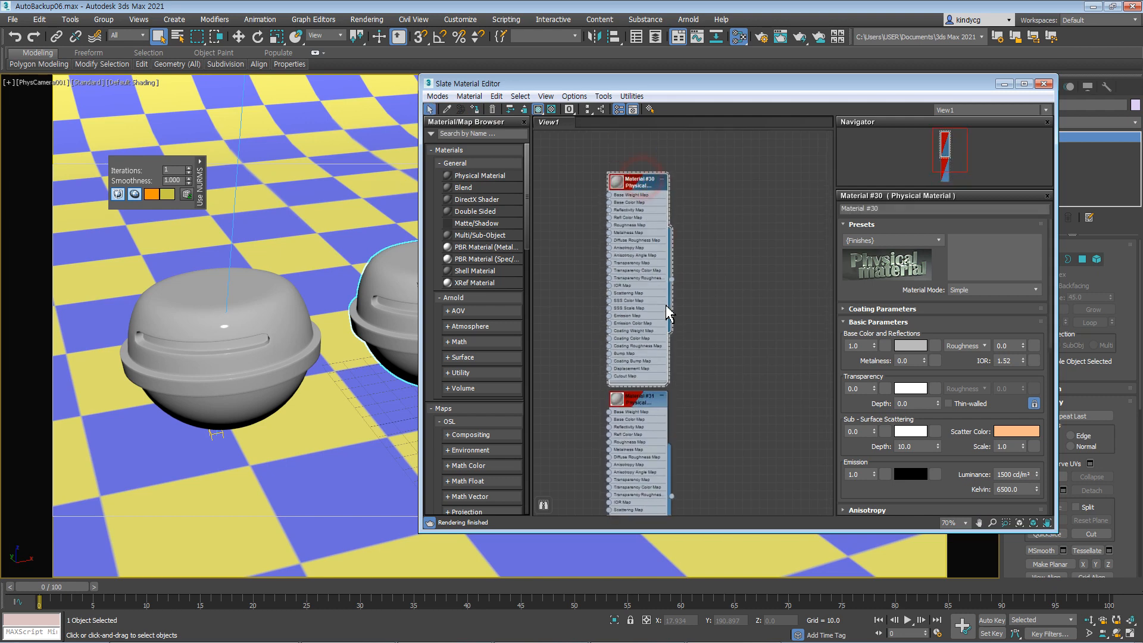
{"action": "double_click", "coordinate": [661, 404]}
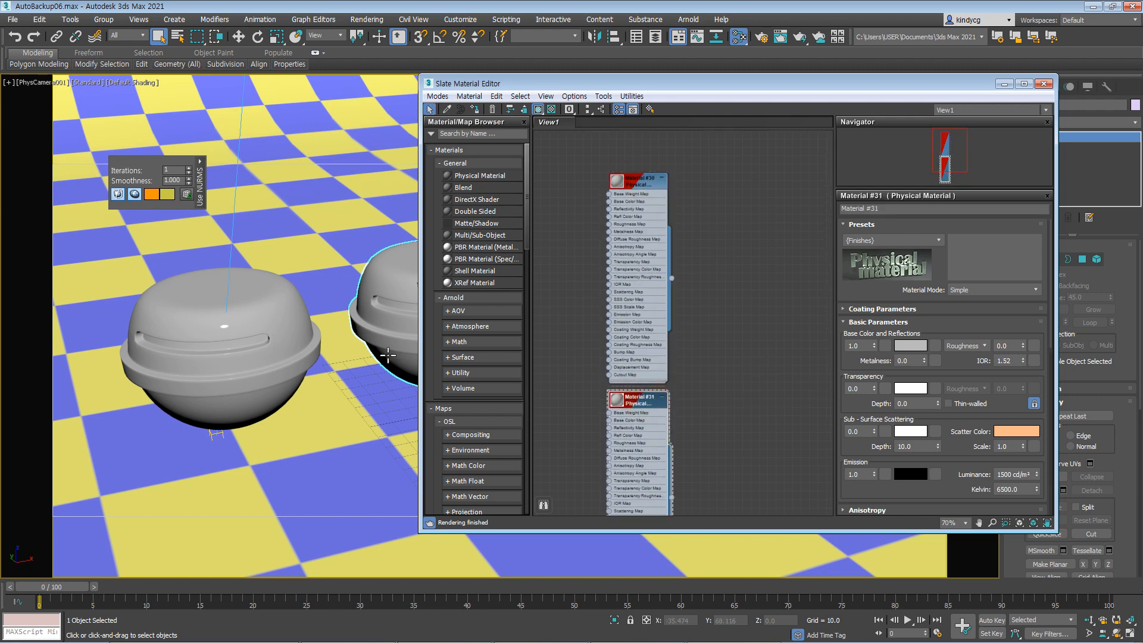
{"action": "left_click", "coordinate": [274, 340]}
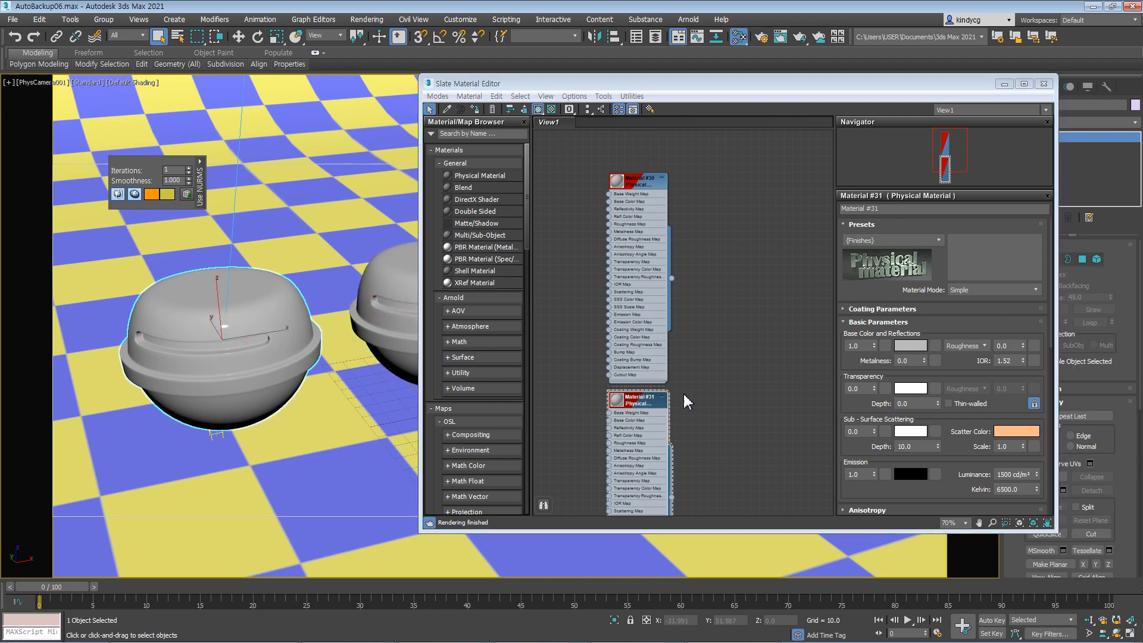
{"action": "left_click", "coordinate": [382, 302]}
Step: Select the left ball, move the Material #30 node up slightly and apply the Matte Aluminum preset to it
{"action": "left_click", "coordinate": [244, 328]}
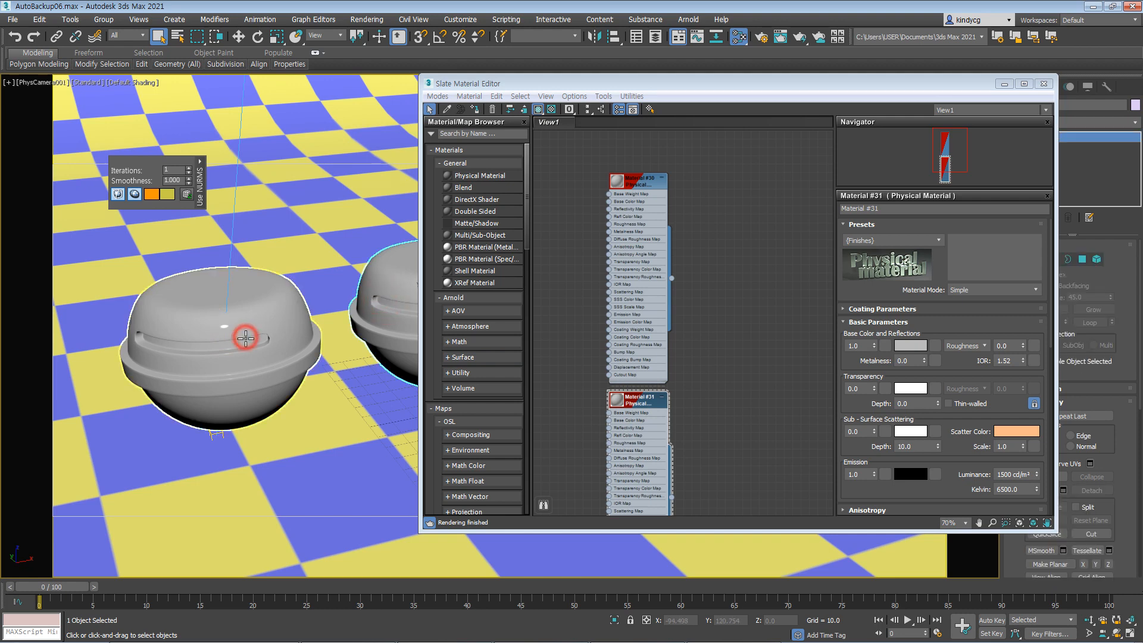
{"action": "double_click", "coordinate": [626, 189]}
{"action": "left_click_drag", "start_coordinate": [645, 188], "coordinate": [625, 185]}
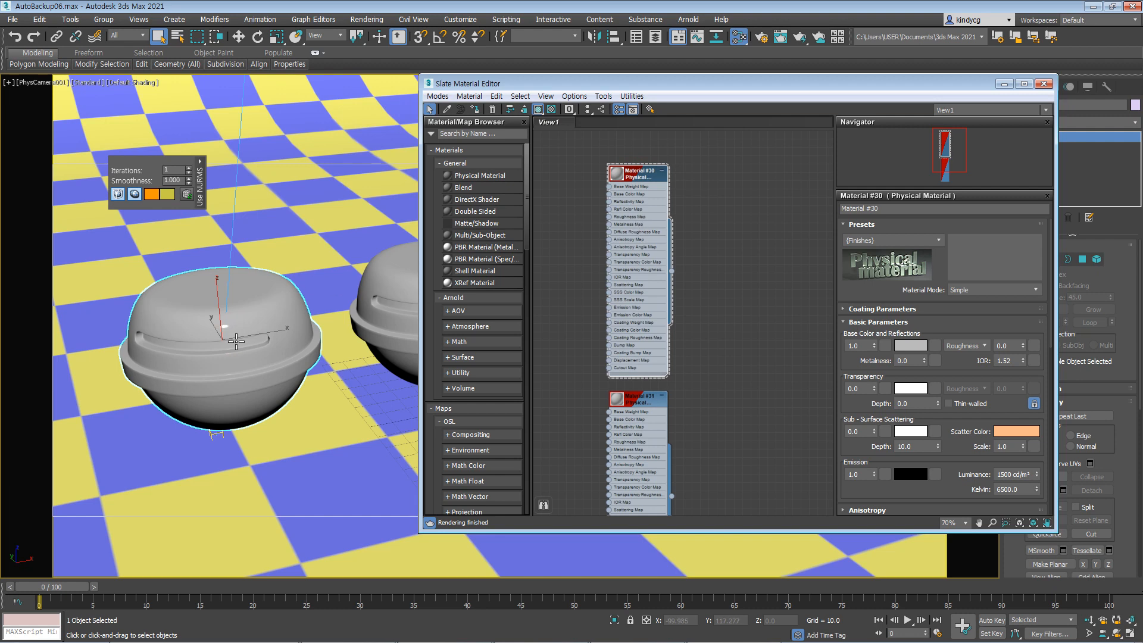
{"action": "mouse_move", "coordinate": [638, 178]}
{"action": "left_mouse_down"}
{"action": "mouse_move", "coordinate": [731, 173]}
{"action": "mouse_move", "coordinate": [632, 176]}
{"action": "left_mouse_up"}
{"action": "left_click", "coordinate": [893, 240]}
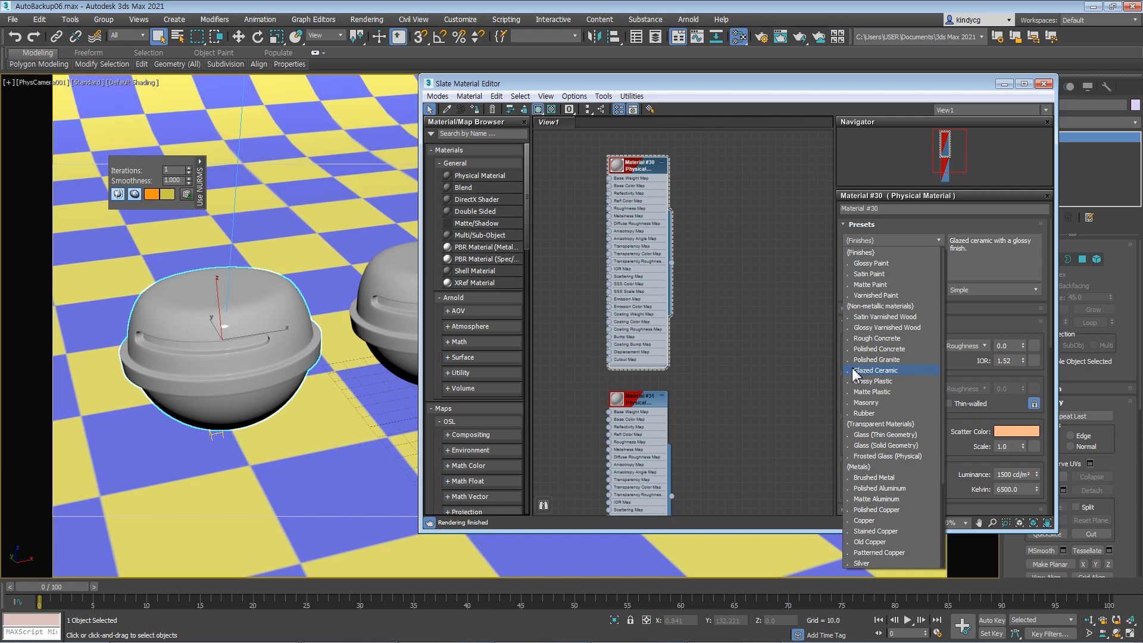
{"action": "scroll", "coordinate": [887, 500], "scroll_direction": "down", "scroll_amount": 1}
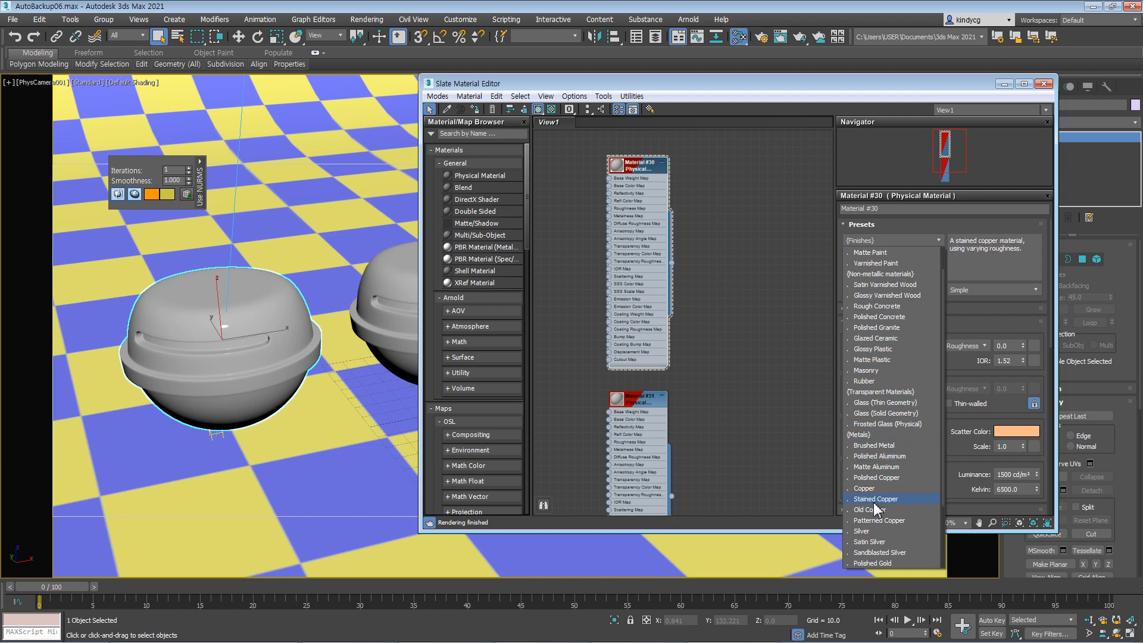
{"action": "left_click", "coordinate": [889, 467]}
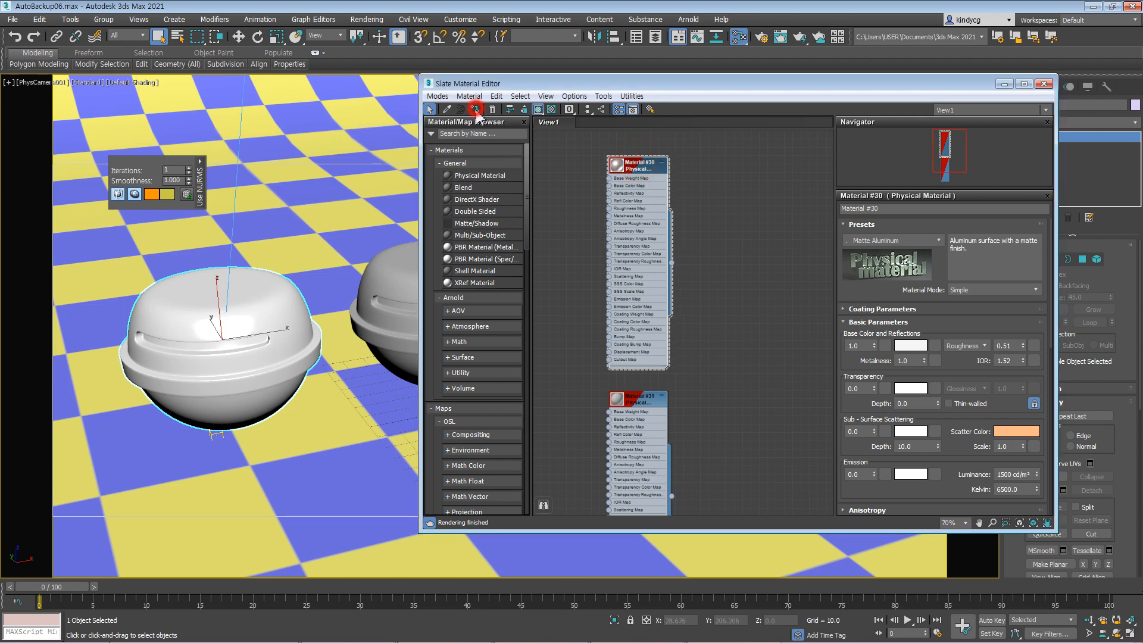
Step: Select the right ball and spread the nodes apart, with Material #31 beside and slightly above Material #30
{"action": "left_click", "coordinate": [390, 297]}
{"action": "left_click_drag", "start_coordinate": [645, 397], "coordinate": [750, 165]}
{"action": "left_click", "coordinate": [753, 185]}
{"action": "left_click_drag", "start_coordinate": [631, 164], "coordinate": [585, 229]}
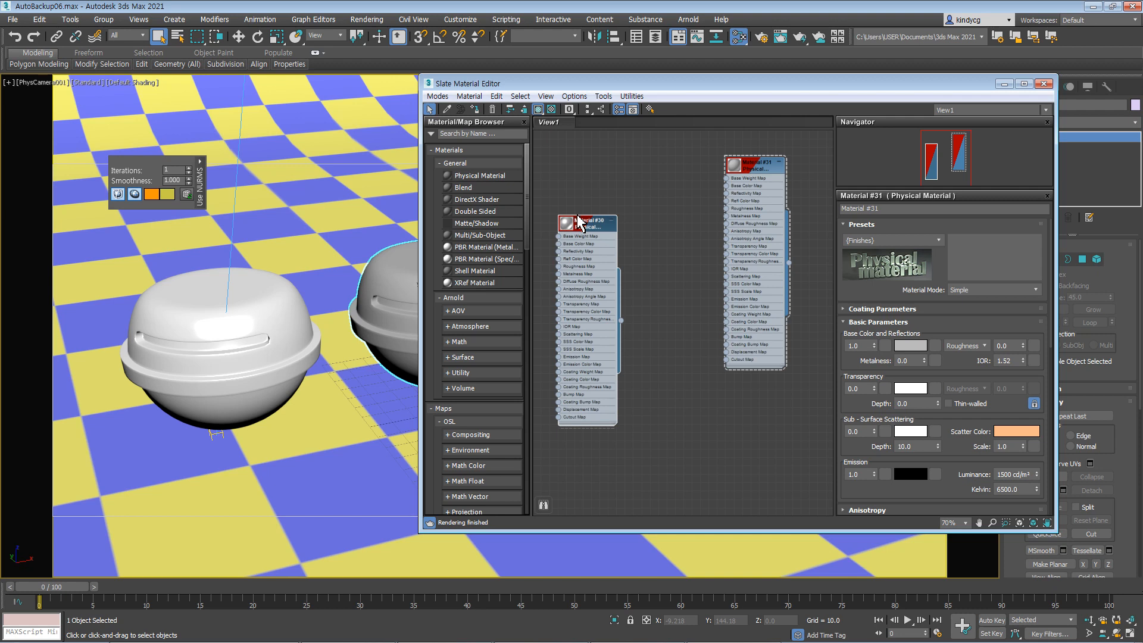
Step: Apply the Polished Copper preset to Material #31
{"action": "scroll", "coordinate": [577, 221], "scroll_direction": "up", "scroll_amount": 8}
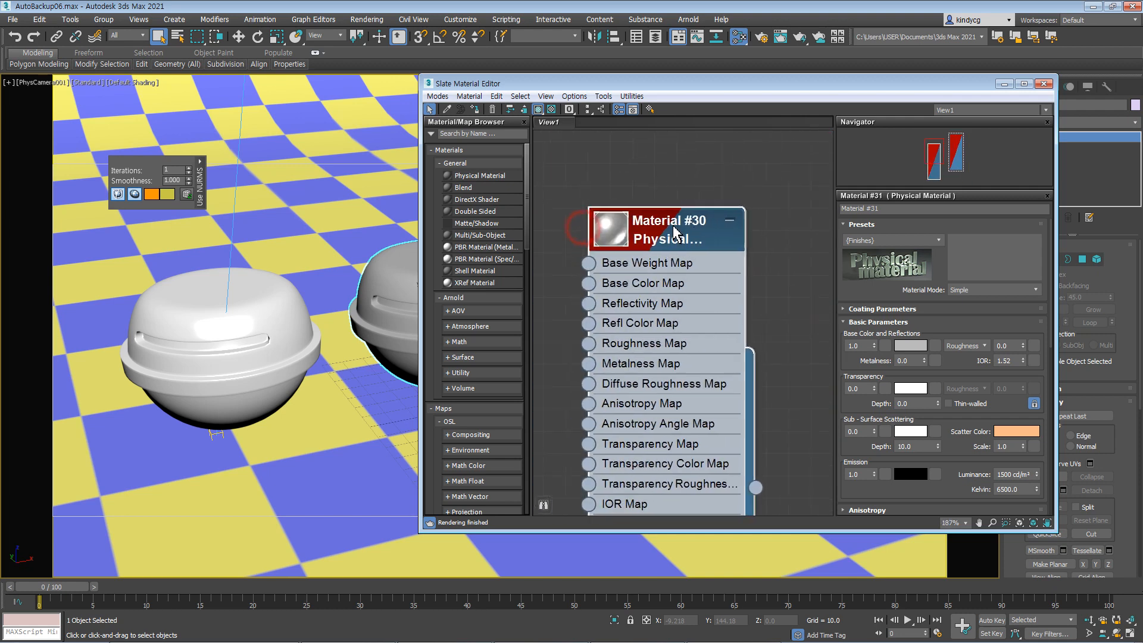
{"action": "left_click", "coordinate": [925, 241]}
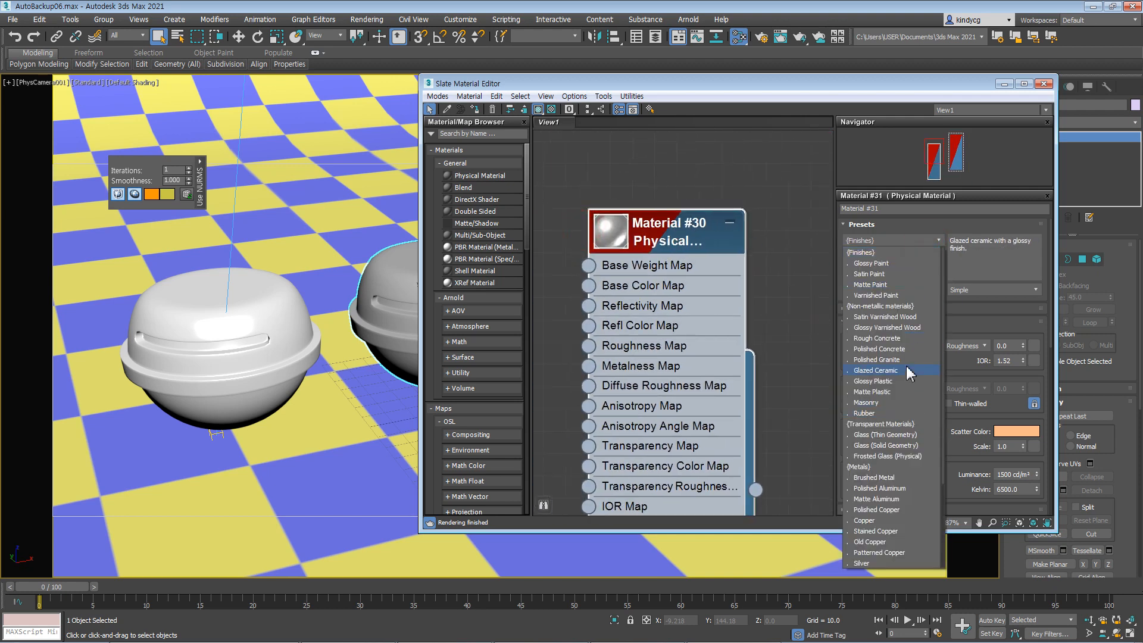
{"action": "left_click", "coordinate": [879, 510]}
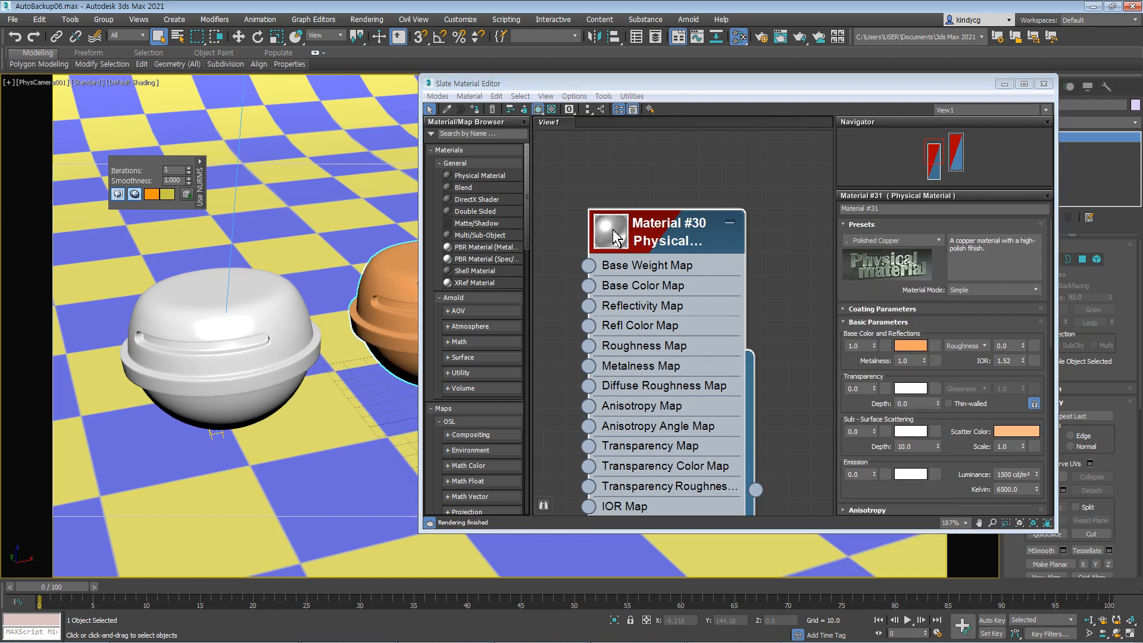
Step: Align the Material #30 and Material #31 nodes side by side at the same height
{"action": "key", "text": "z"}
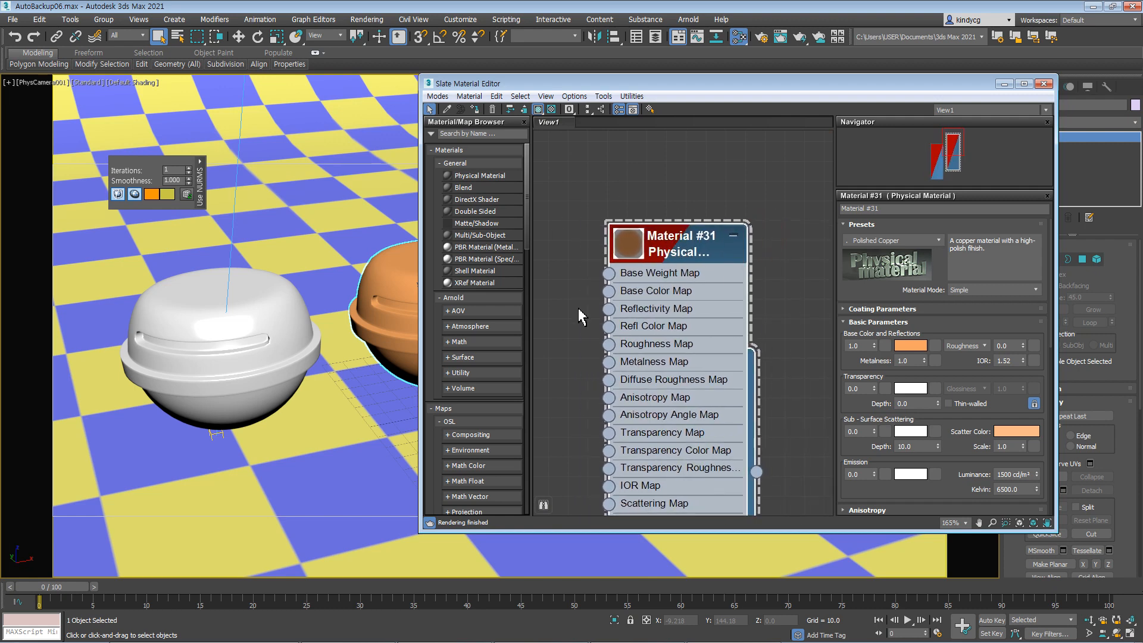
{"action": "key", "text": "z"}
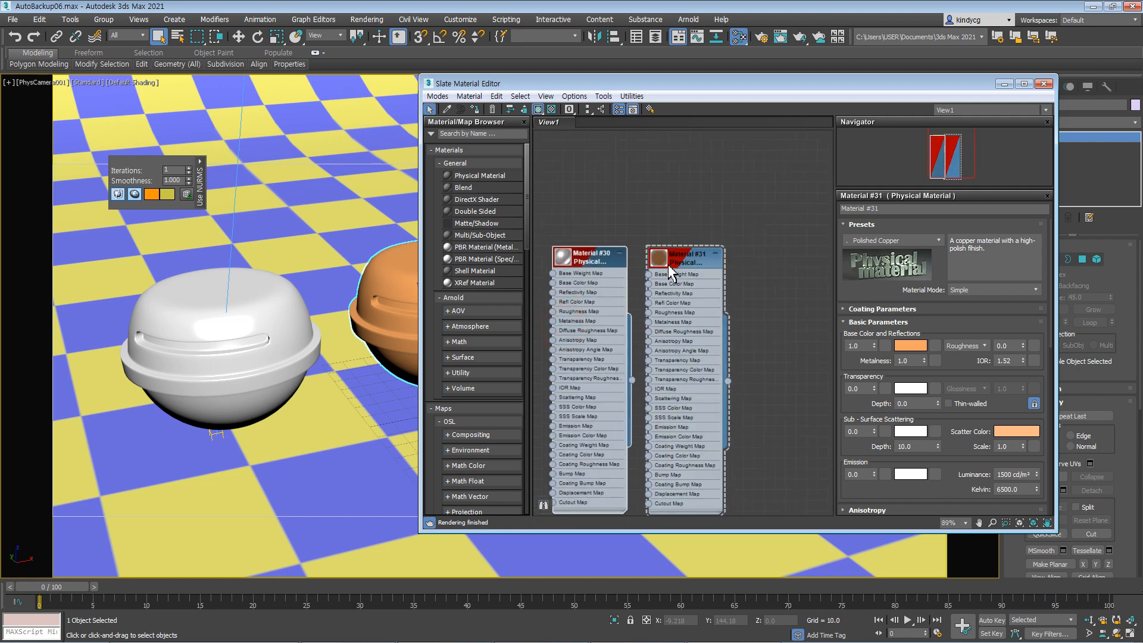
{"action": "mouse_move", "coordinate": [694, 255]}
{"action": "left_mouse_down"}
{"action": "mouse_move", "coordinate": [694, 320]}
{"action": "mouse_move", "coordinate": [703, 244]}
{"action": "left_mouse_up"}
{"action": "mouse_move", "coordinate": [588, 256]}
{"action": "left_mouse_down"}
{"action": "mouse_move", "coordinate": [594, 217]}
{"action": "mouse_move", "coordinate": [587, 235]}
{"action": "left_mouse_up"}
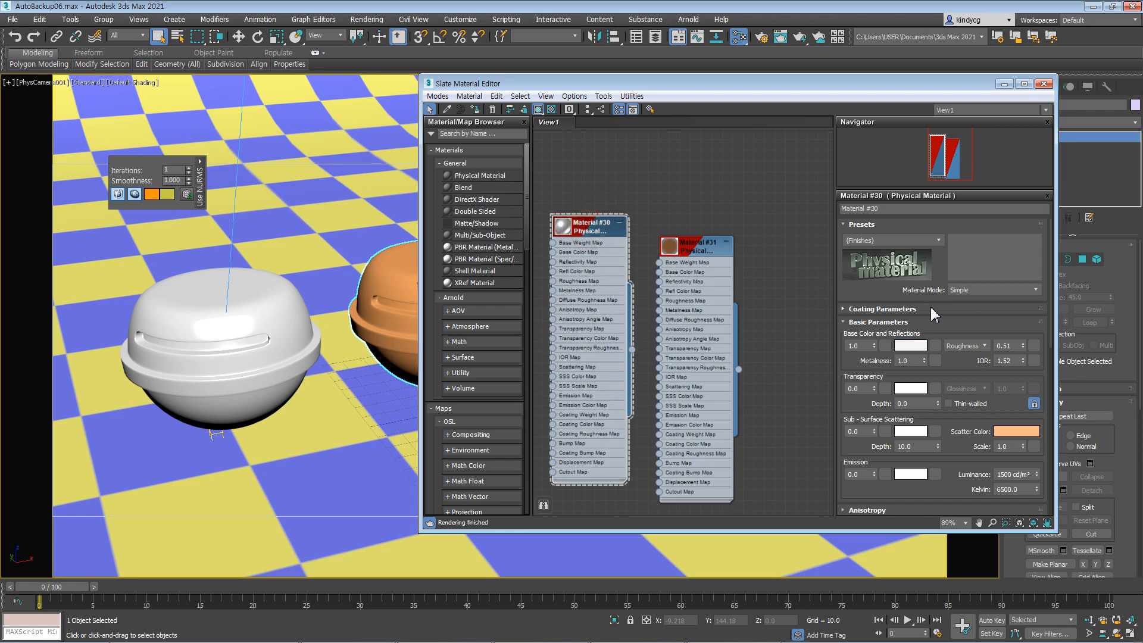
{"action": "left_click_drag", "start_coordinate": [704, 254], "coordinate": [695, 236]}
{"action": "left_click", "coordinate": [692, 238]}
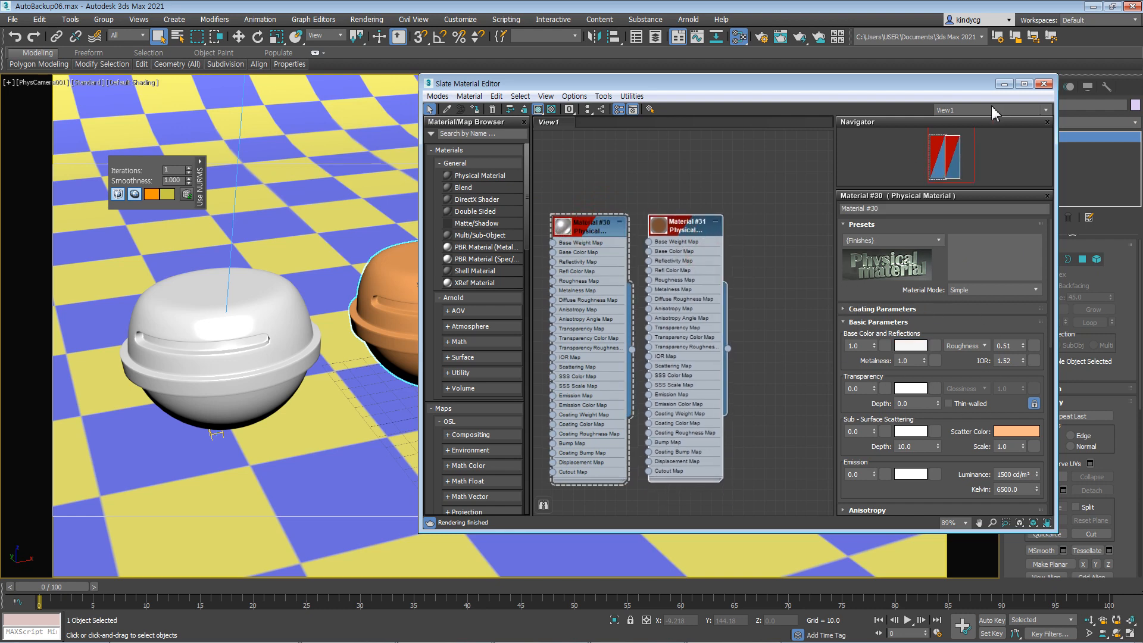
Step: Set the render area to Region and place the region rectangle around the white and orange balls in the camera view
{"action": "left_click", "coordinate": [1004, 84]}
{"action": "middle_click_drag", "start_coordinate": [585, 306], "coordinate": [449, 310]}
{"action": "left_click", "coordinate": [780, 36]}
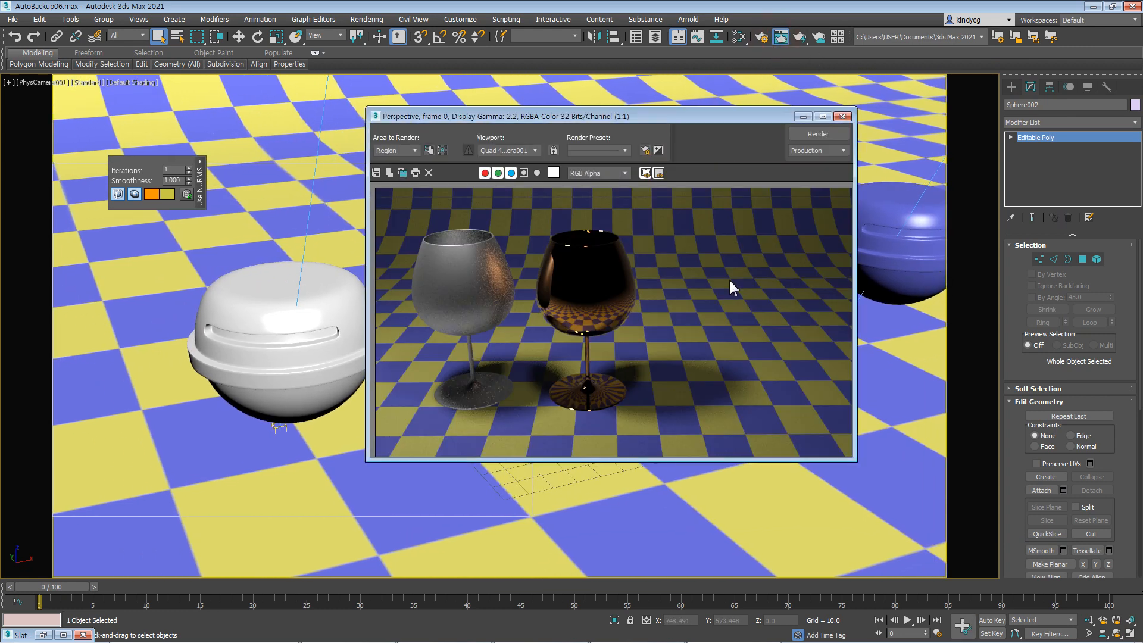
{"action": "left_click", "coordinate": [414, 151]}
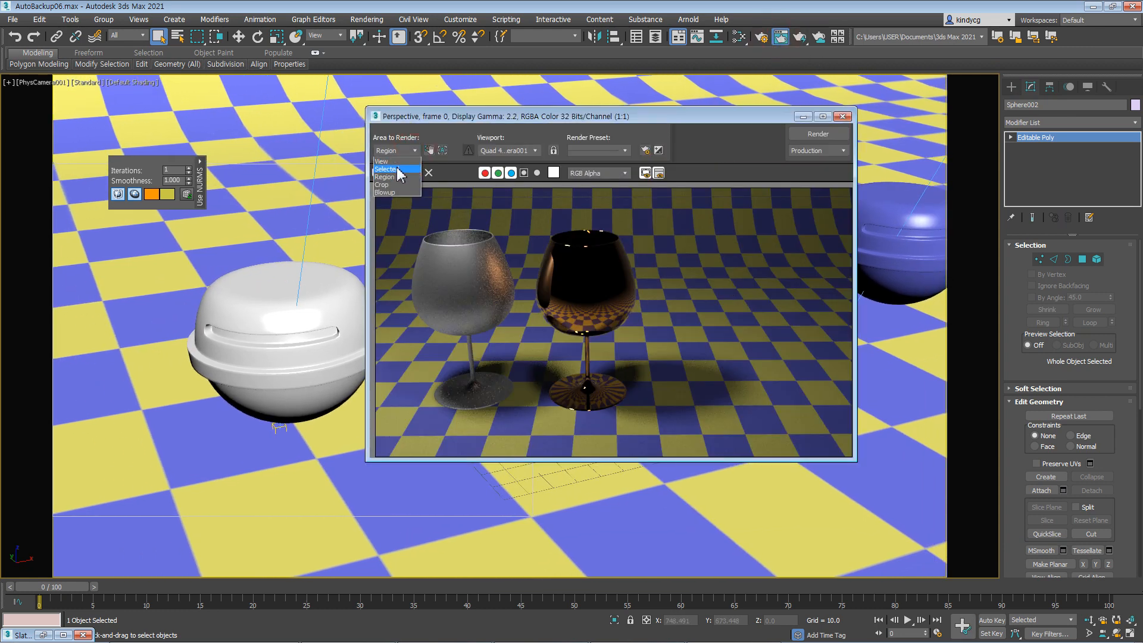
{"action": "left_click", "coordinate": [392, 176]}
{"action": "left_click", "coordinate": [429, 150]}
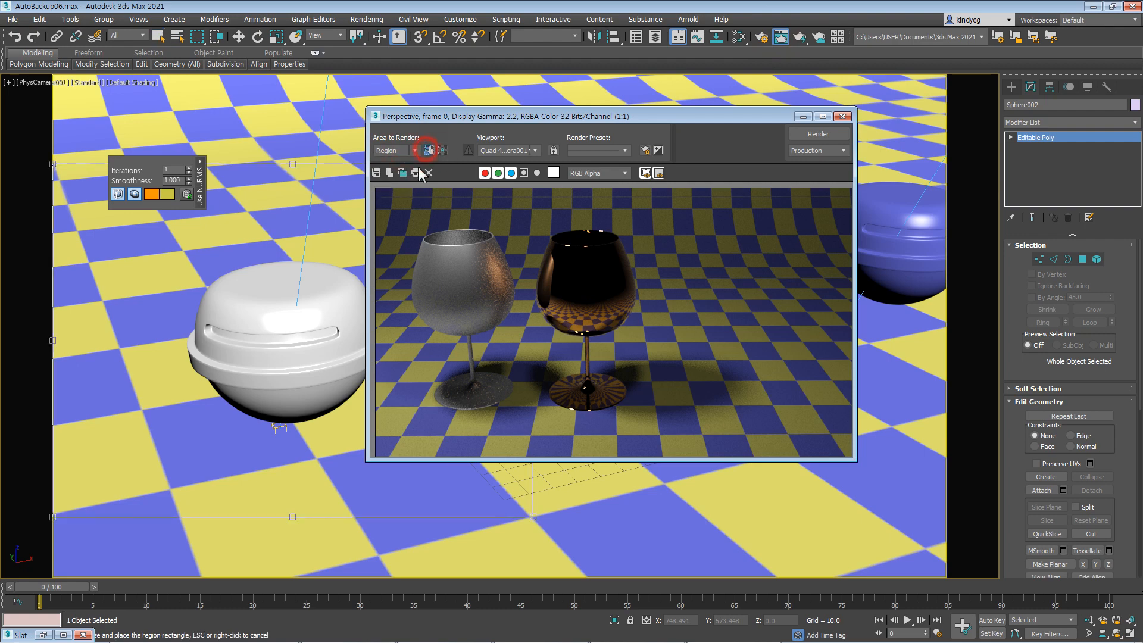
{"action": "left_click_drag", "start_coordinate": [702, 121], "coordinate": [1029, 195]}
{"action": "left_click_drag", "start_coordinate": [345, 301], "coordinate": [445, 290]}
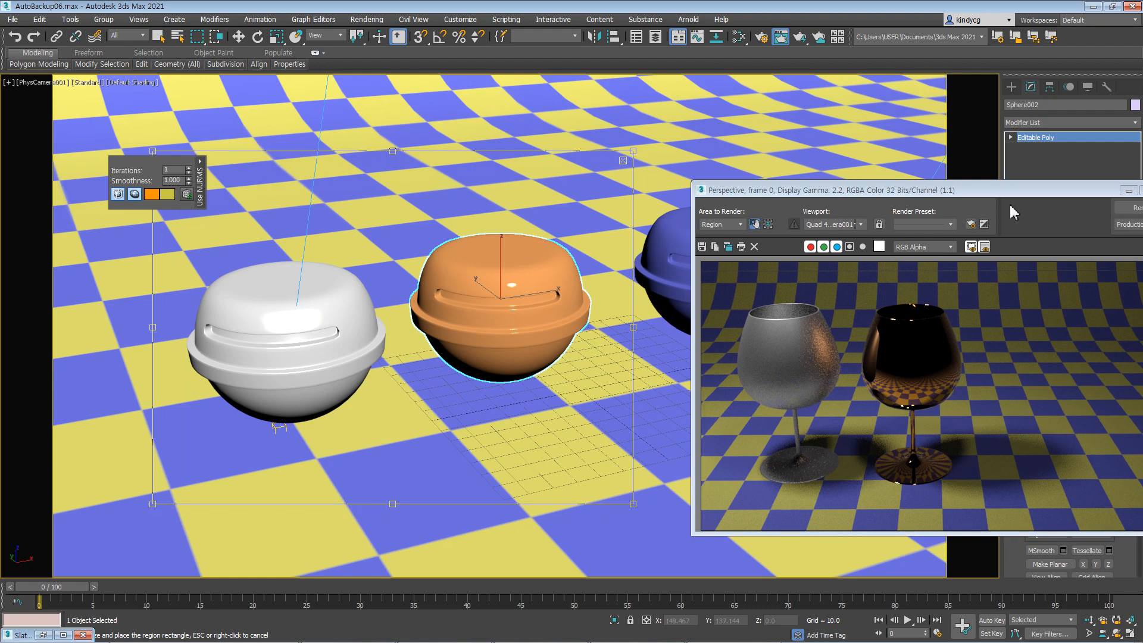
Step: Render the region, examine the reflections on the aluminum and copper balls, and close the rendered image
{"action": "left_click_drag", "start_coordinate": [1000, 191], "coordinate": [767, 154]}
{"action": "left_click", "coordinate": [914, 171]}
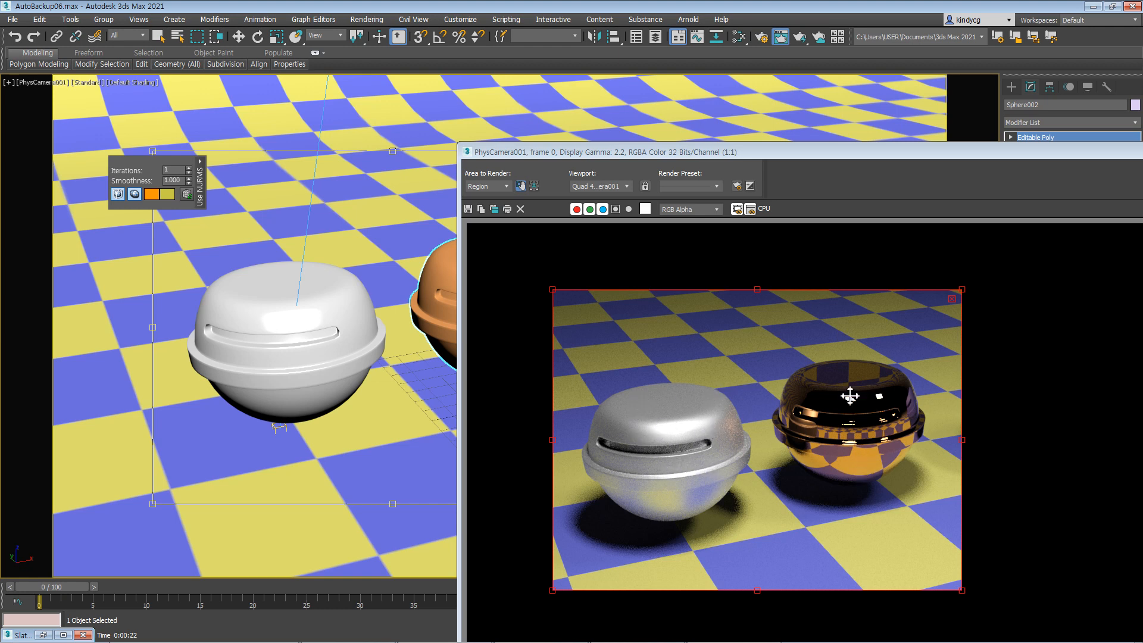
{"action": "left_click", "coordinate": [879, 156]}
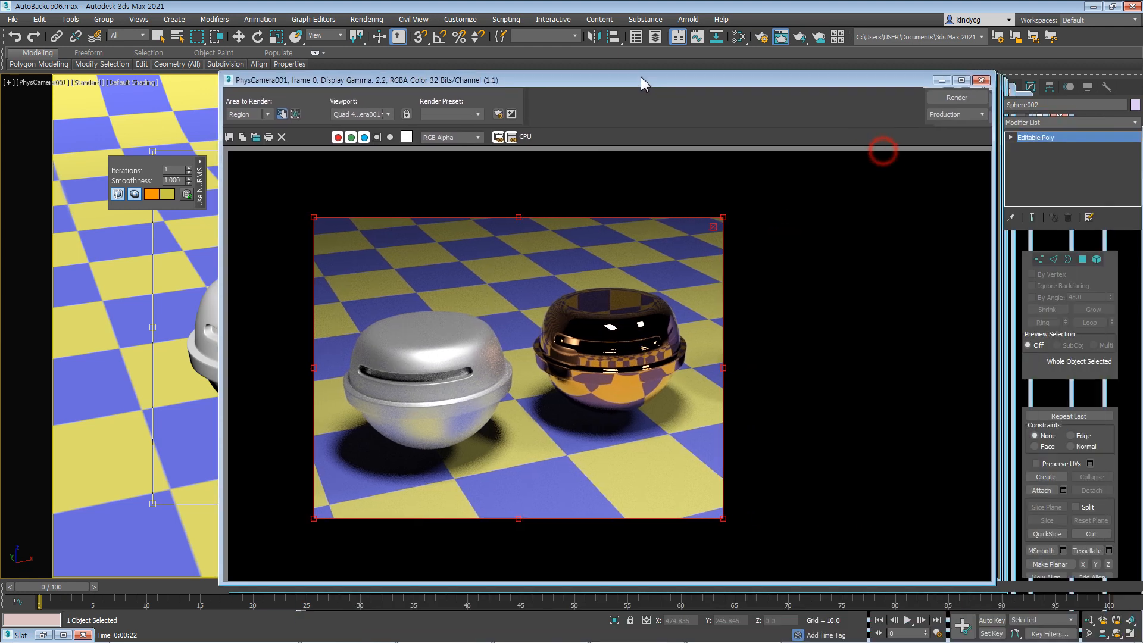
{"action": "left_click", "coordinate": [565, 414]}
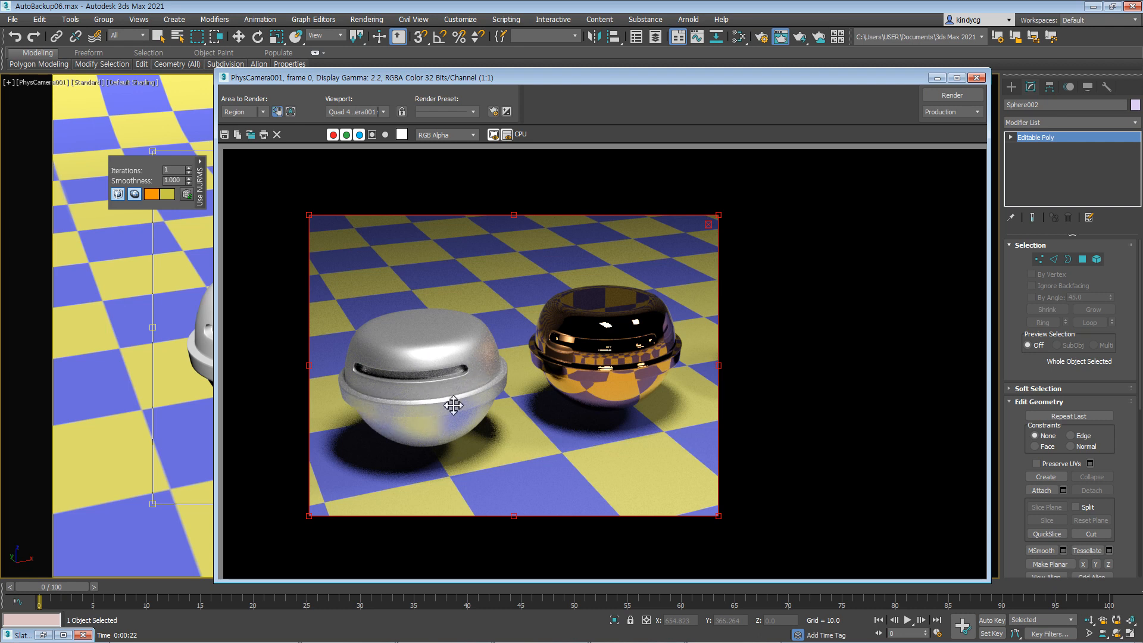
{"action": "left_click", "coordinate": [976, 77]}
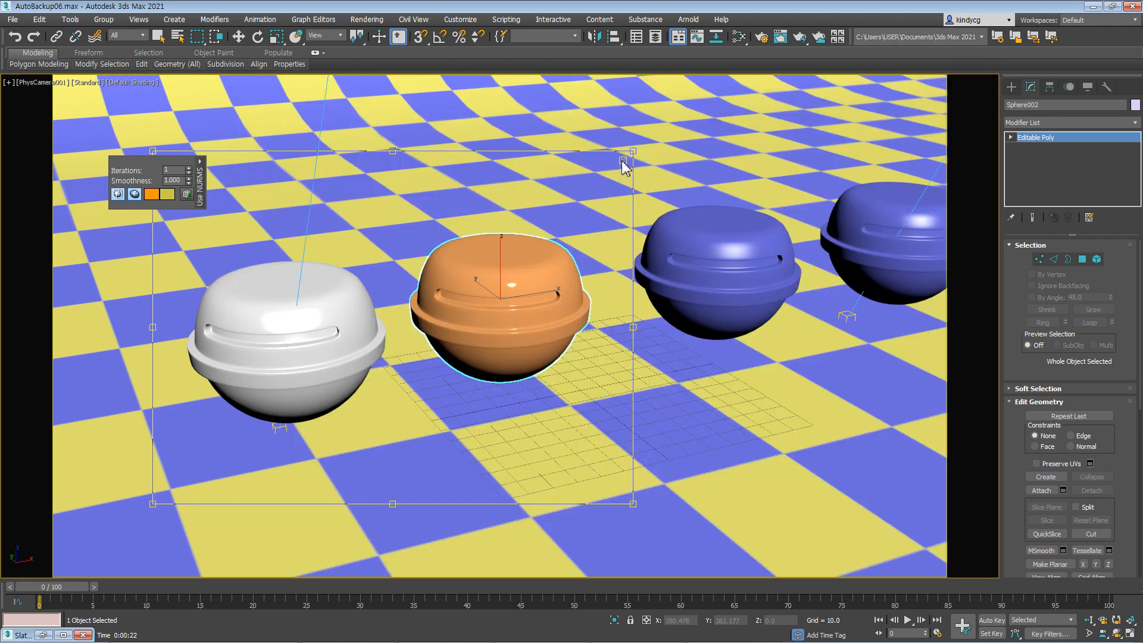
Step: Save the current scene under its existing file name
{"action": "left_click", "coordinate": [13, 19]}
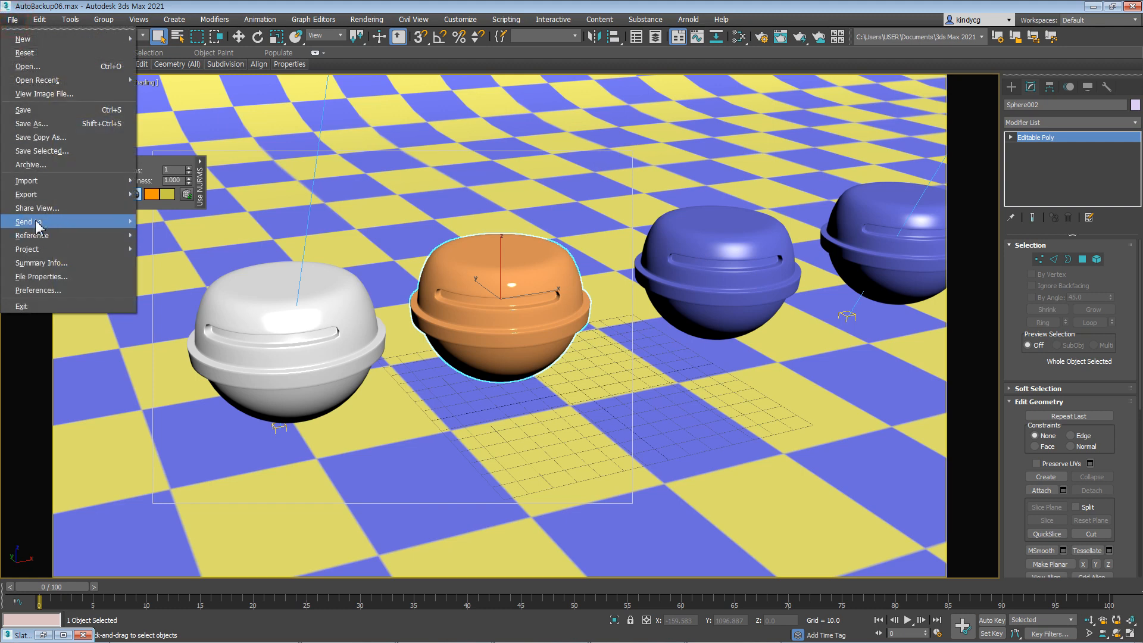
{"action": "left_click", "coordinate": [46, 109]}
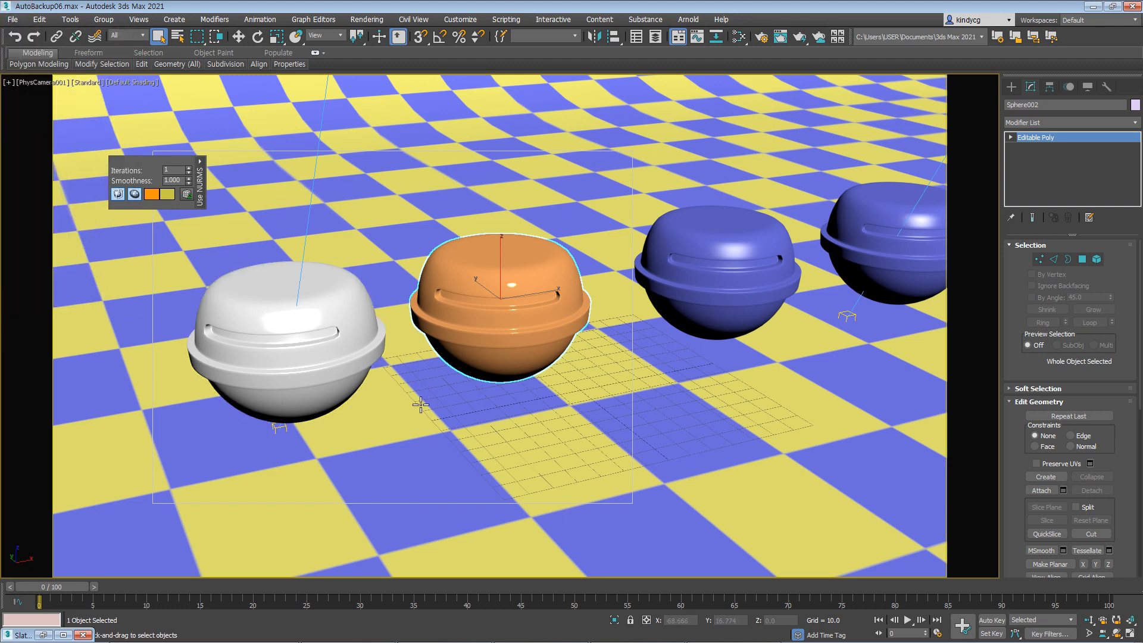
{"action": "mouse_move", "coordinate": [726, 355]}
{"action": "middle_mouse_down"}
{"action": "mouse_move", "coordinate": [709, 378]}
{"action": "mouse_move", "coordinate": [724, 373]}
{"action": "middle_mouse_up"}
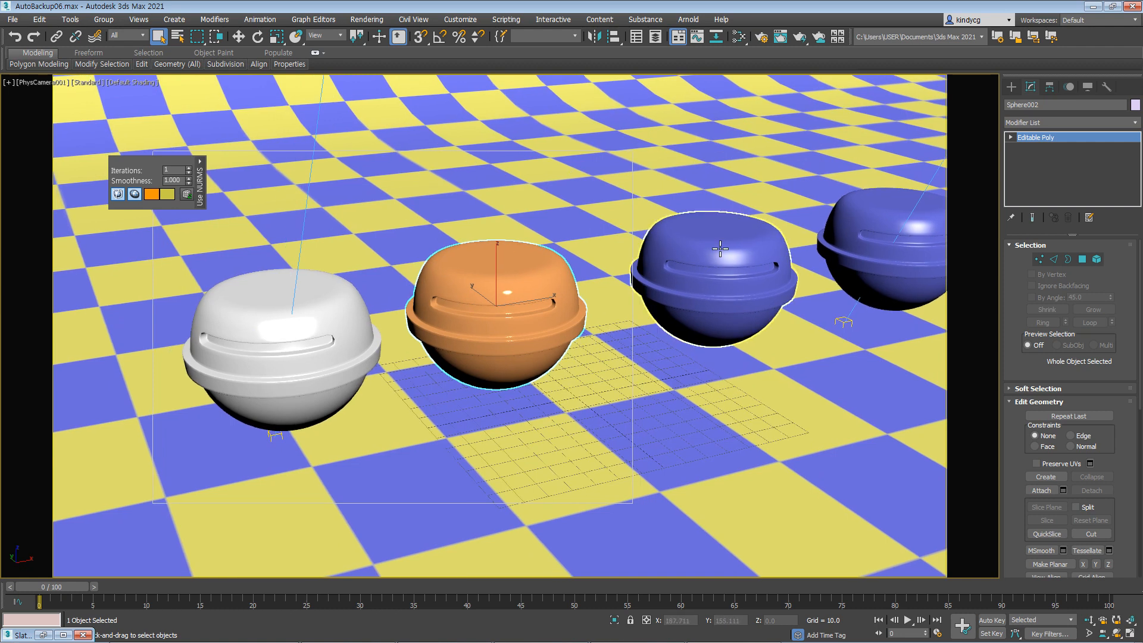